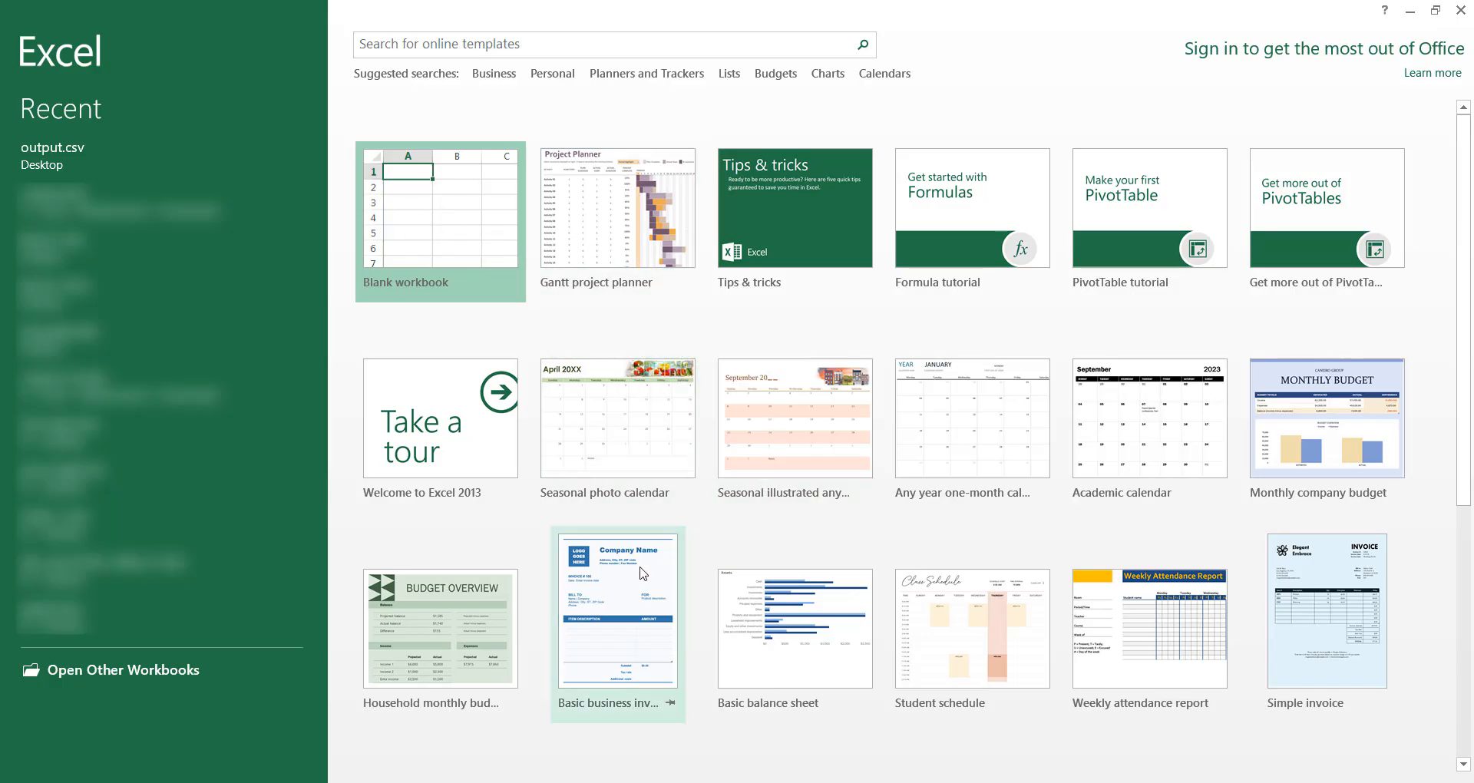
- Create a new blank workbook from the start screen
mouse_move(1468, 203)
mouse_down()
mouse_move(1471, 459)
mouse_move(1469, 204)
mouse_up()
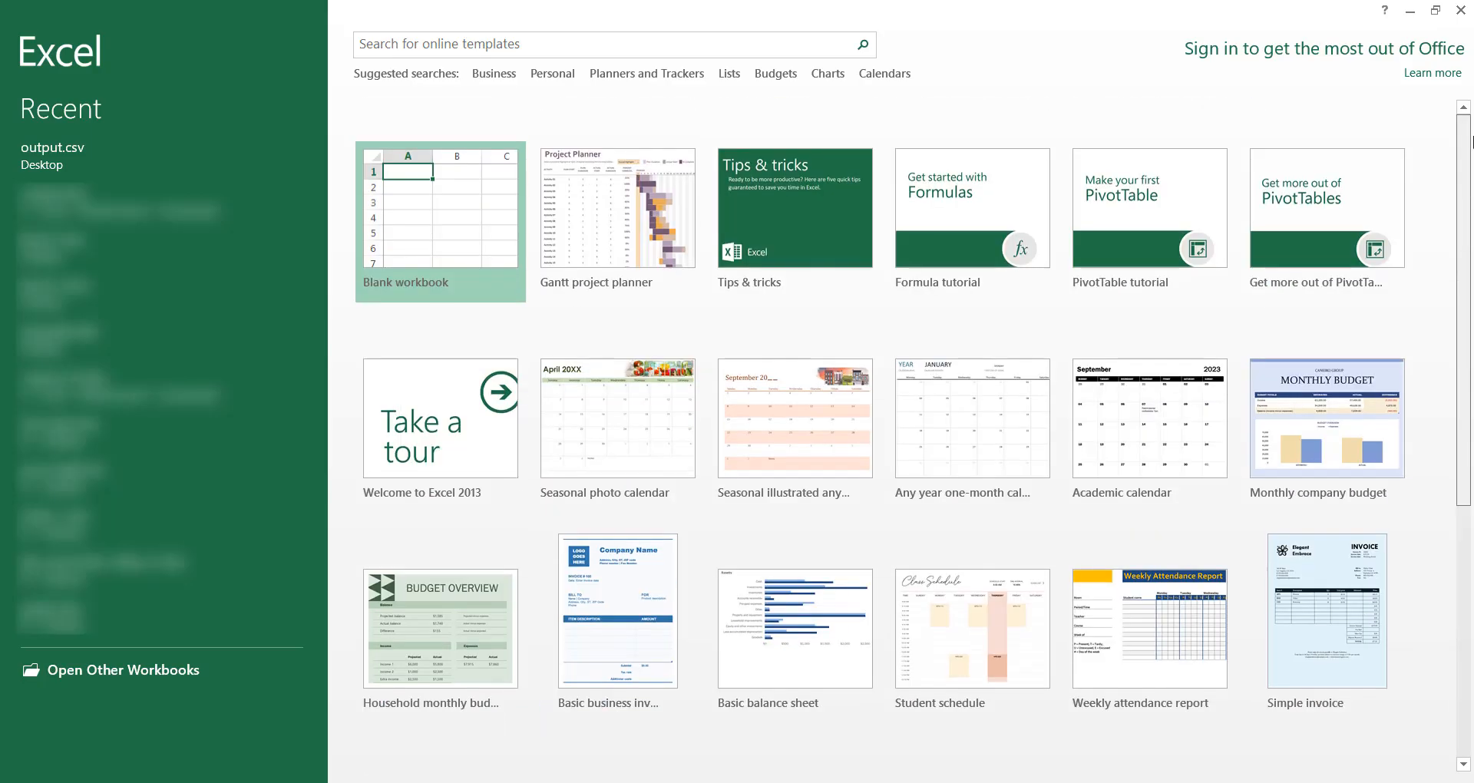
click(622, 49)
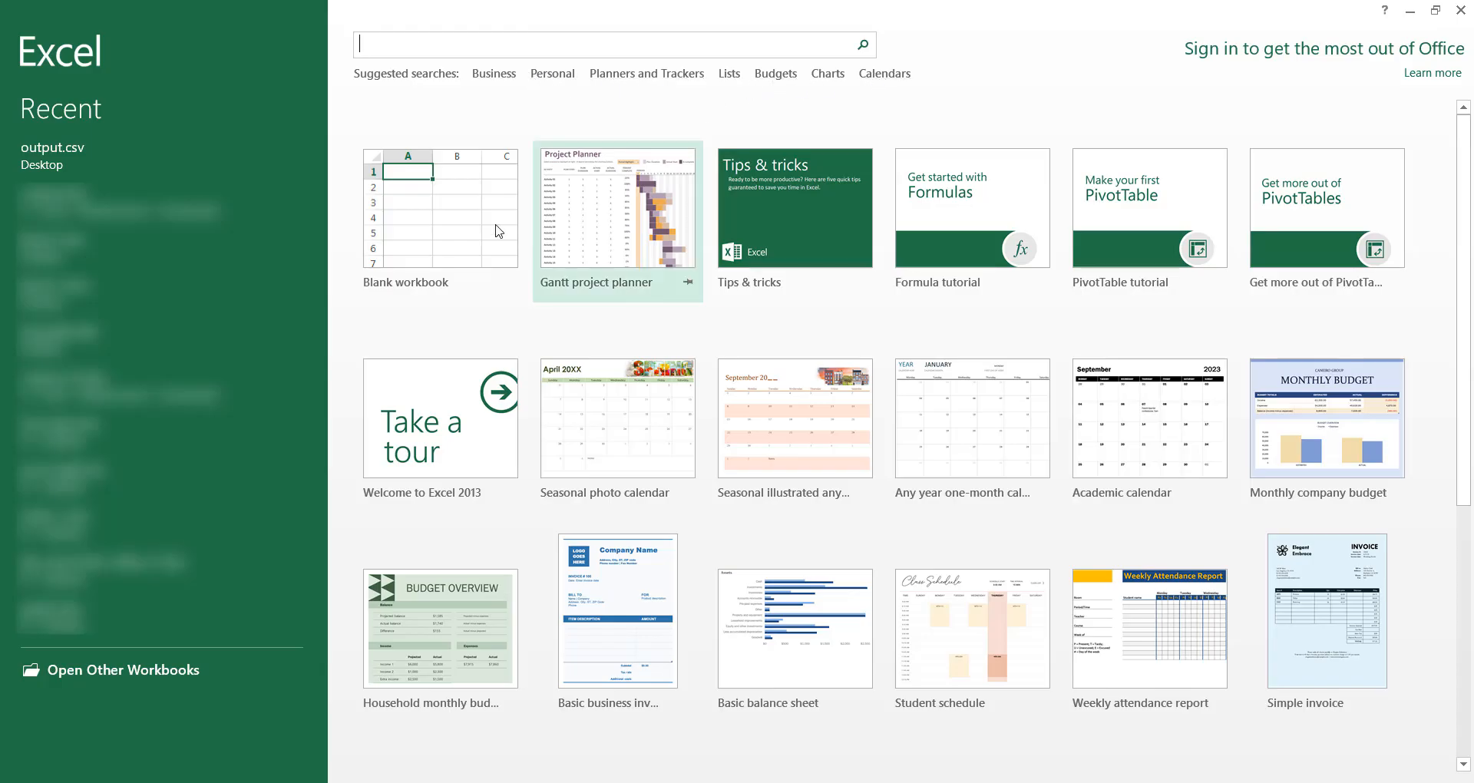
click(453, 237)
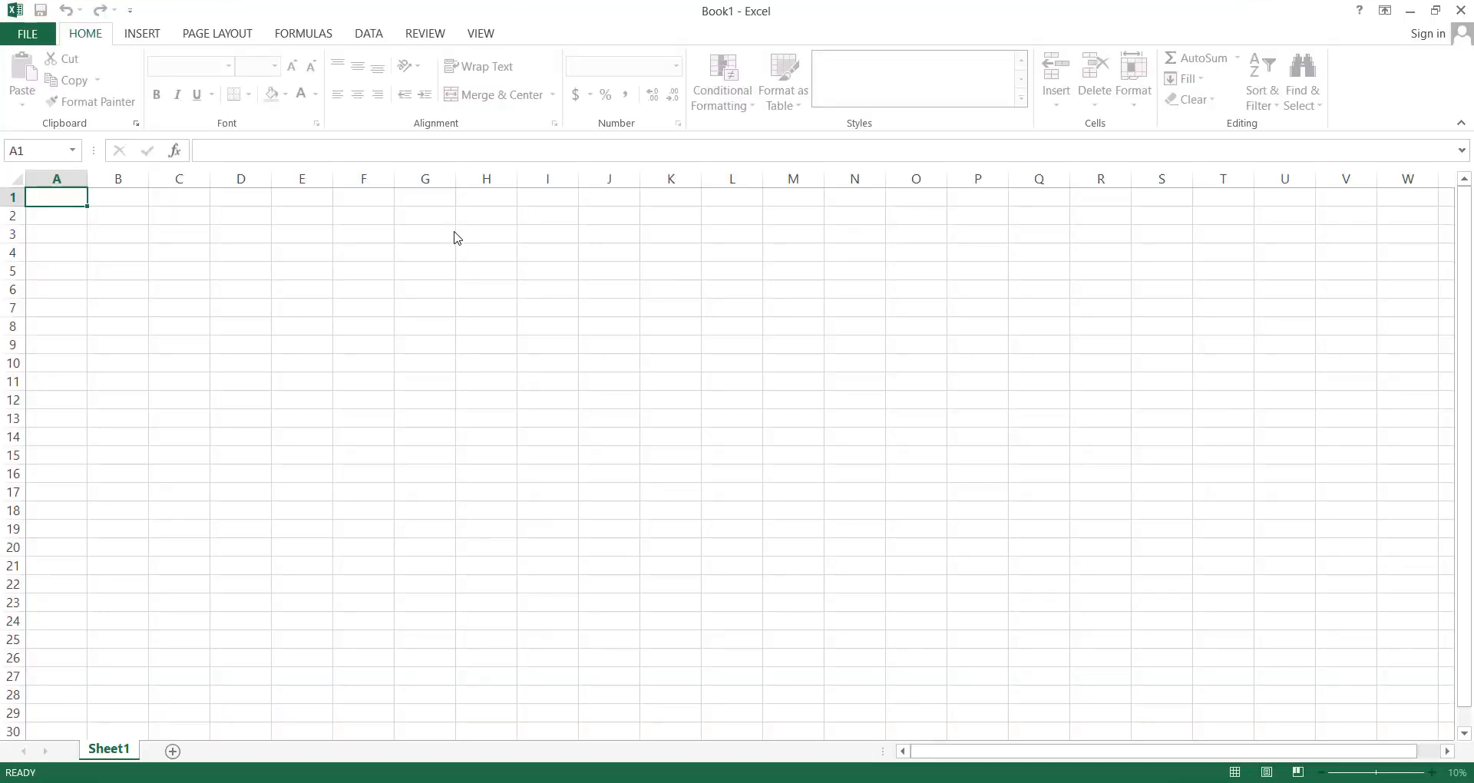
scroll(454, 237, up, 4)
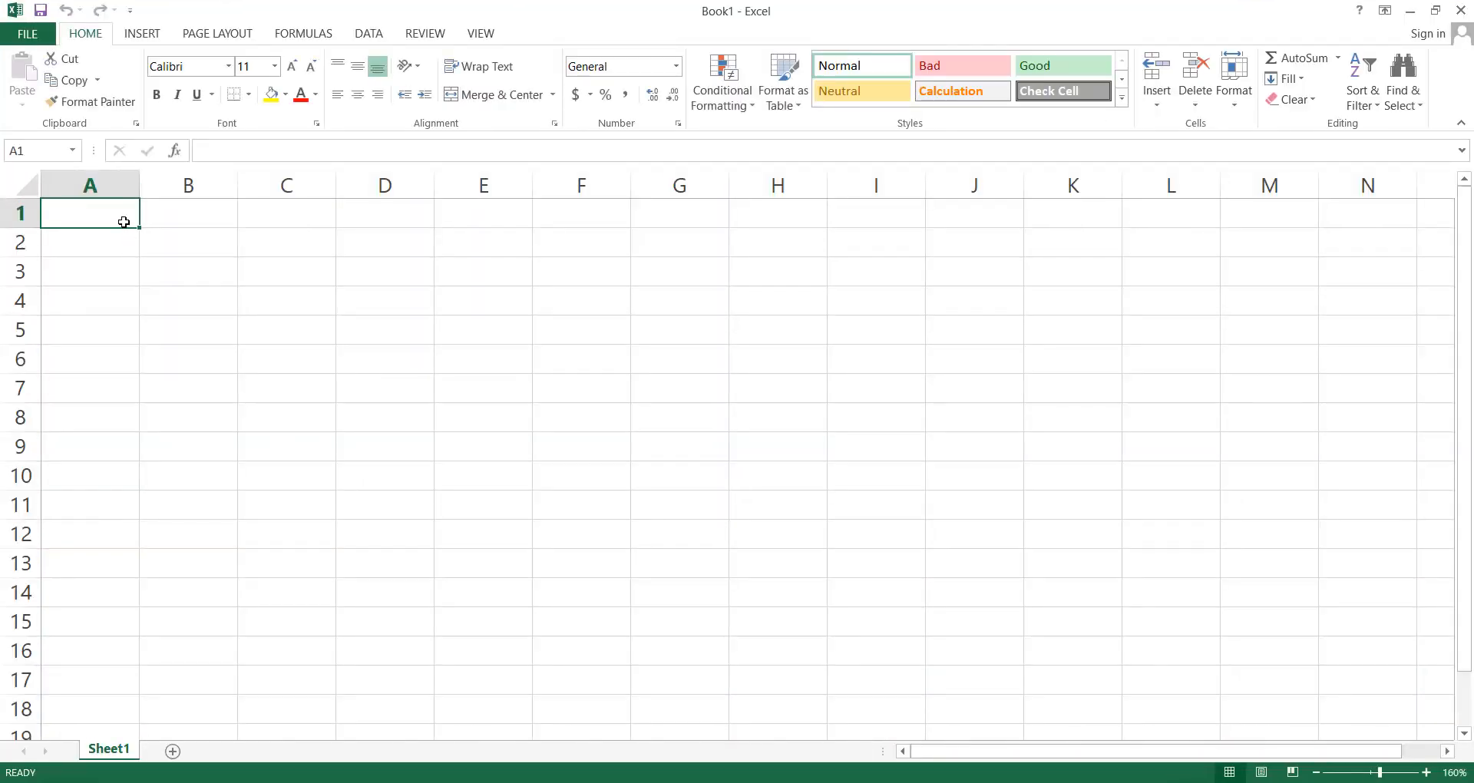
- Select the individual cells B1, B2, B4 and A4 one after another to examine their cell references
key(Right)
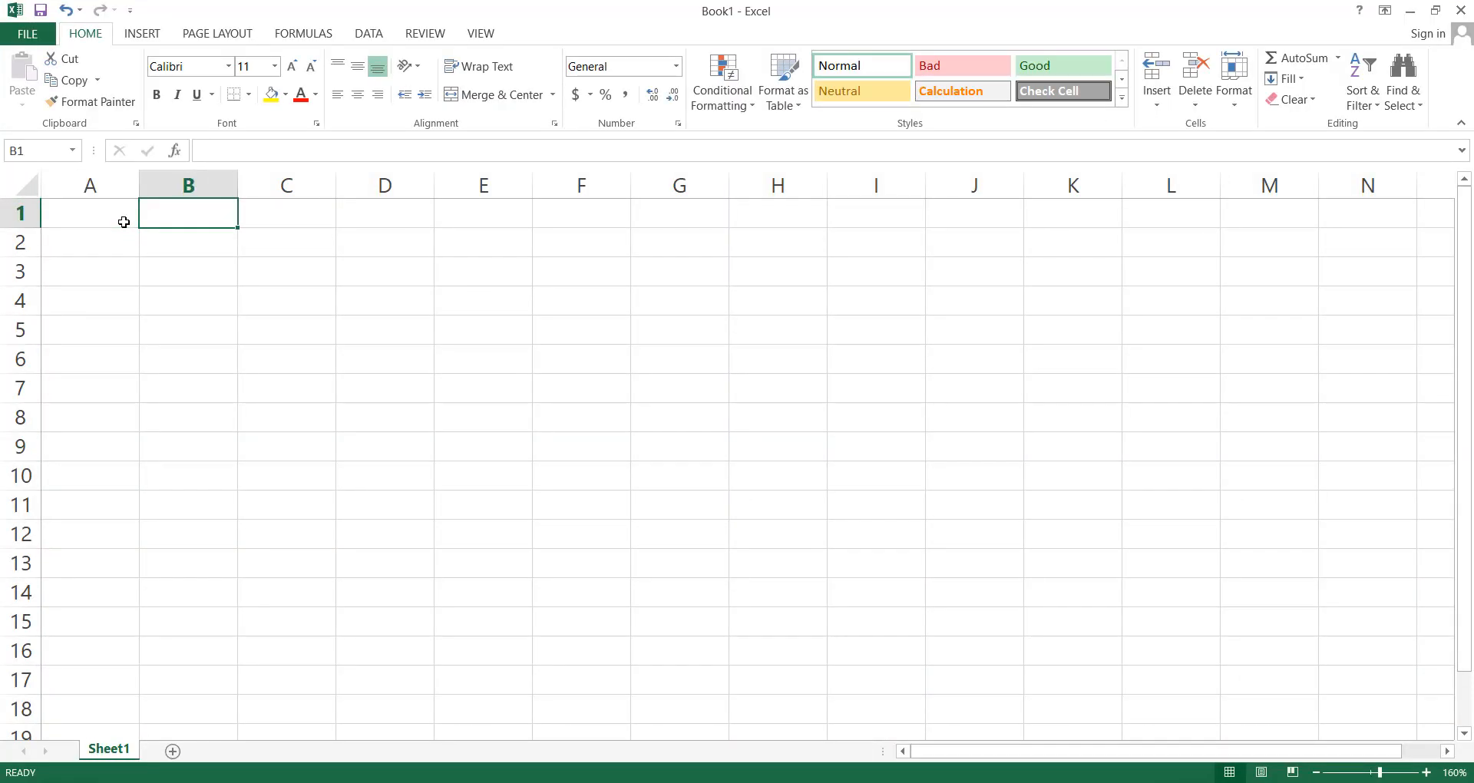
click(190, 240)
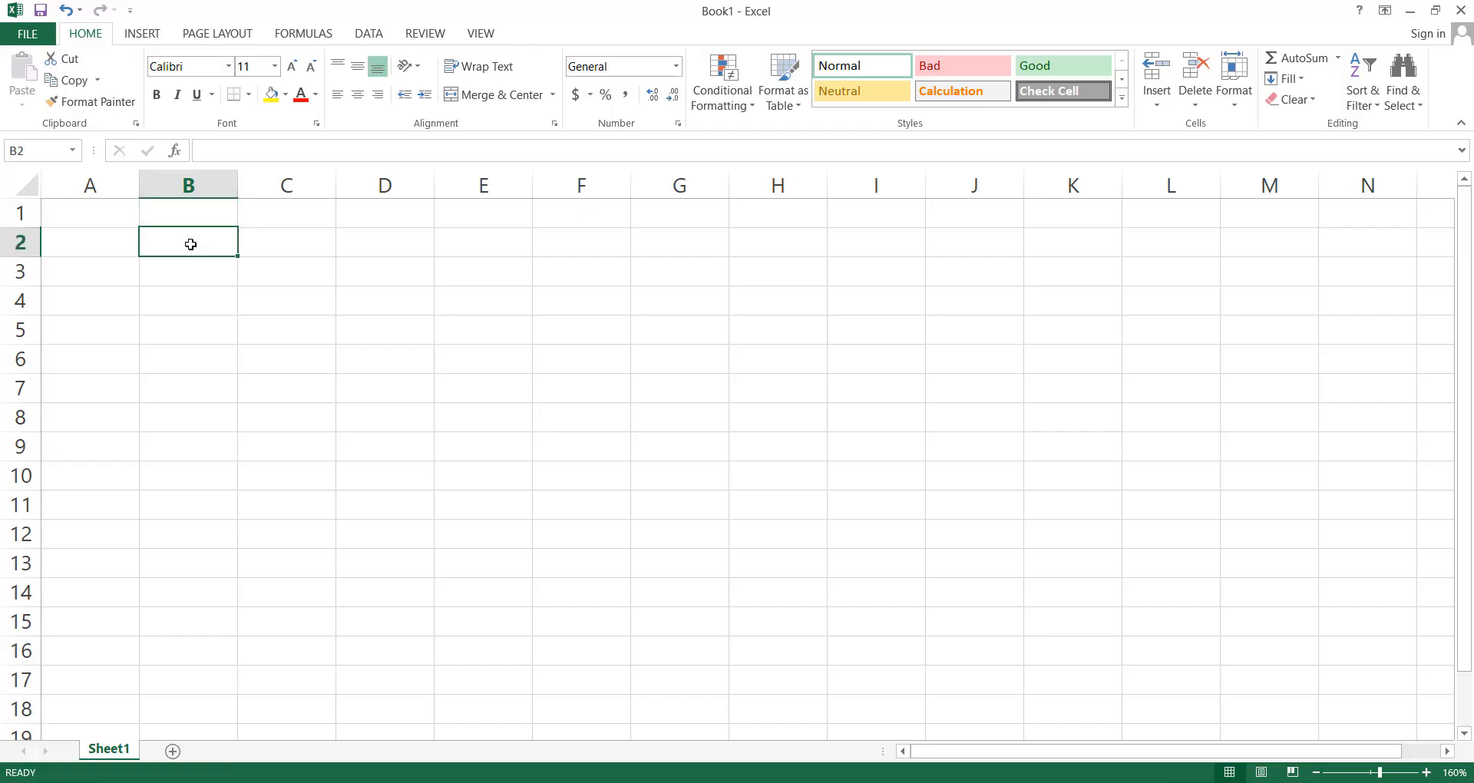
click(201, 295)
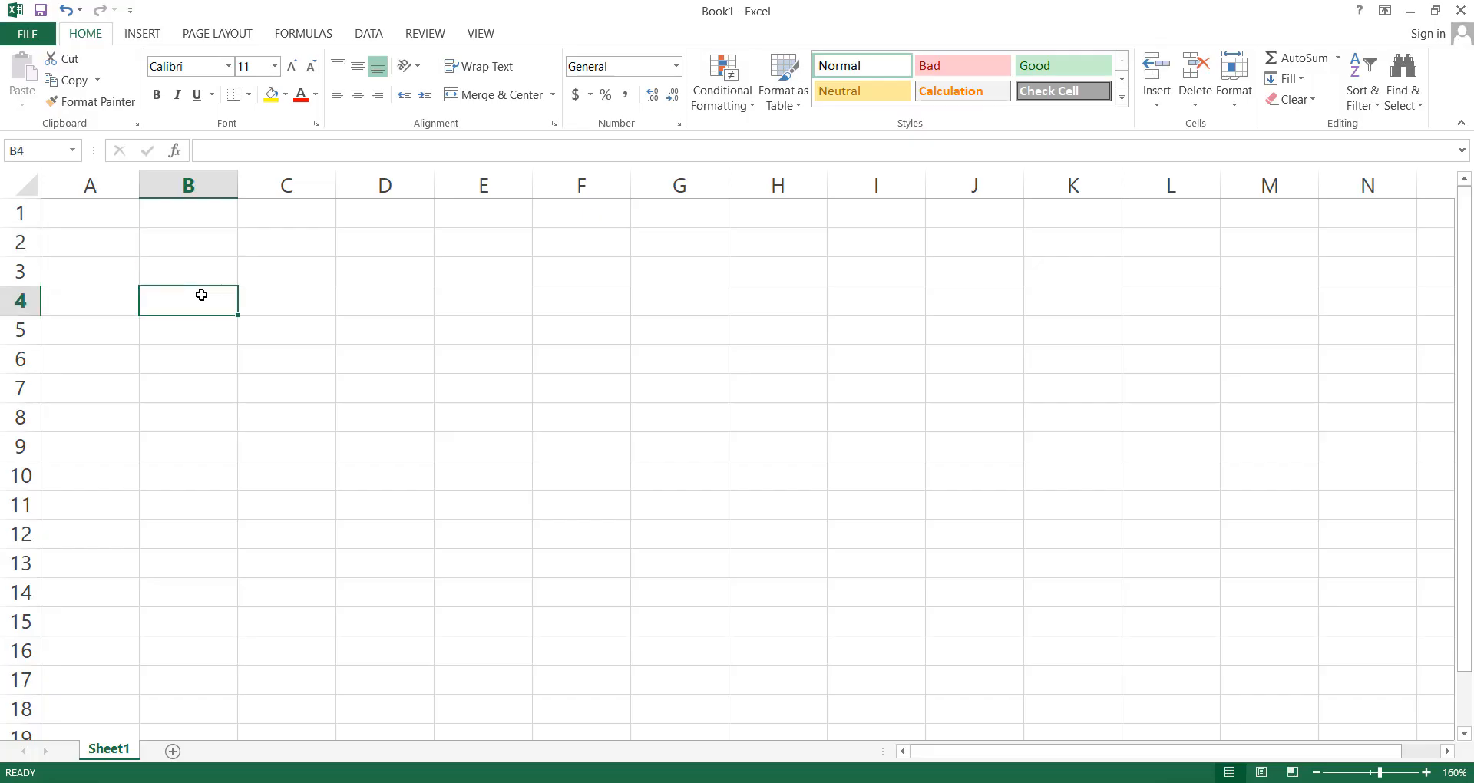
click(108, 291)
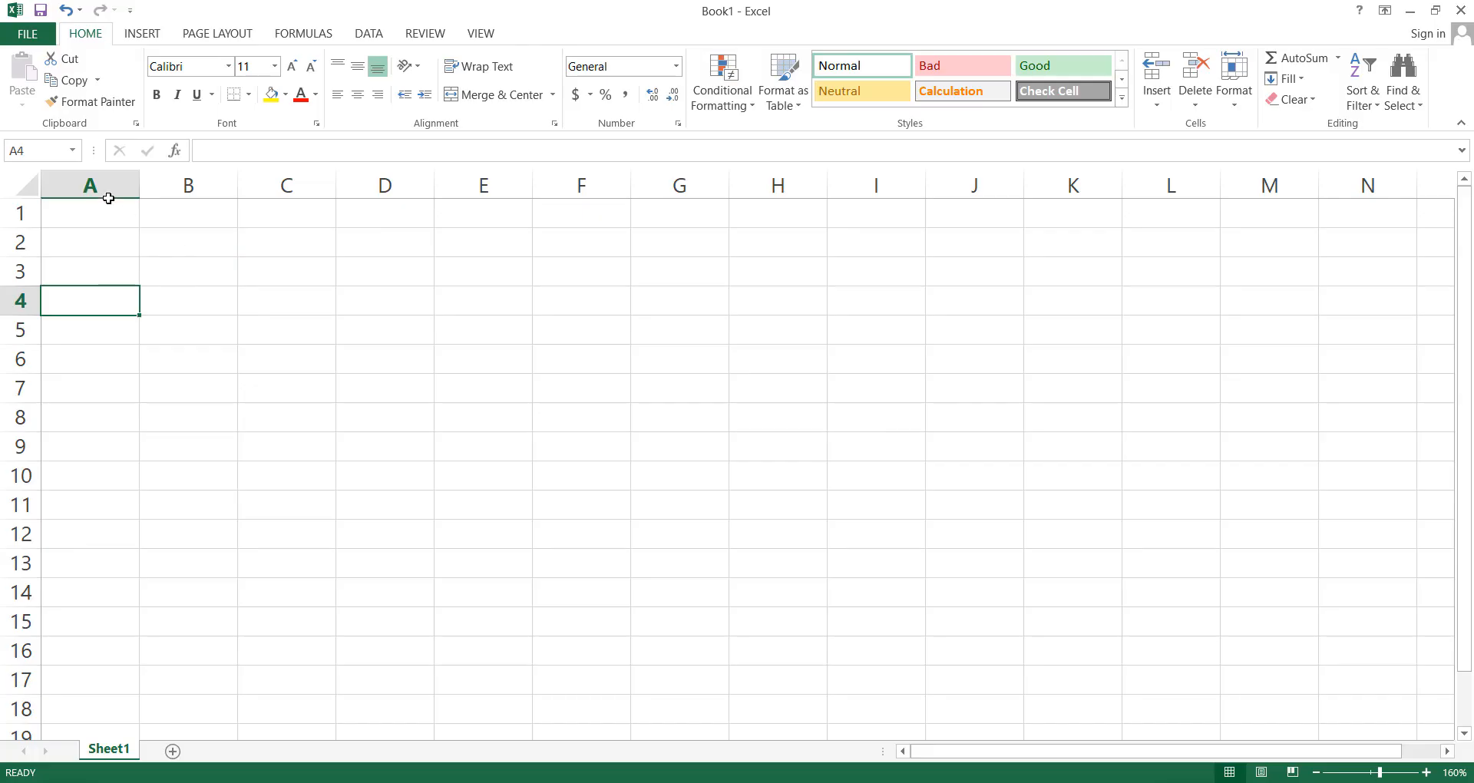
- Select the entire columns A, B, C and D one at a time
click(95, 186)
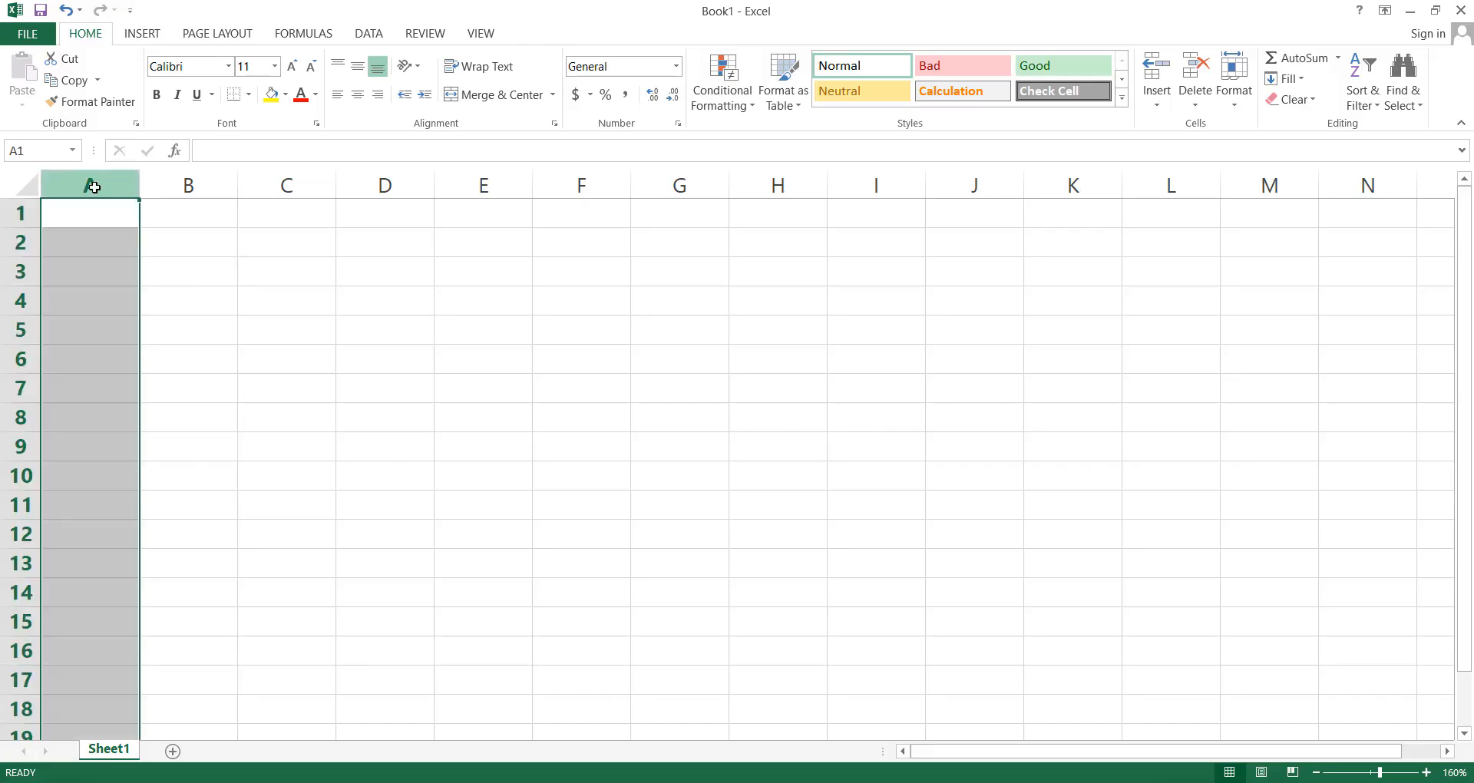
click(196, 176)
click(255, 180)
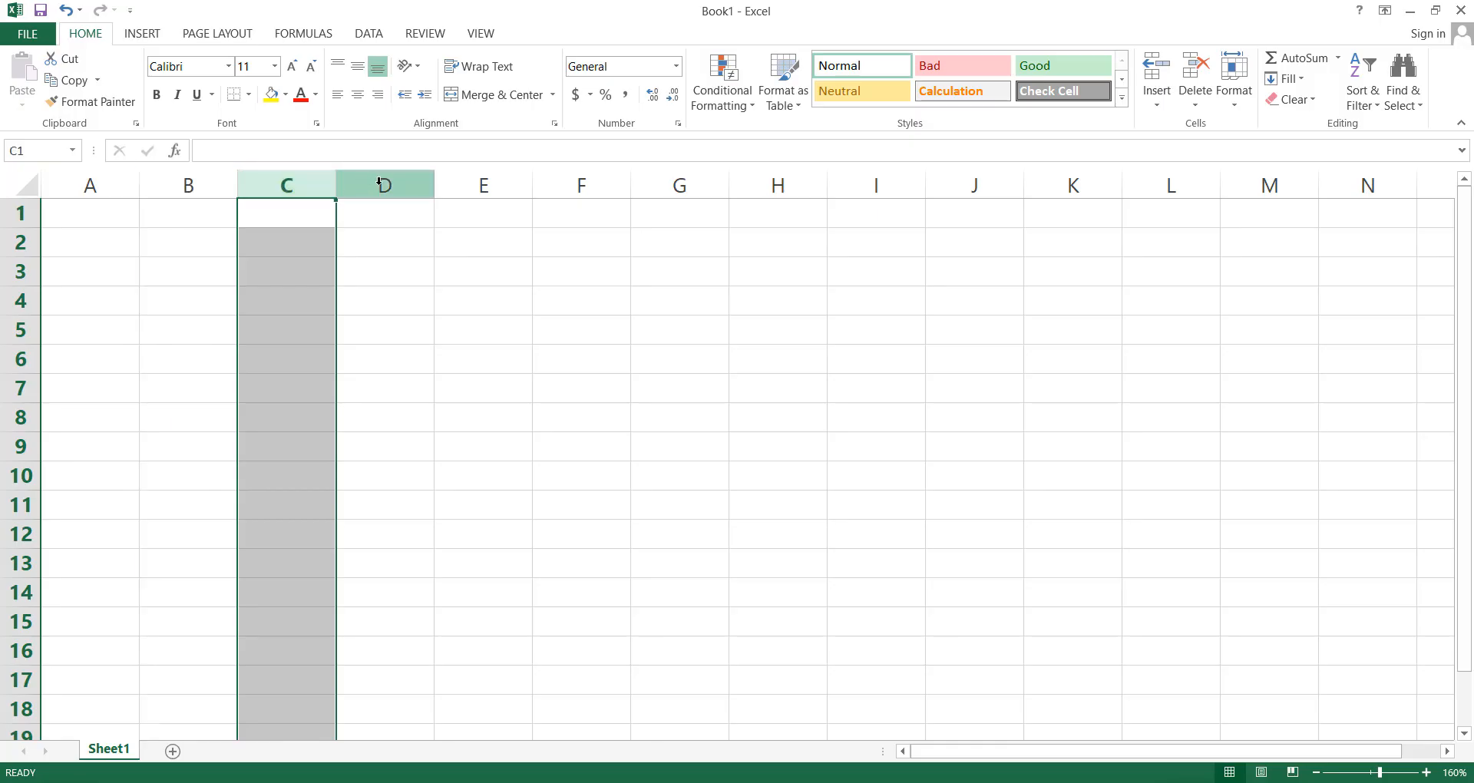
click(380, 185)
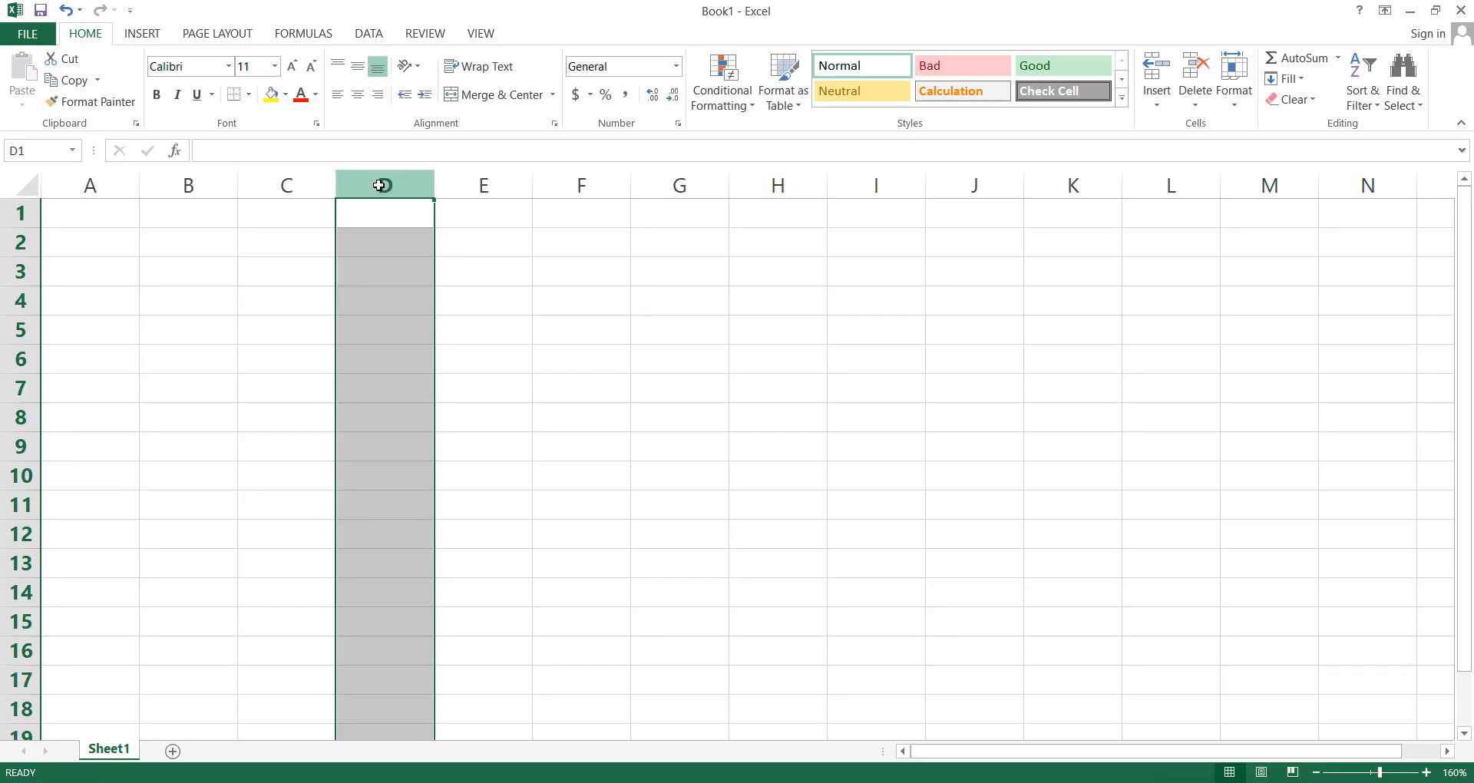
- Select the entire rows 1 to 4 one at a time, ending on cell C2
click(19, 213)
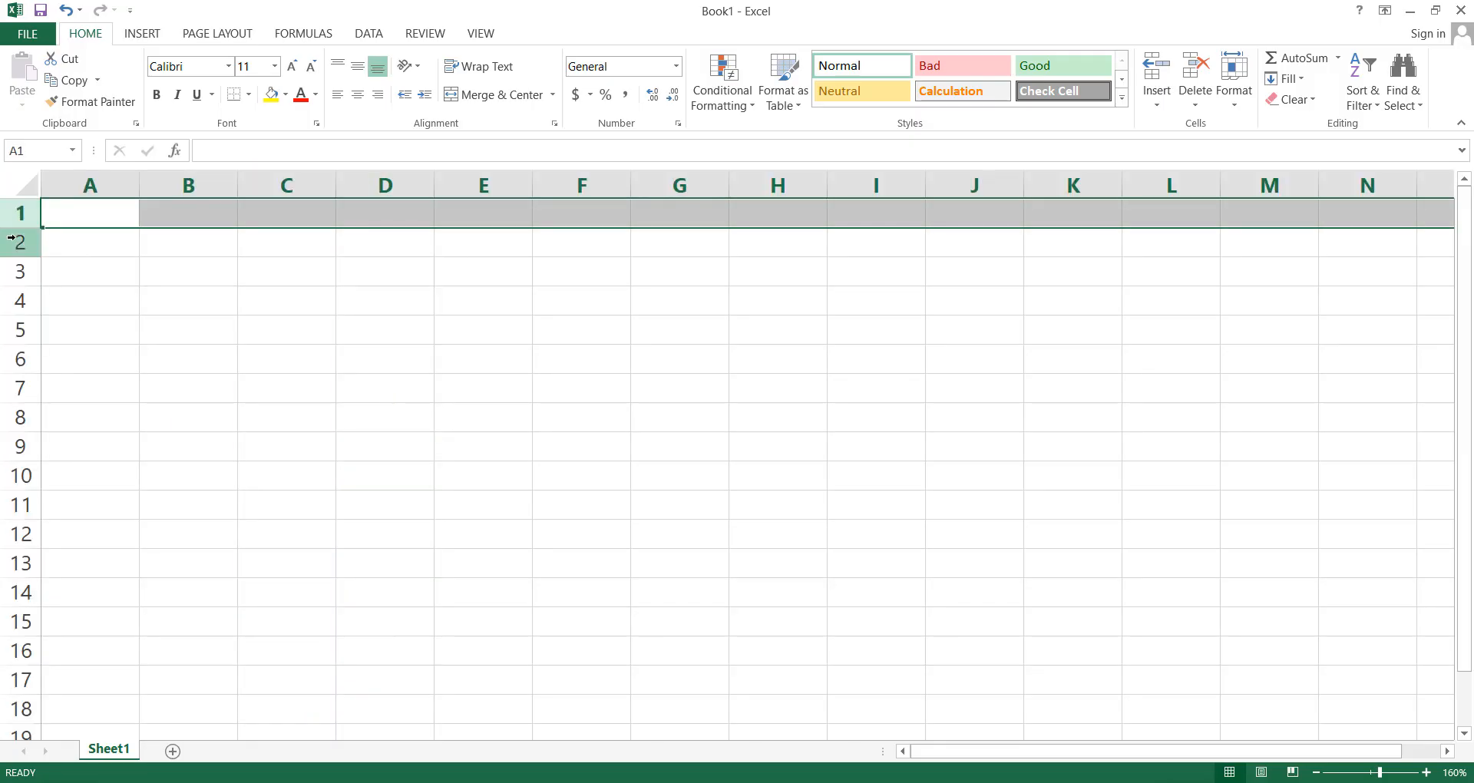
click(12, 242)
click(13, 270)
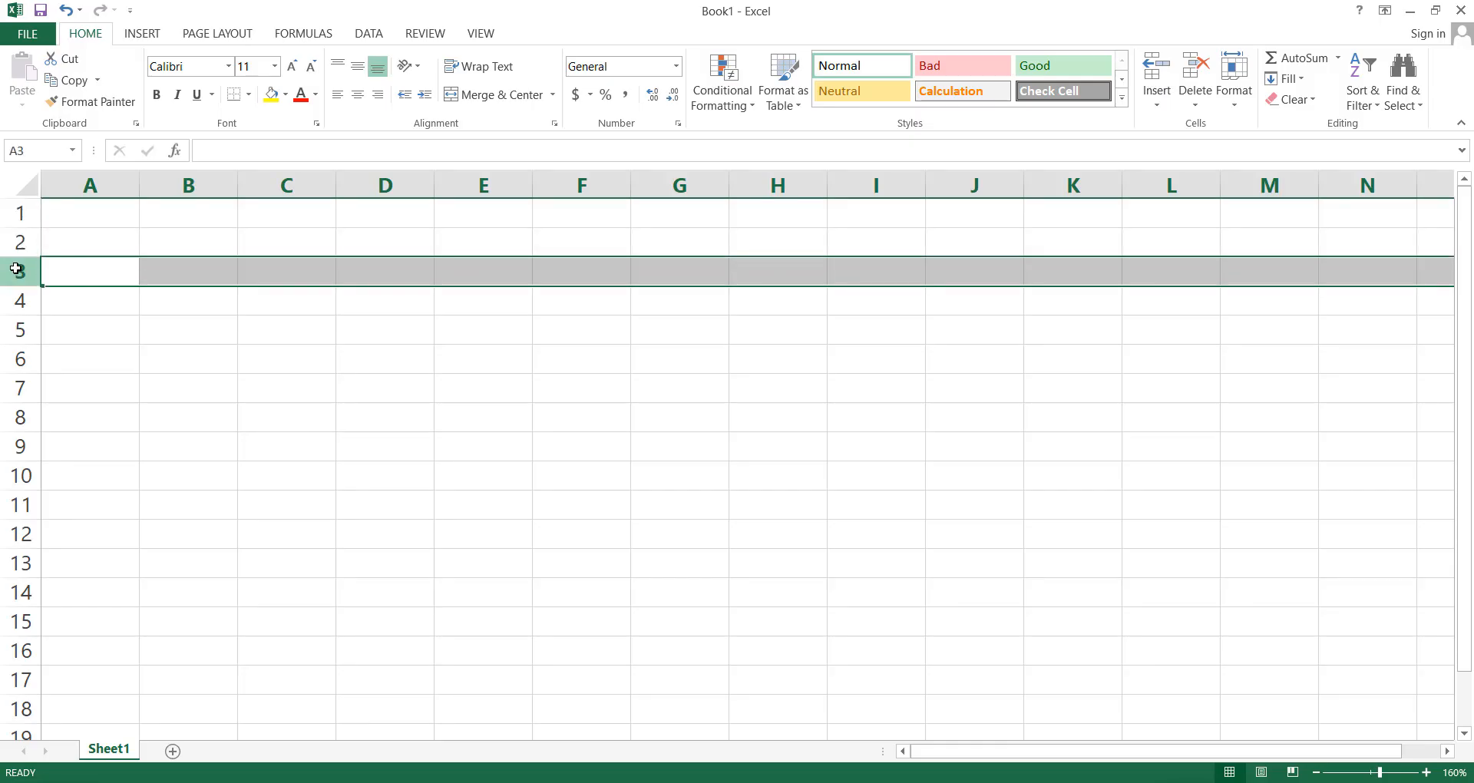
click(13, 300)
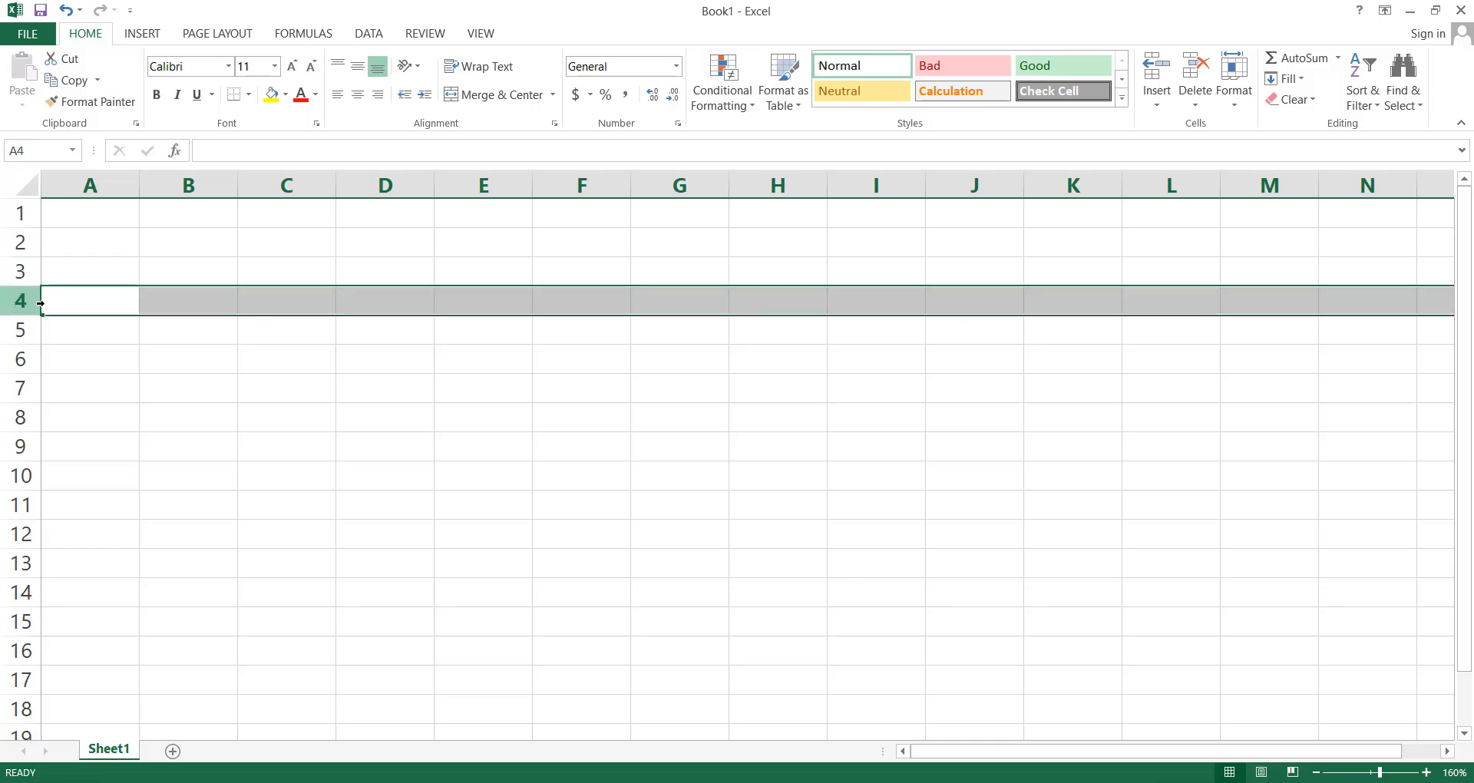
click(309, 253)
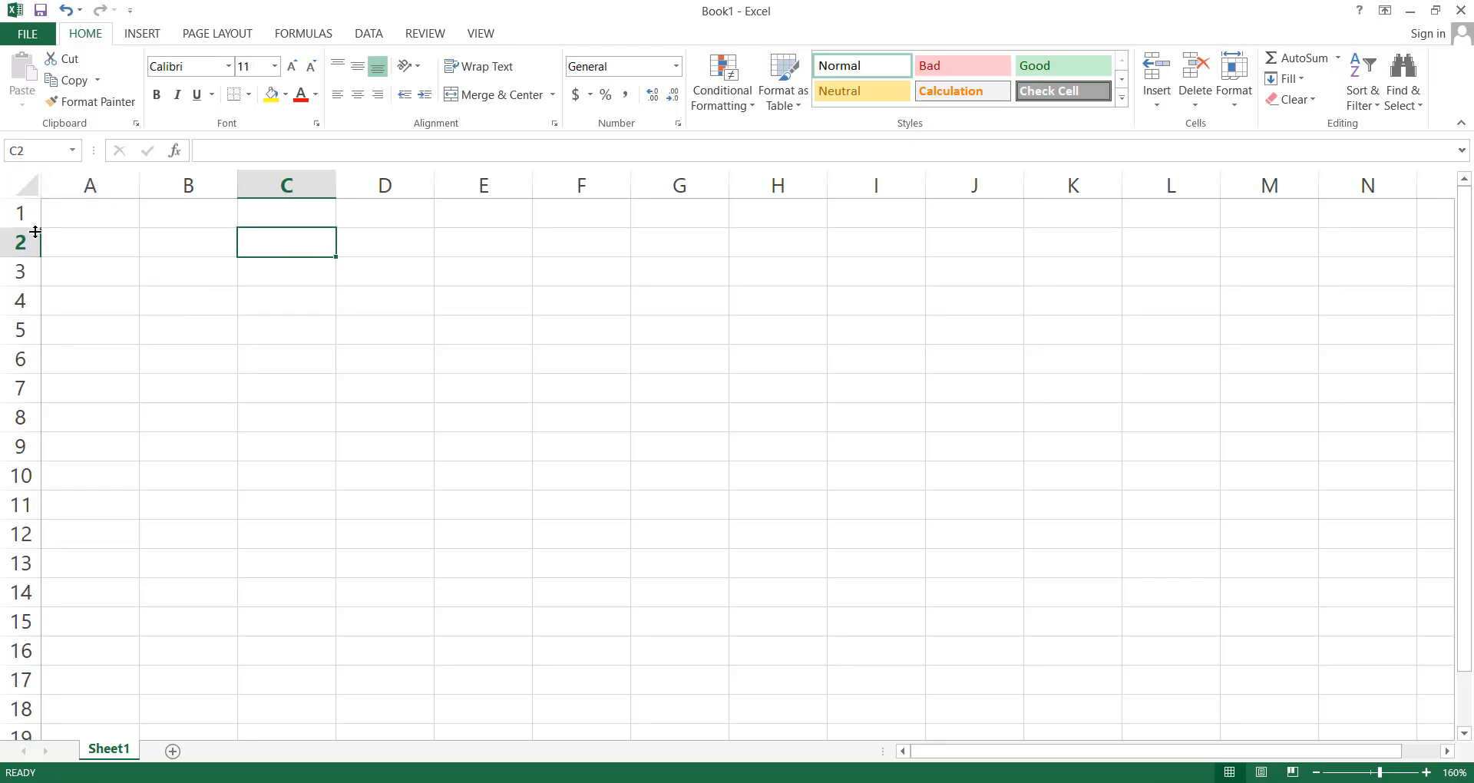
- Make rows 1 and 2 taller and columns A and B wider
drag(35, 231, 30, 300)
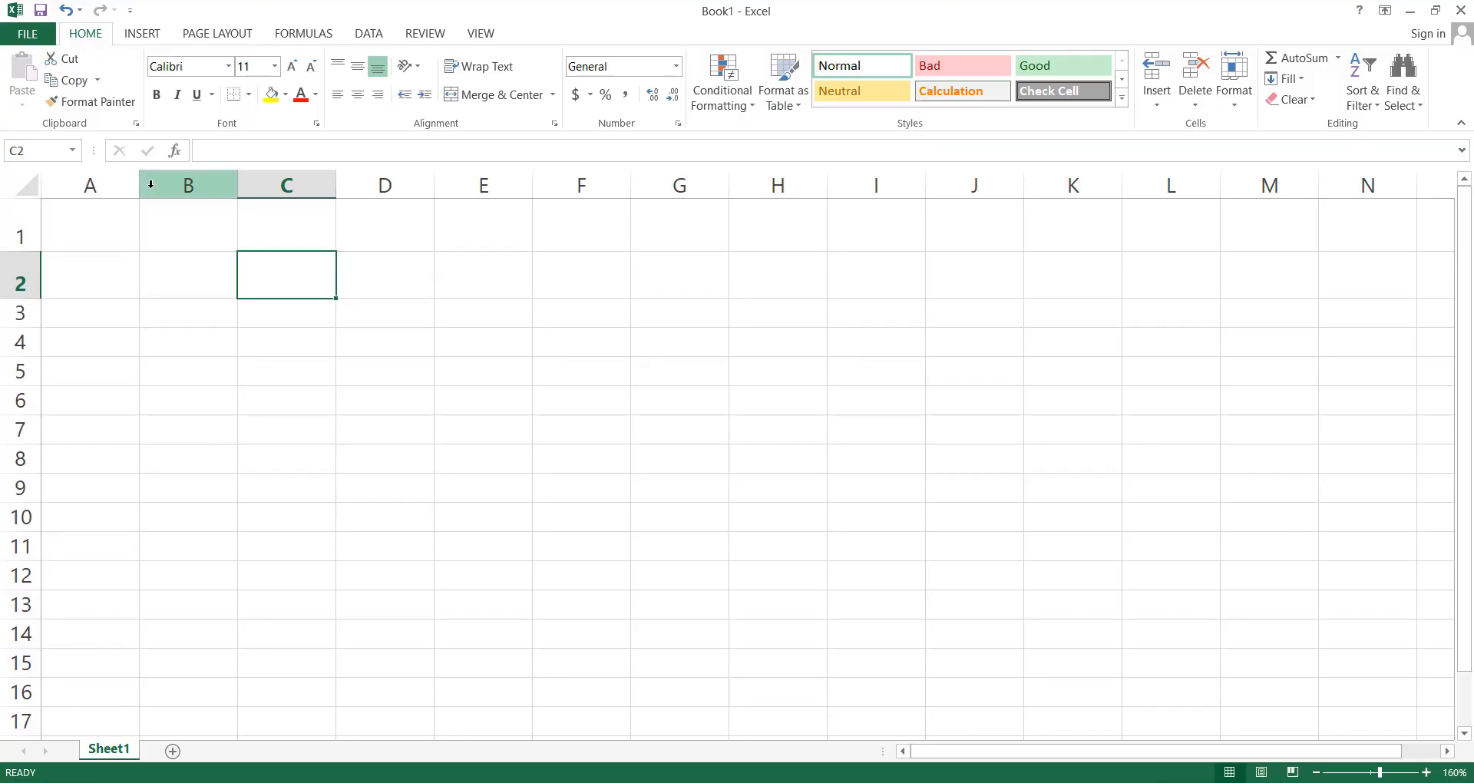
drag(140, 186, 170, 186)
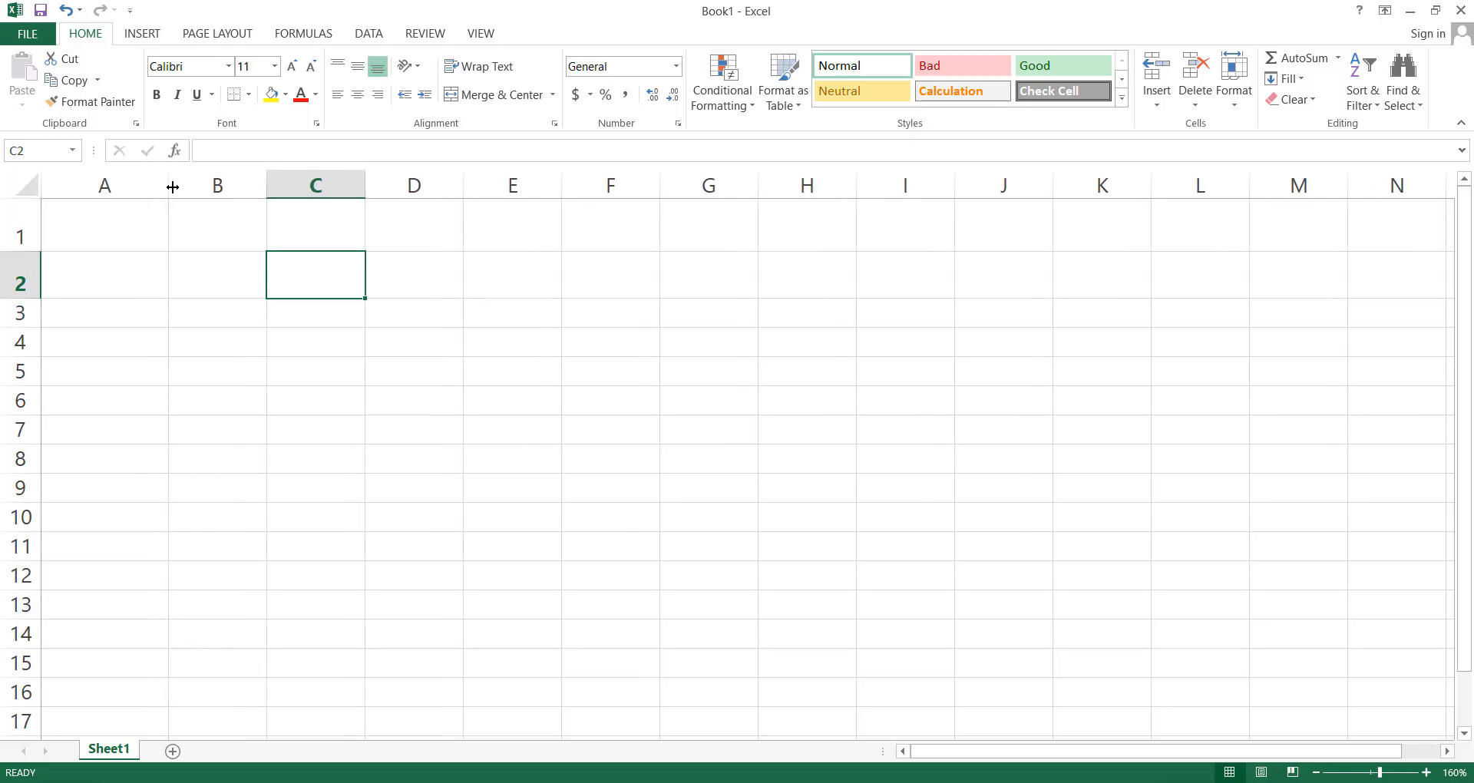
drag(265, 187, 295, 187)
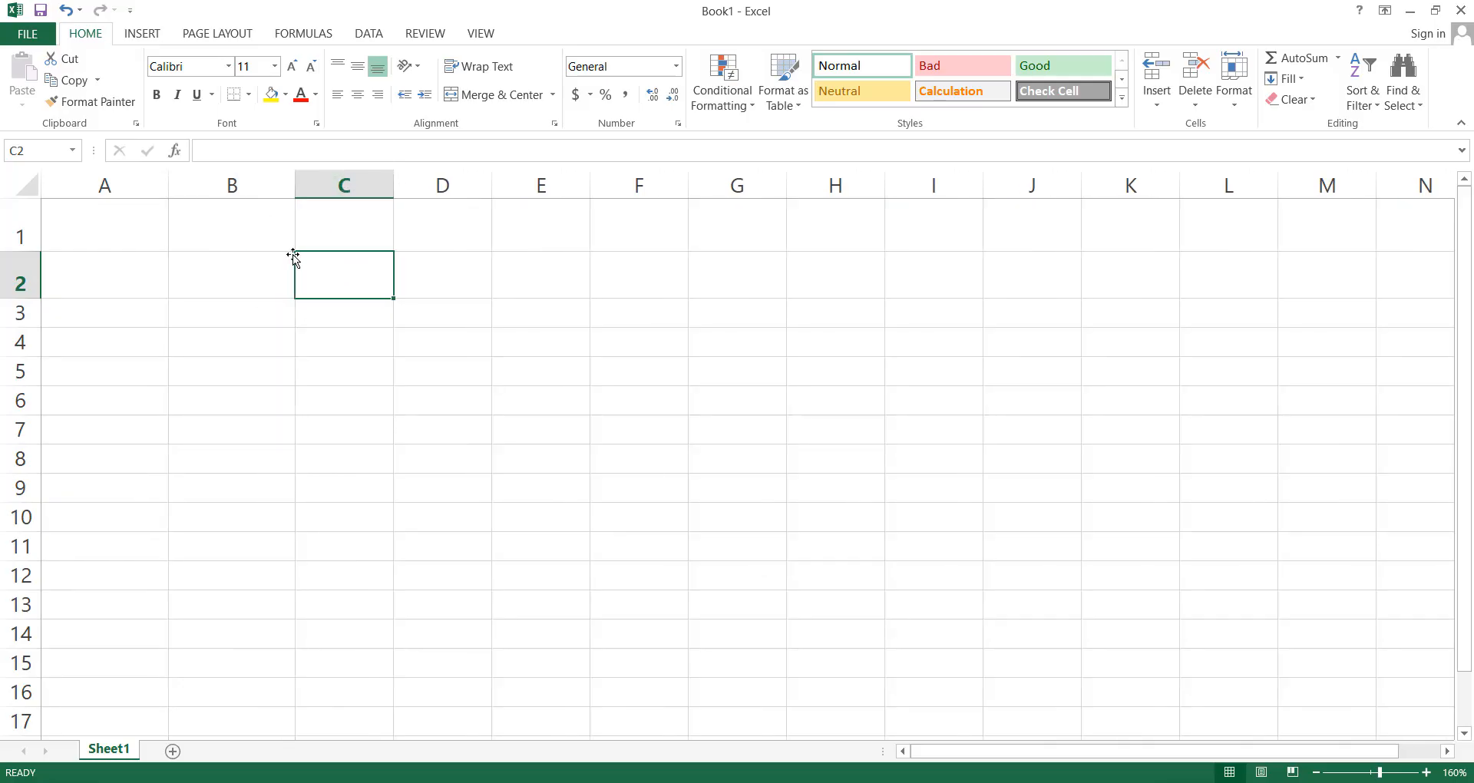
- Select the whole worksheet and give all rows a uniform, slightly taller height and all columns a uniform, wider width
click(23, 188)
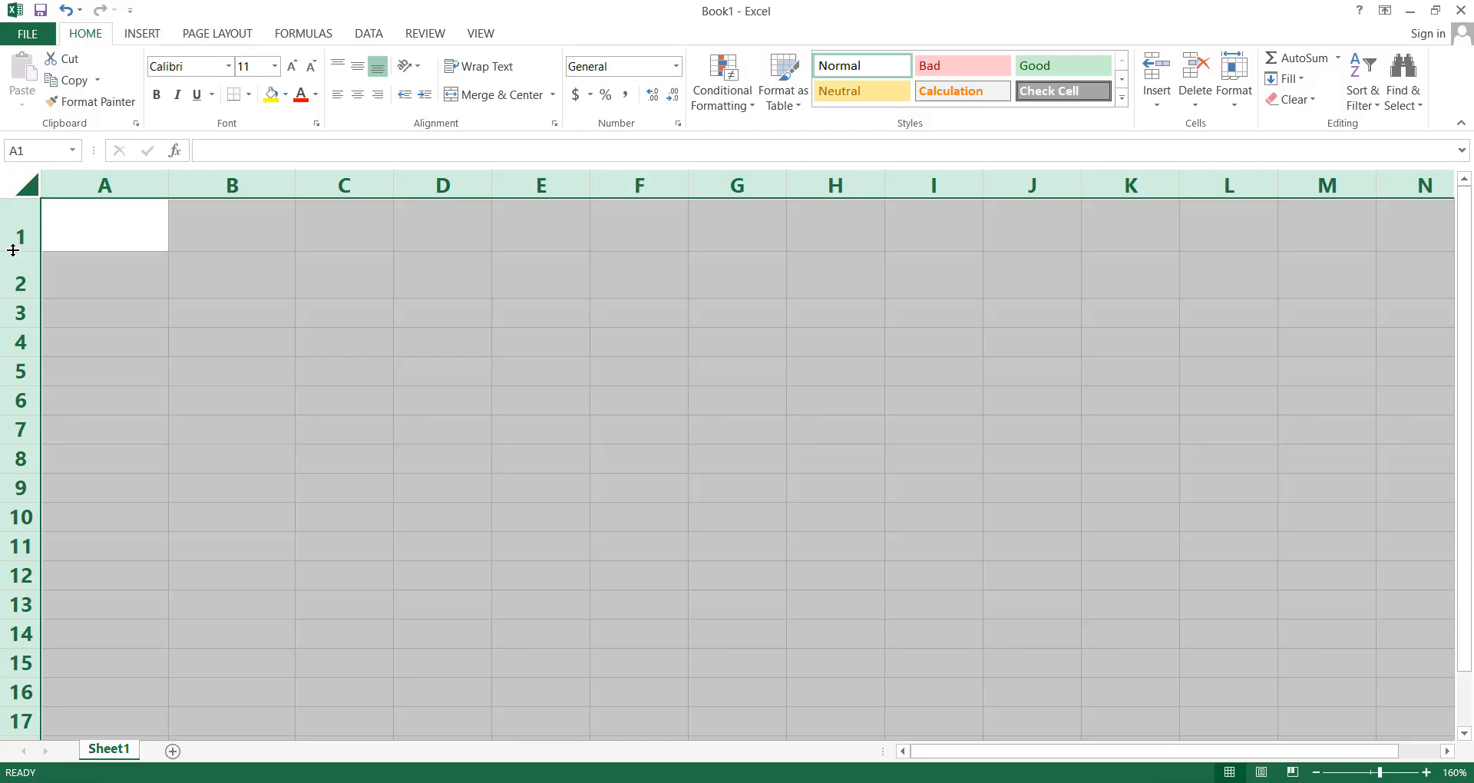
drag(13, 251, 14, 234)
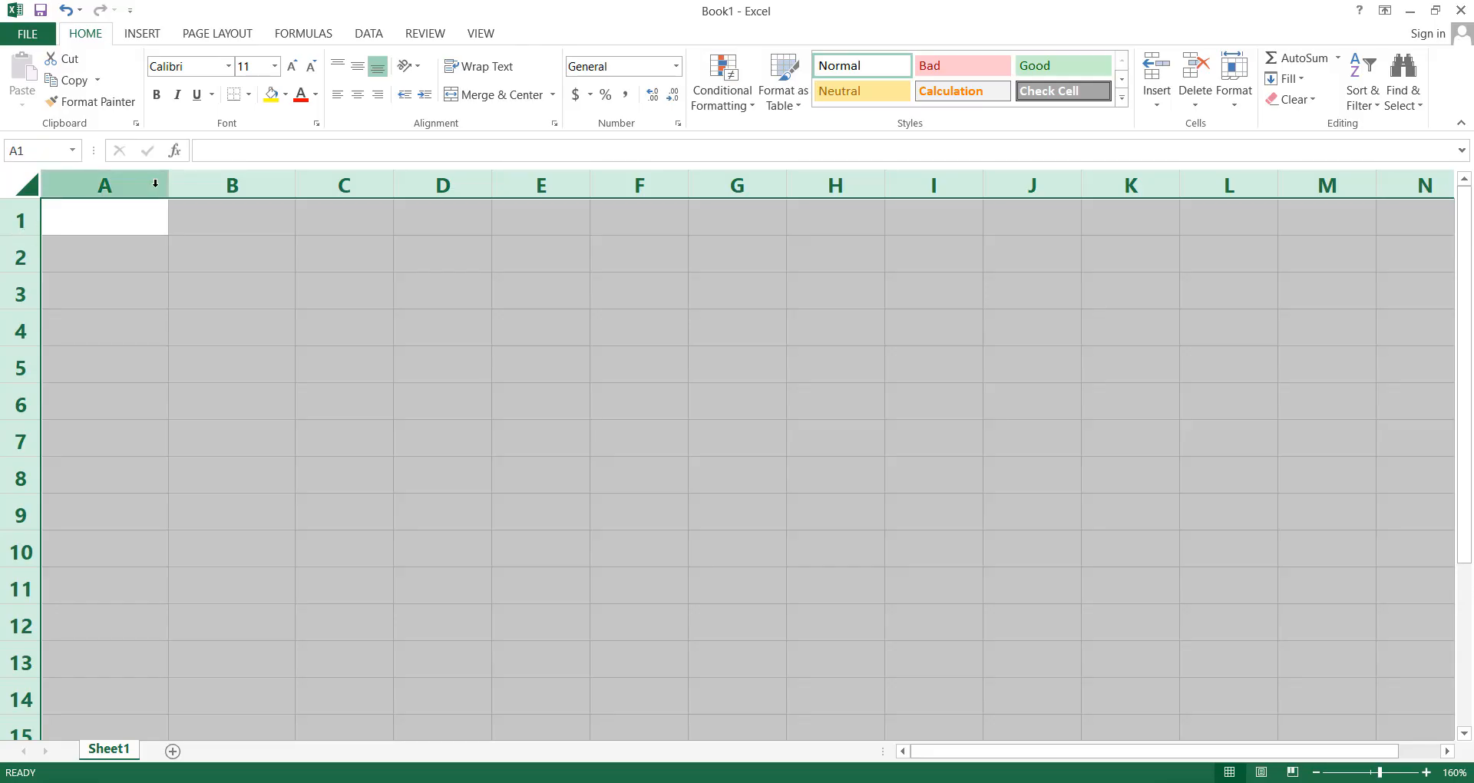
drag(173, 189, 99, 189)
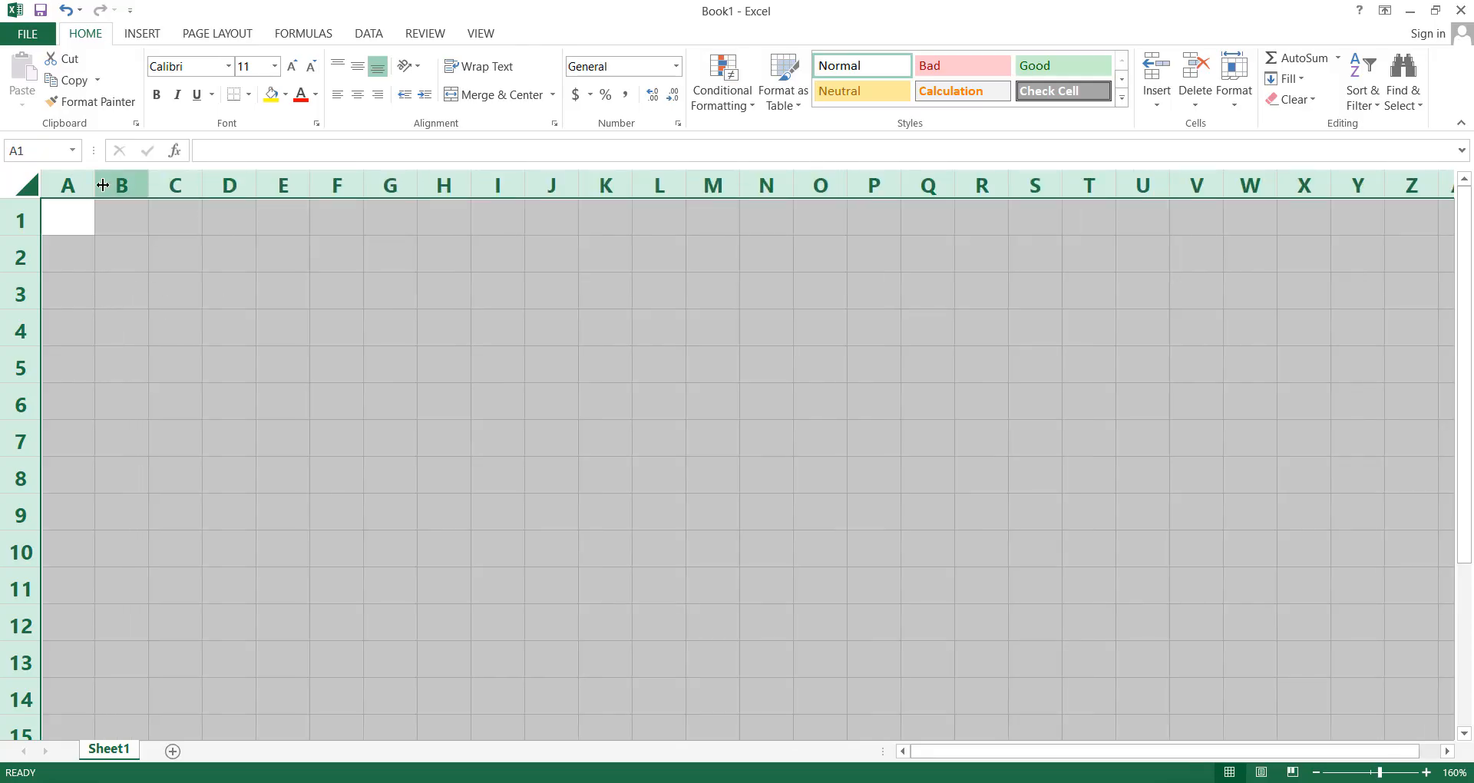
drag(102, 185, 159, 184)
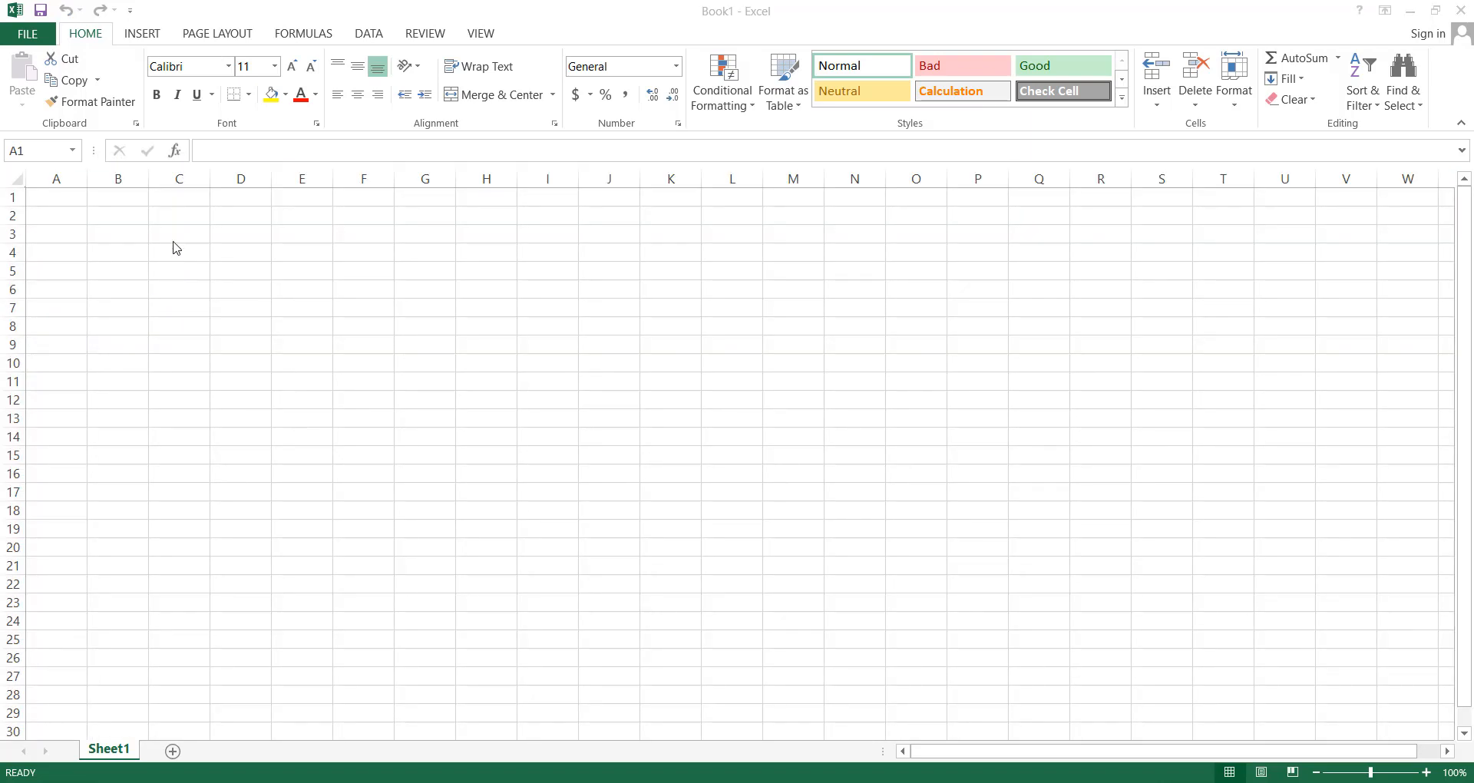
- Zoom the worksheet in stepwise to 140% and back out to 110%
click(1429, 775)
click(1429, 775)
click(1429, 775)
click(1429, 775)
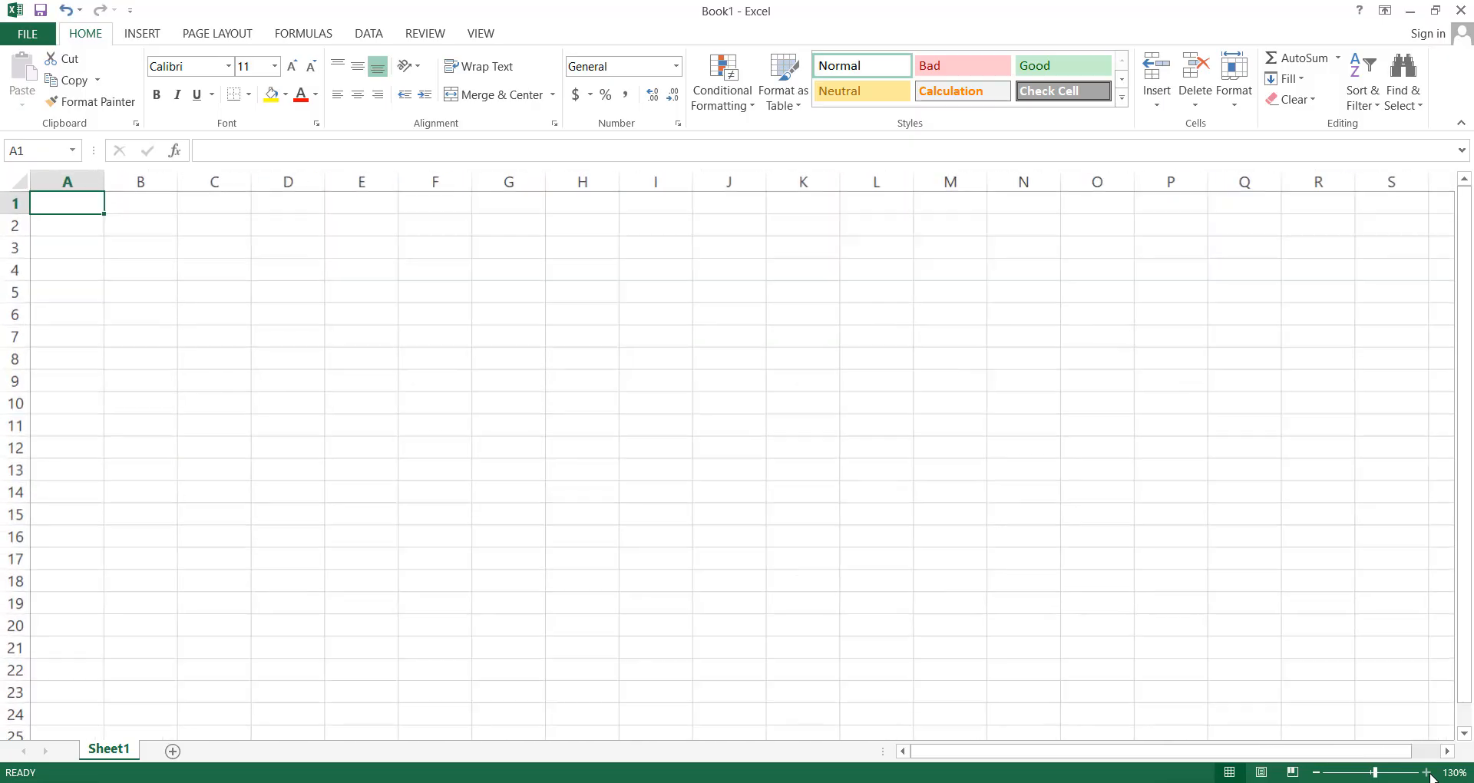
click(1430, 775)
click(1429, 775)
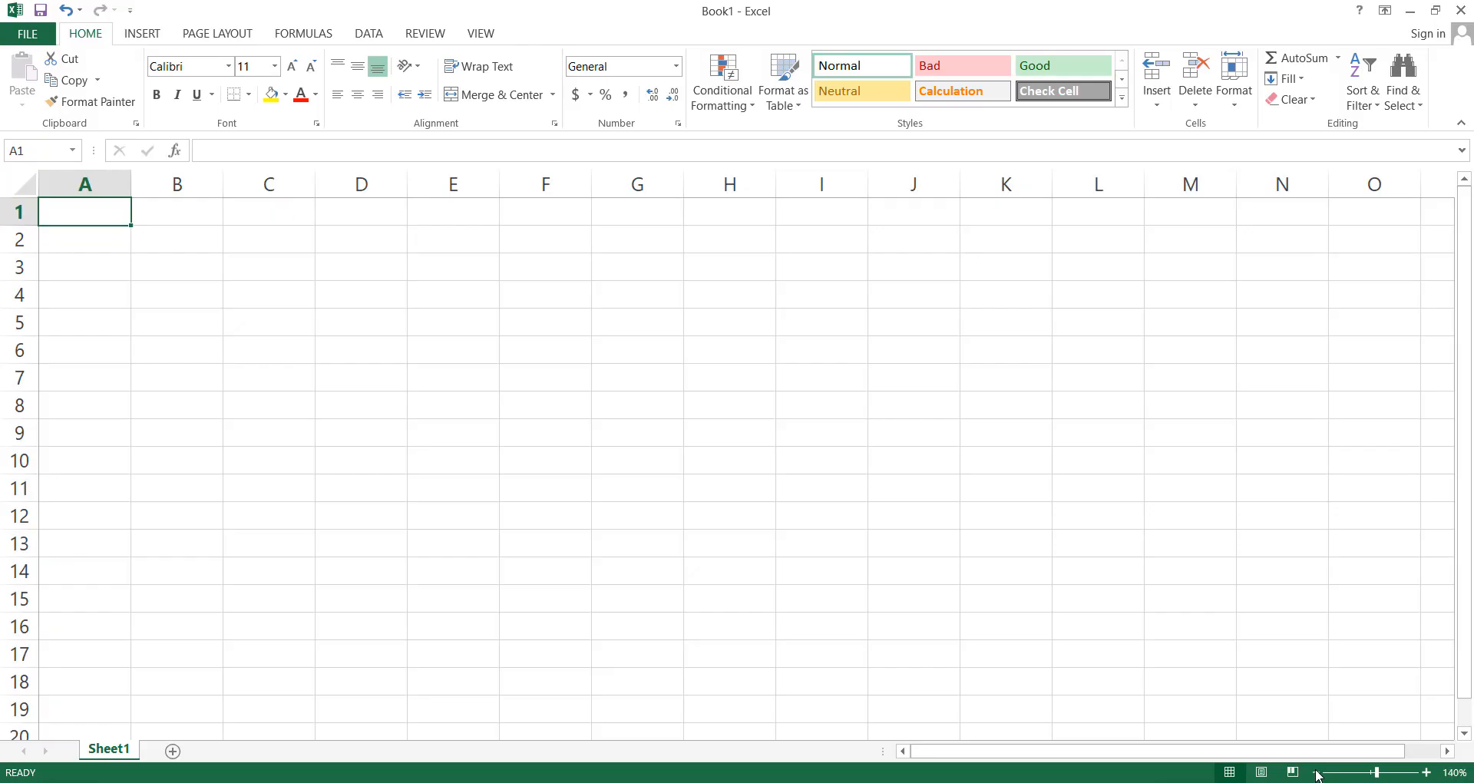
click(1315, 773)
click(1316, 773)
click(1316, 772)
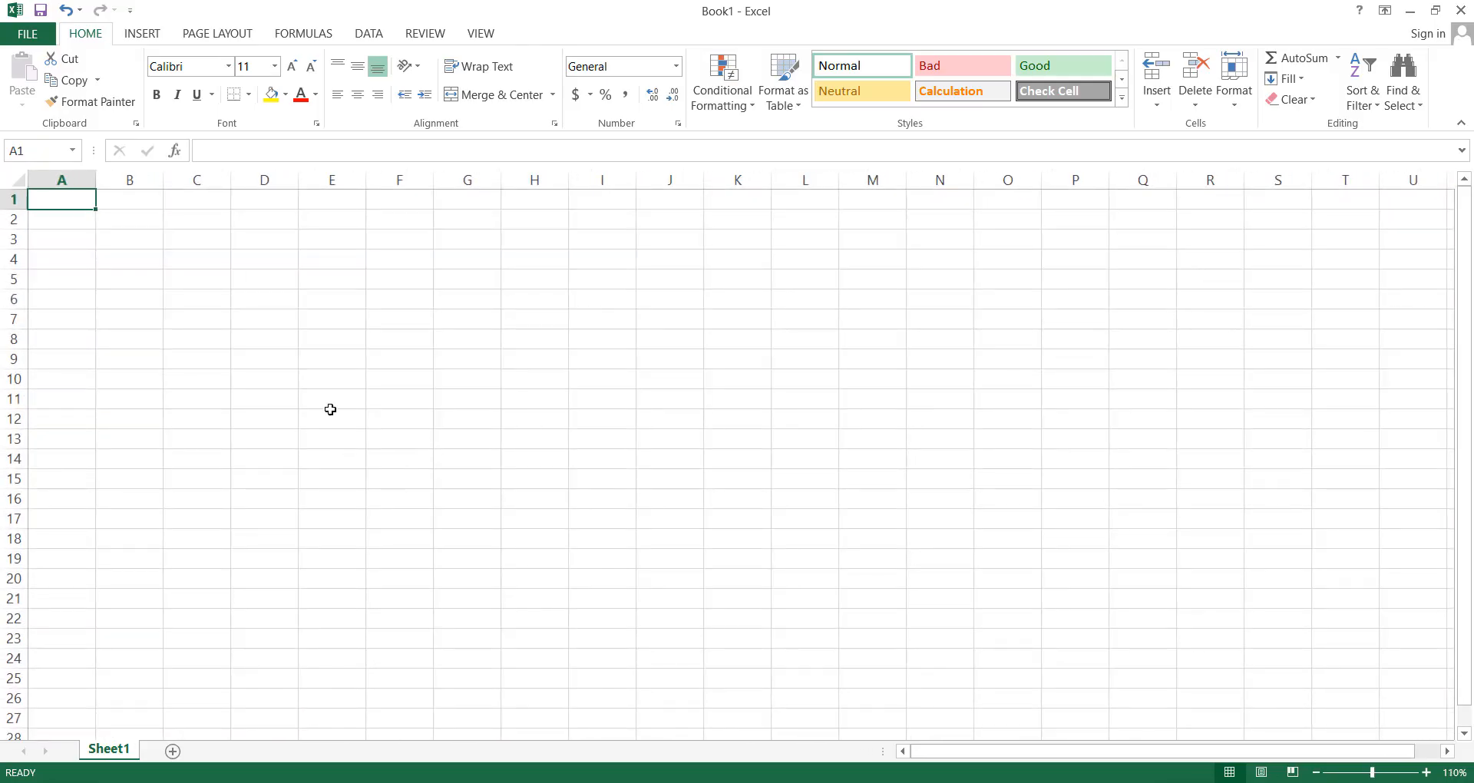
- Zoom the worksheet in to 190%, back out, and settle at 155%
ctrl+scroll(425, 426, up, 2)
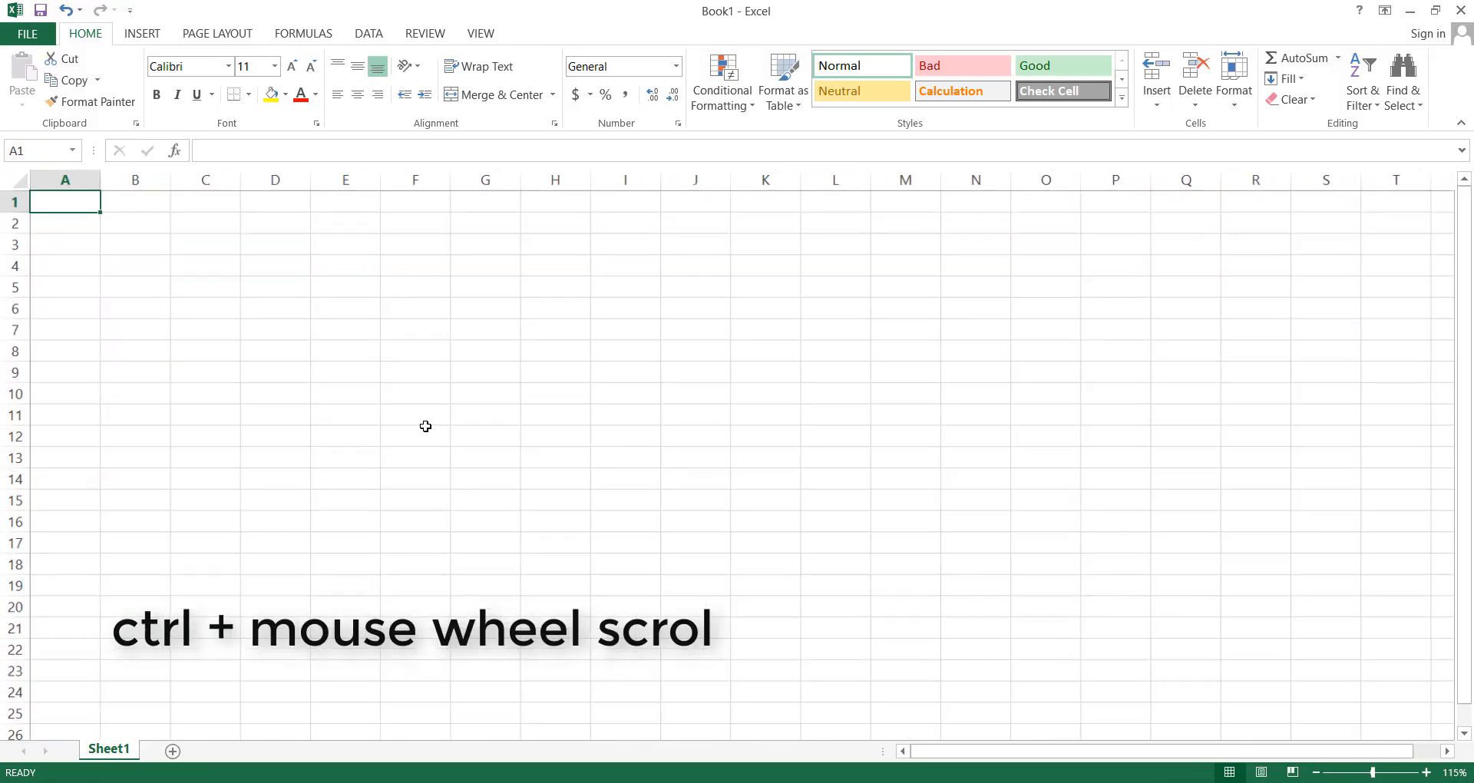
ctrl+scroll(426, 426, up, 4)
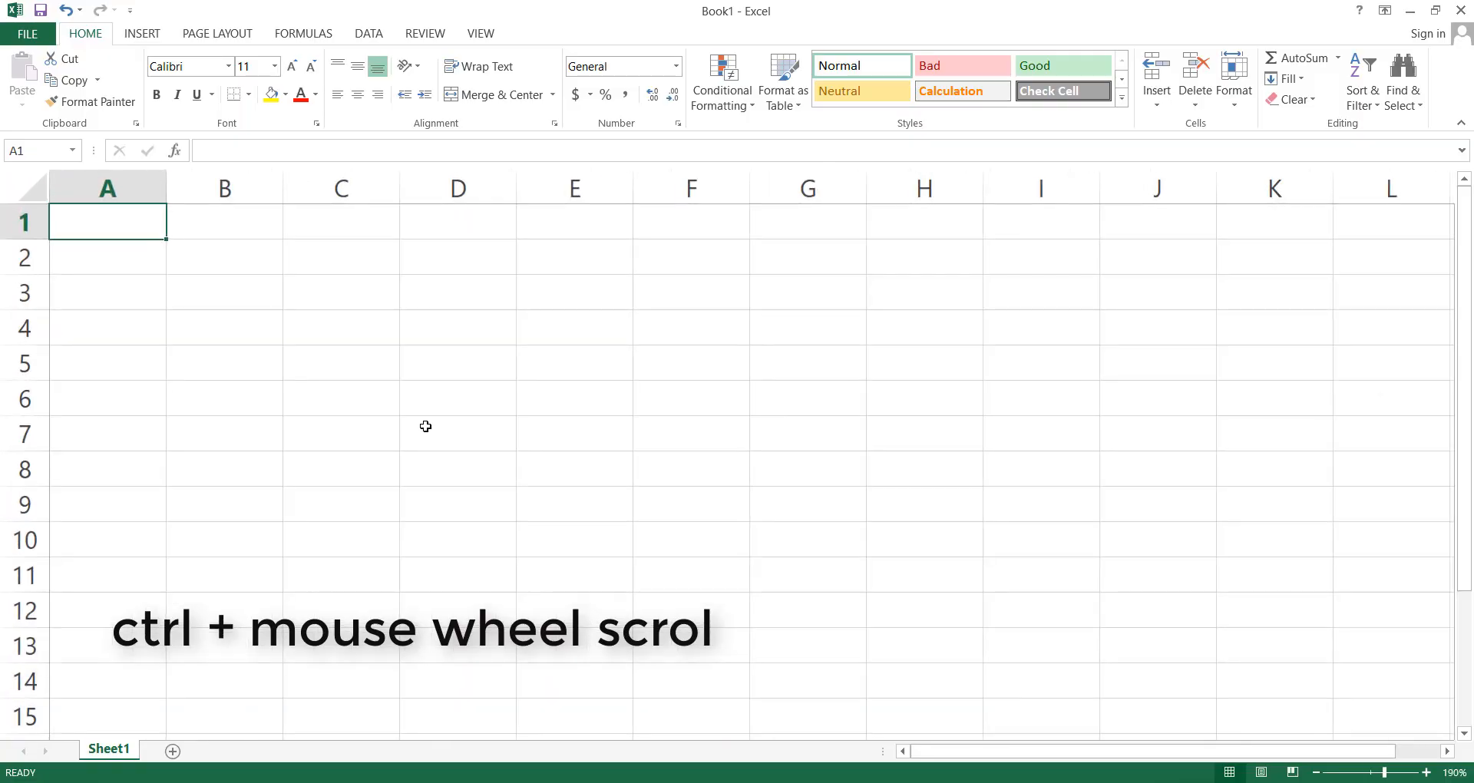
ctrl+scroll(425, 426, down, 3)
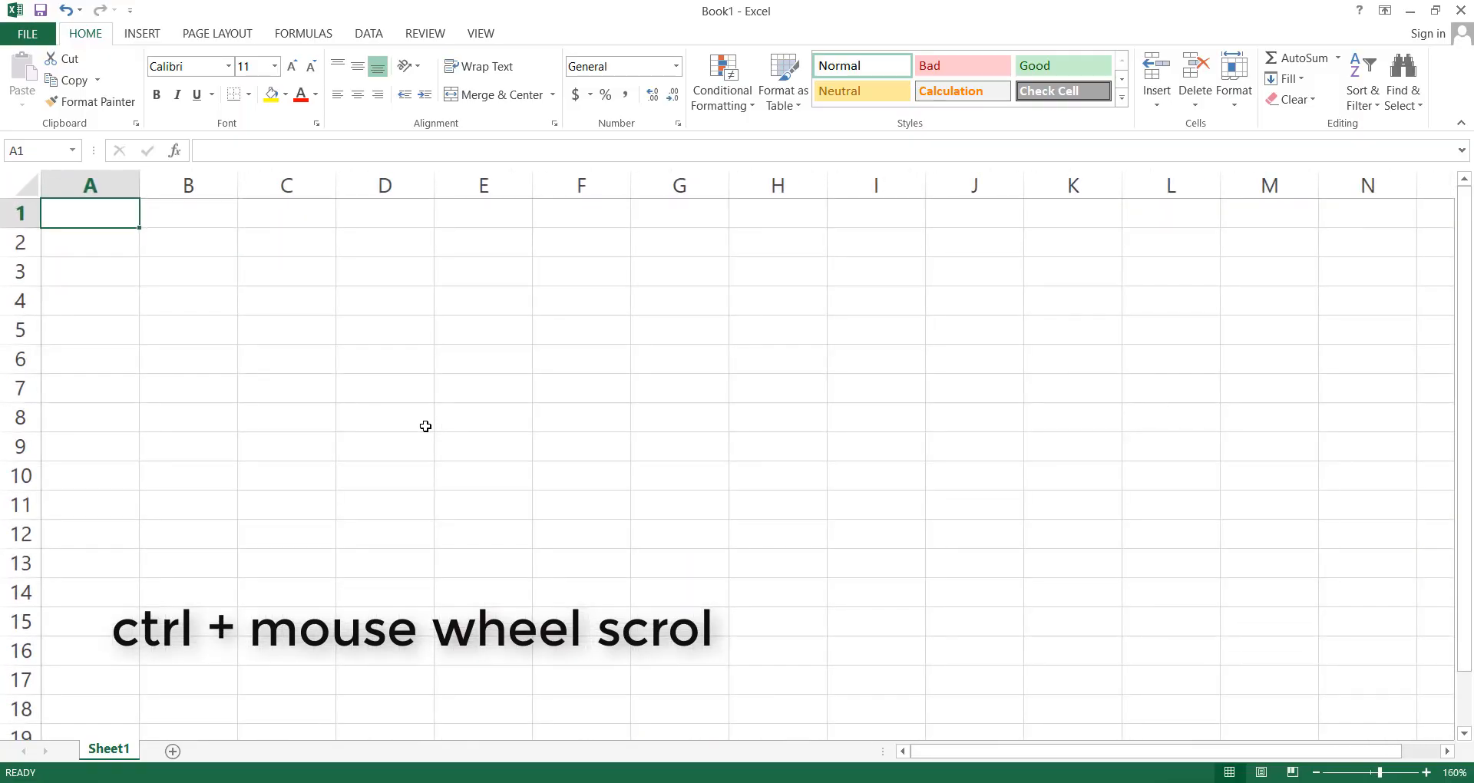
ctrl+scroll(426, 426, down, 4)
ctrl+scroll(426, 426, up, 2)
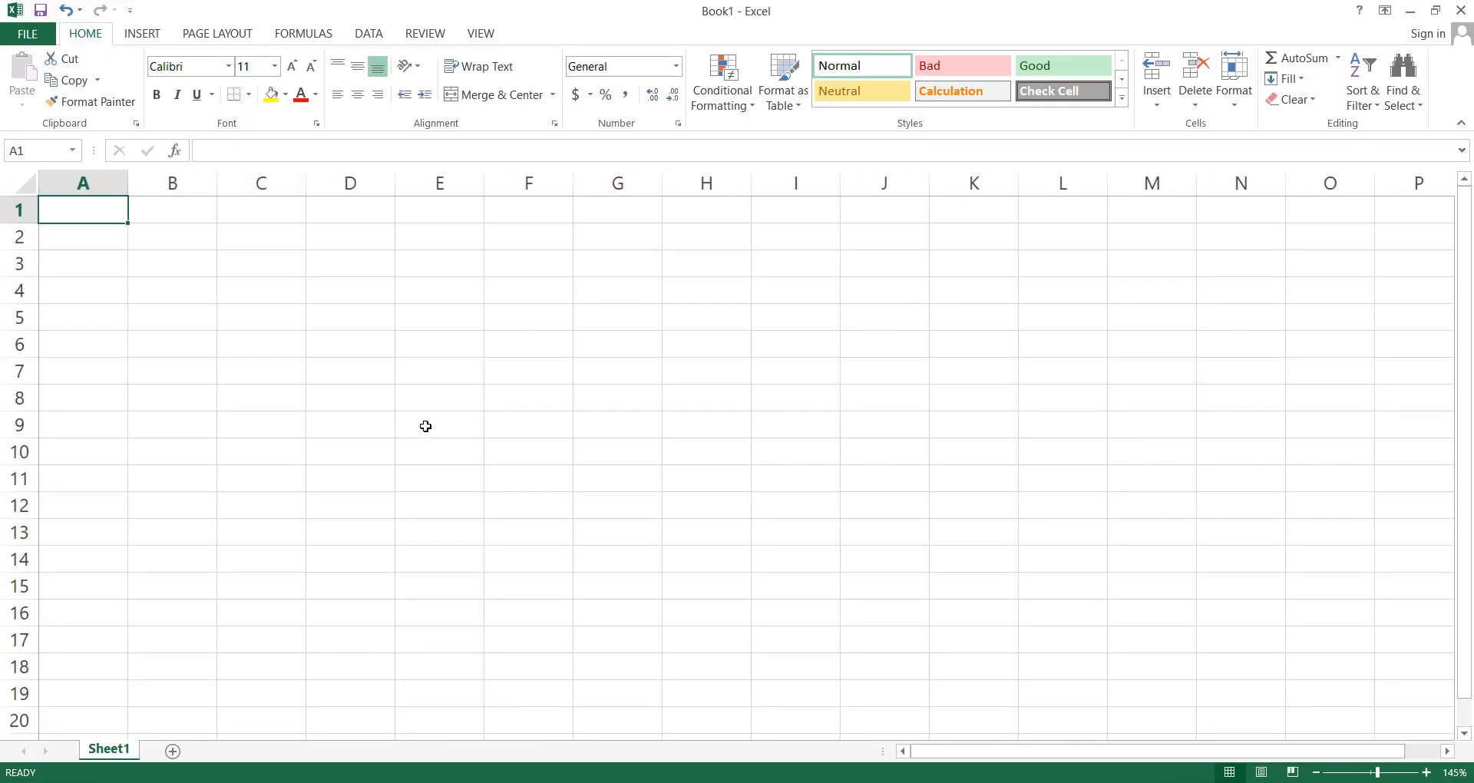
ctrl+scroll(425, 426, up, 1)
- Select single cells such as B3, A1 and B6 to examine their references, ending on cell A1
click(197, 268)
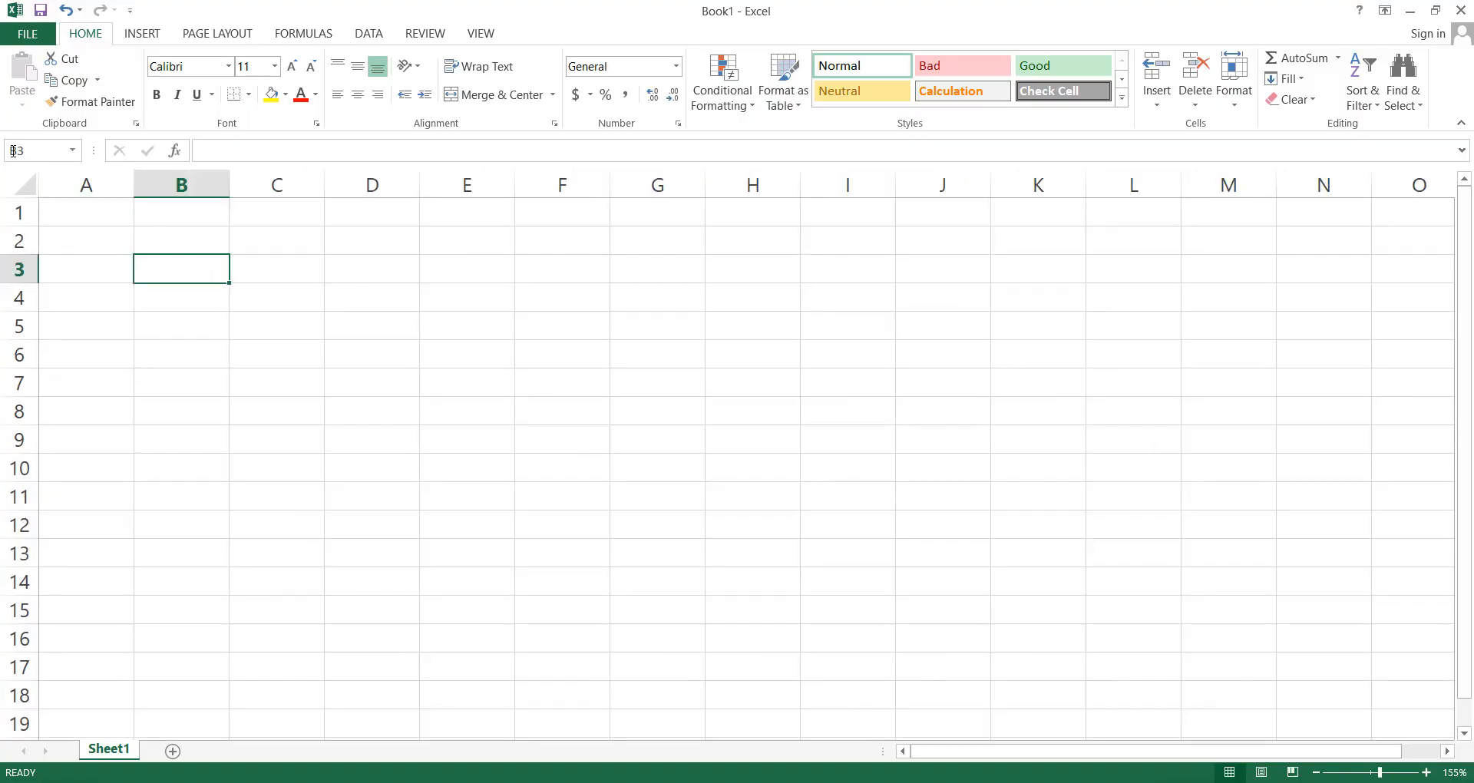
click(115, 265)
click(89, 203)
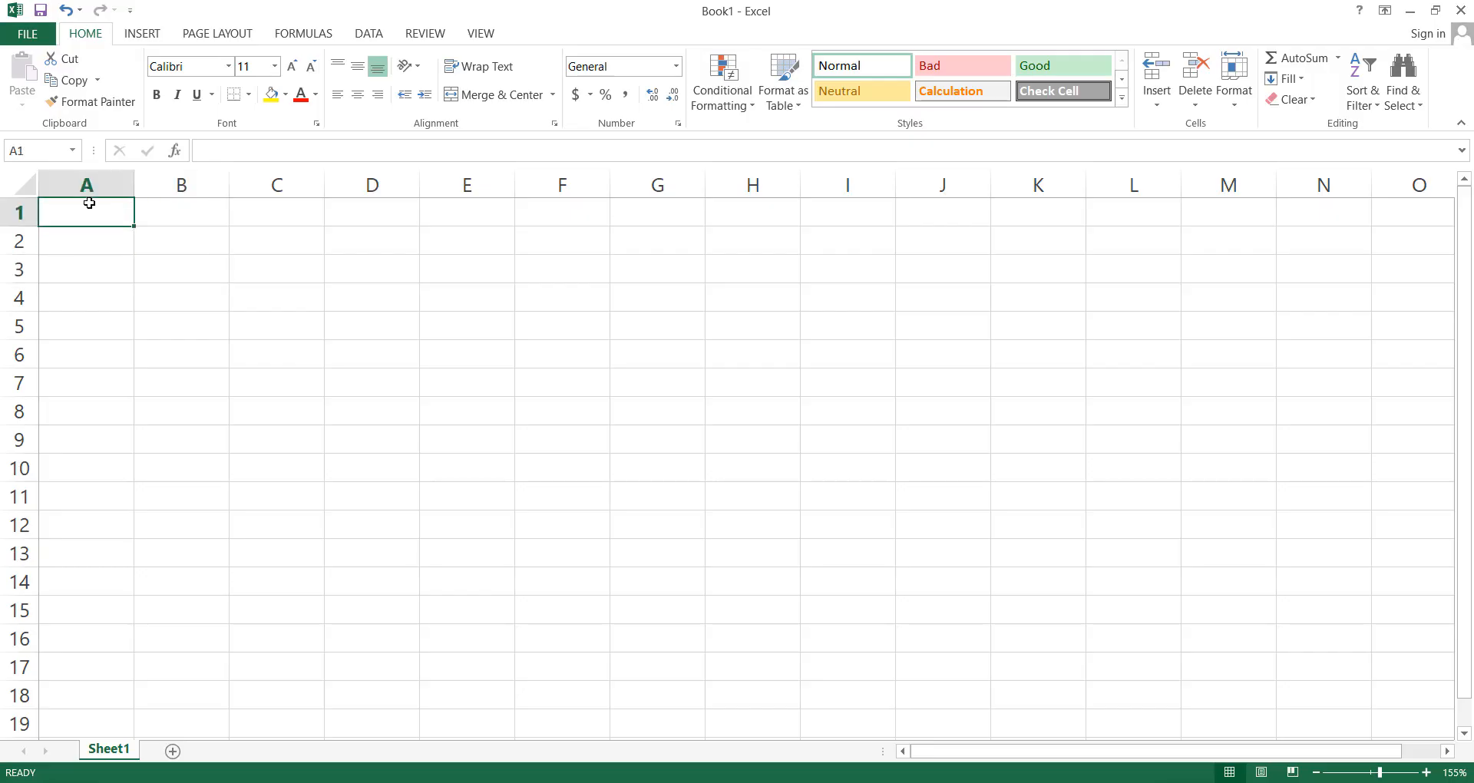
click(193, 282)
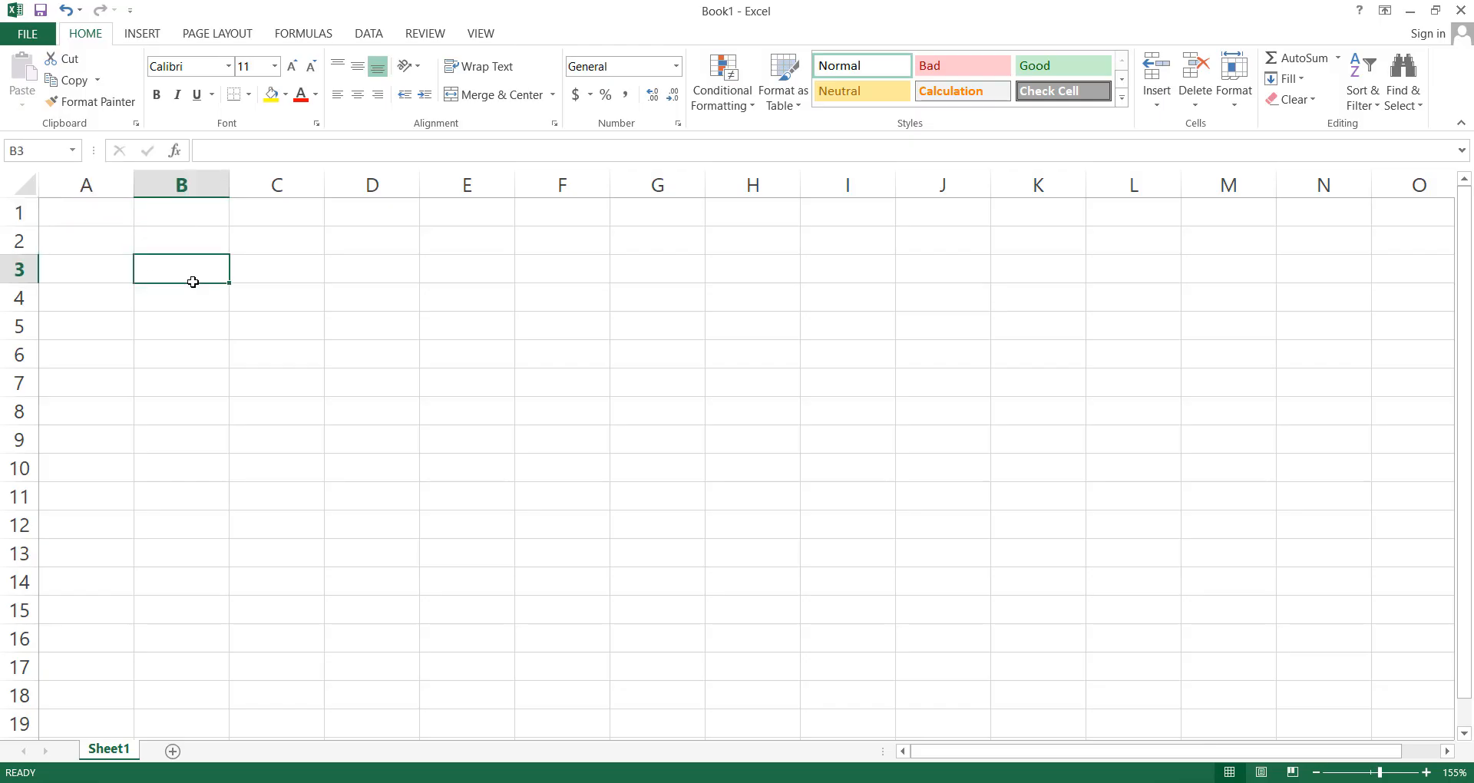
click(220, 352)
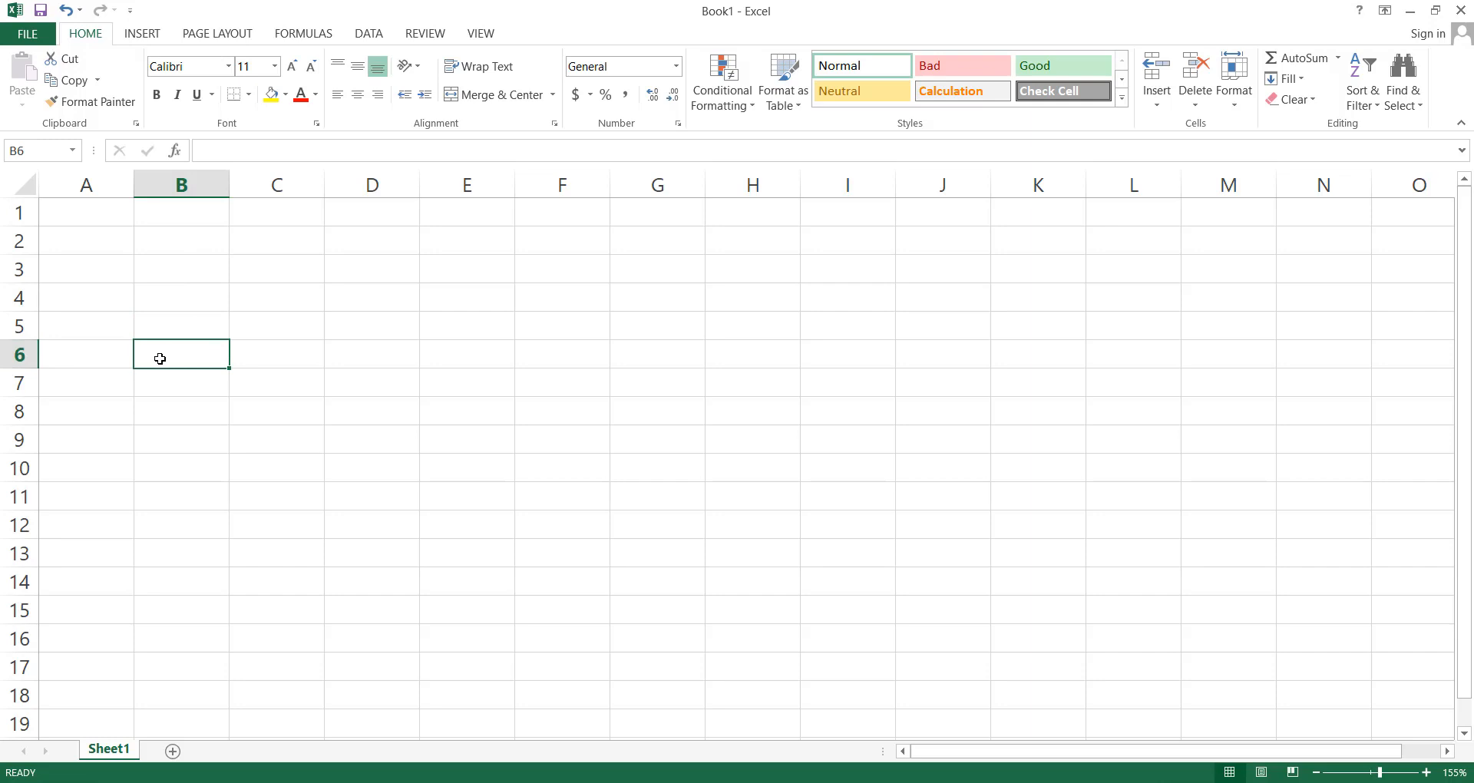
click(269, 302)
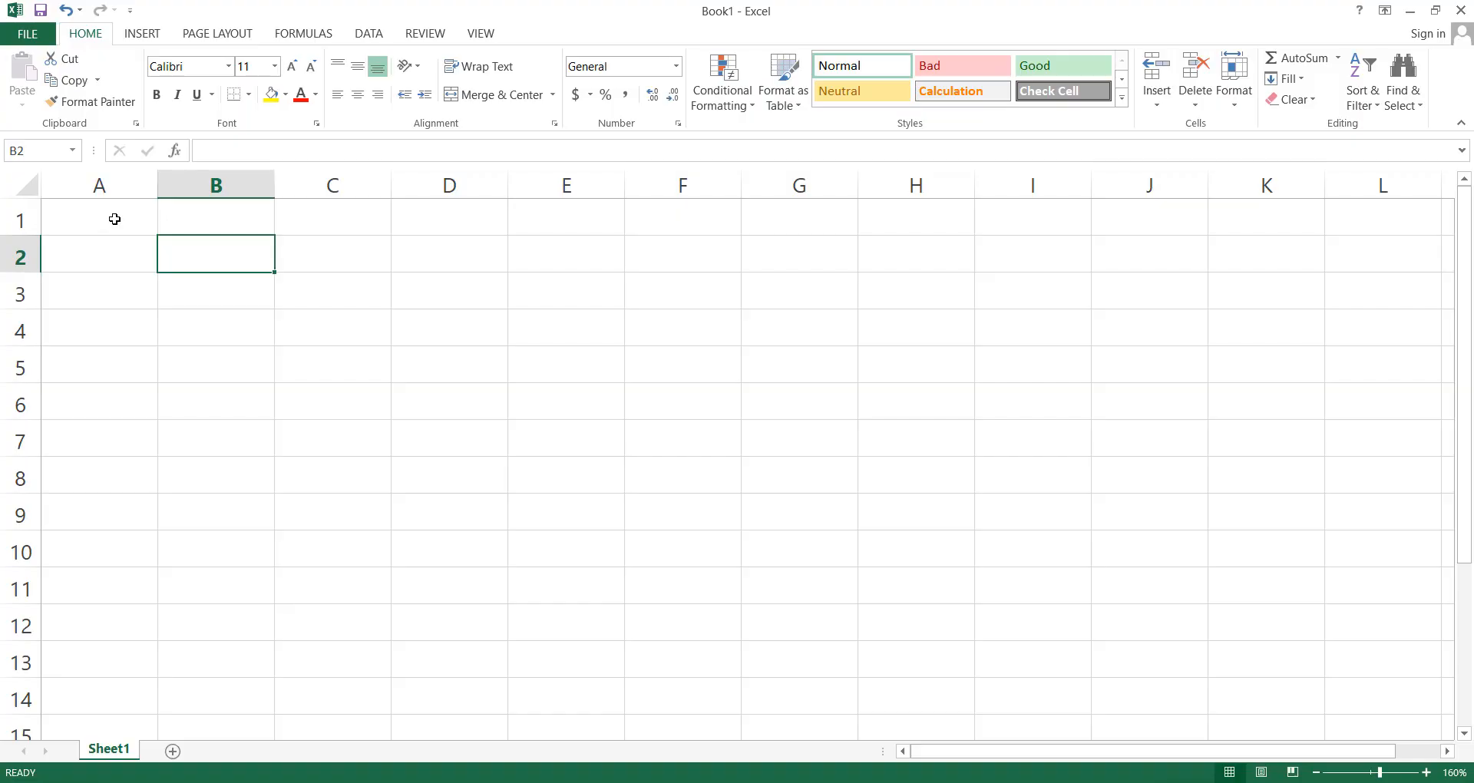
click(114, 220)
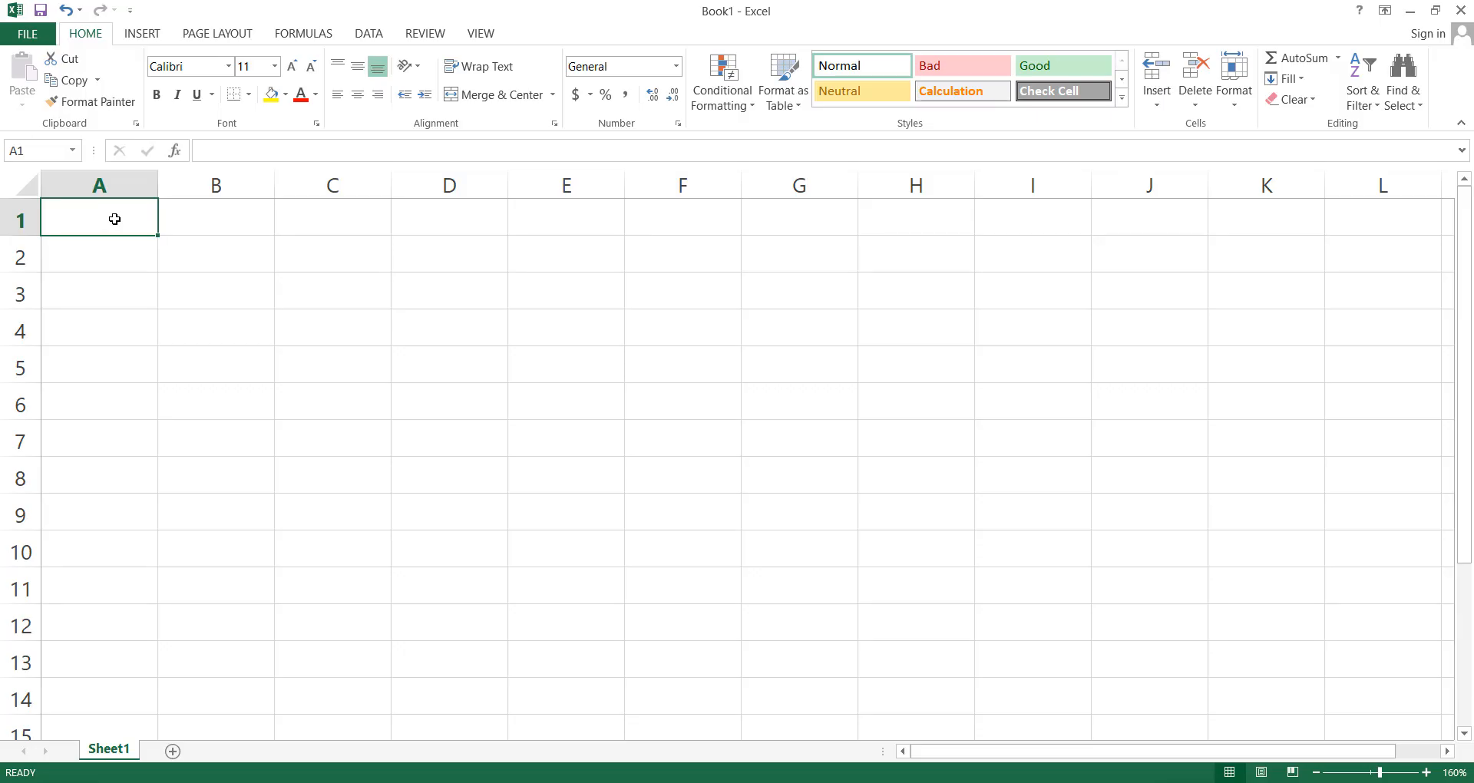
- Enter the column headings Marks, Subjects and Students in cells A1, B1 and C1
text(Ma)
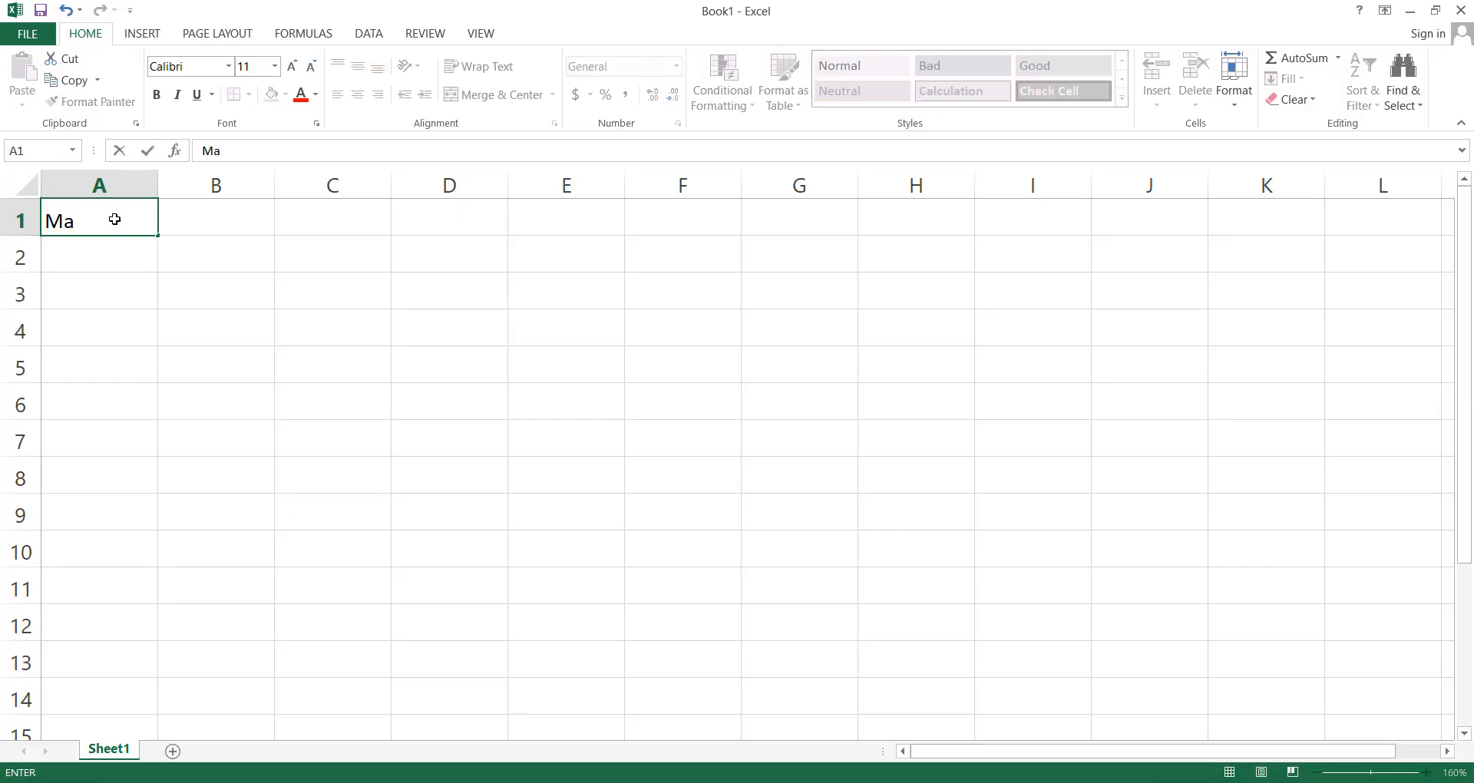
text(rks)
key(Tab)
text(S)
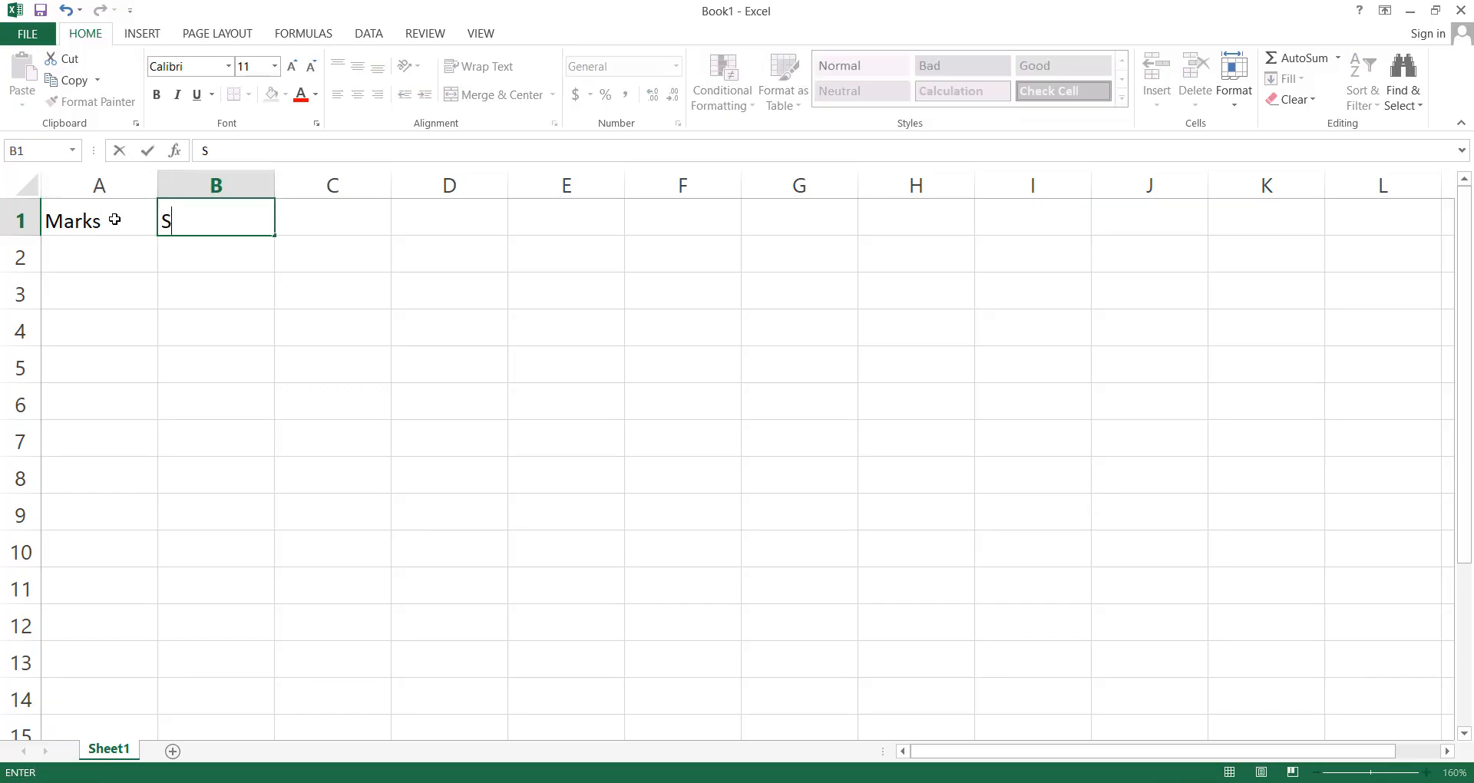
text(ubjects)
key(Tab)
text(St)
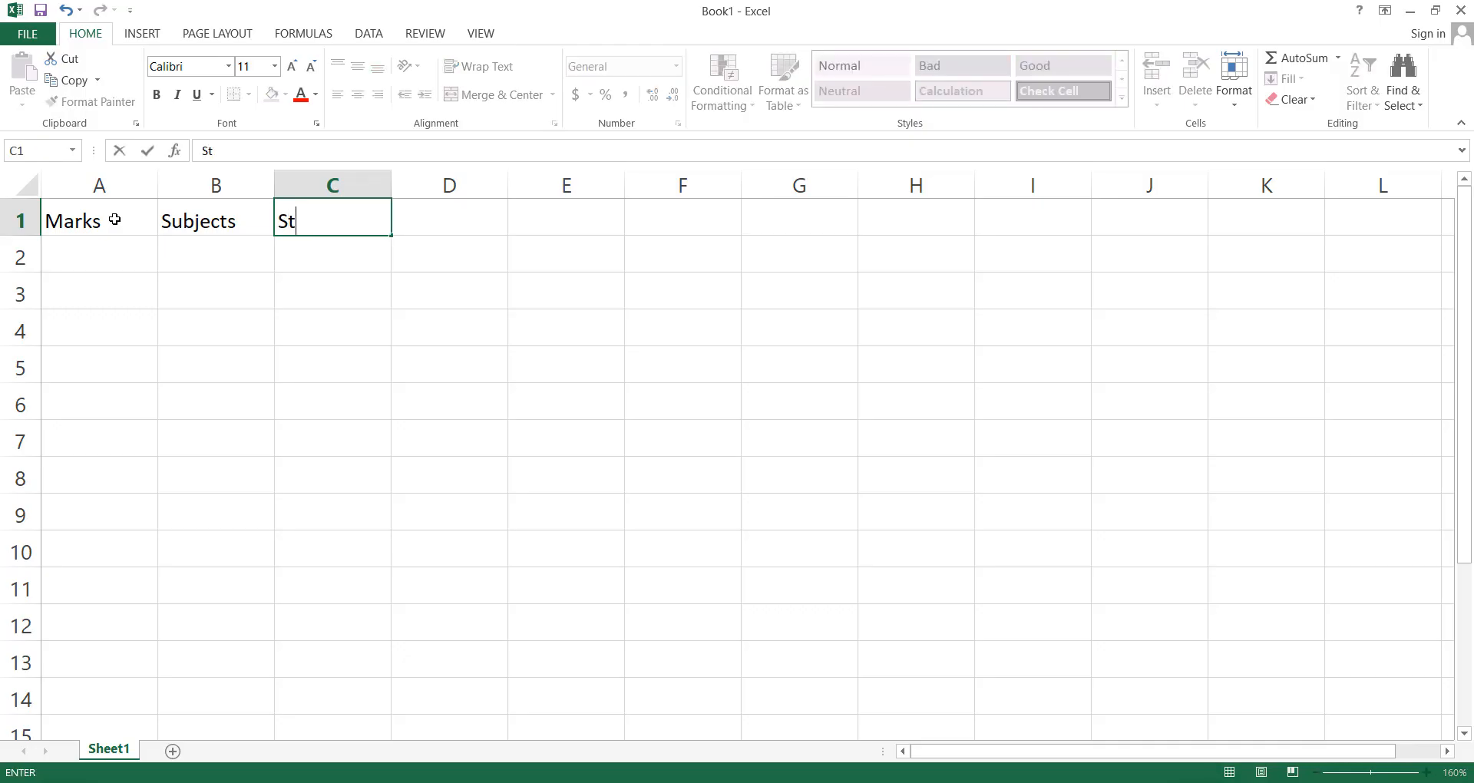
text(udents)
click(210, 392)
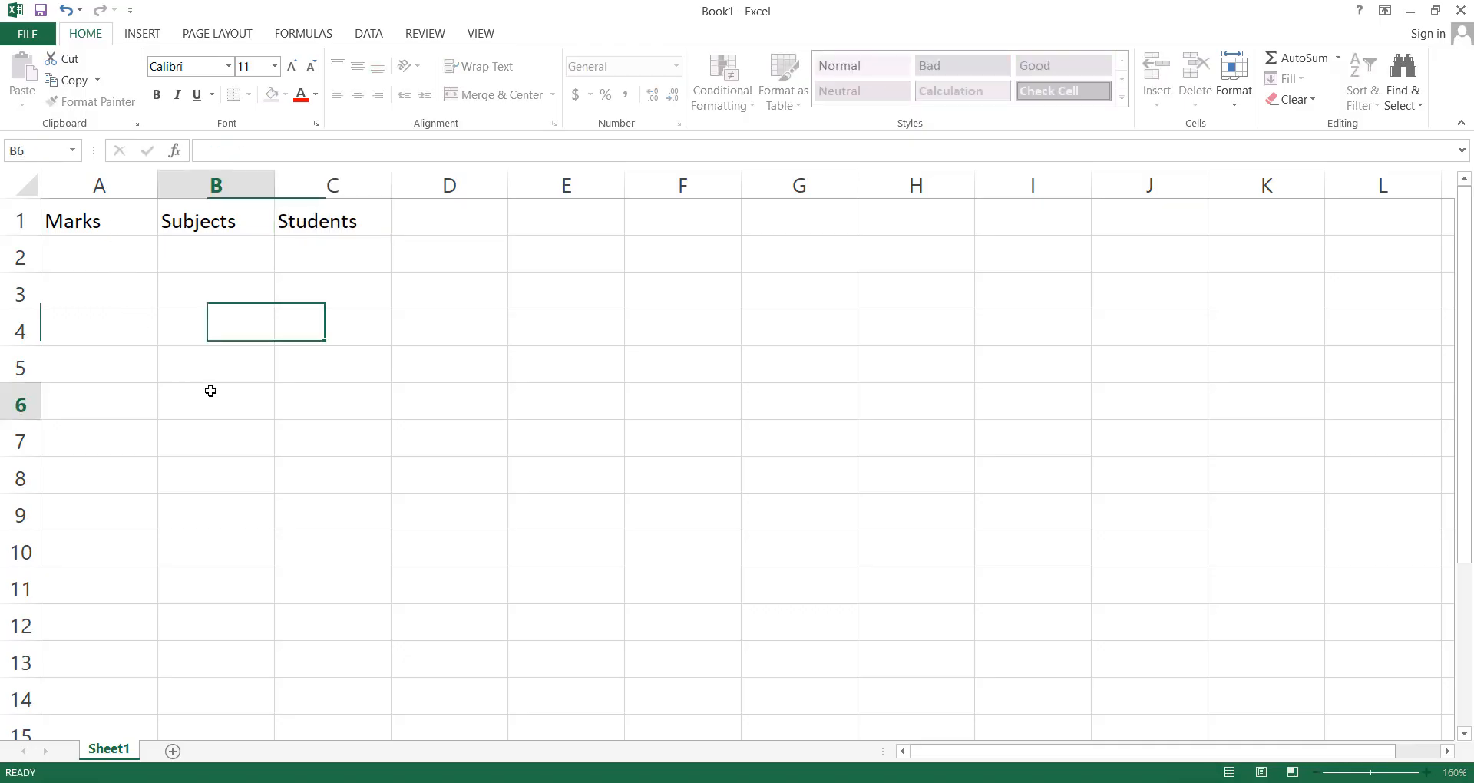
- Enter the marks 90, 80, 78 and 92 down cells A2 to A5
click(106, 253)
text(9)
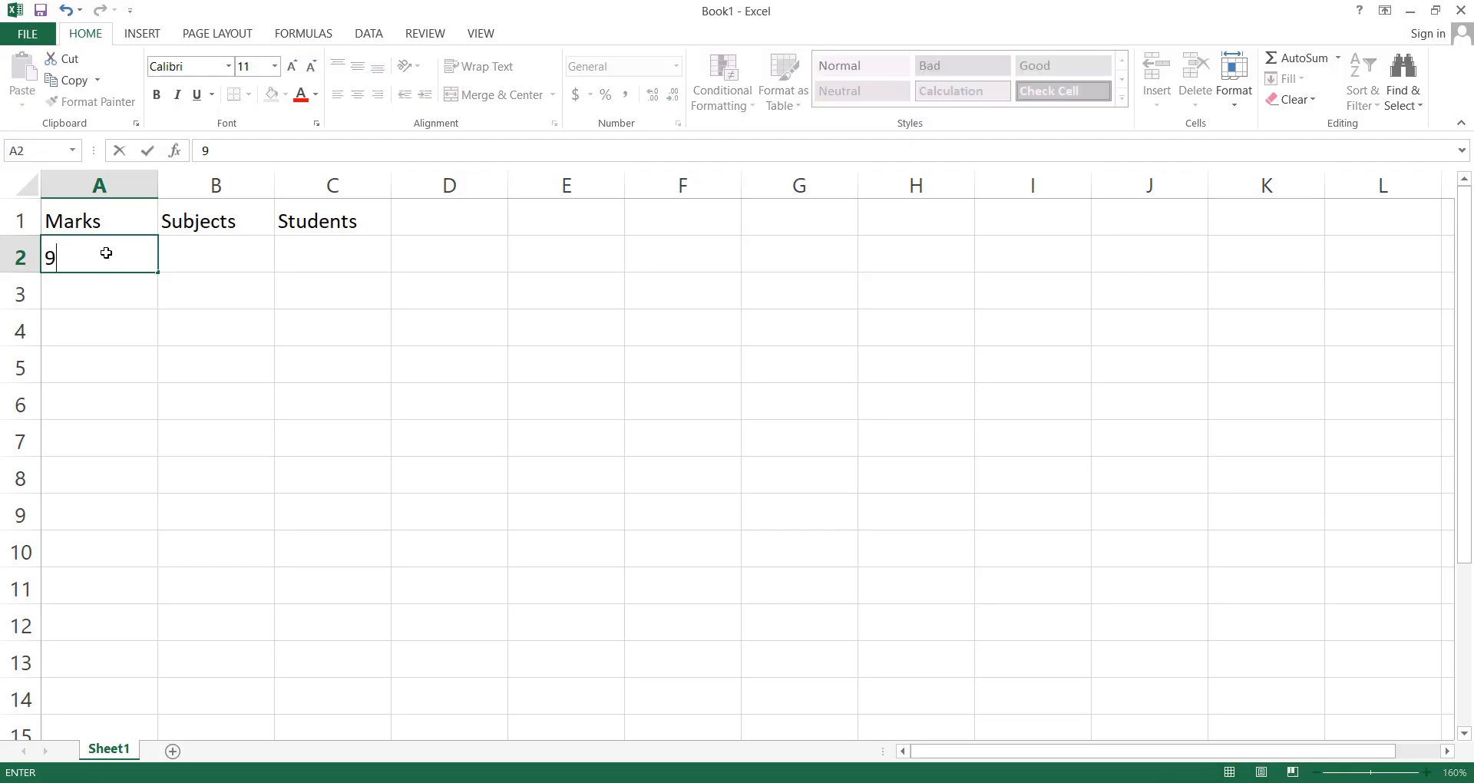
text(0)
key(Return)
text(80)
key(Return)
text(78)
key(Return)
text(92)
- Enter the subject Math in cells B2 and B3
click(200, 253)
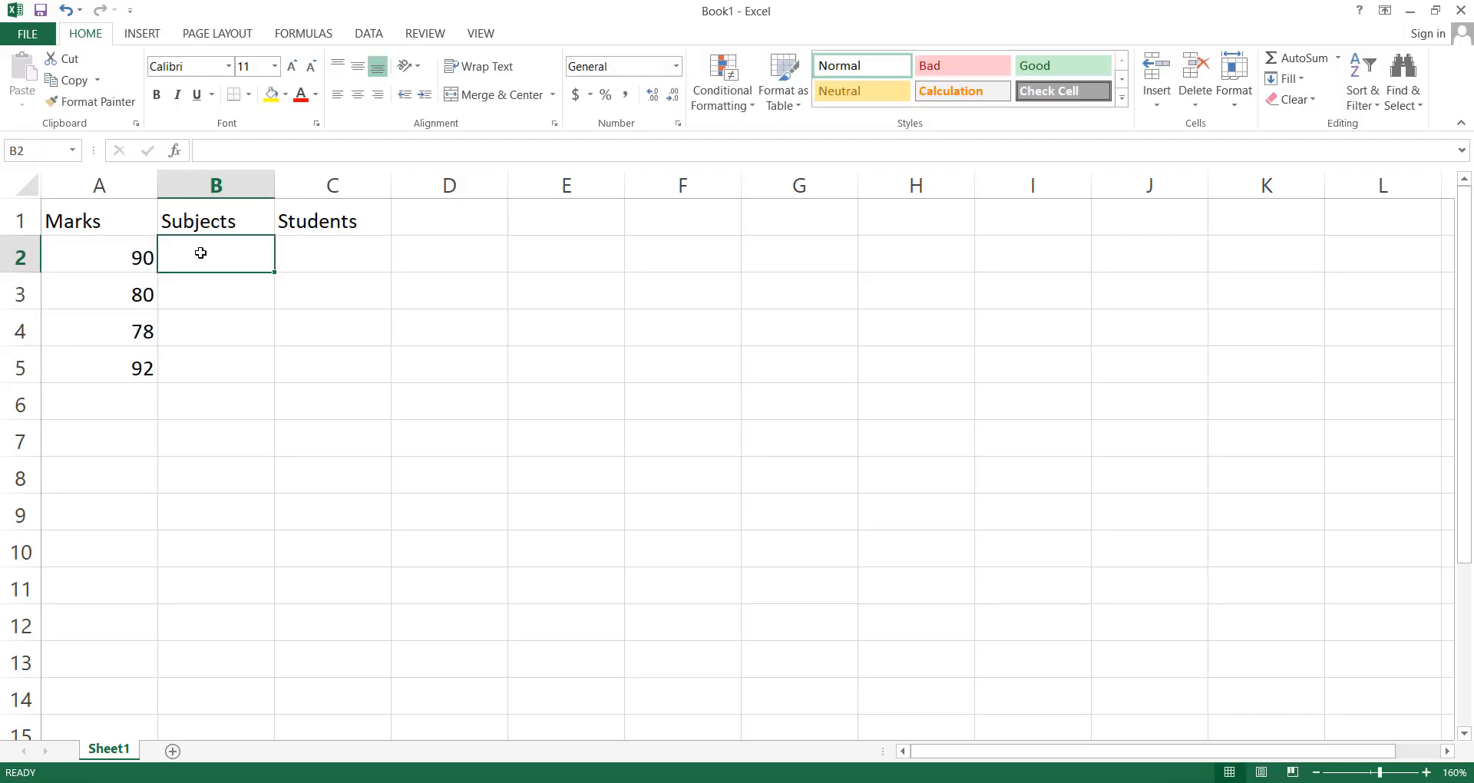
text(Math)
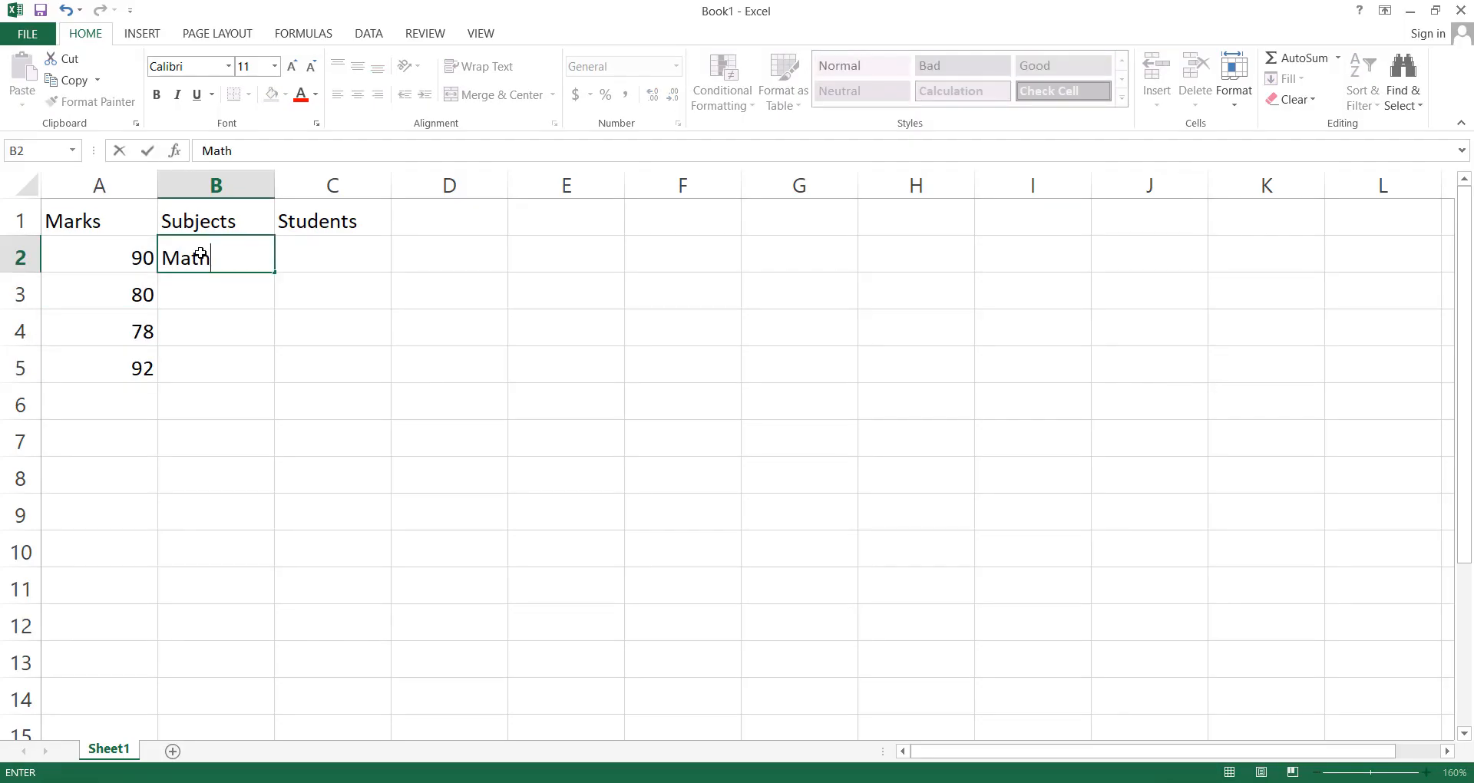
key(Return)
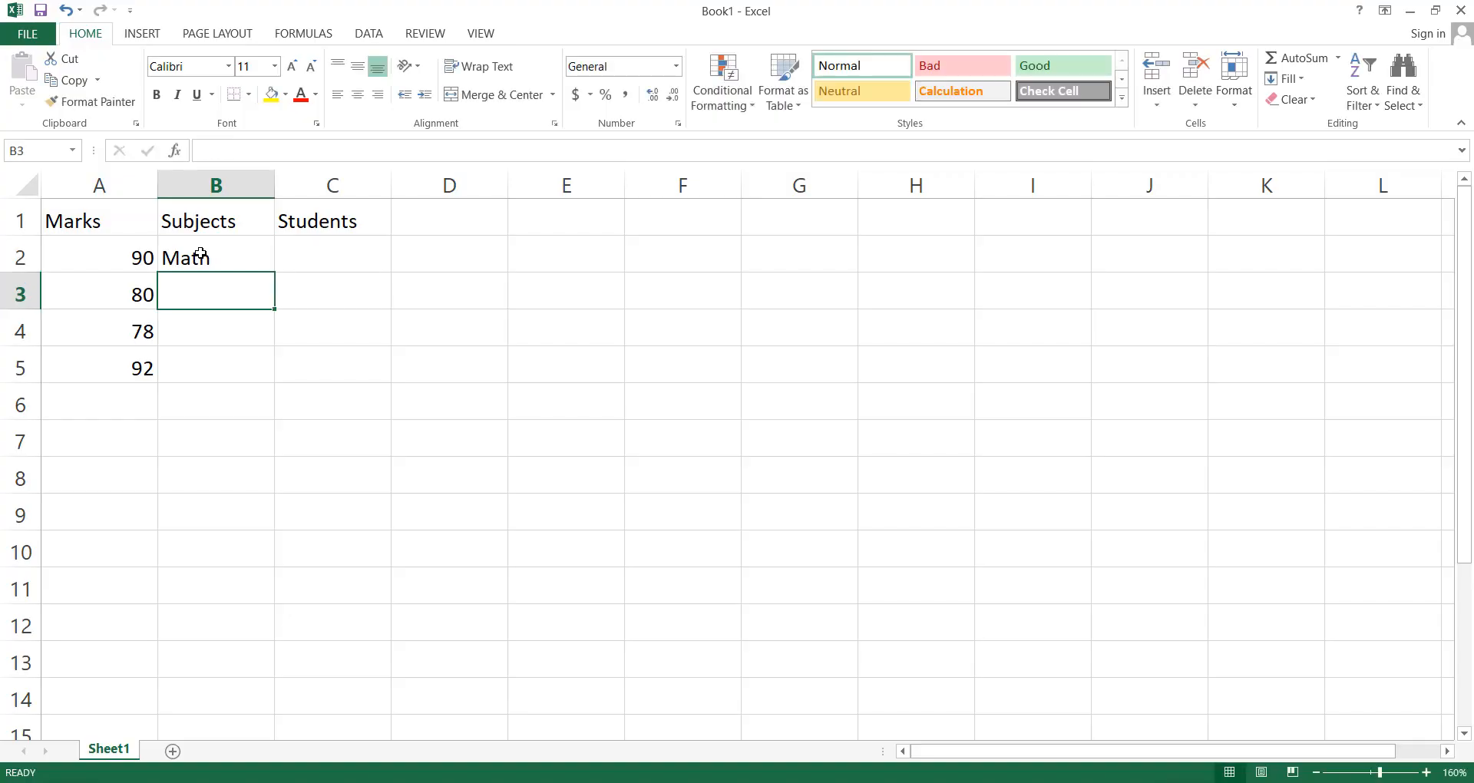
text(Math)
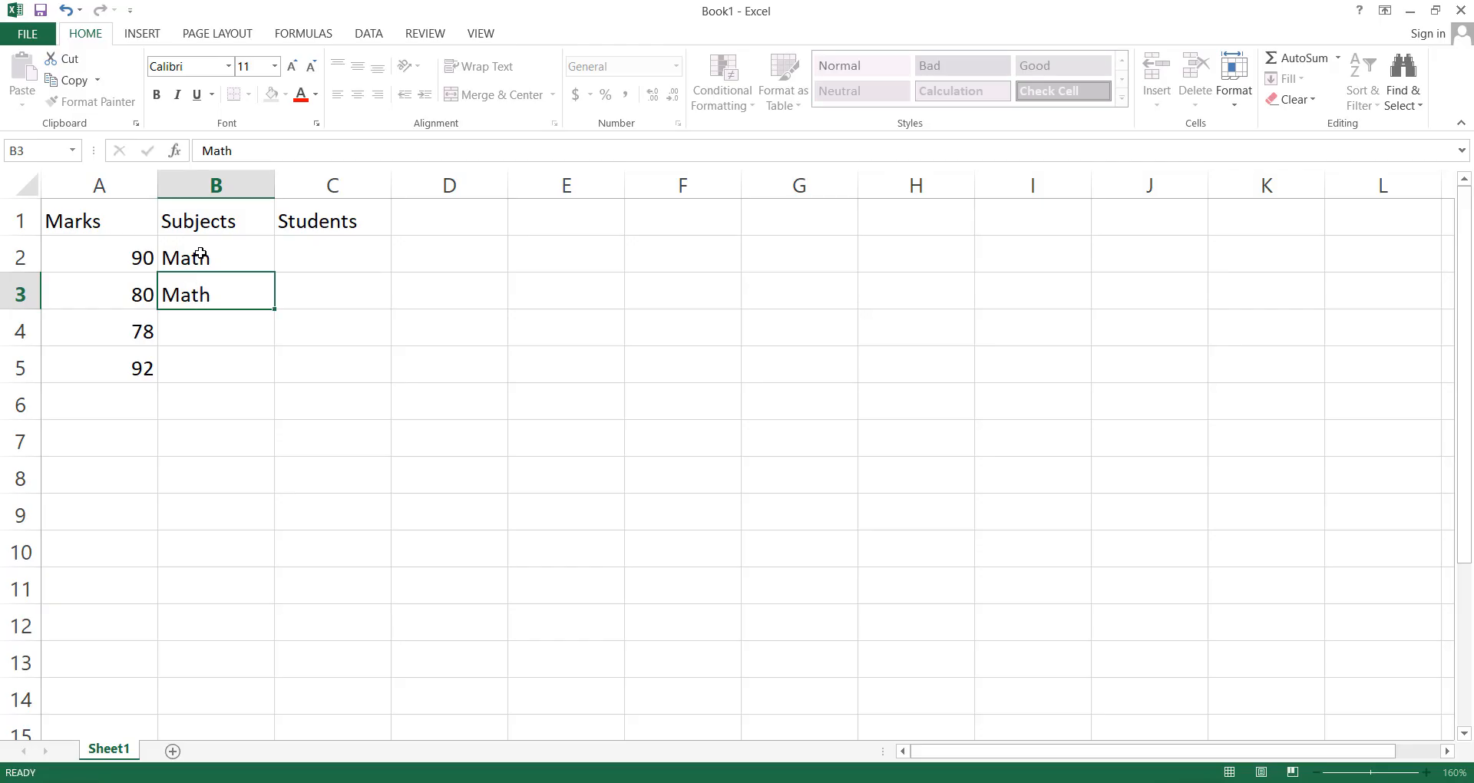
key(Return)
- Fill the Math entry from cell B3 down through cell B5
click(216, 296)
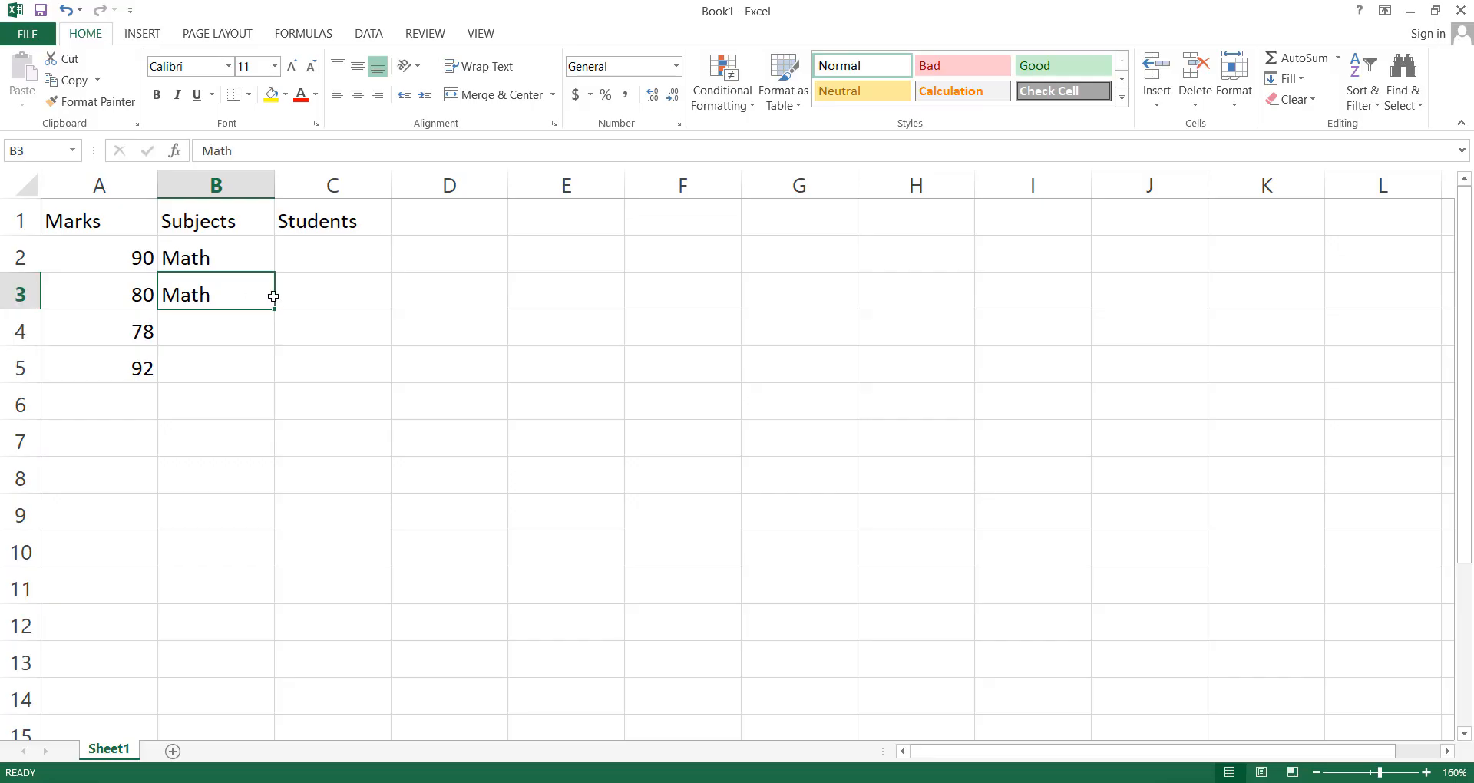
drag(277, 308, 278, 318)
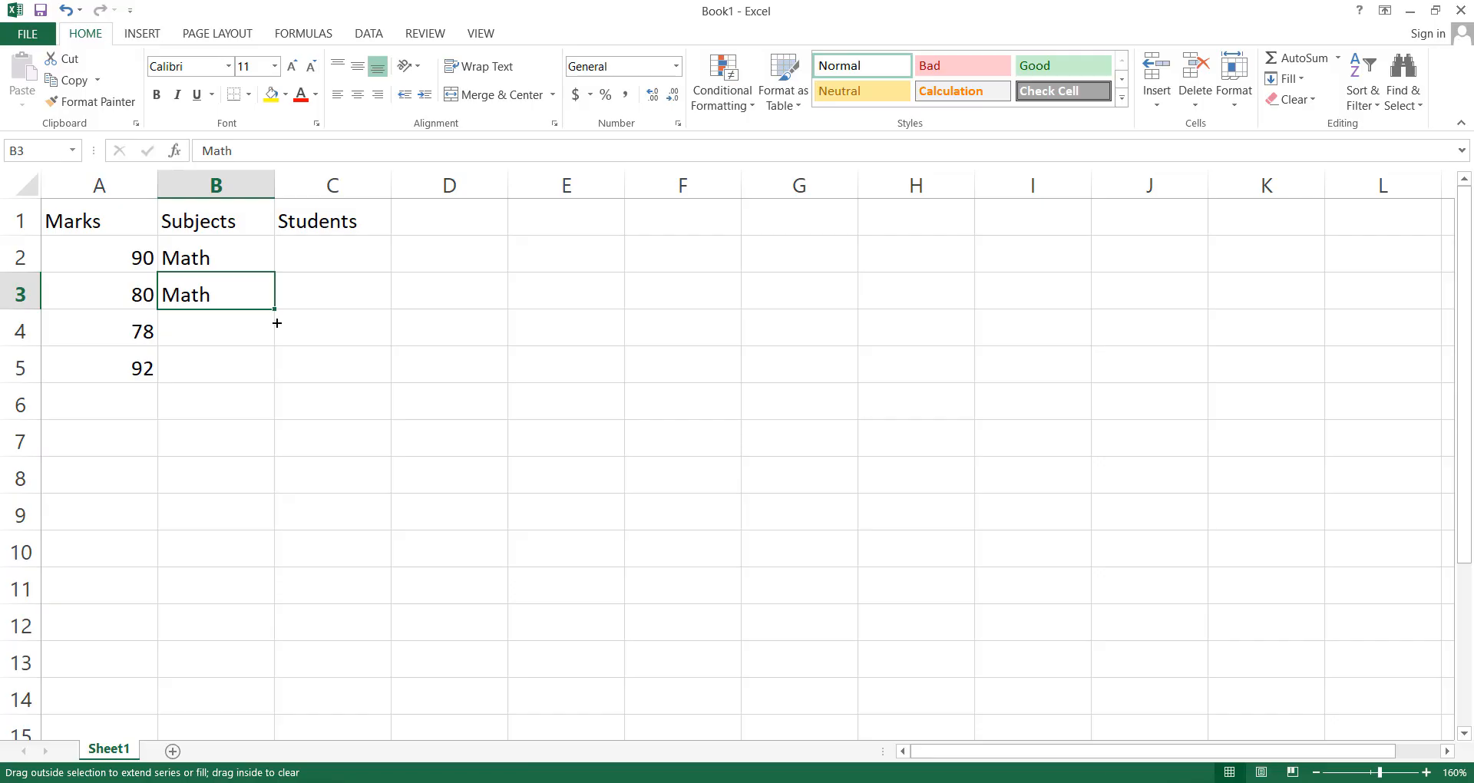
drag(277, 323, 279, 376)
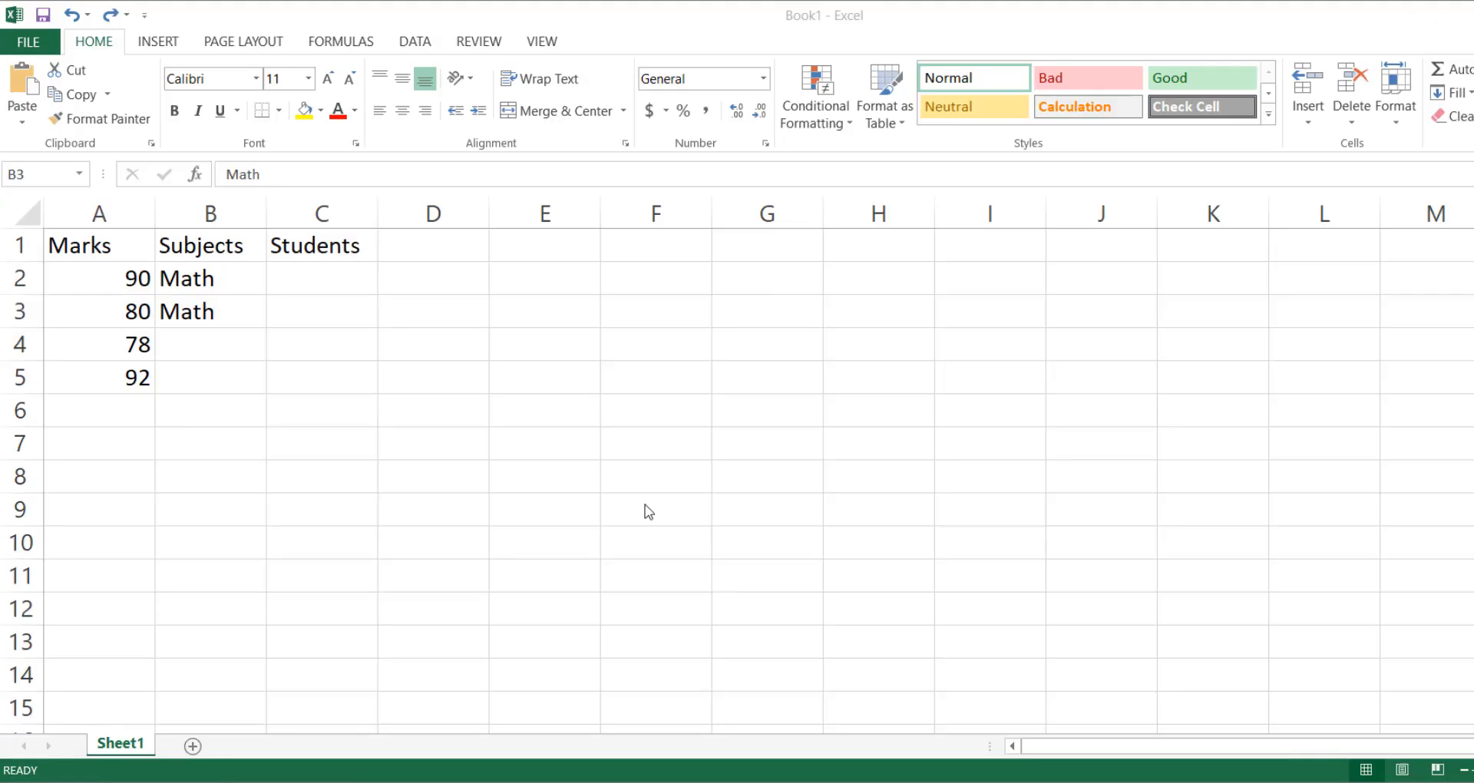
click(645, 504)
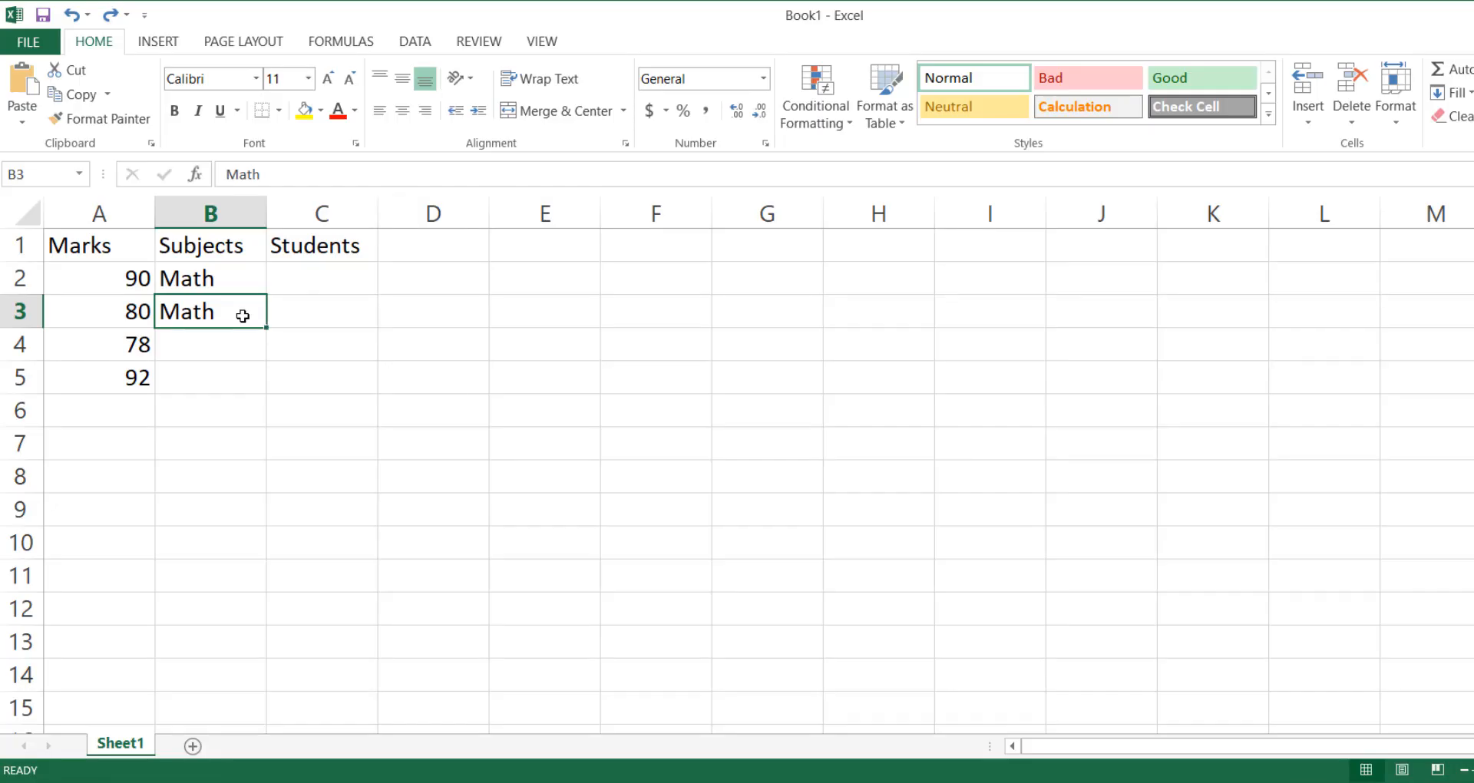
drag(264, 329, 262, 390)
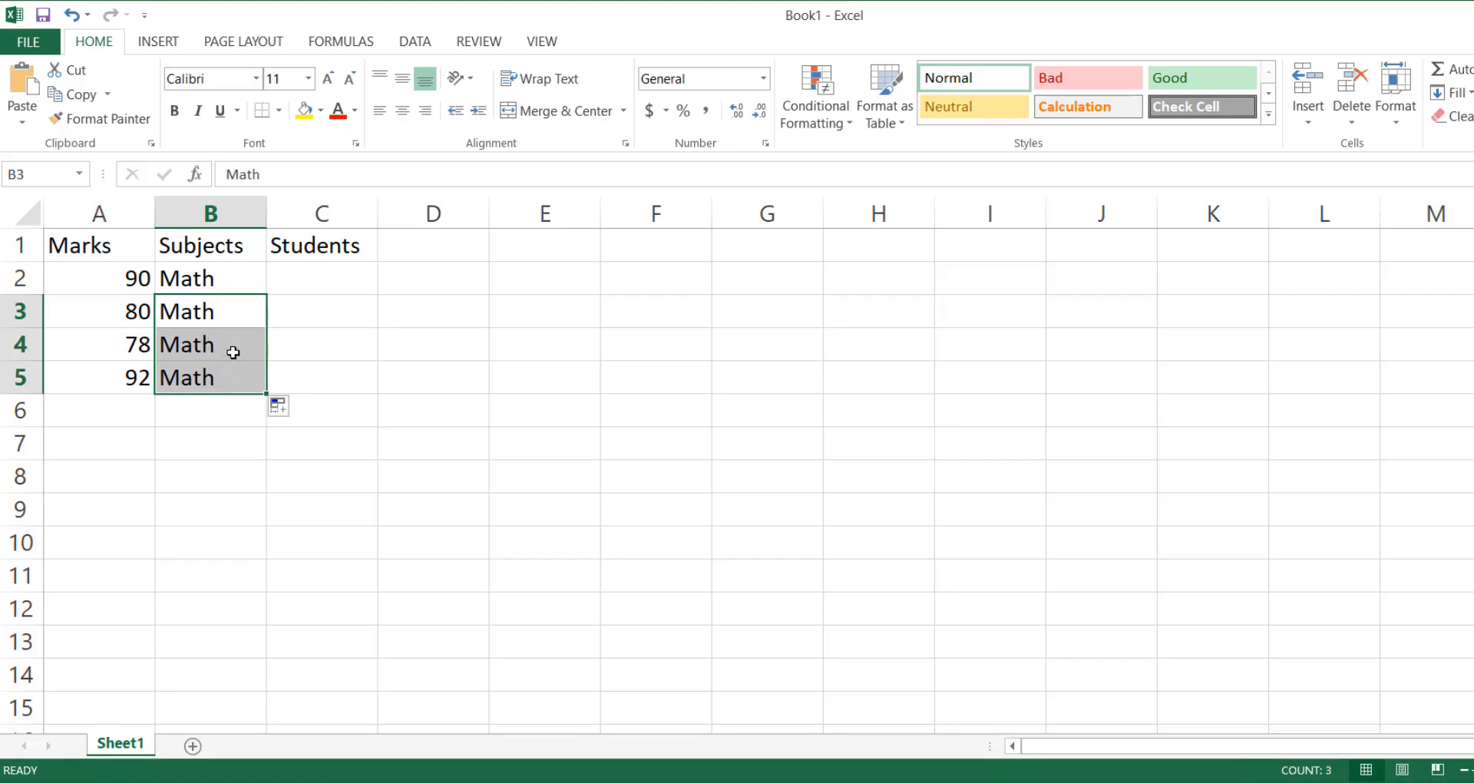
click(257, 340)
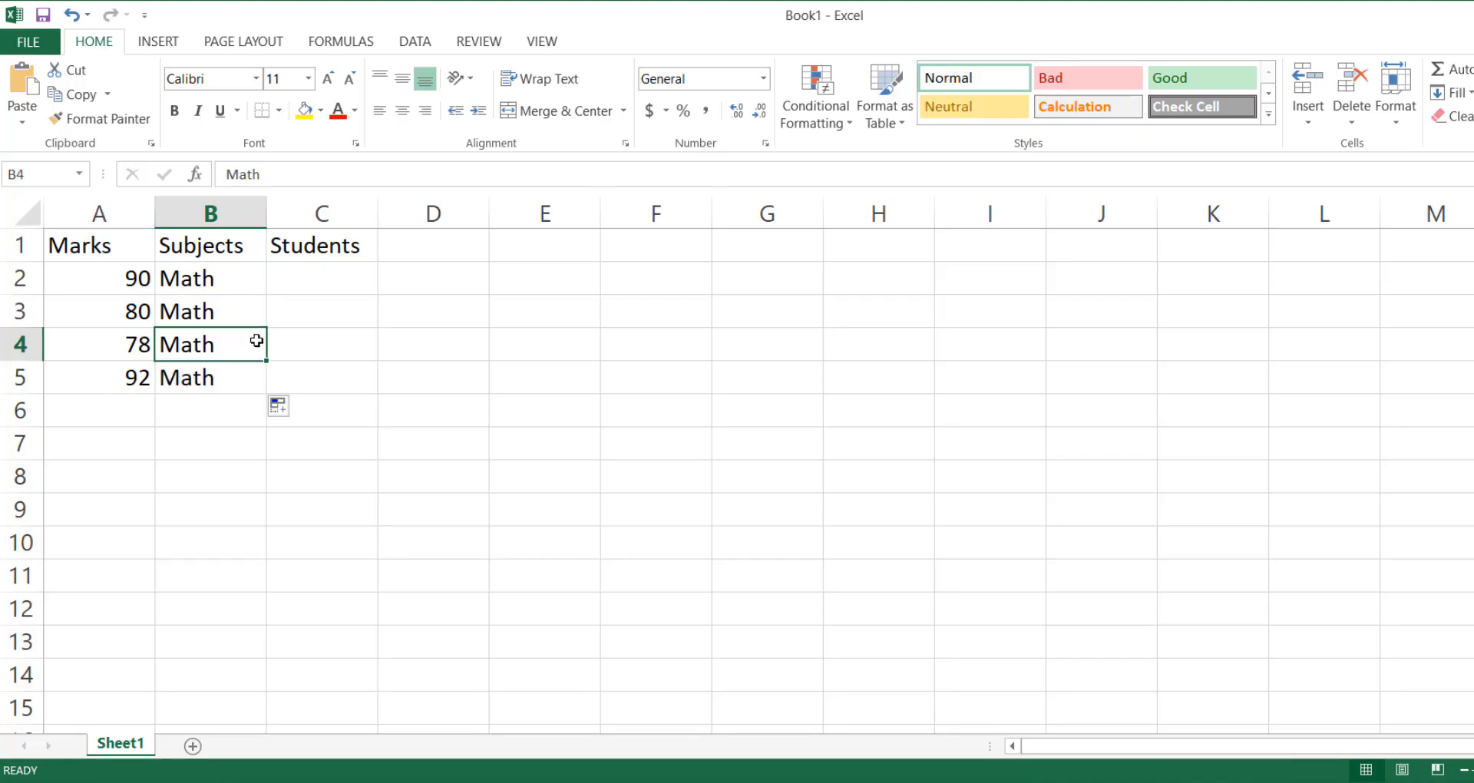
- Enter the four students' names under the Students heading in cells C2 to C5
text(John)
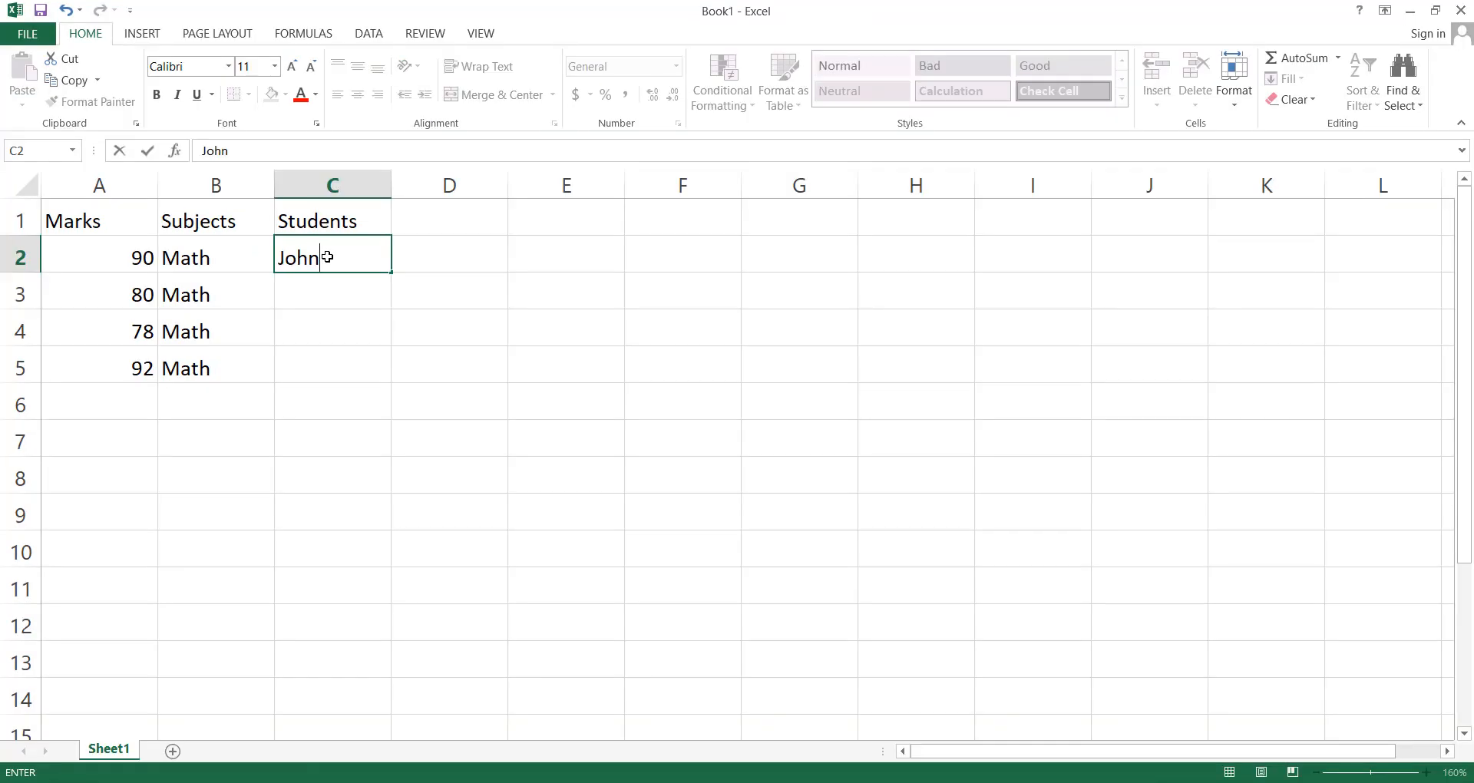
key(Return)
text(Amanda)
key(Return)
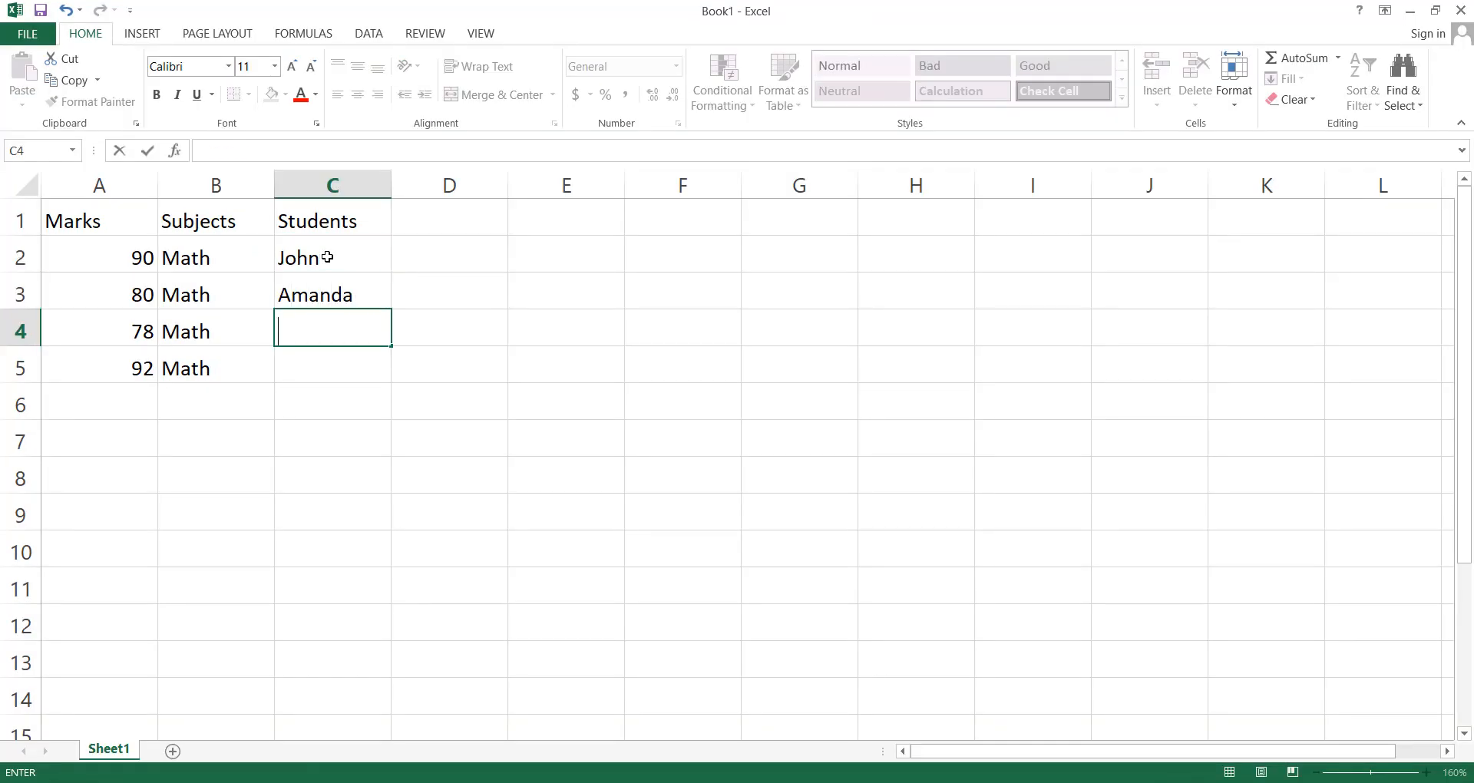
text(Kostner)
key(Return)
text(James)
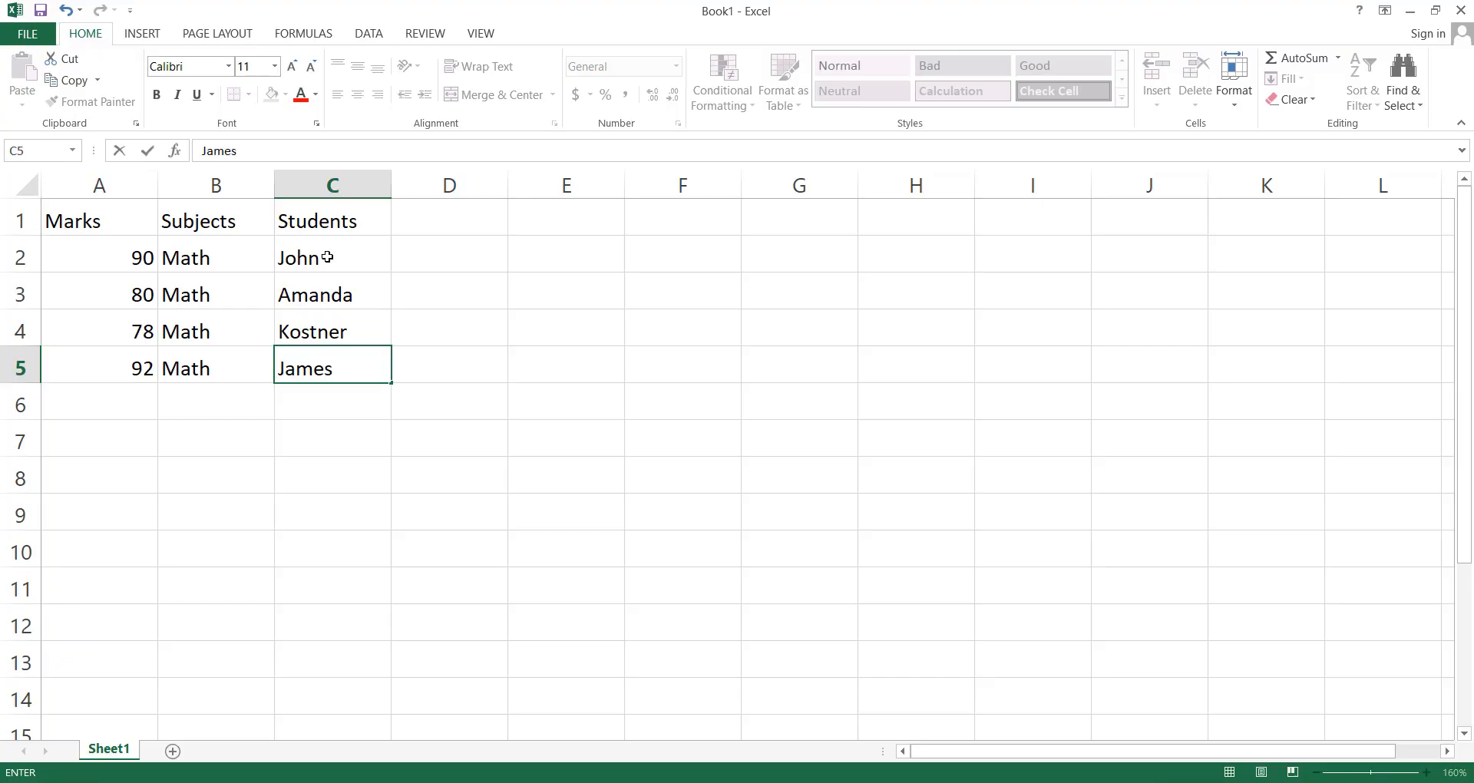
key(Return)
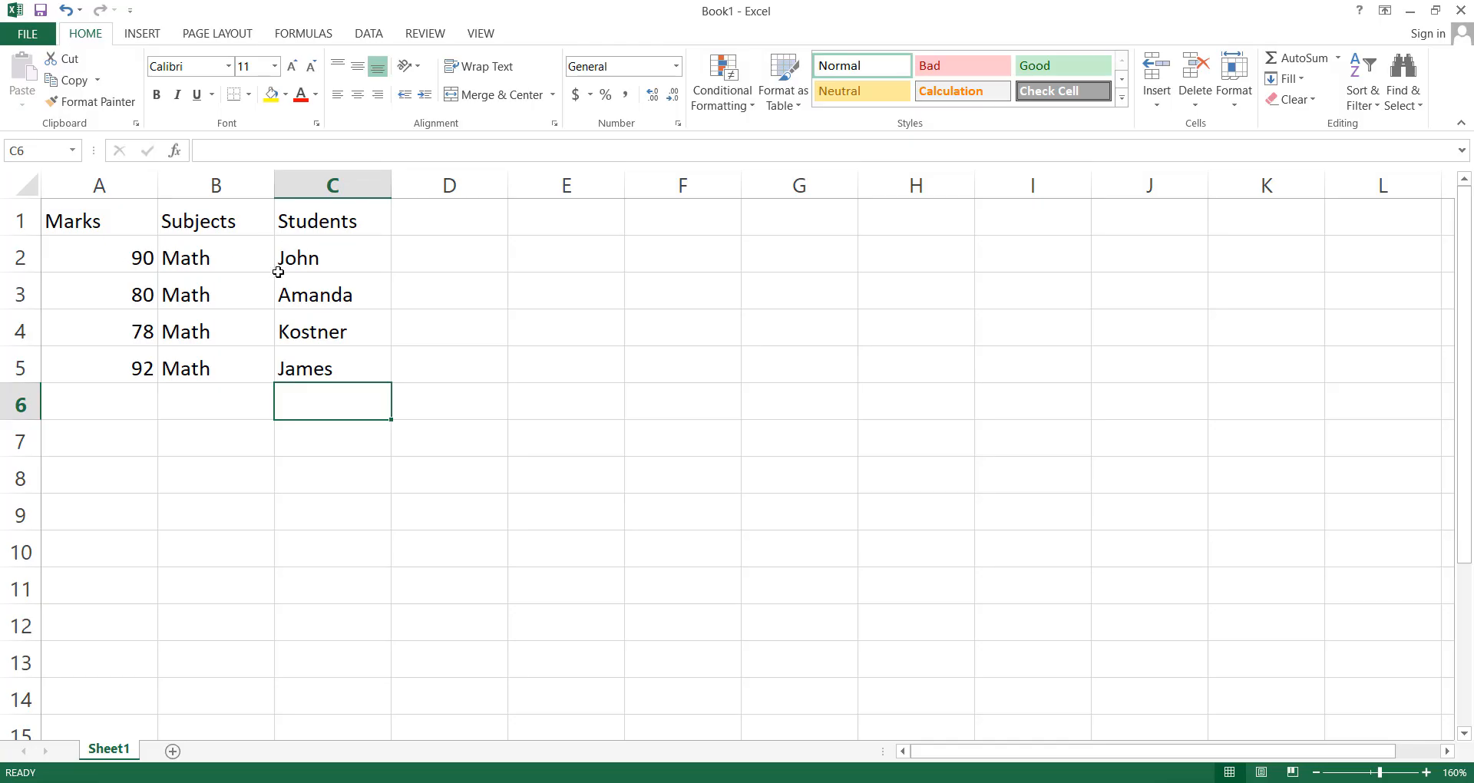
- Autofit the widths of columns A, B and C to their contents
click(338, 274)
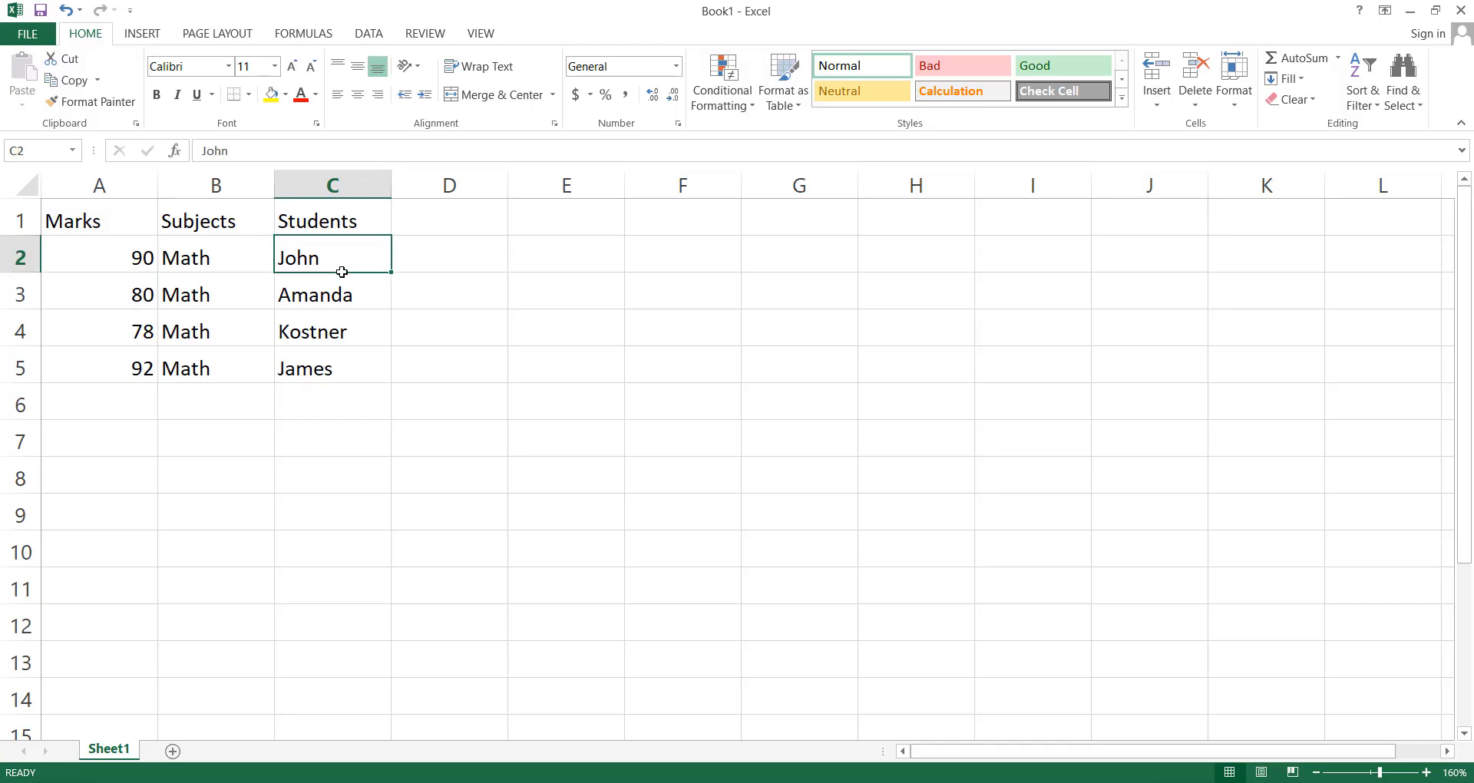
click(112, 255)
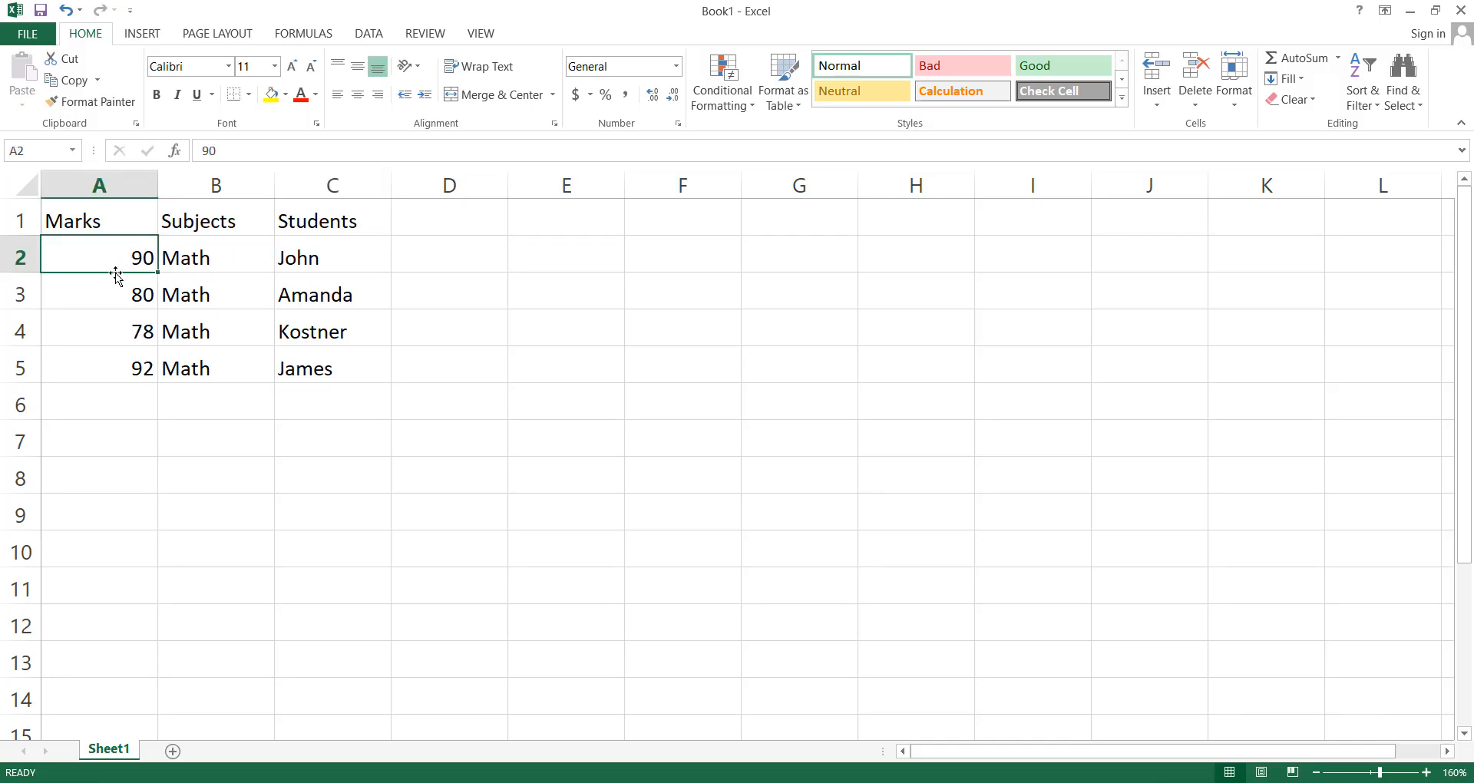
click(135, 215)
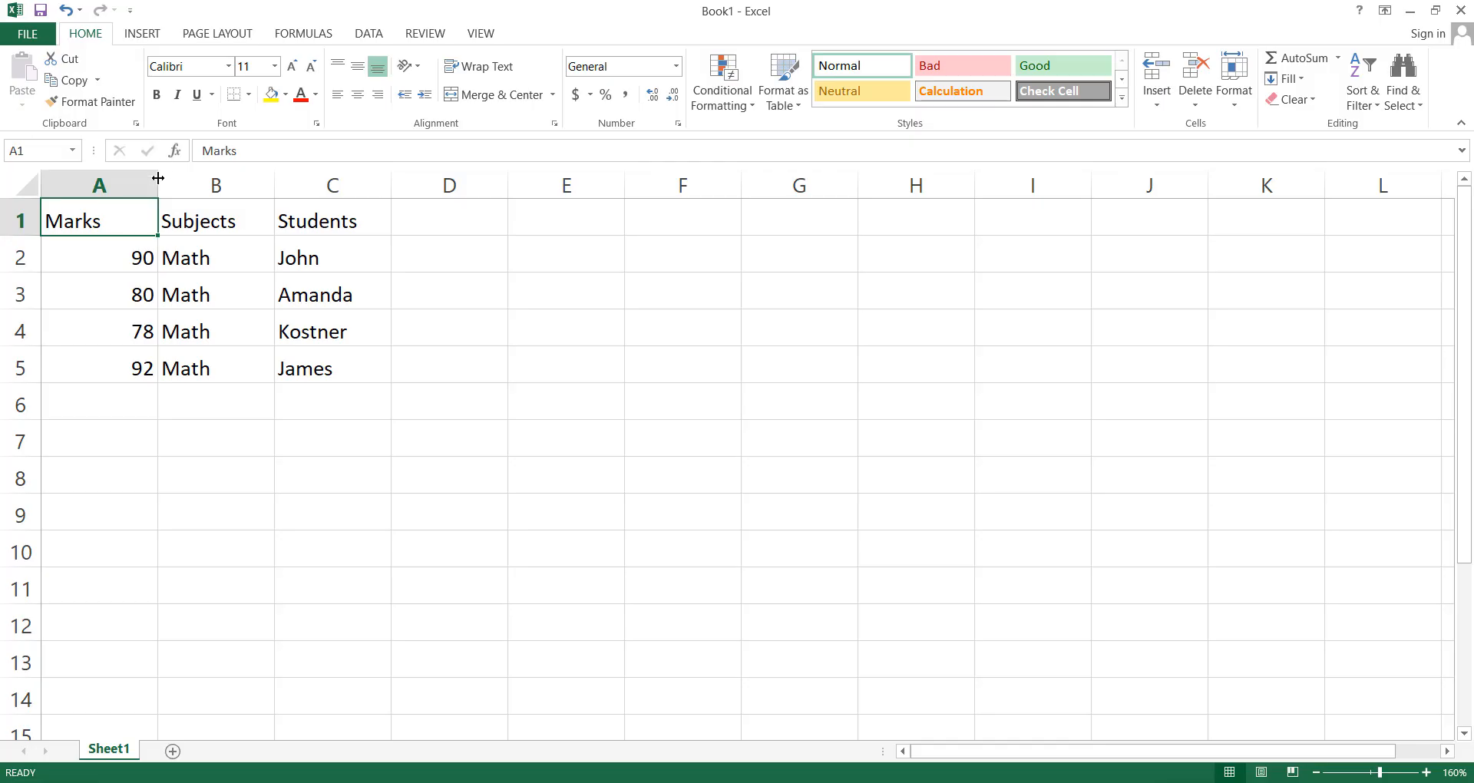
double_click(158, 178)
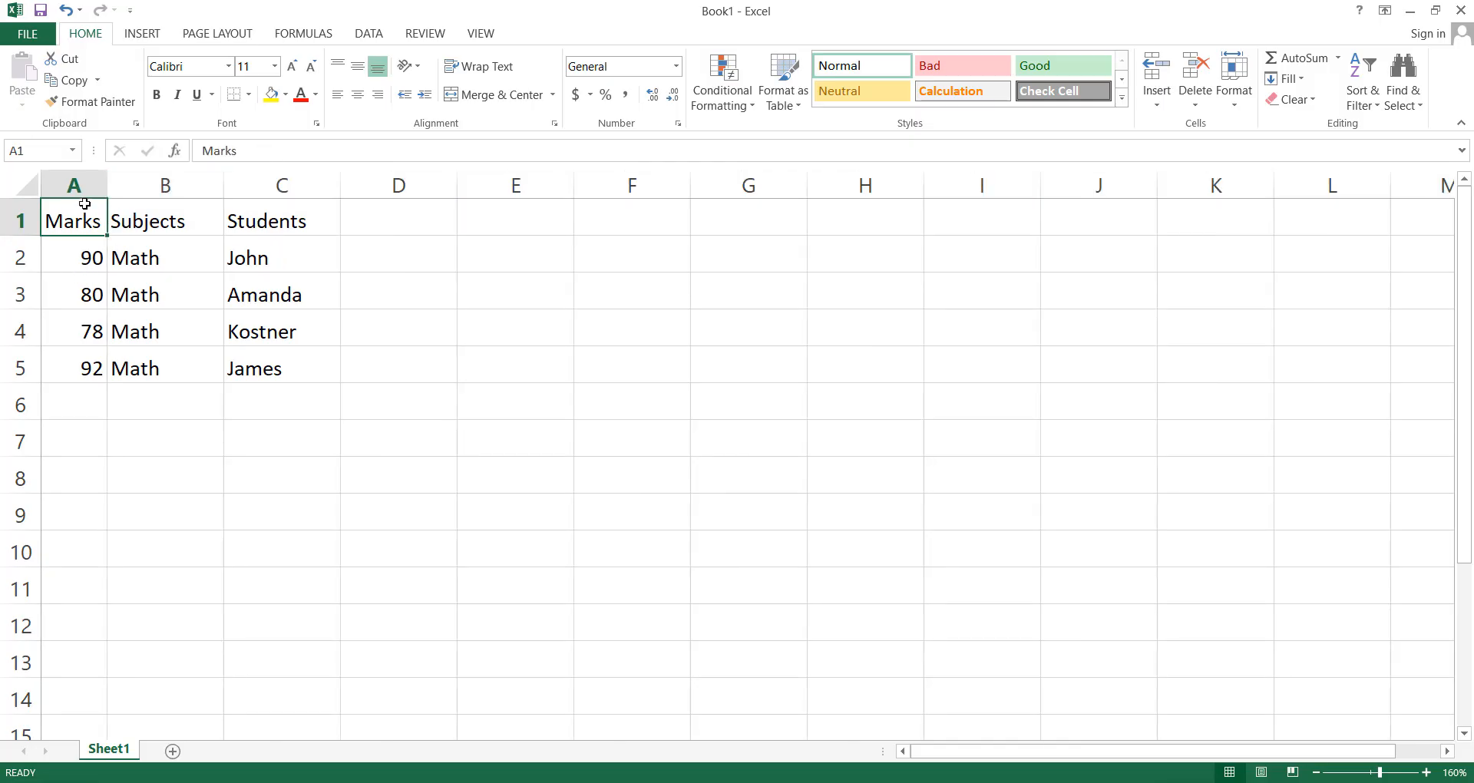
click(223, 190)
double_click(224, 184)
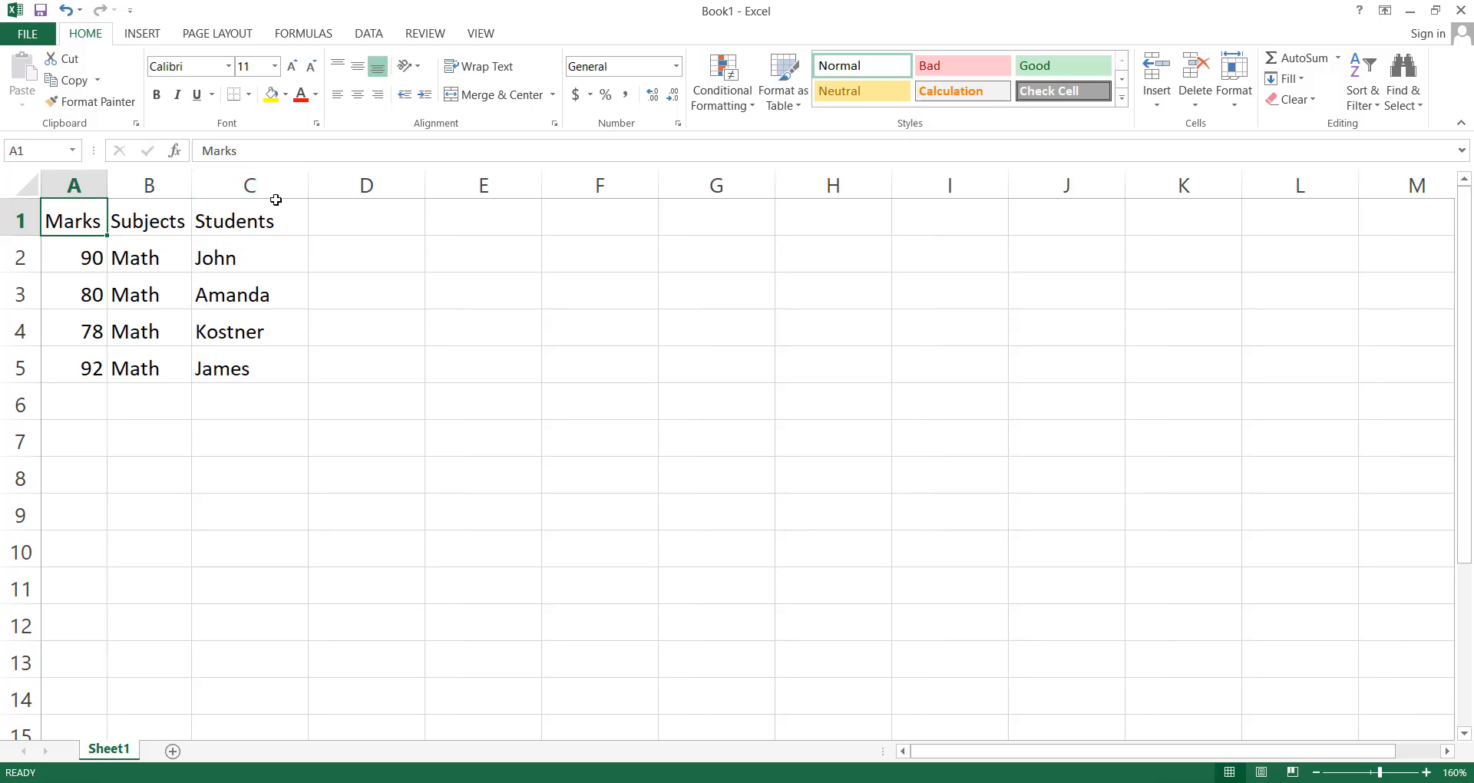
double_click(310, 186)
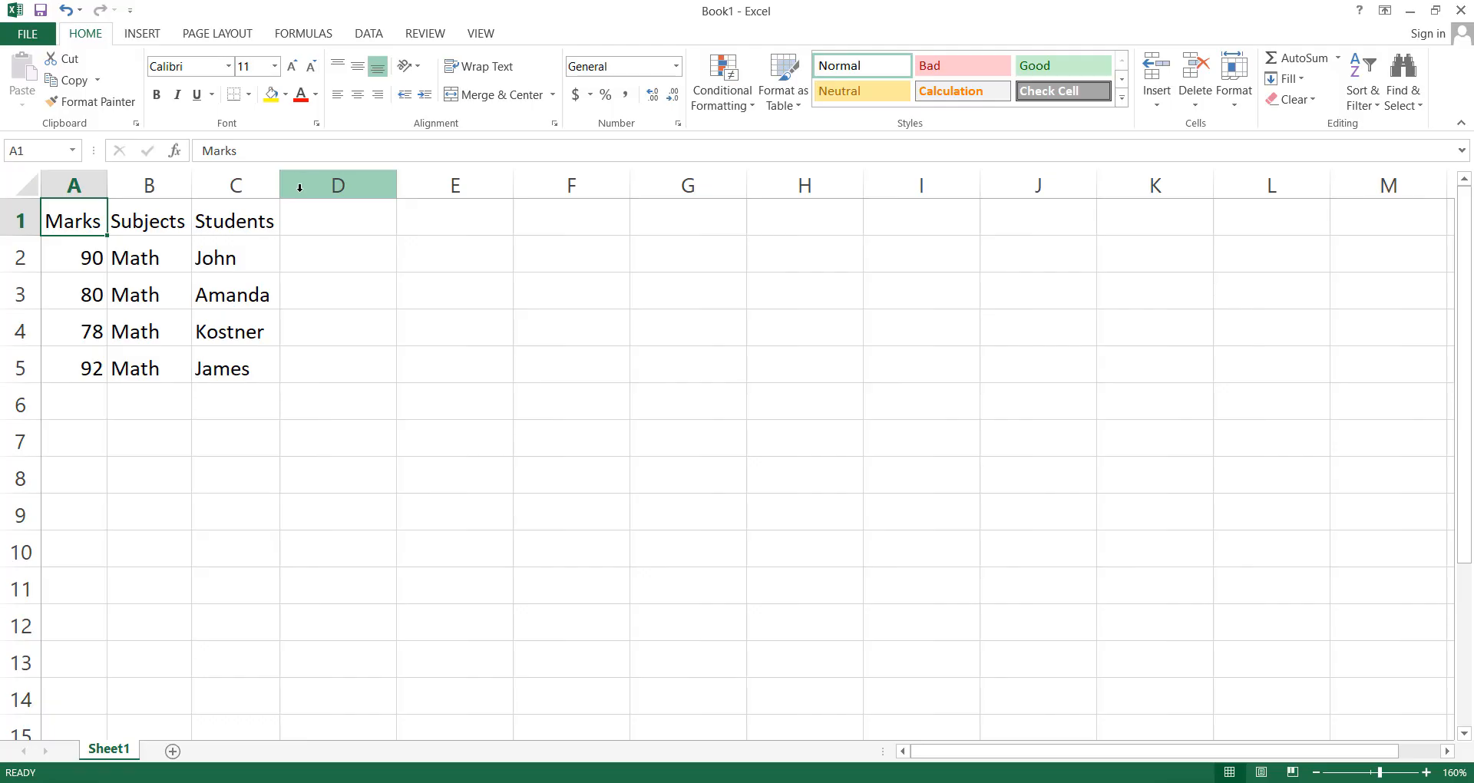
click(257, 241)
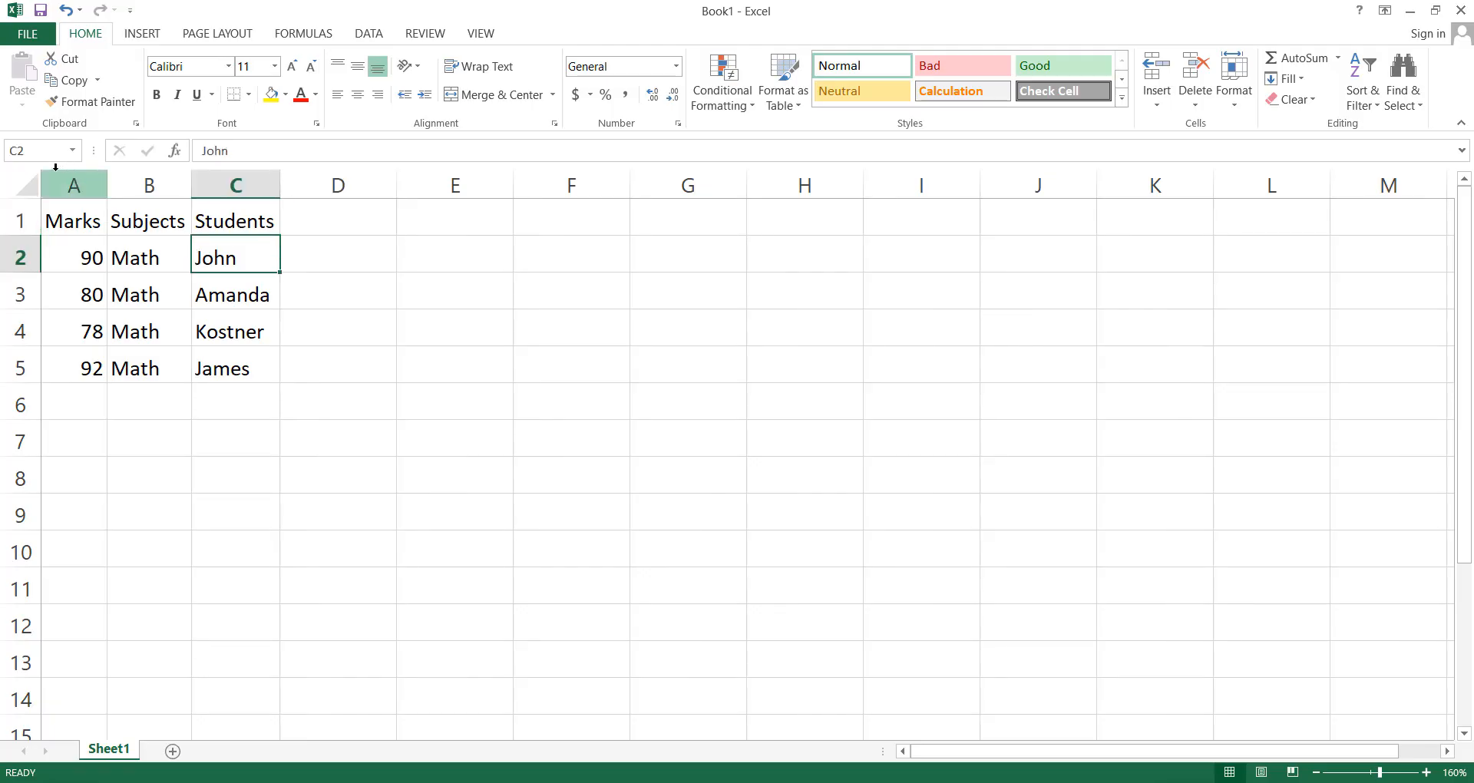
- Select the whole worksheet and widen all columns uniformly so the headings have spare room
click(28, 188)
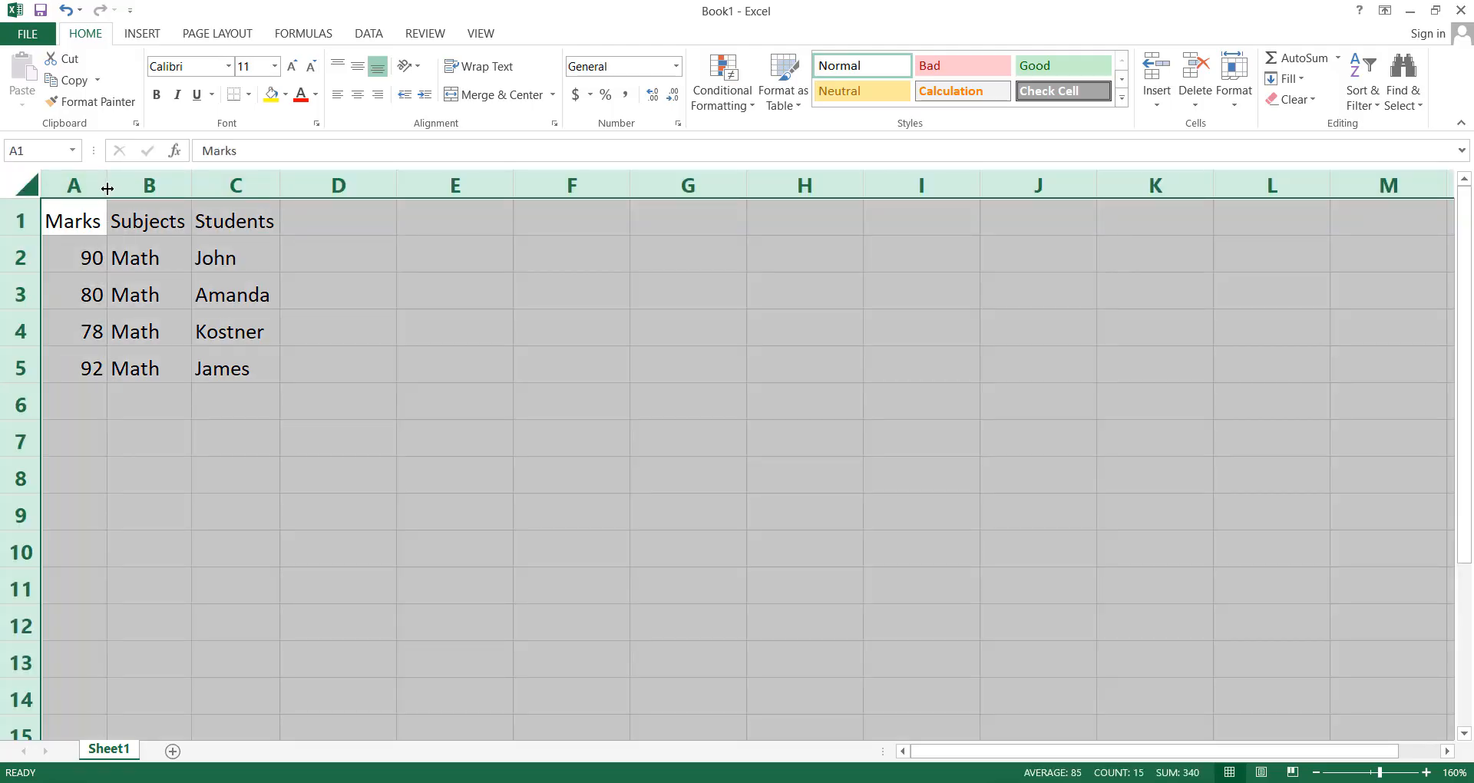
drag(107, 188, 162, 188)
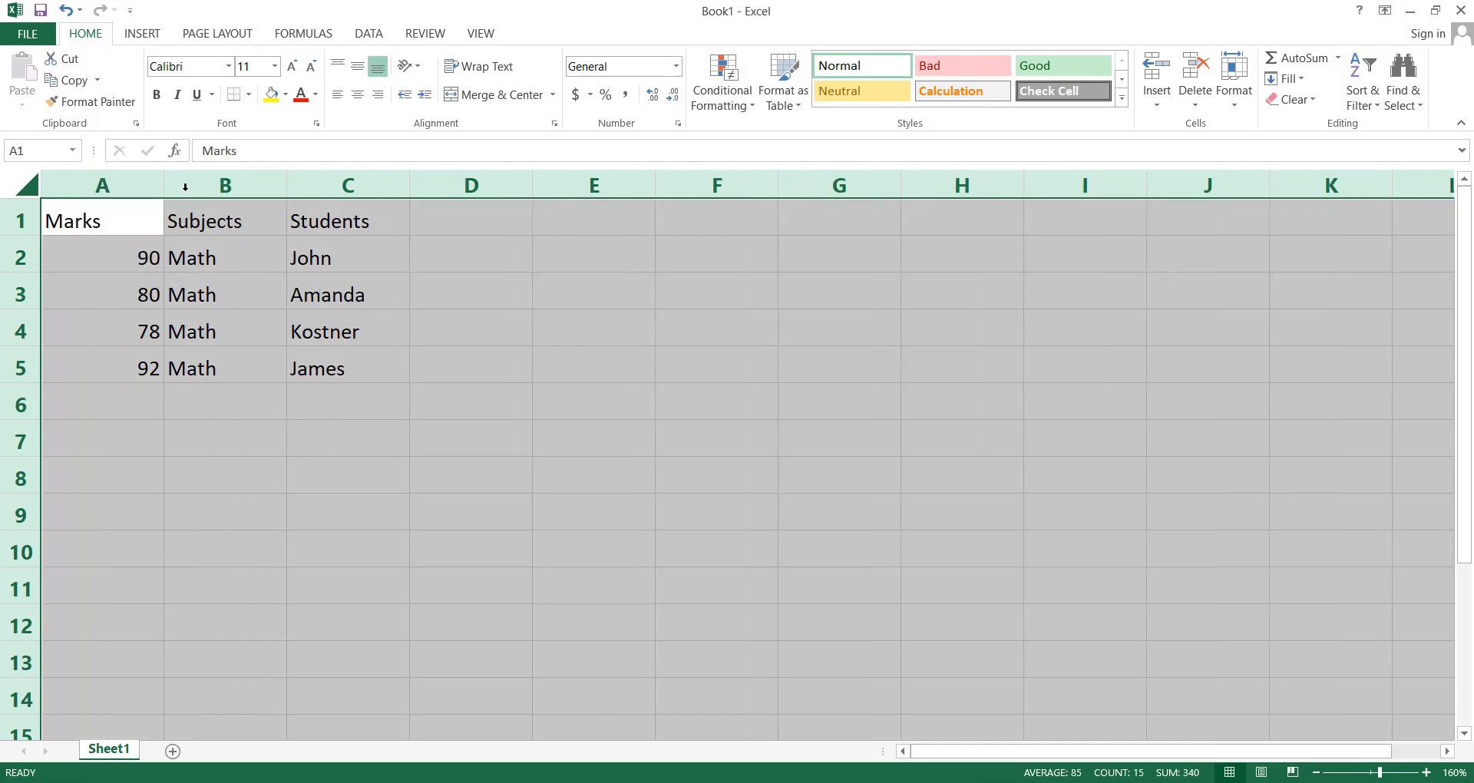
click(290, 268)
- Center the headings in cells A1, B1 and C1 horizontally and align them vertically to the middle
click(123, 231)
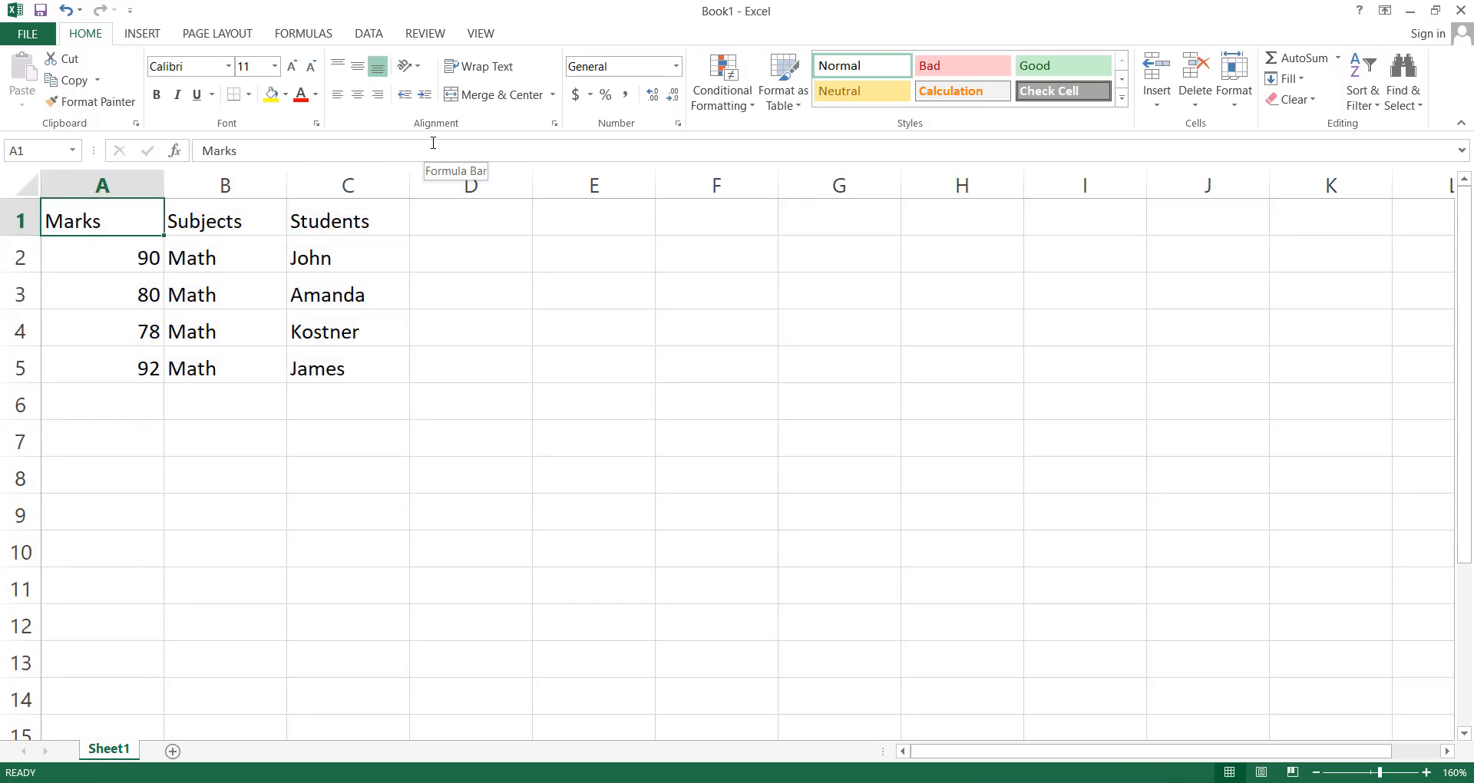
click(359, 66)
click(358, 95)
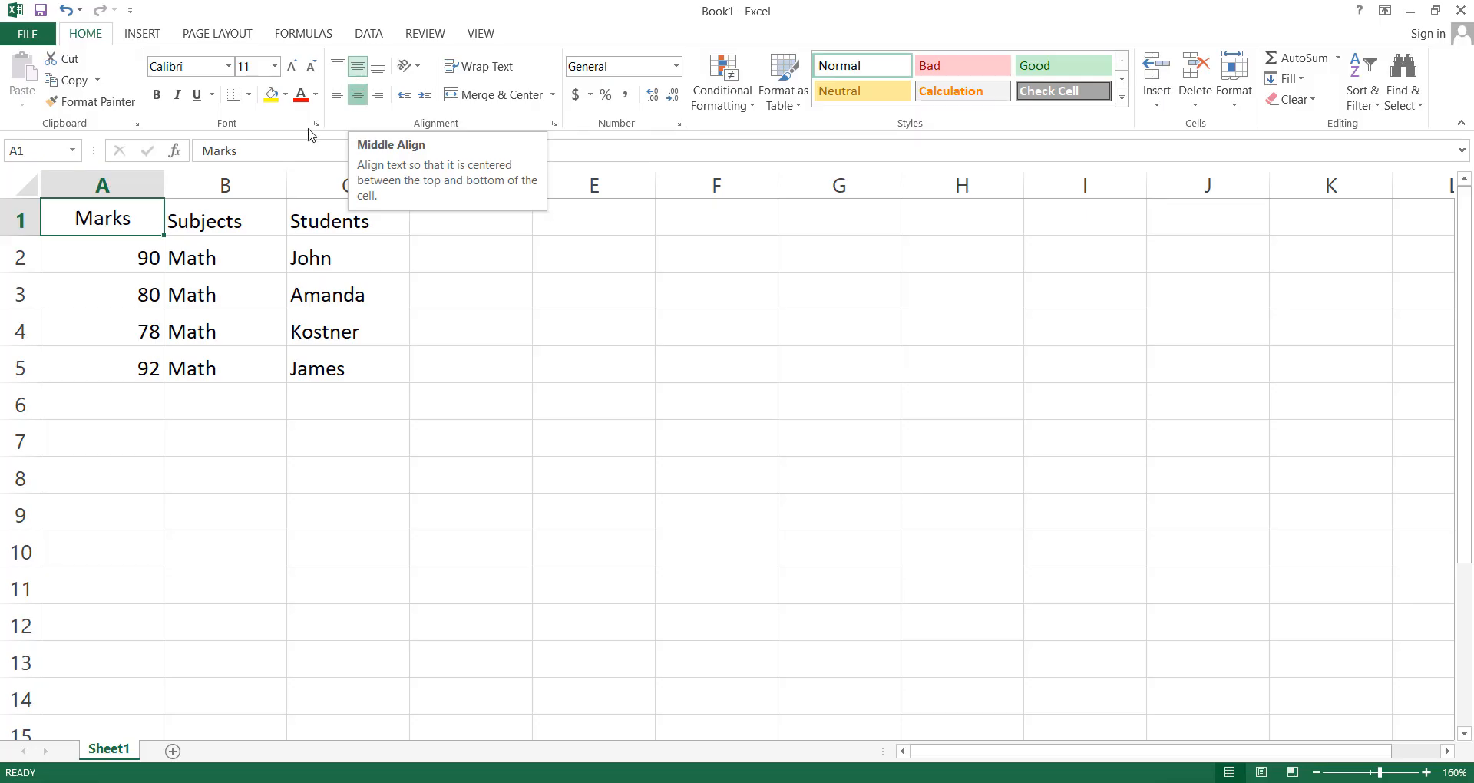
click(213, 222)
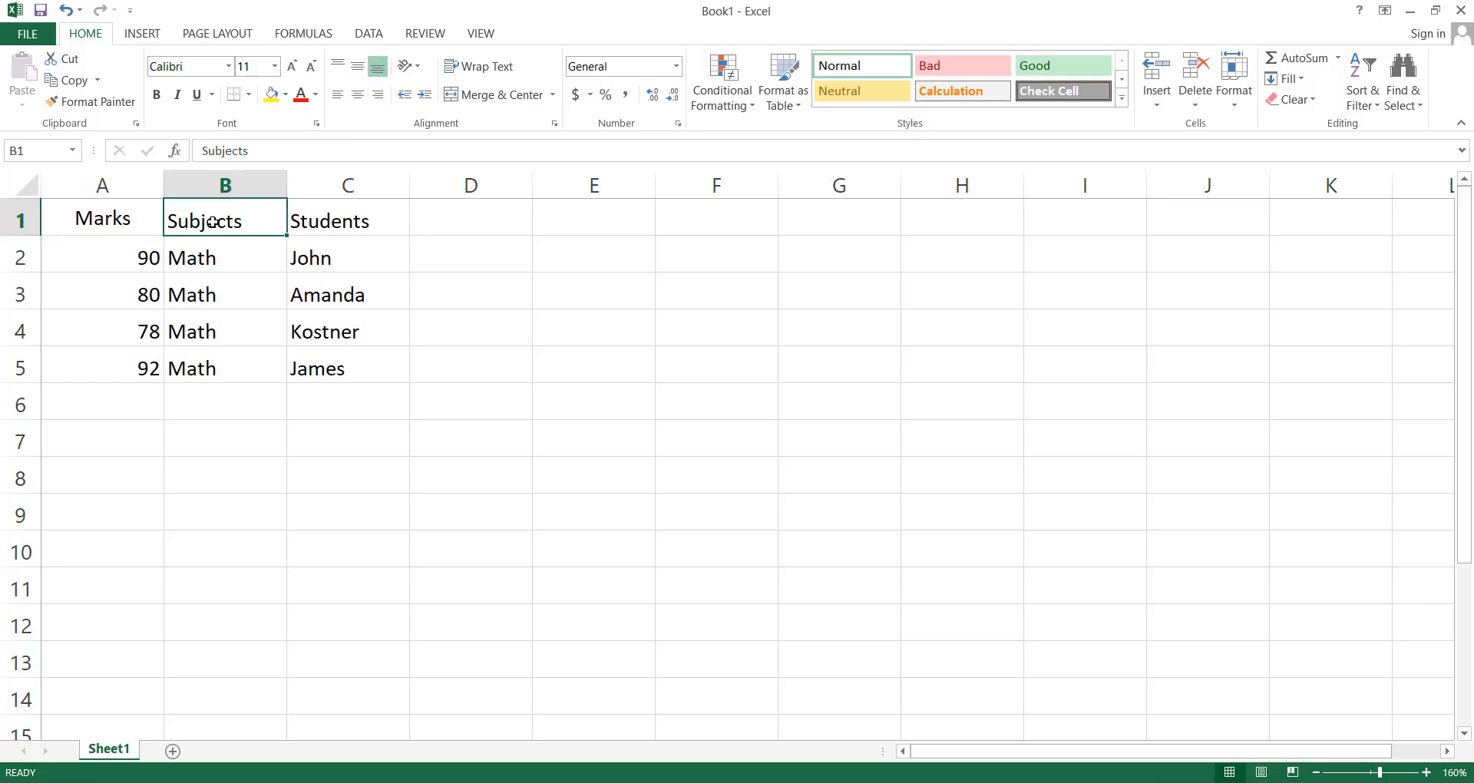
click(358, 95)
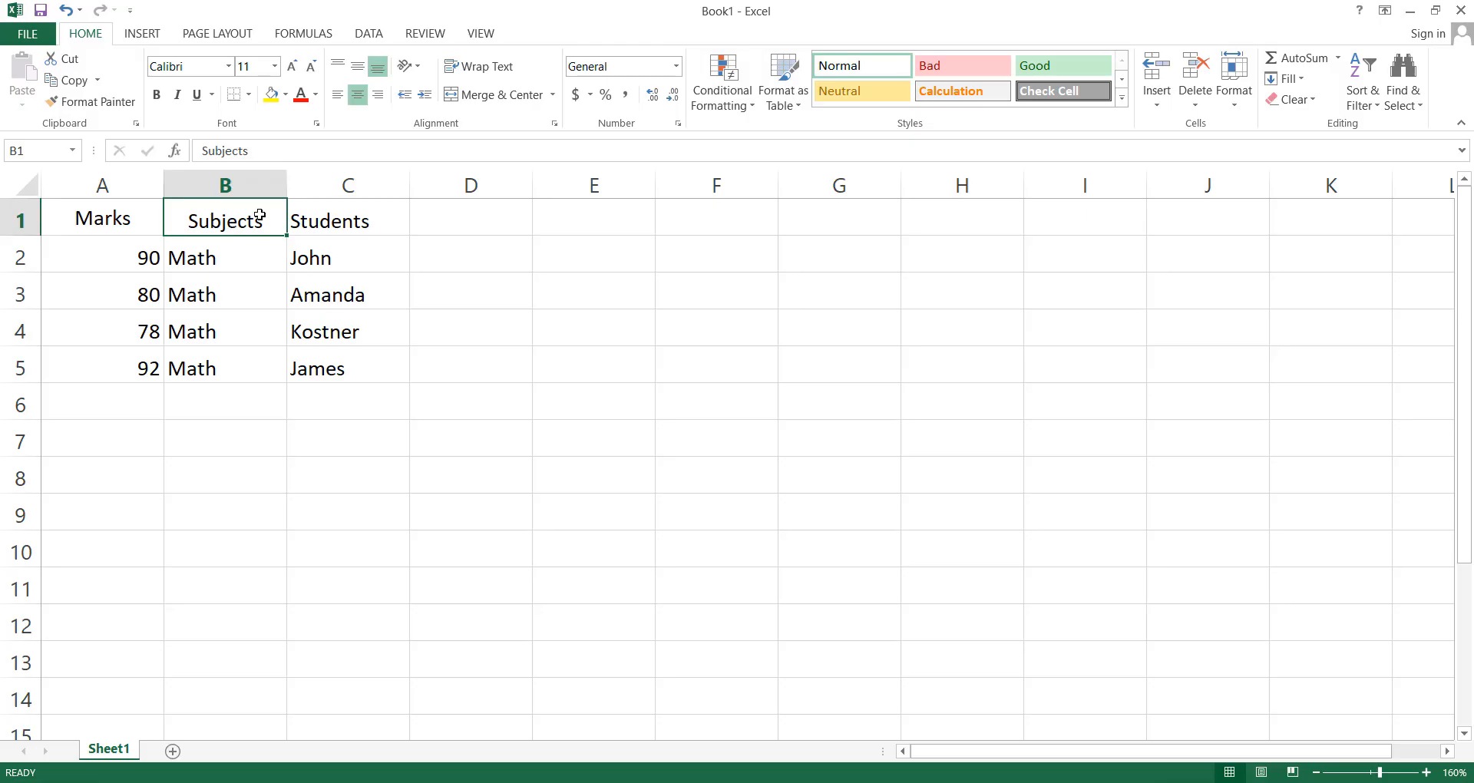
click(357, 70)
click(340, 230)
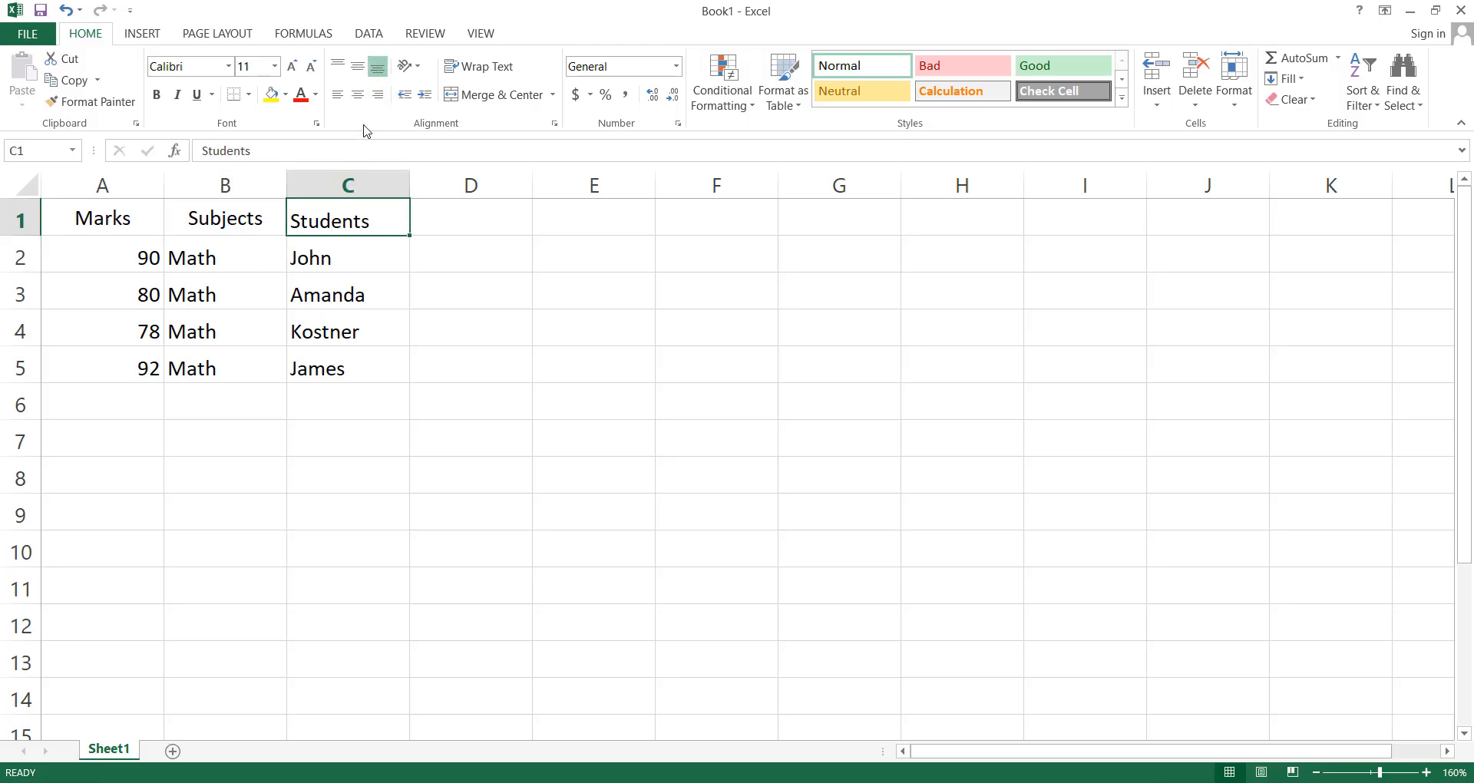
click(359, 96)
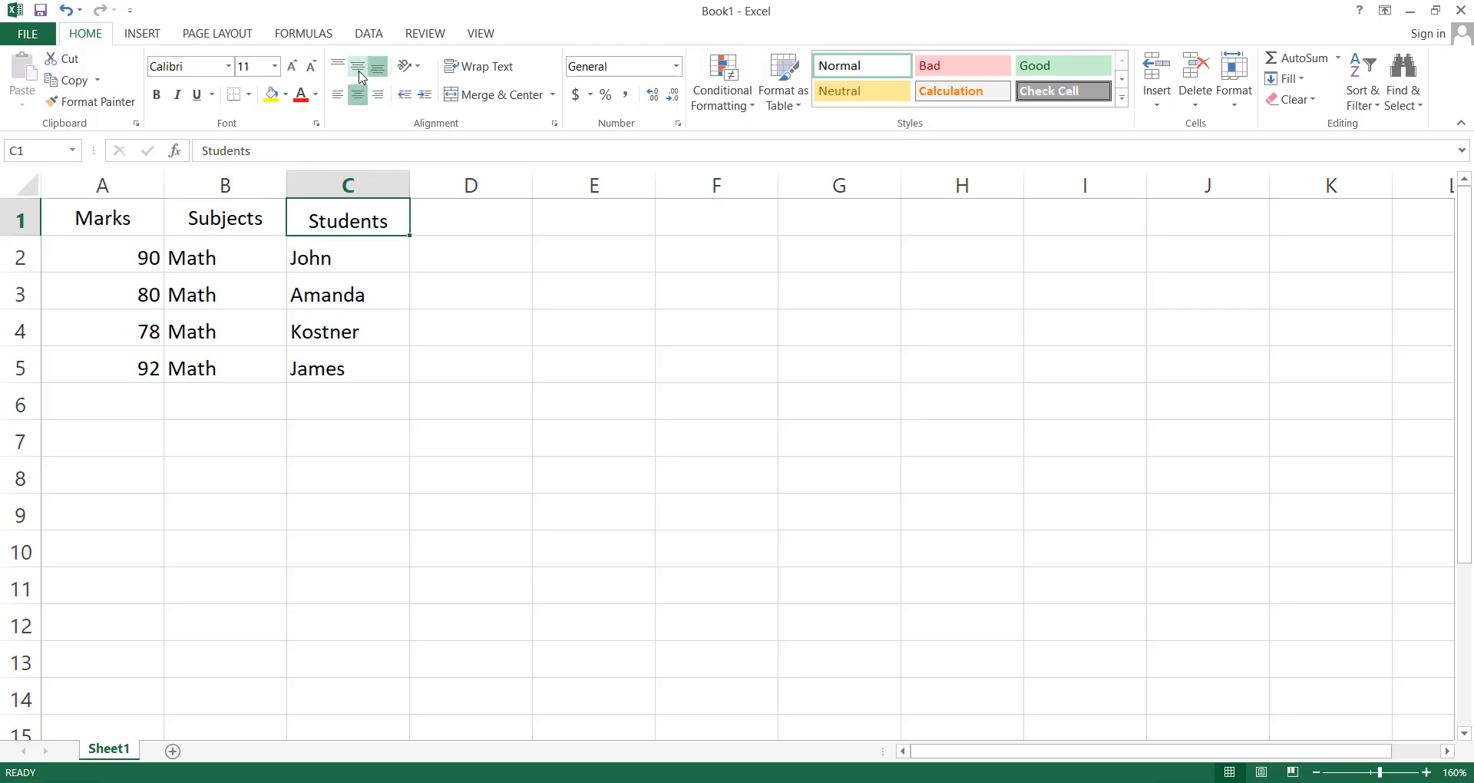
click(357, 67)
- Center the marks, subjects and student entries in A2:C5 horizontally and align them vertically to the middle
drag(130, 257, 115, 365)
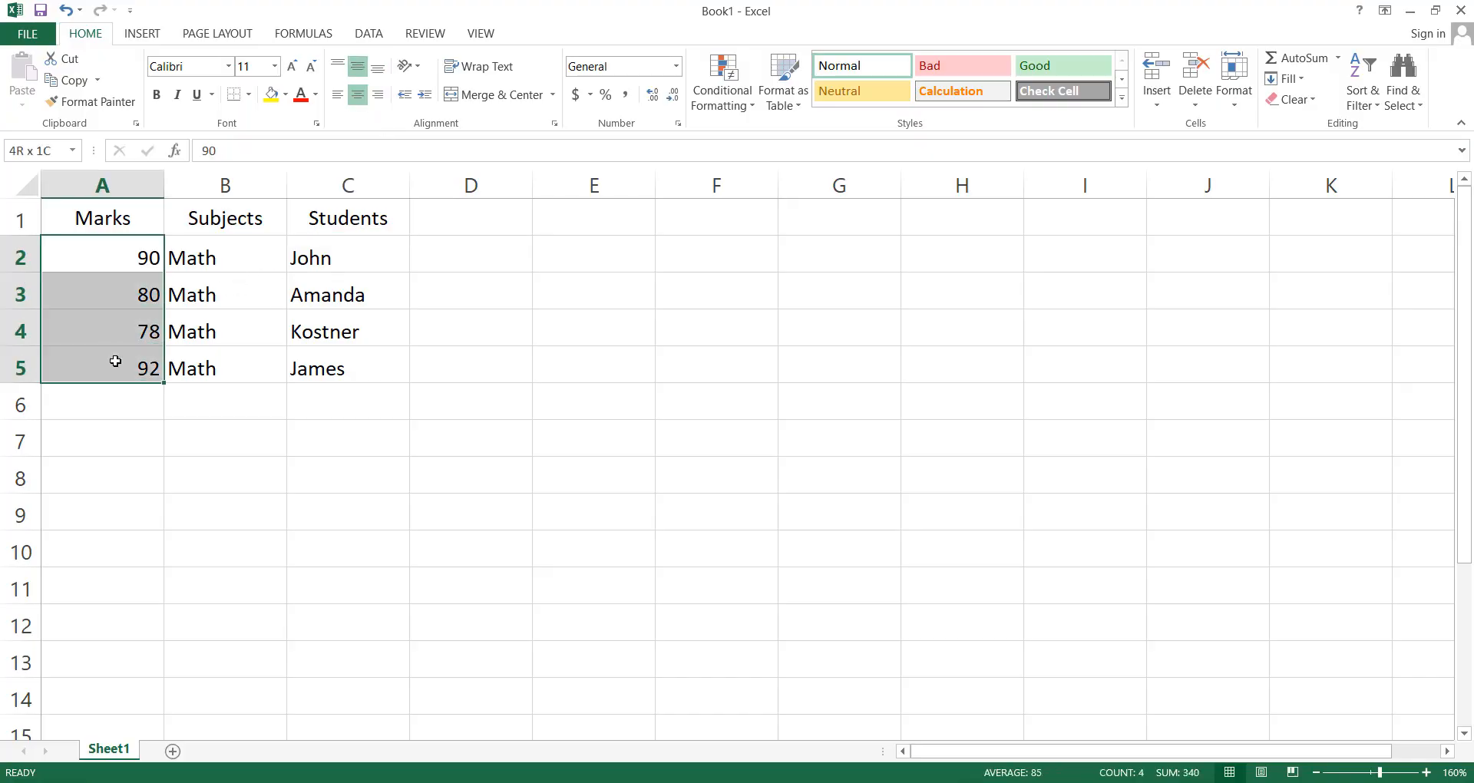
click(359, 69)
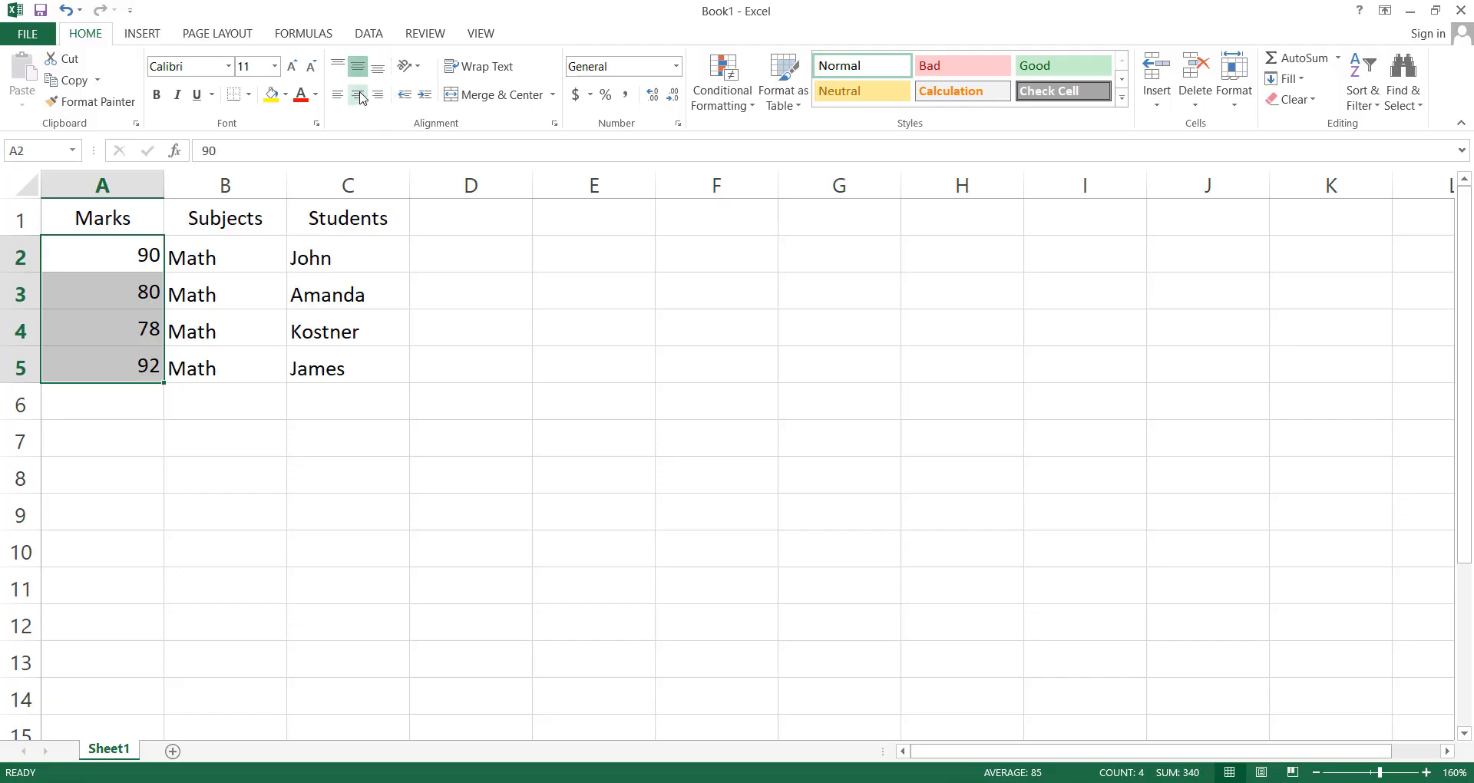
click(357, 94)
drag(196, 257, 337, 360)
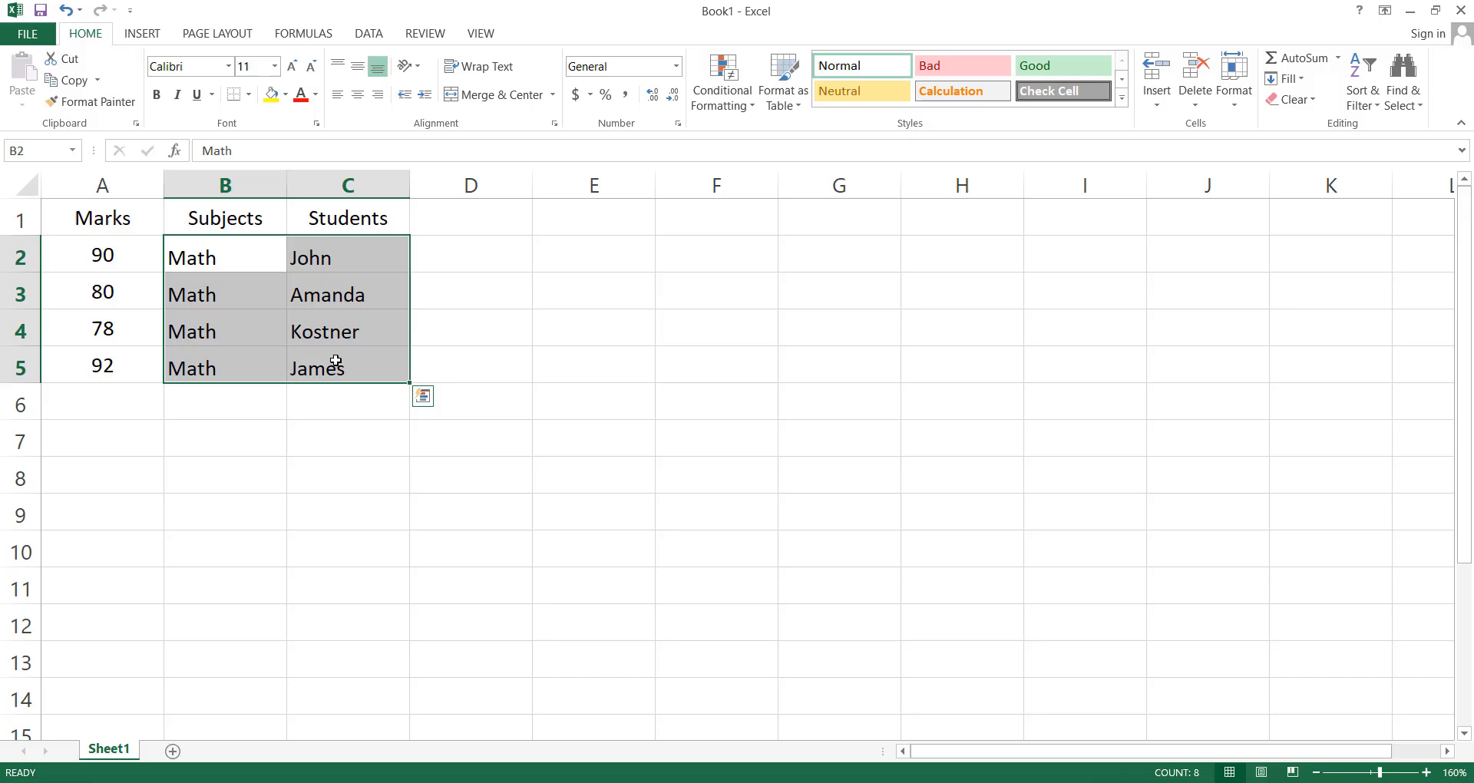
click(357, 94)
click(357, 67)
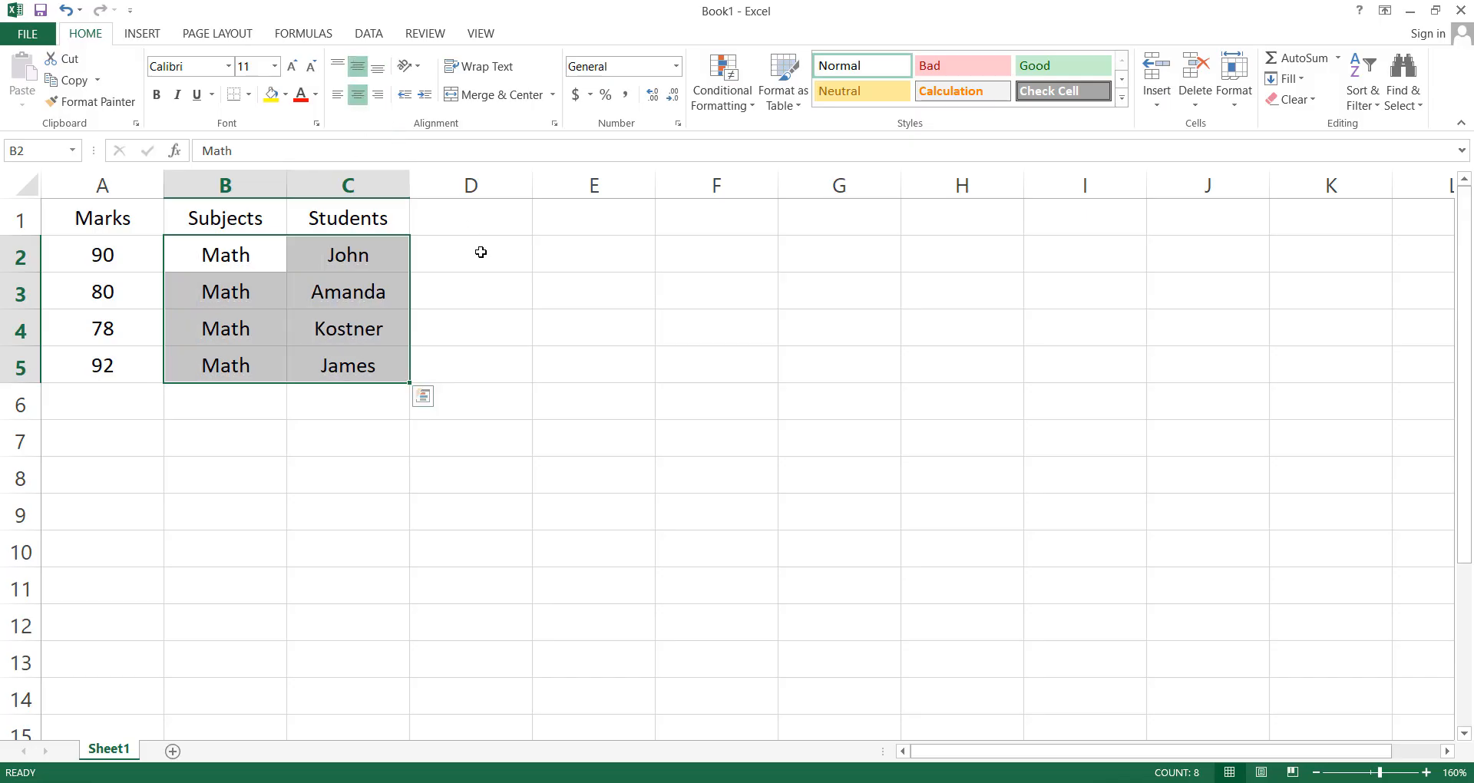
click(477, 251)
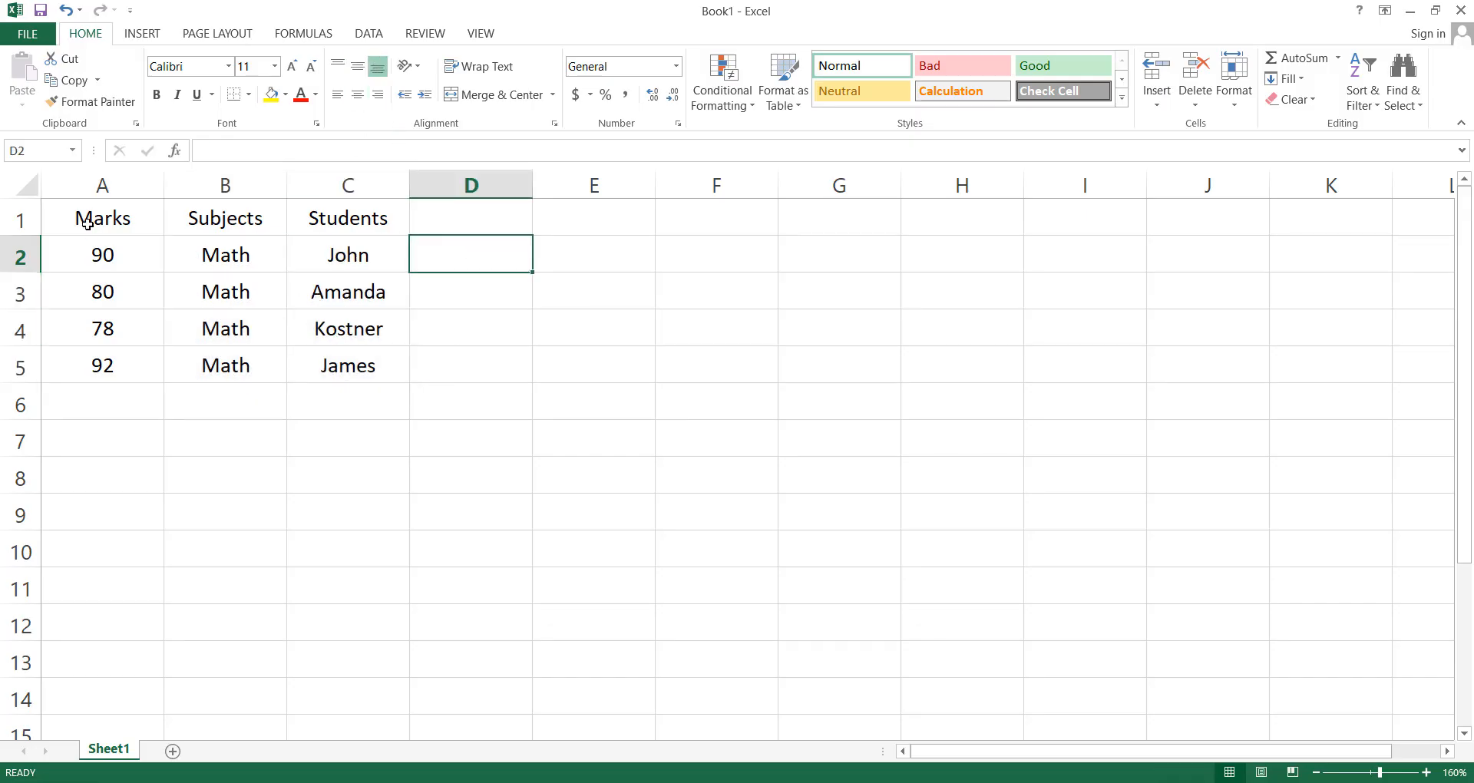
- Apply All Borders to the whole marks table in A1:C5
drag(87, 223, 353, 369)
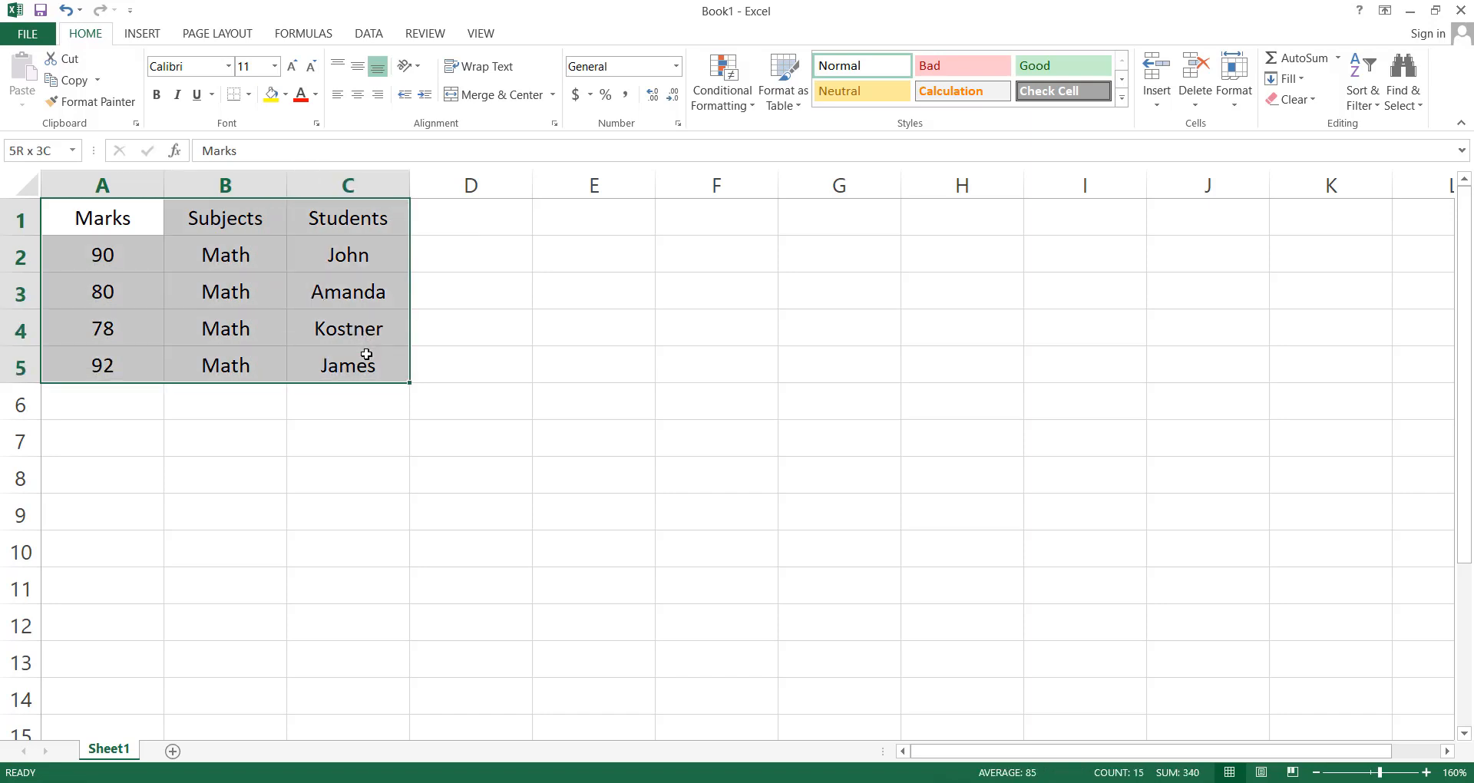
click(249, 97)
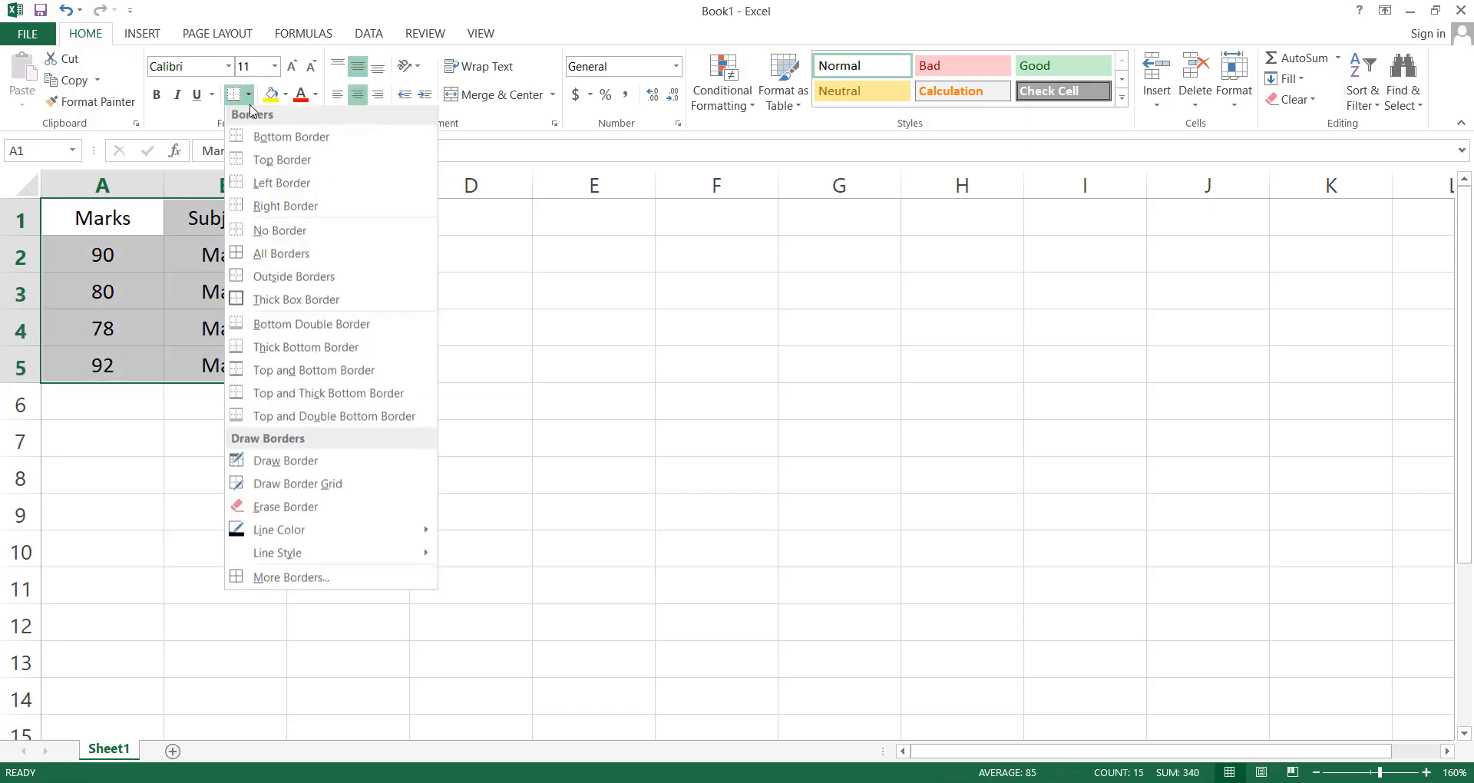
click(284, 256)
click(237, 313)
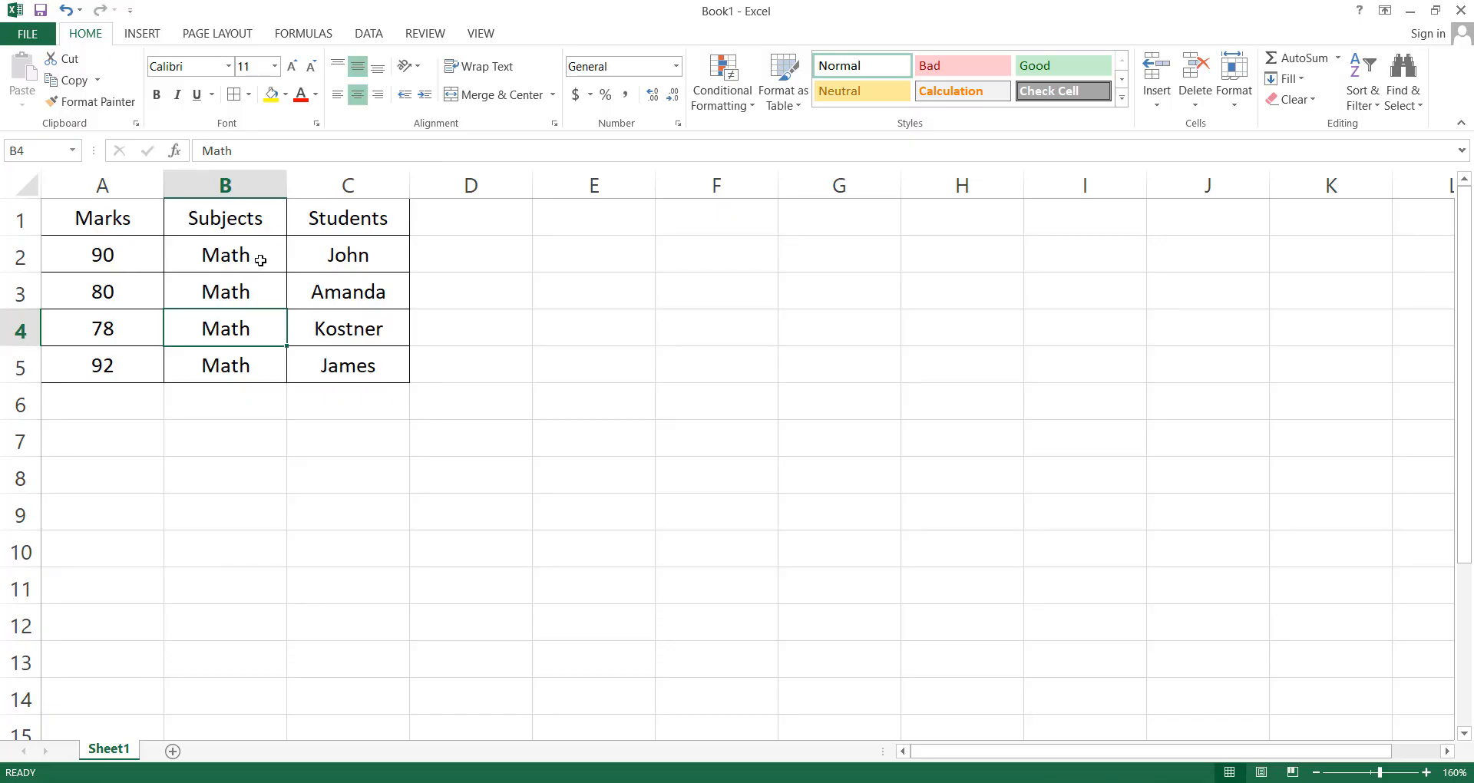
- Format the mark in cell A2 as Percentage and remove both of its decimal places
click(115, 262)
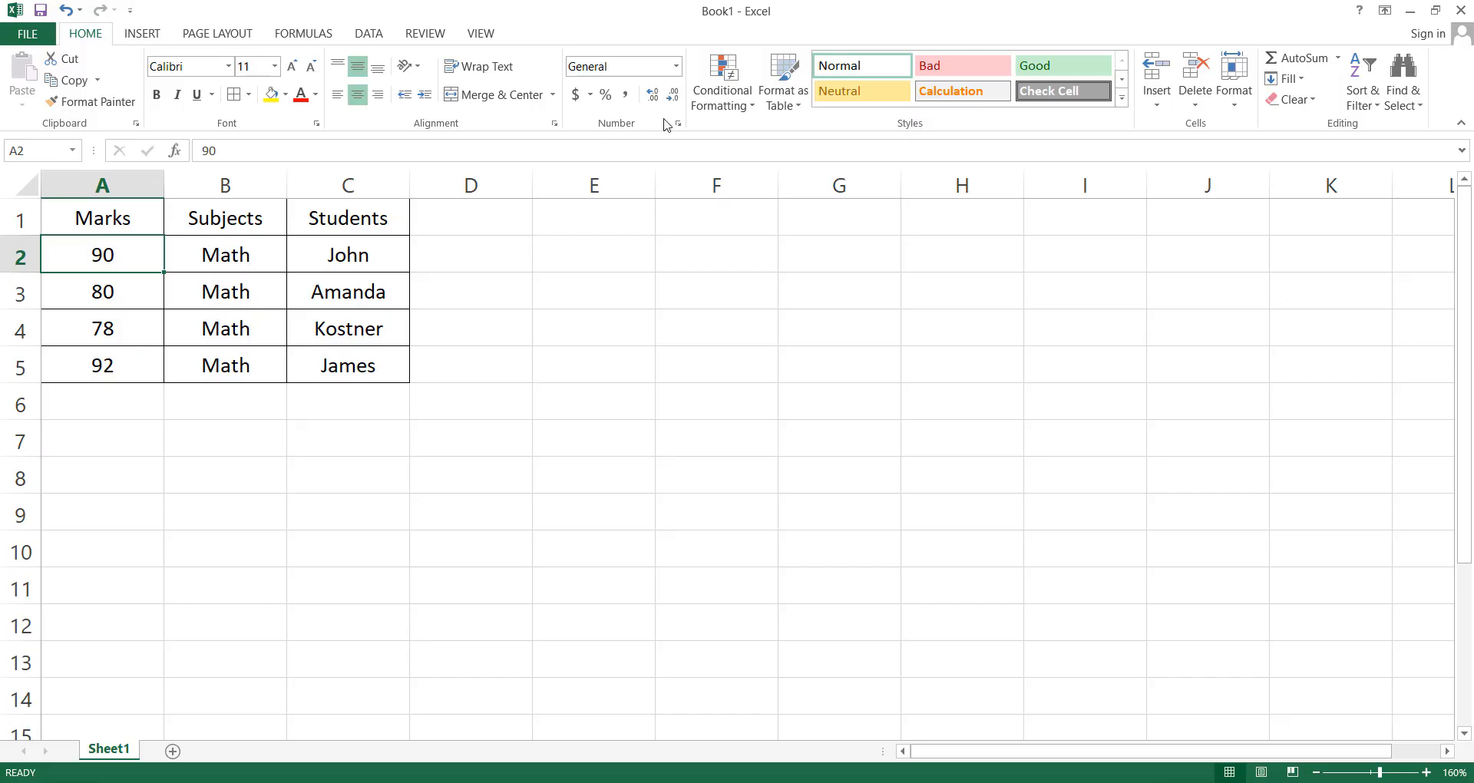
click(677, 67)
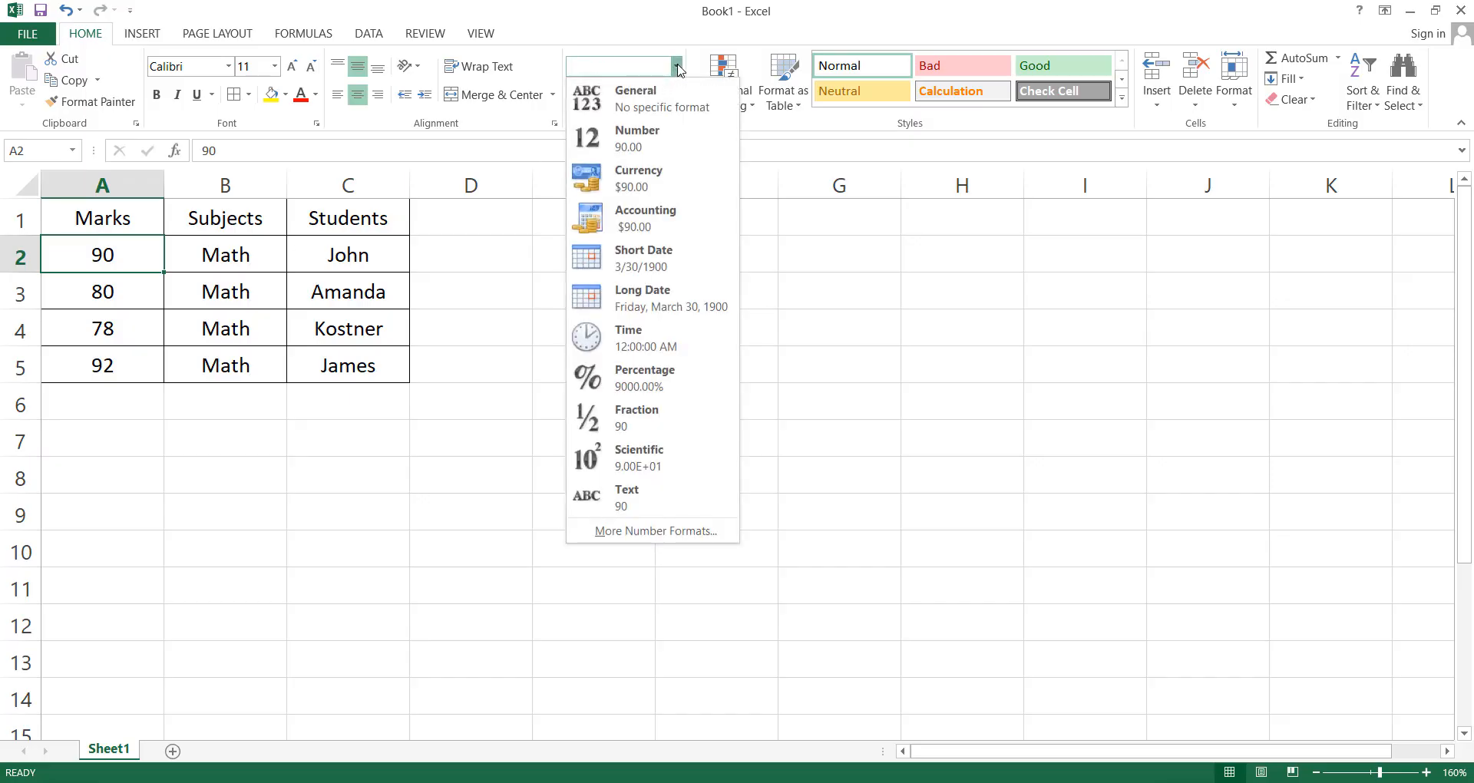
click(637, 376)
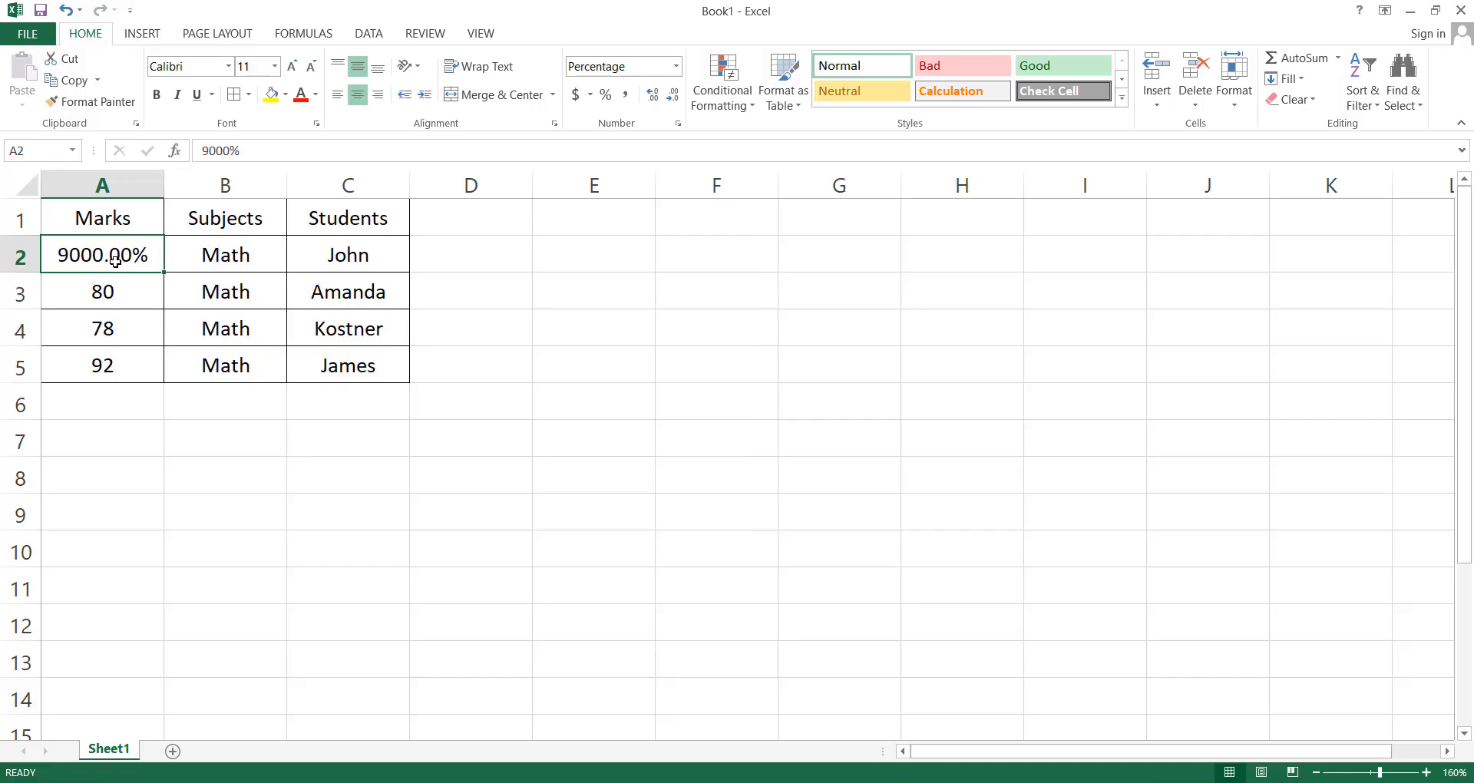
click(672, 95)
click(672, 95)
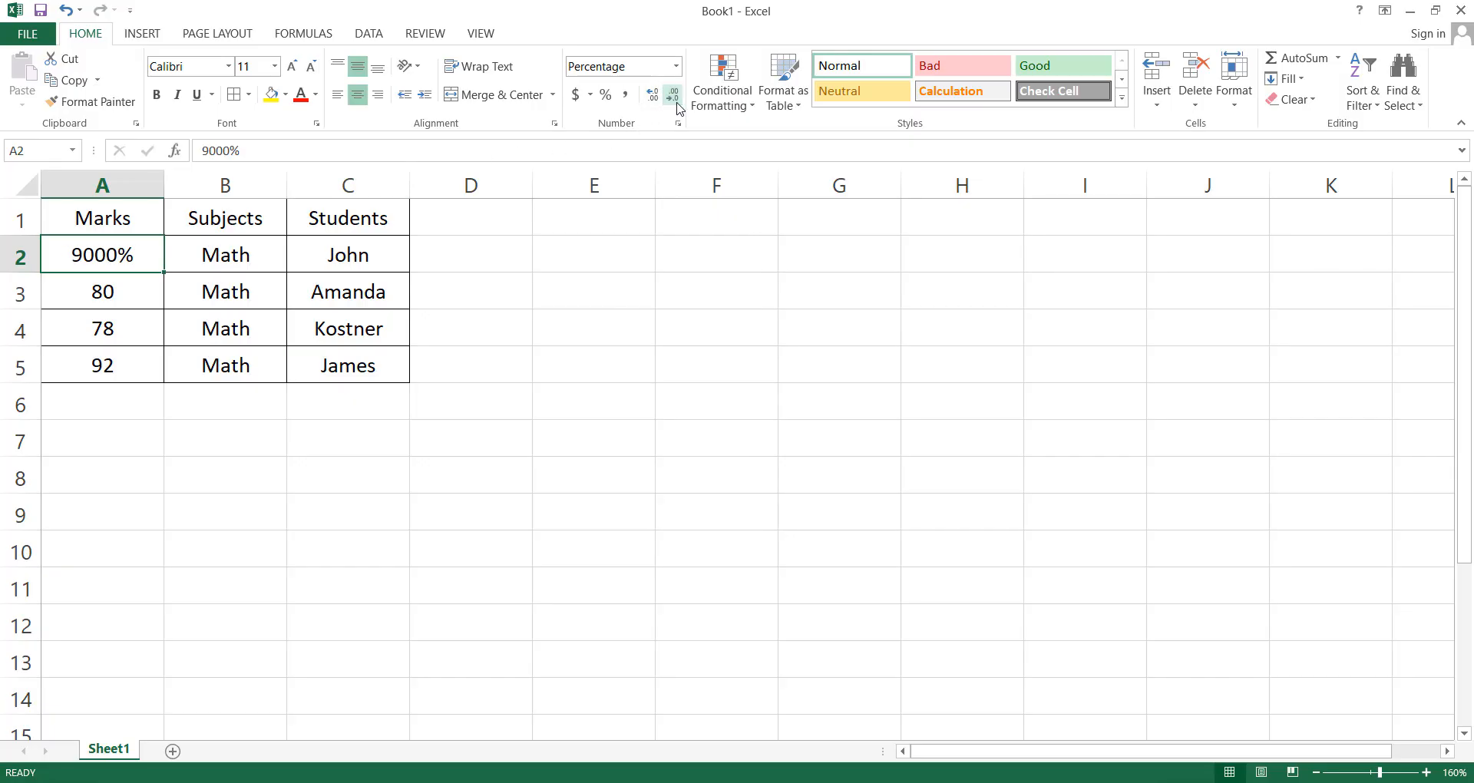
click(463, 251)
- Format the mark in cell A3 as Currency
click(123, 283)
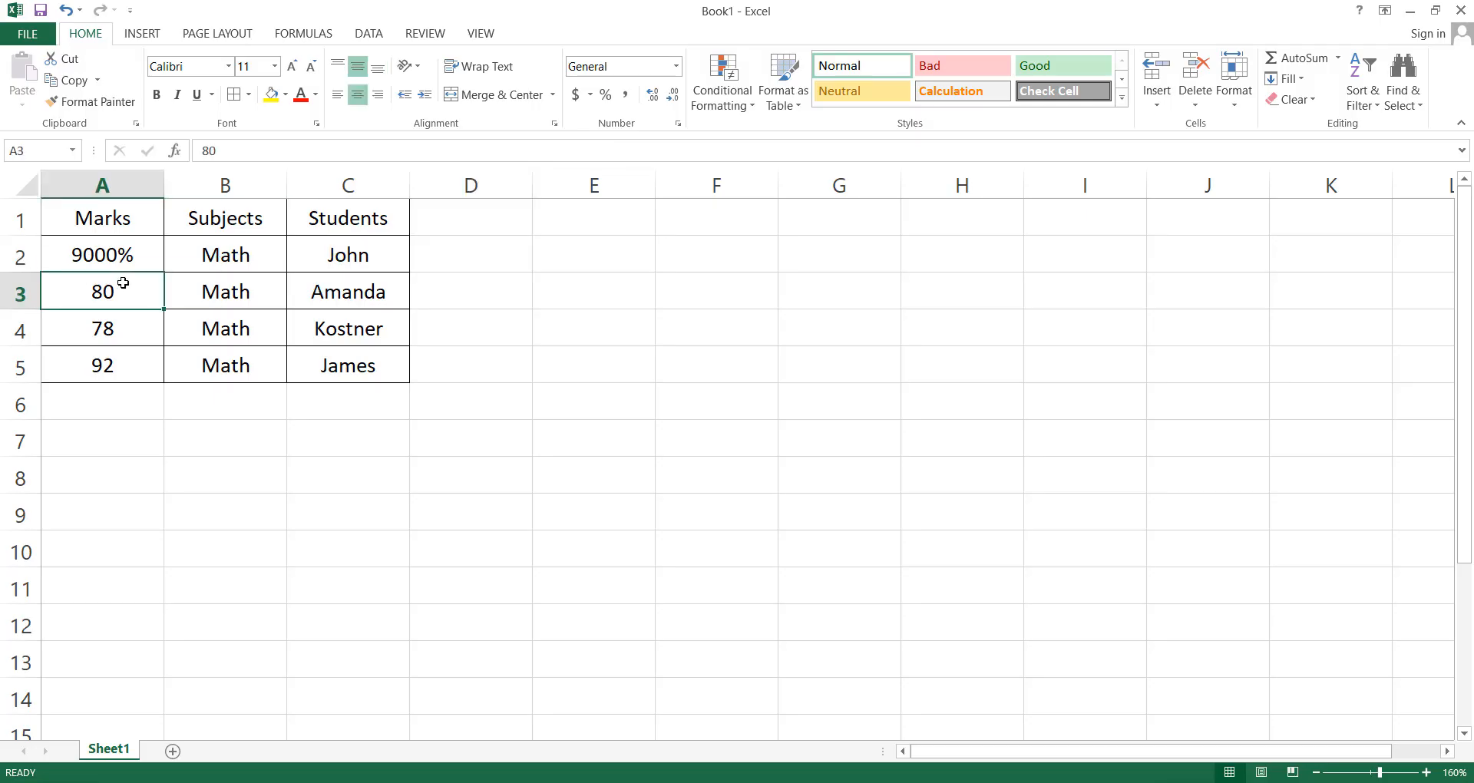
click(676, 67)
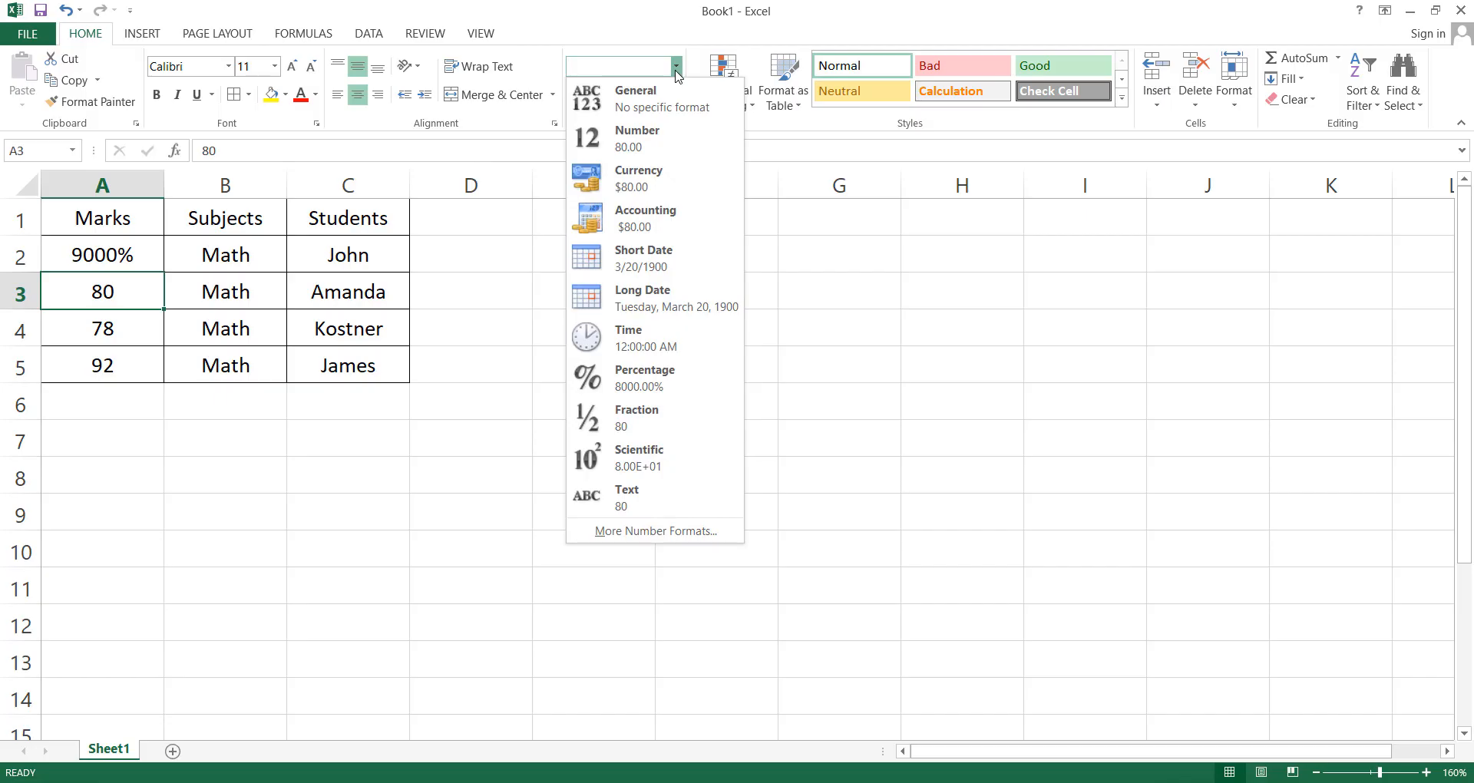
click(666, 172)
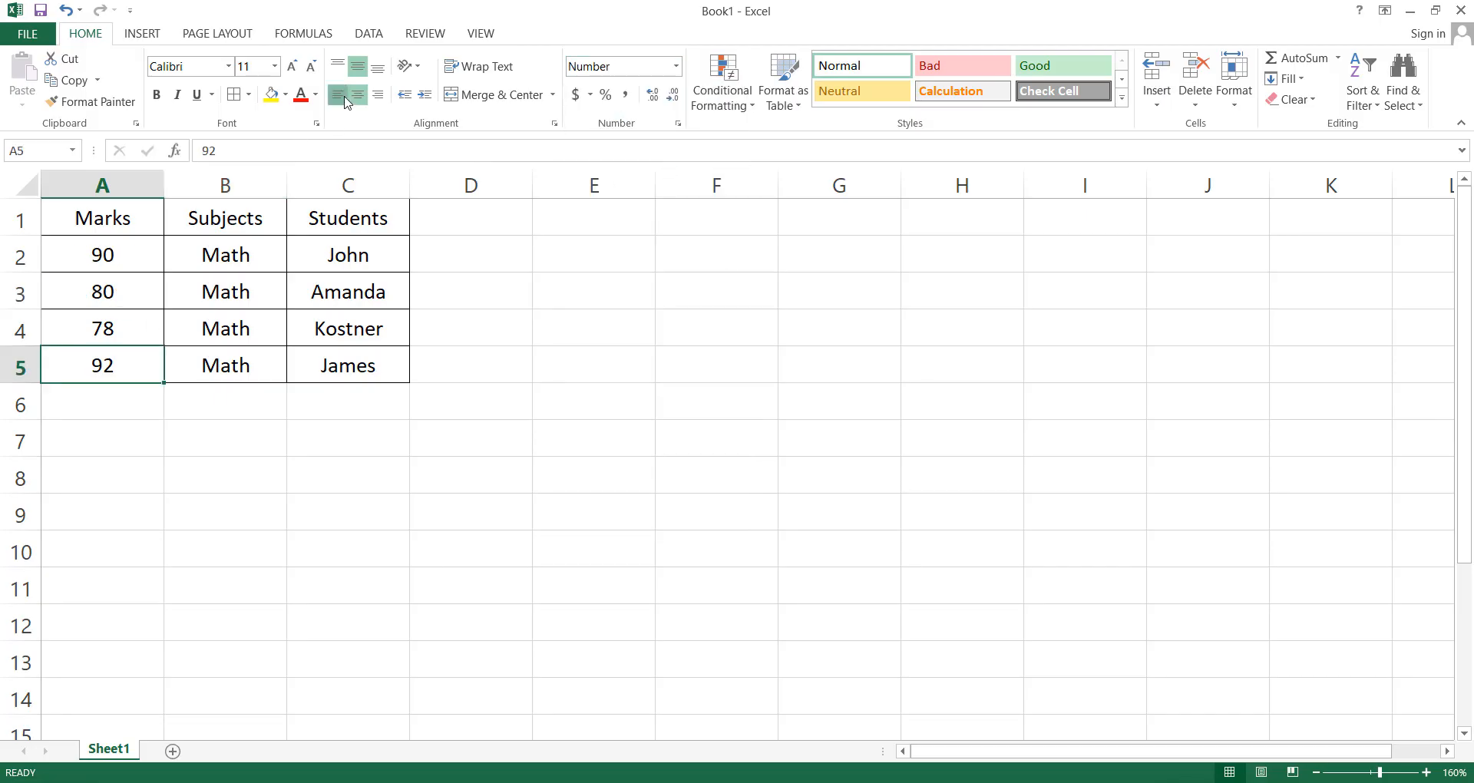
- Restyle the mark in cell A5 with top-left alignment, font size 10 and an underline
click(338, 94)
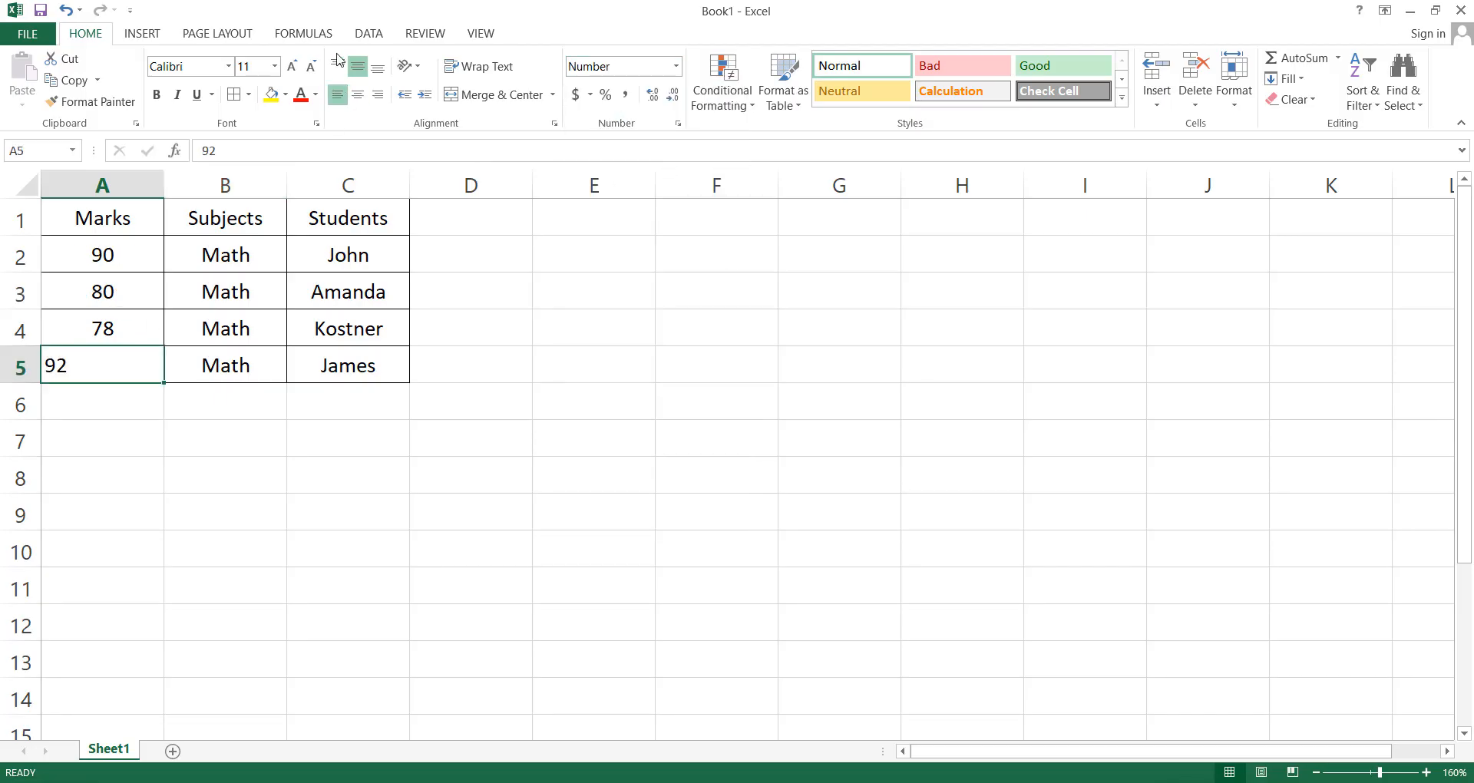
click(338, 69)
click(293, 68)
click(293, 68)
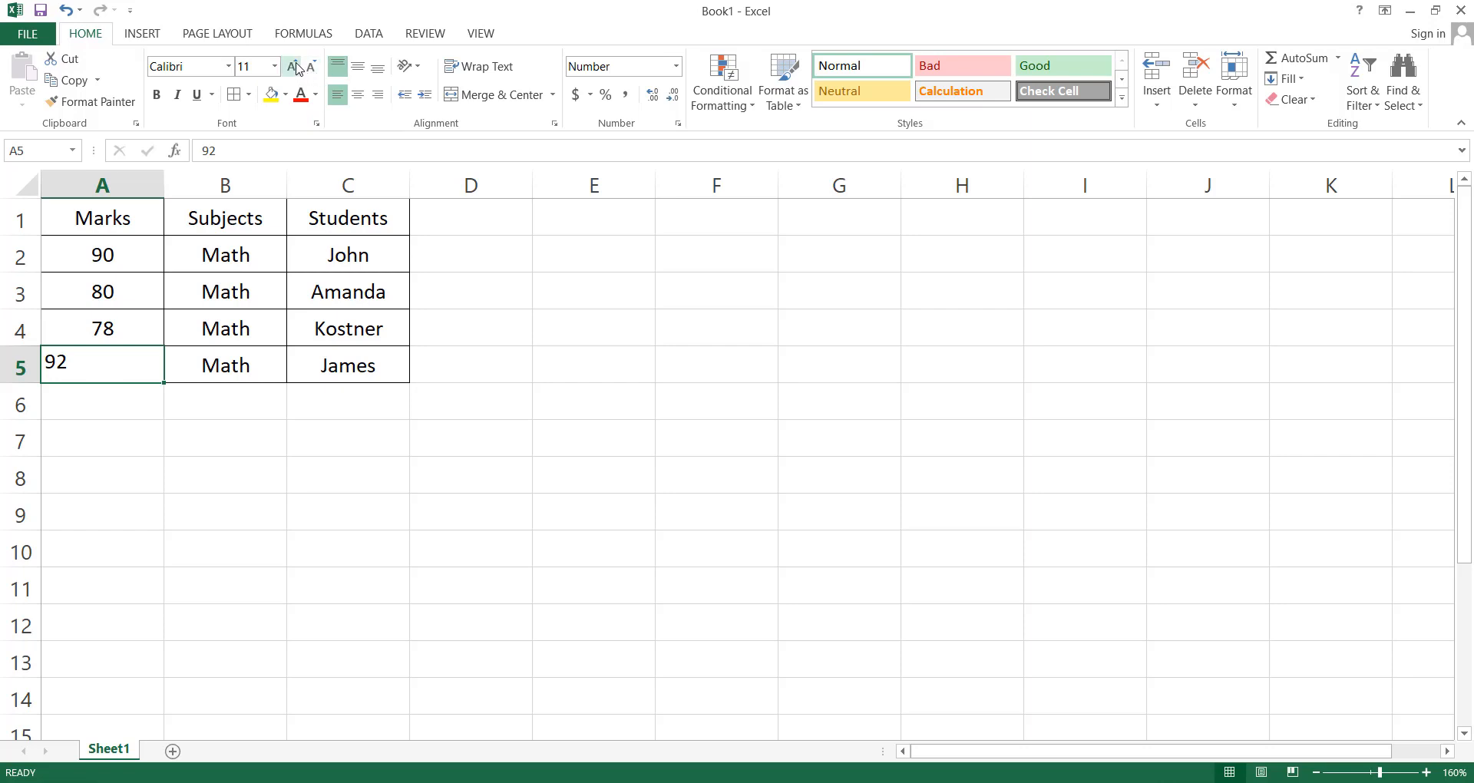
click(293, 67)
click(310, 68)
click(310, 68)
click(311, 68)
click(310, 68)
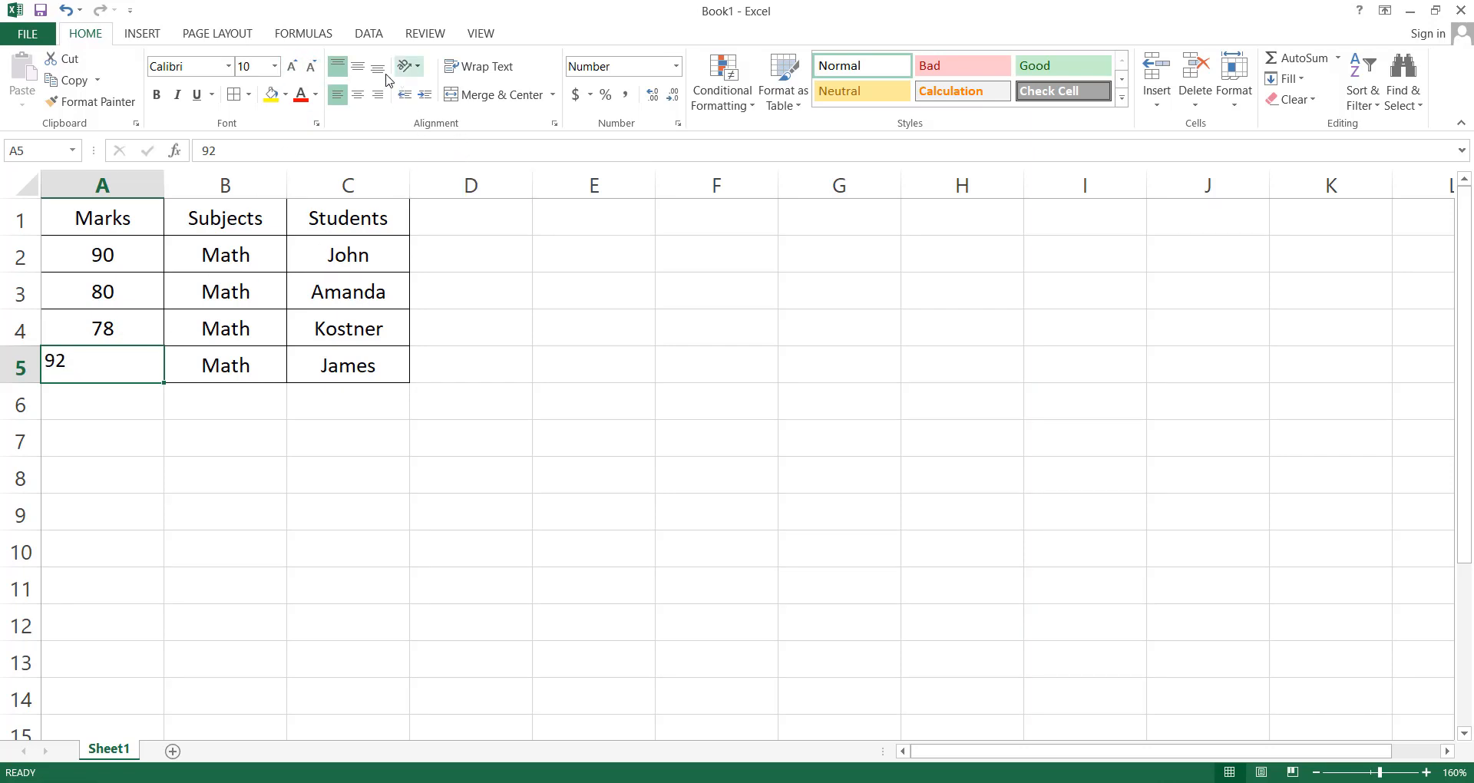
click(197, 94)
click(510, 333)
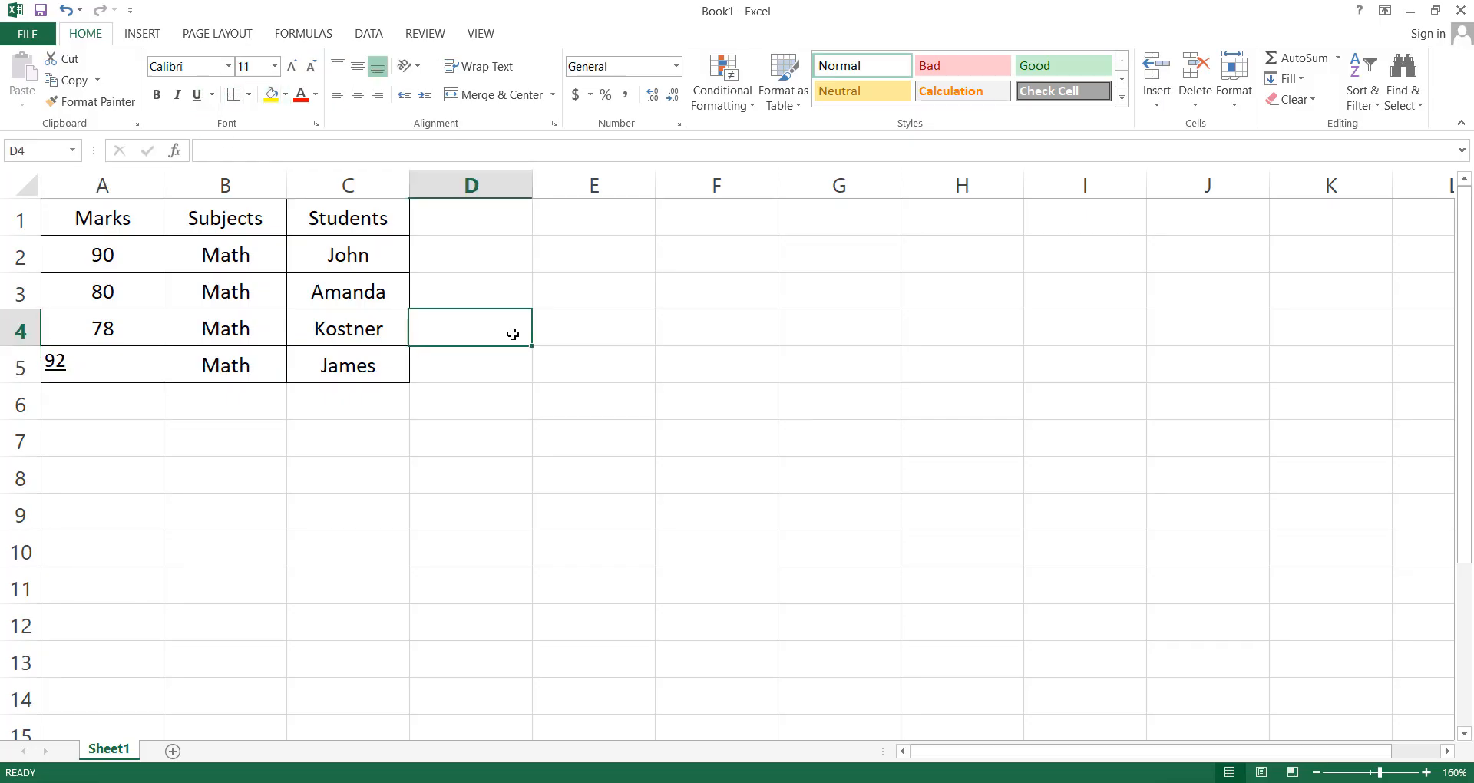
- Copy the formatting of cell A4 onto cell A5 with Format Painter
click(102, 335)
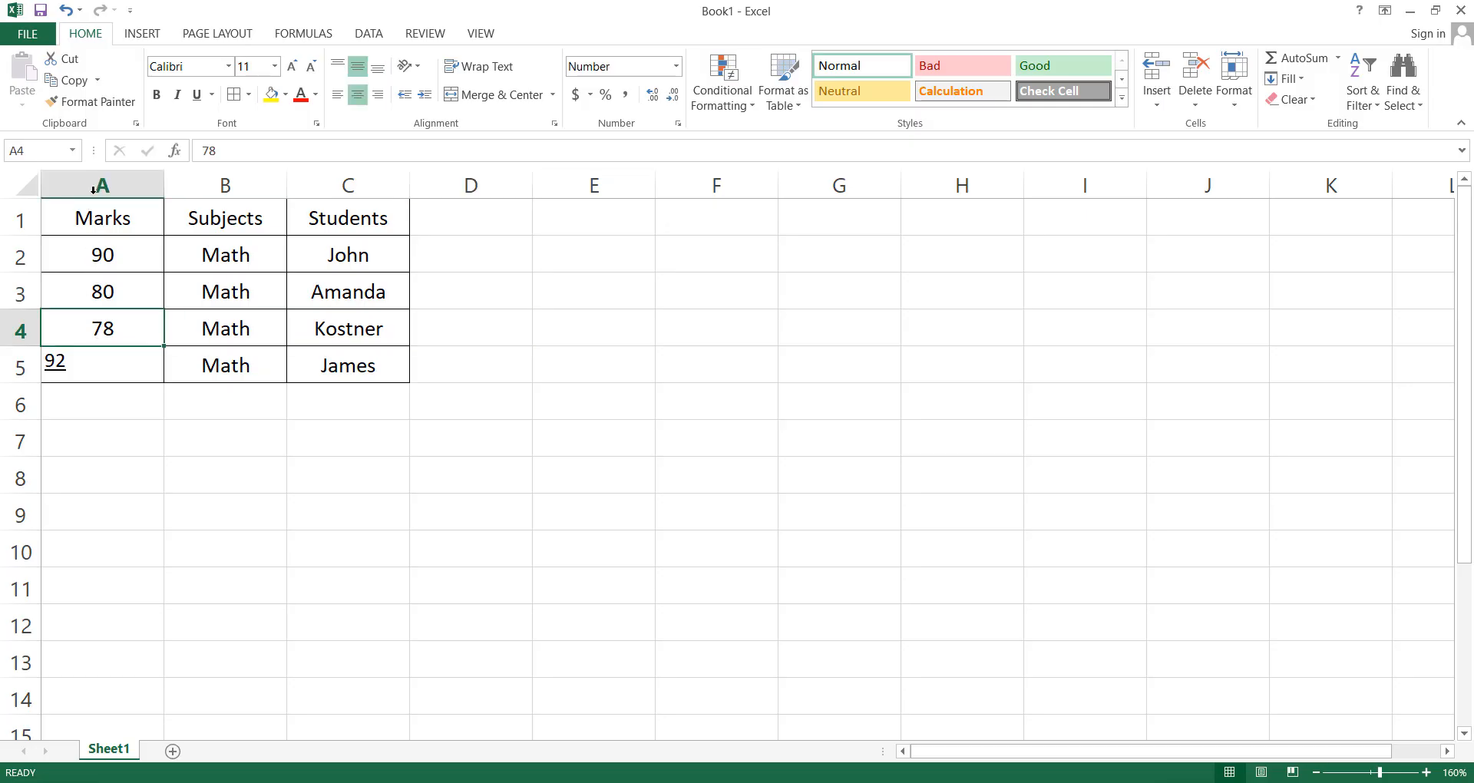
click(89, 104)
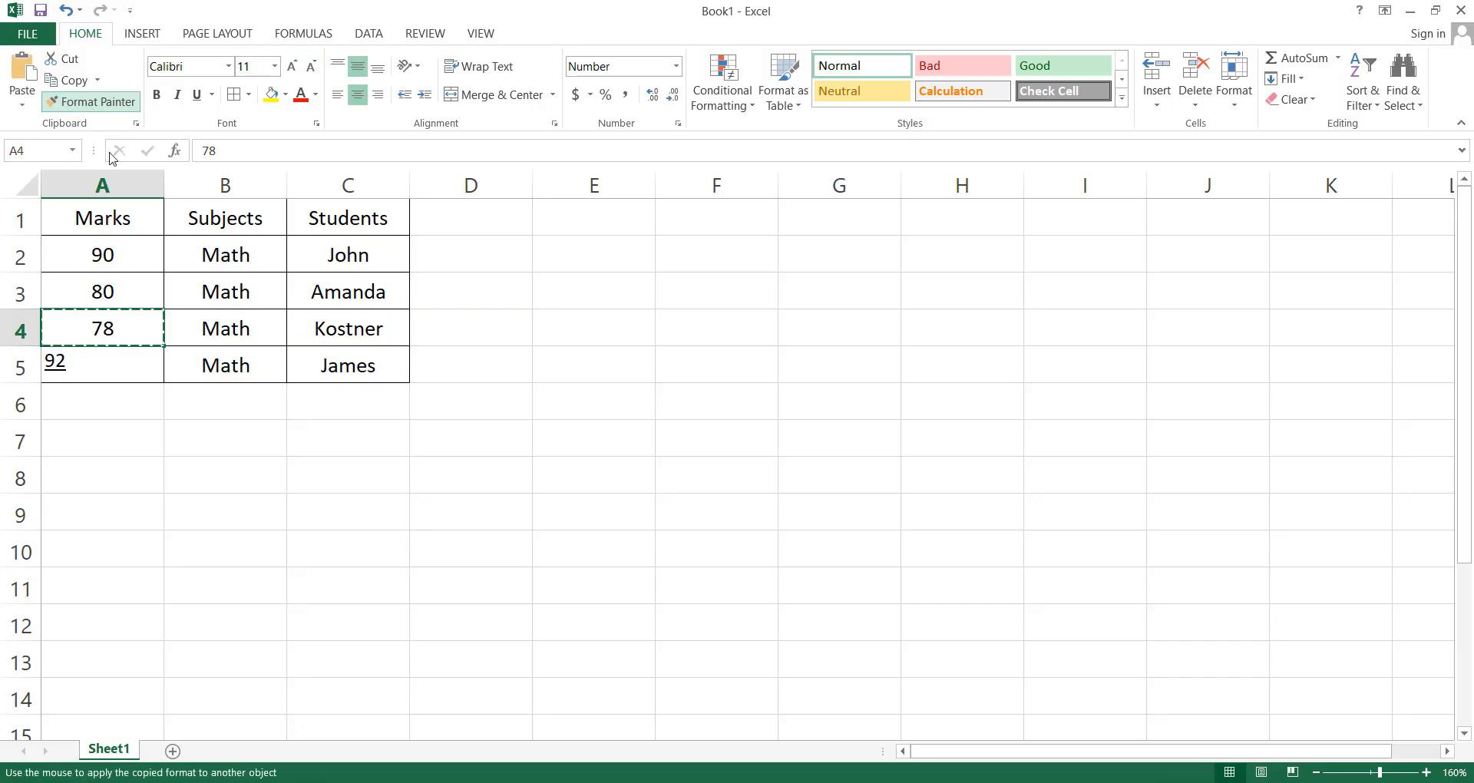
click(104, 371)
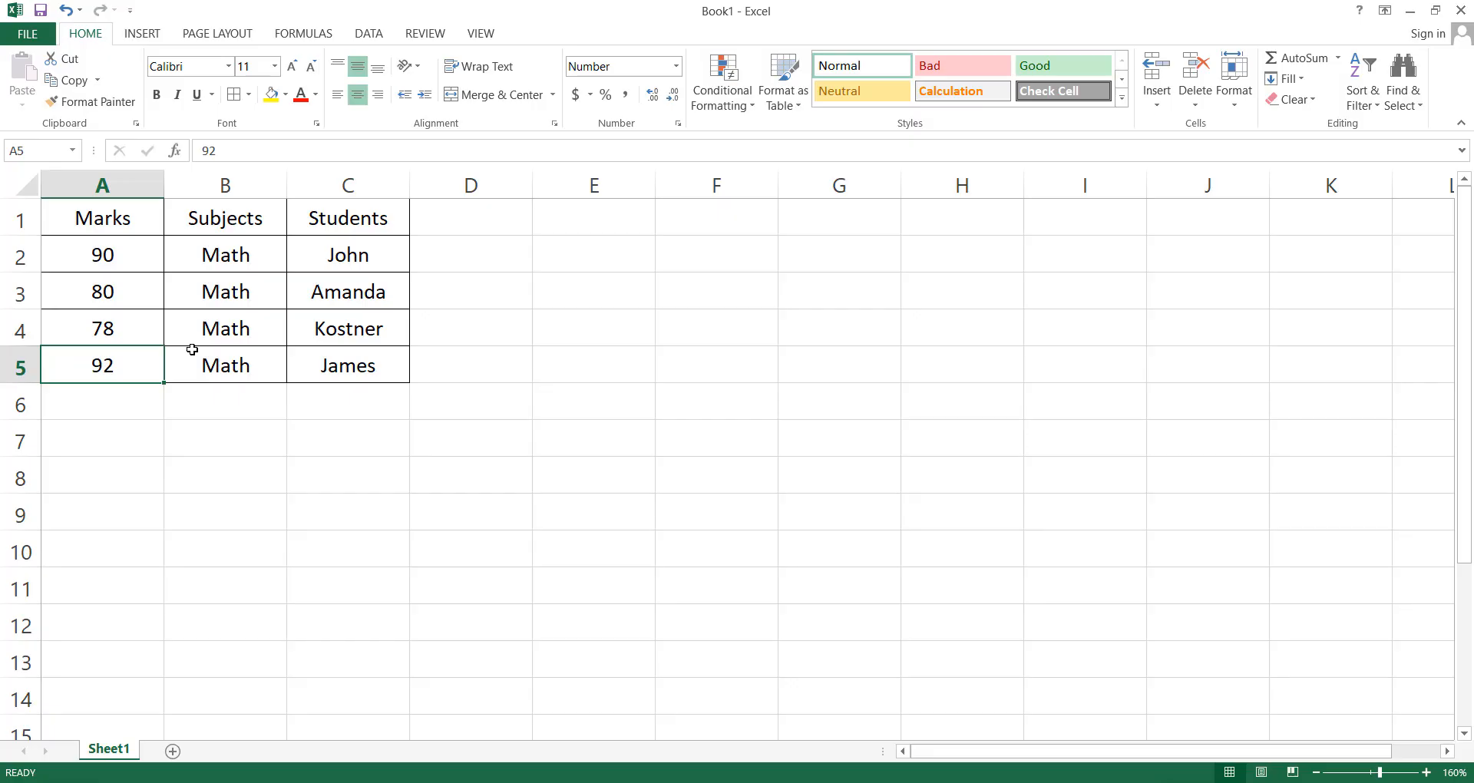
- Convert the range A1:C5 into an Excel table that has headers
click(90, 234)
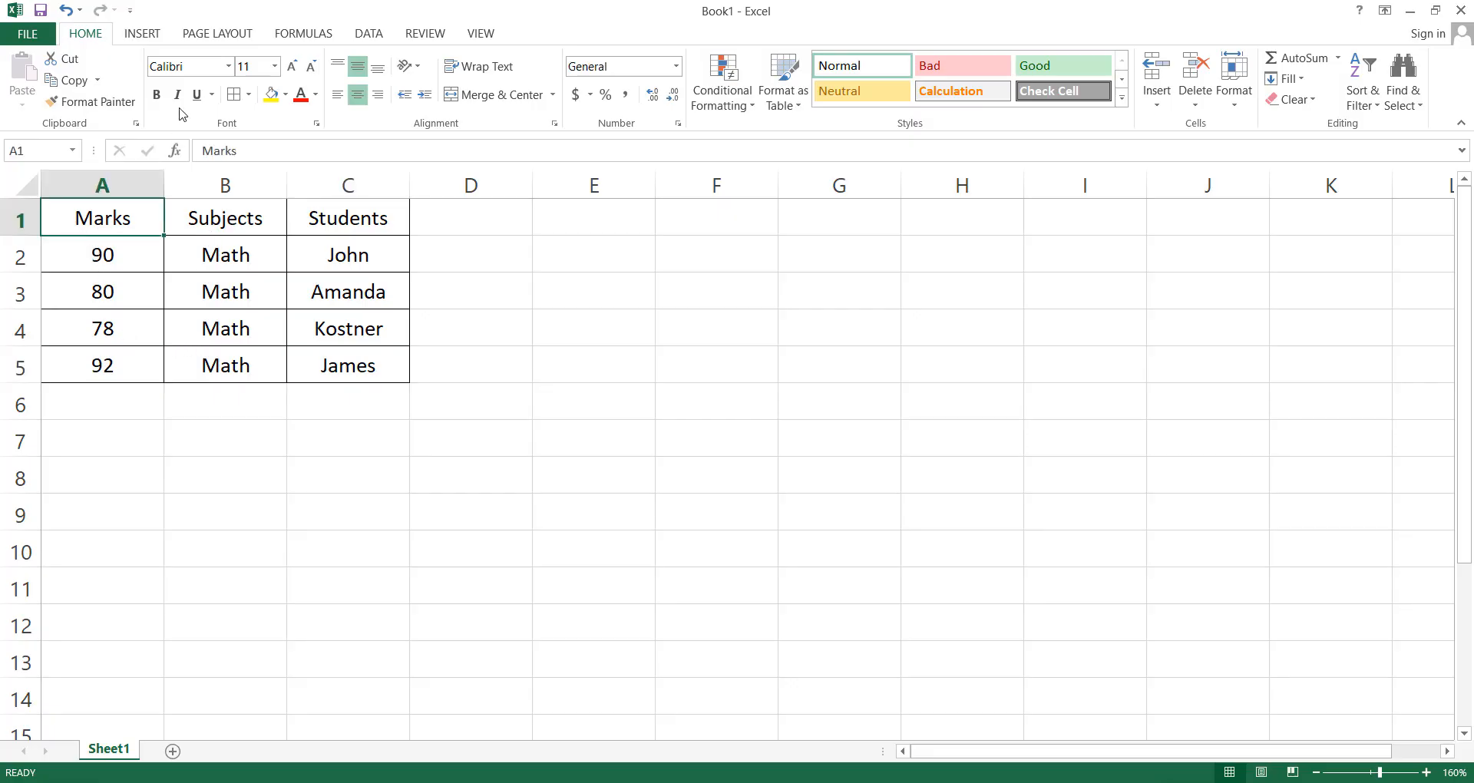
click(142, 33)
click(159, 77)
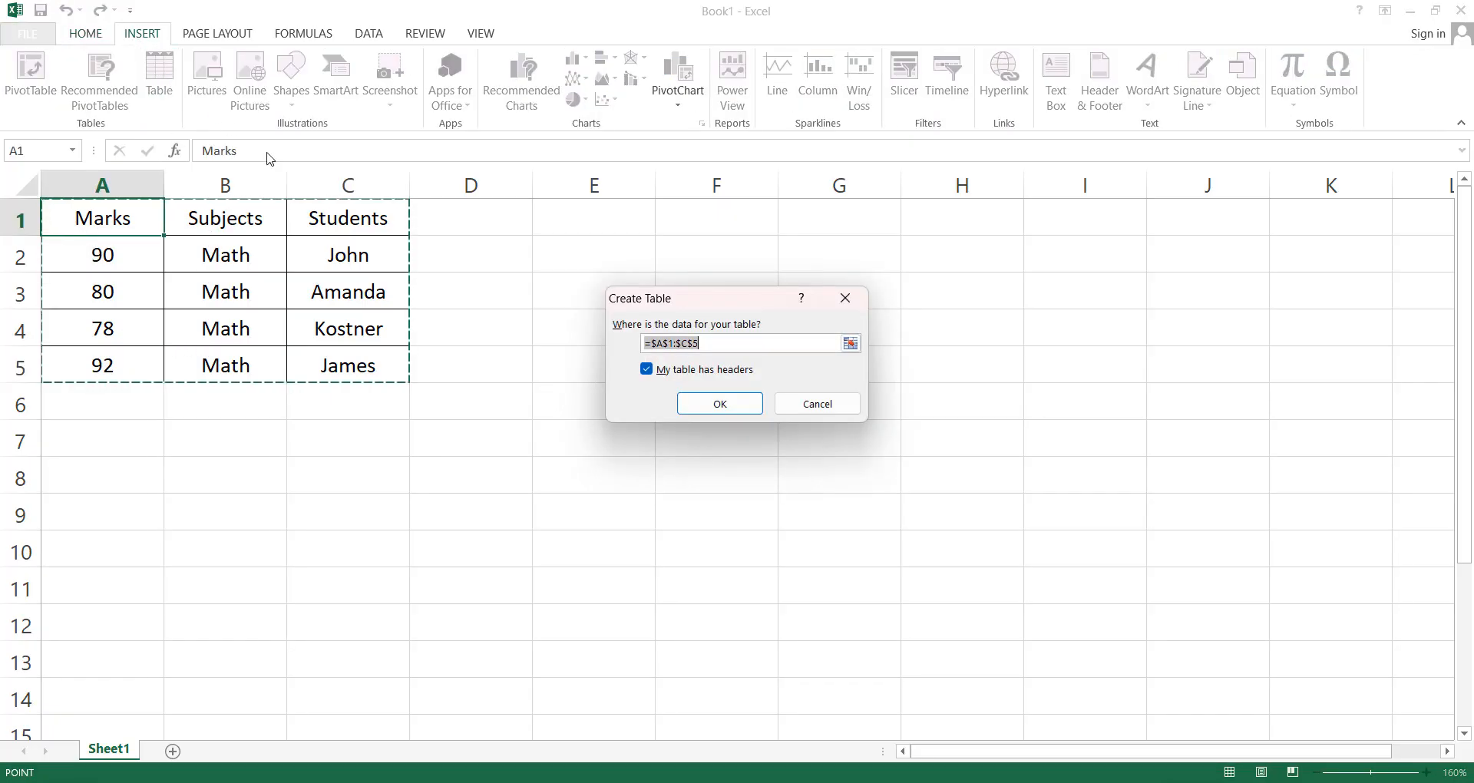
click(715, 404)
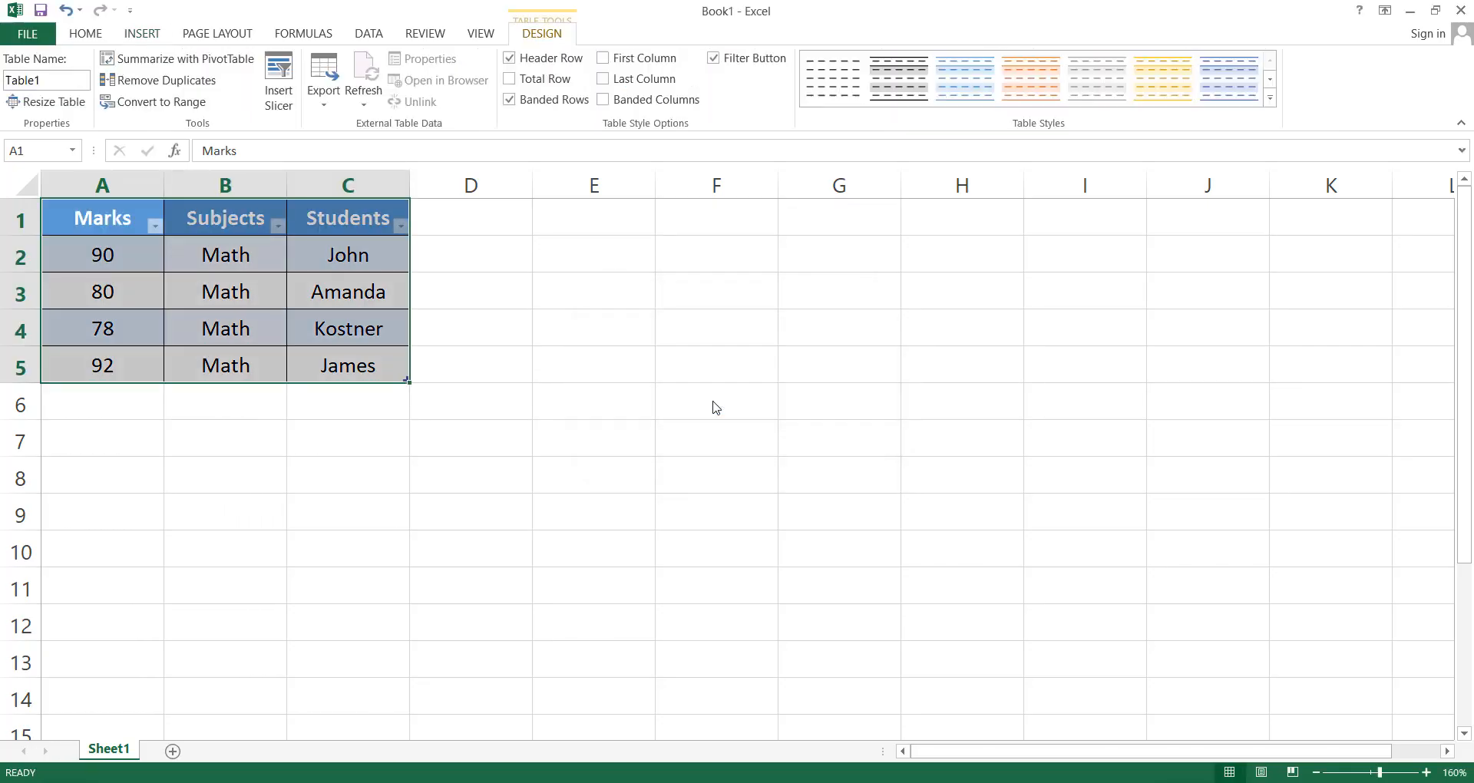
- Try the dark blue banded style on the table and switch back to the light blue one
click(372, 299)
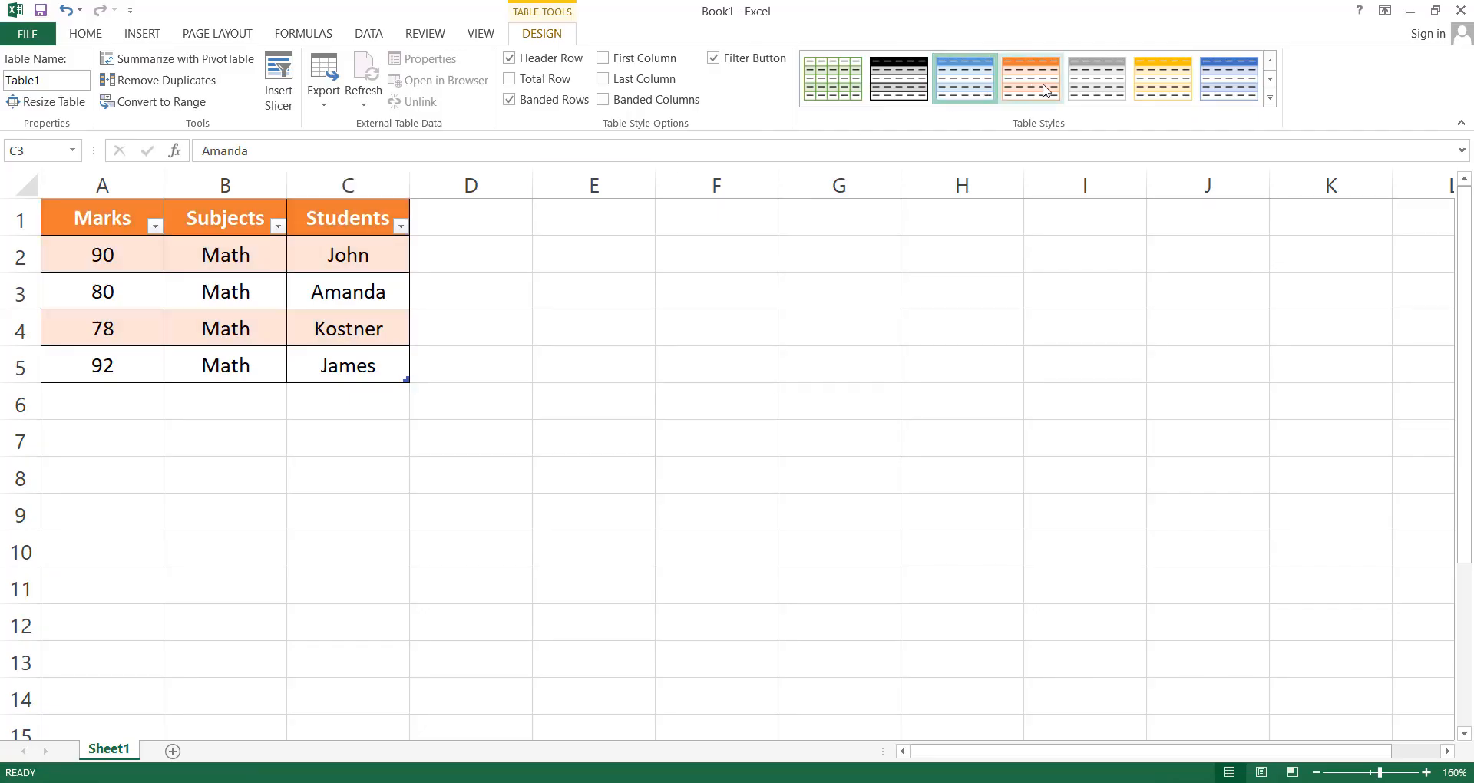
click(1229, 80)
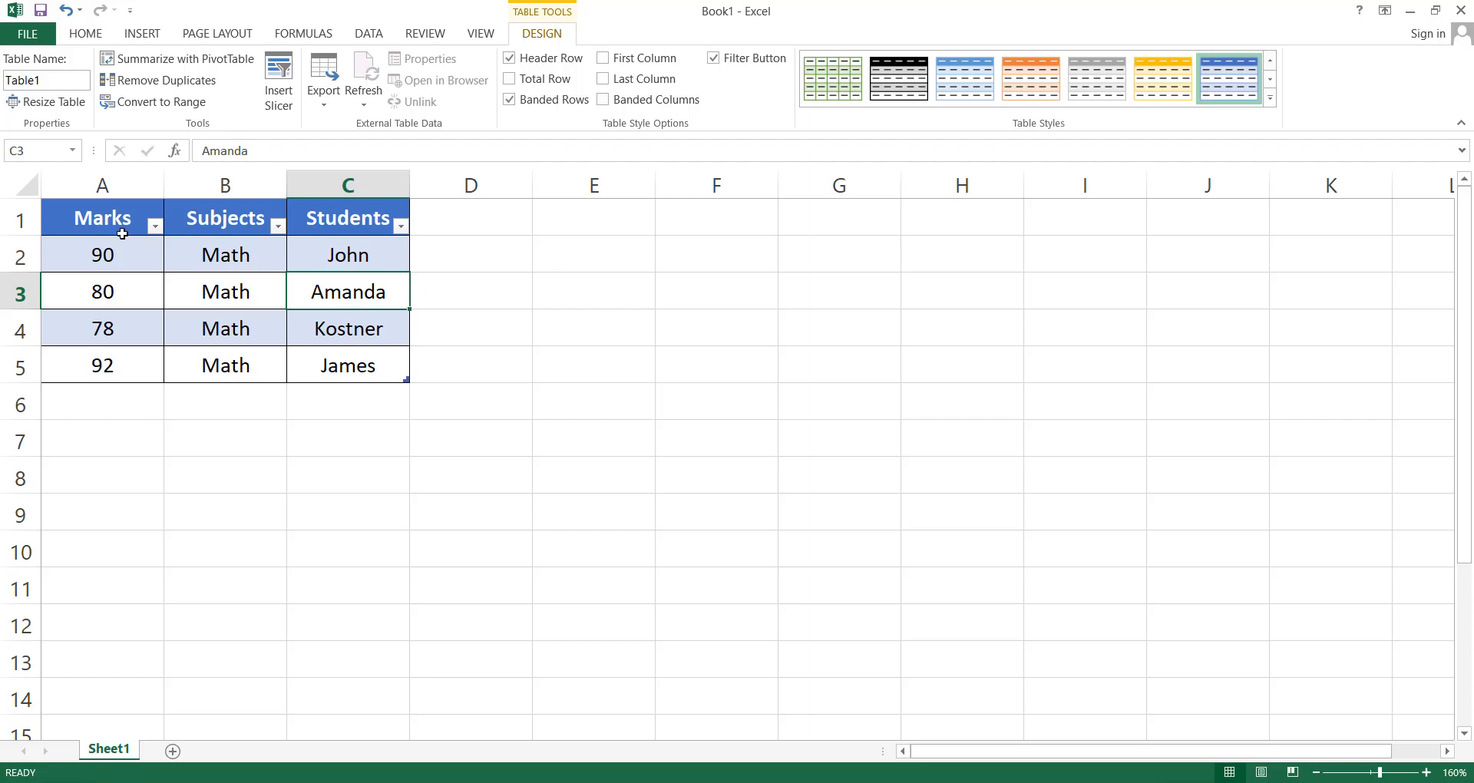
click(969, 85)
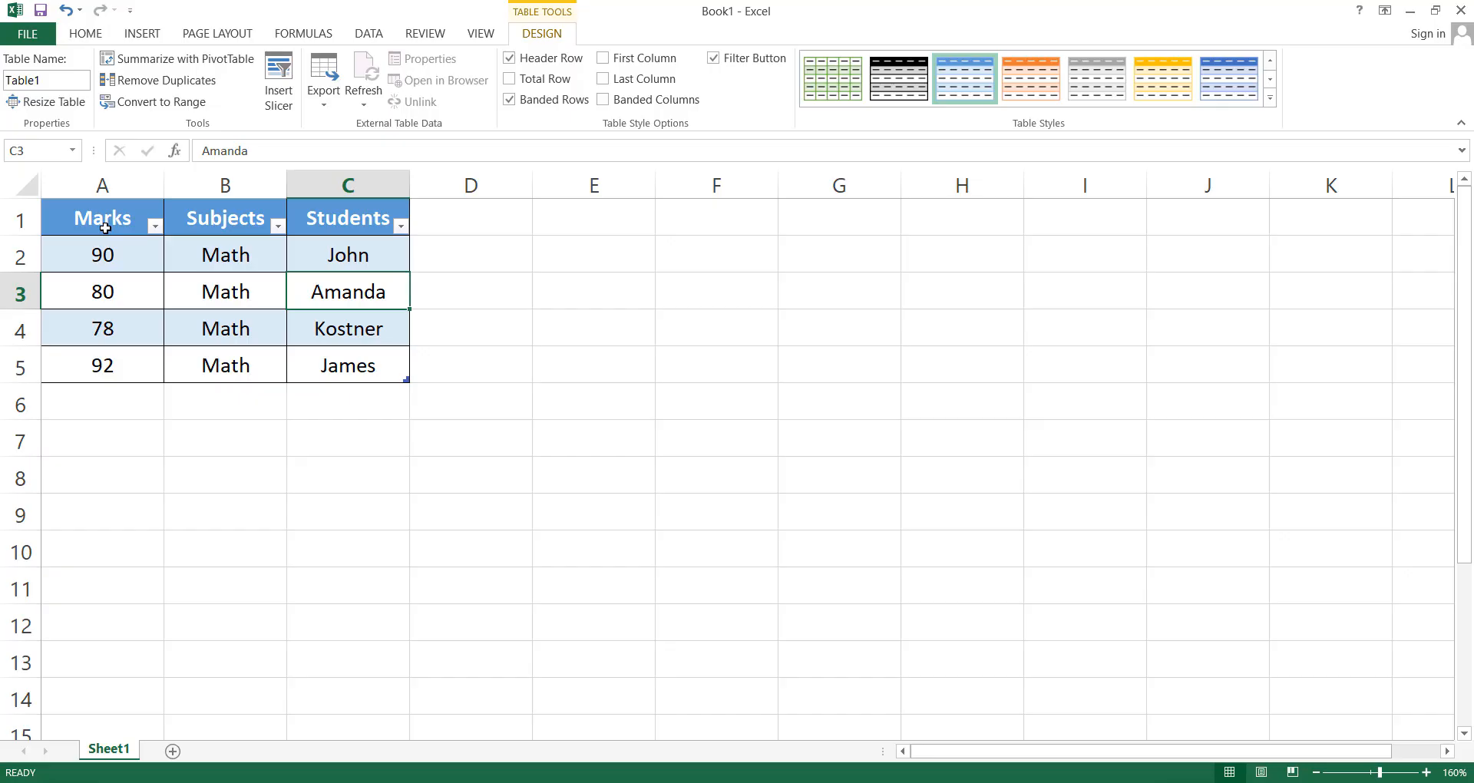
- Turn the filter buttons on the table's header row off and back on
drag(105, 228, 372, 223)
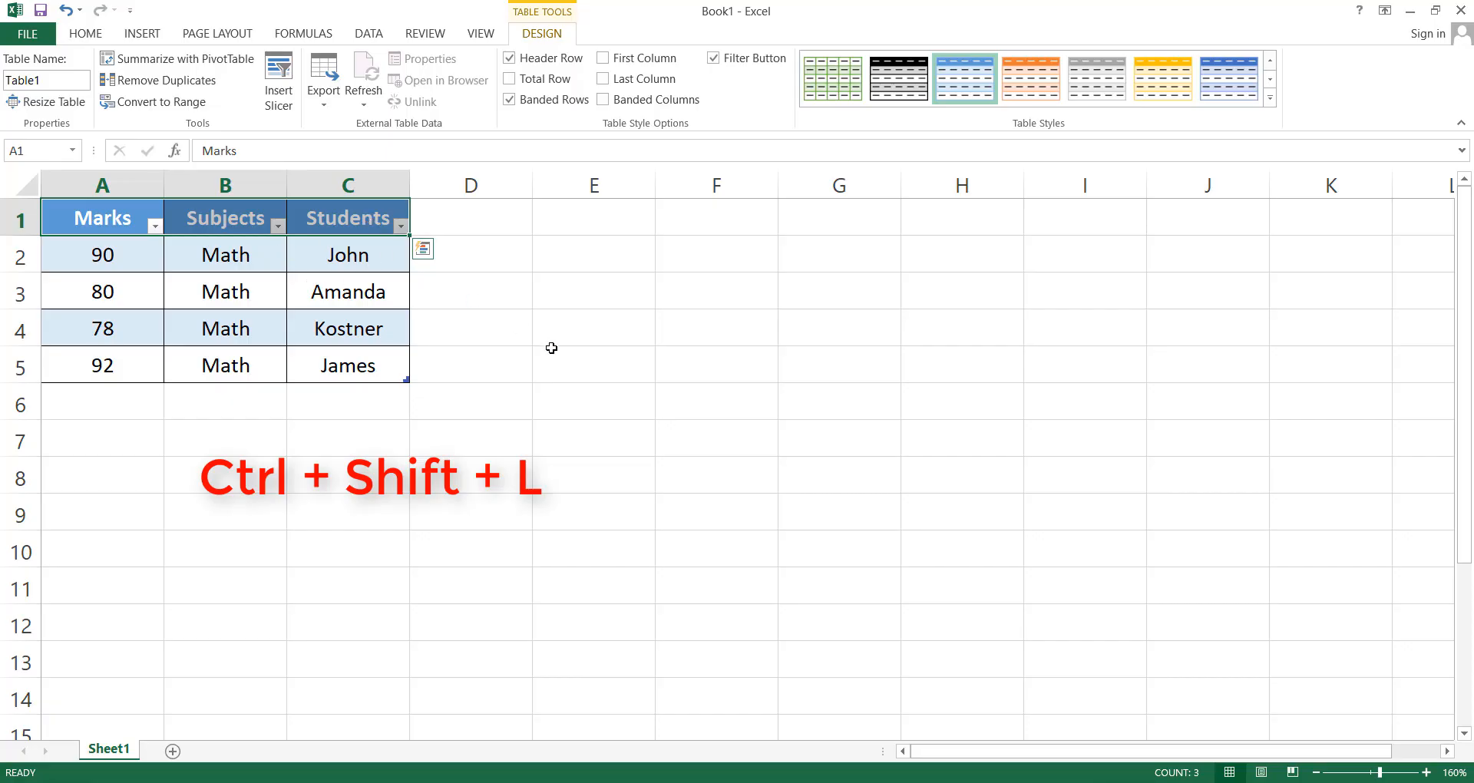
key(ctrl+shift+l)
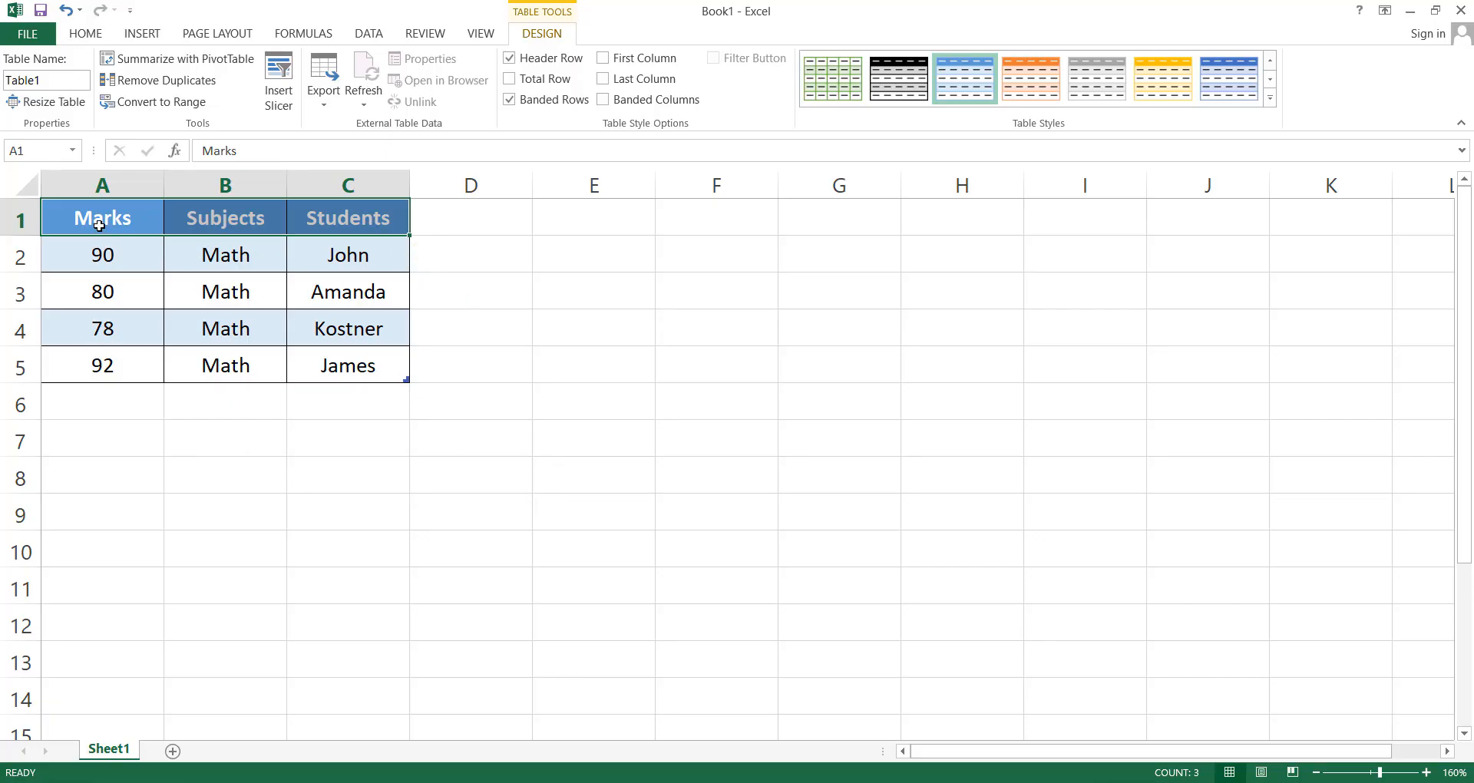
key(ctrl+shift+l)
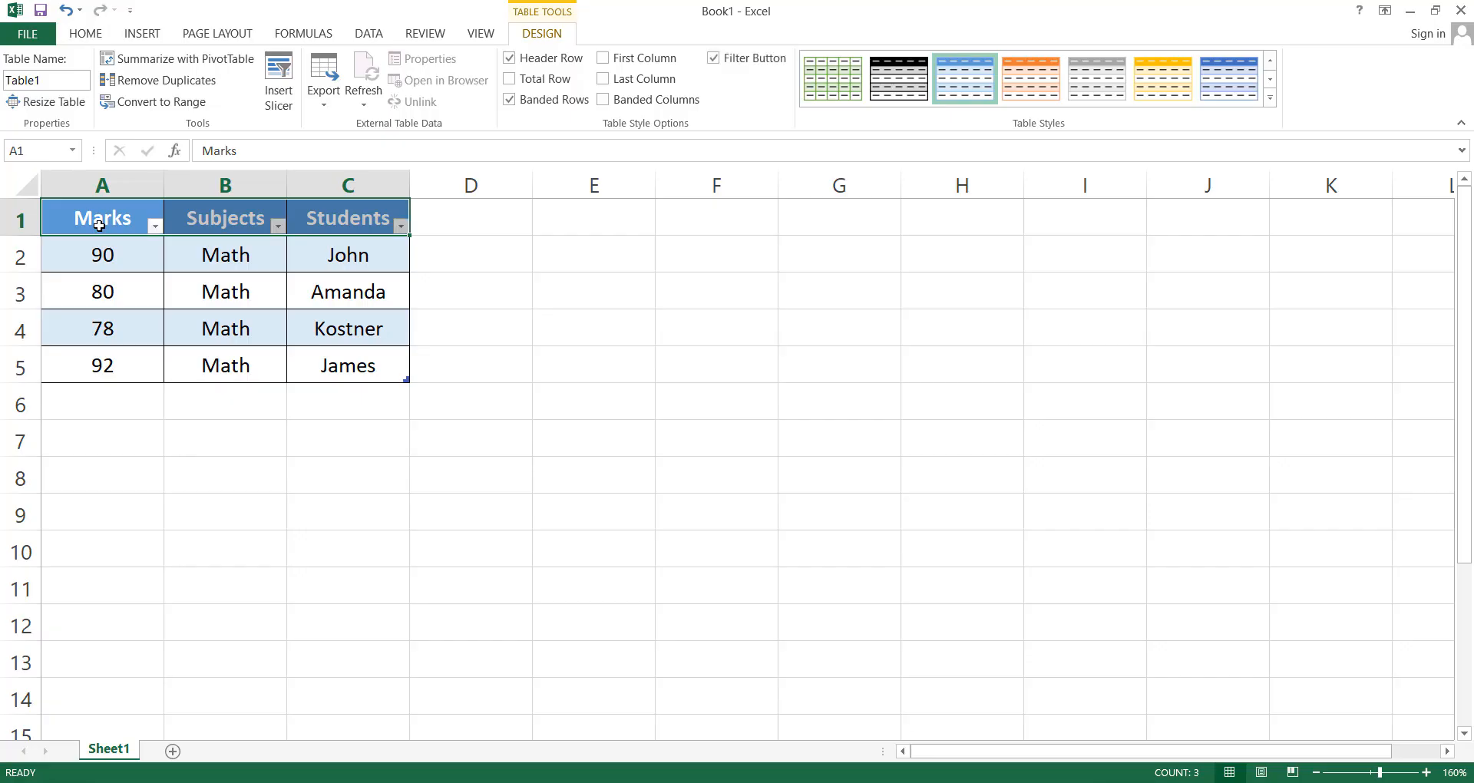
click(437, 310)
- Filter the Students column to show only the student from row 3
click(402, 226)
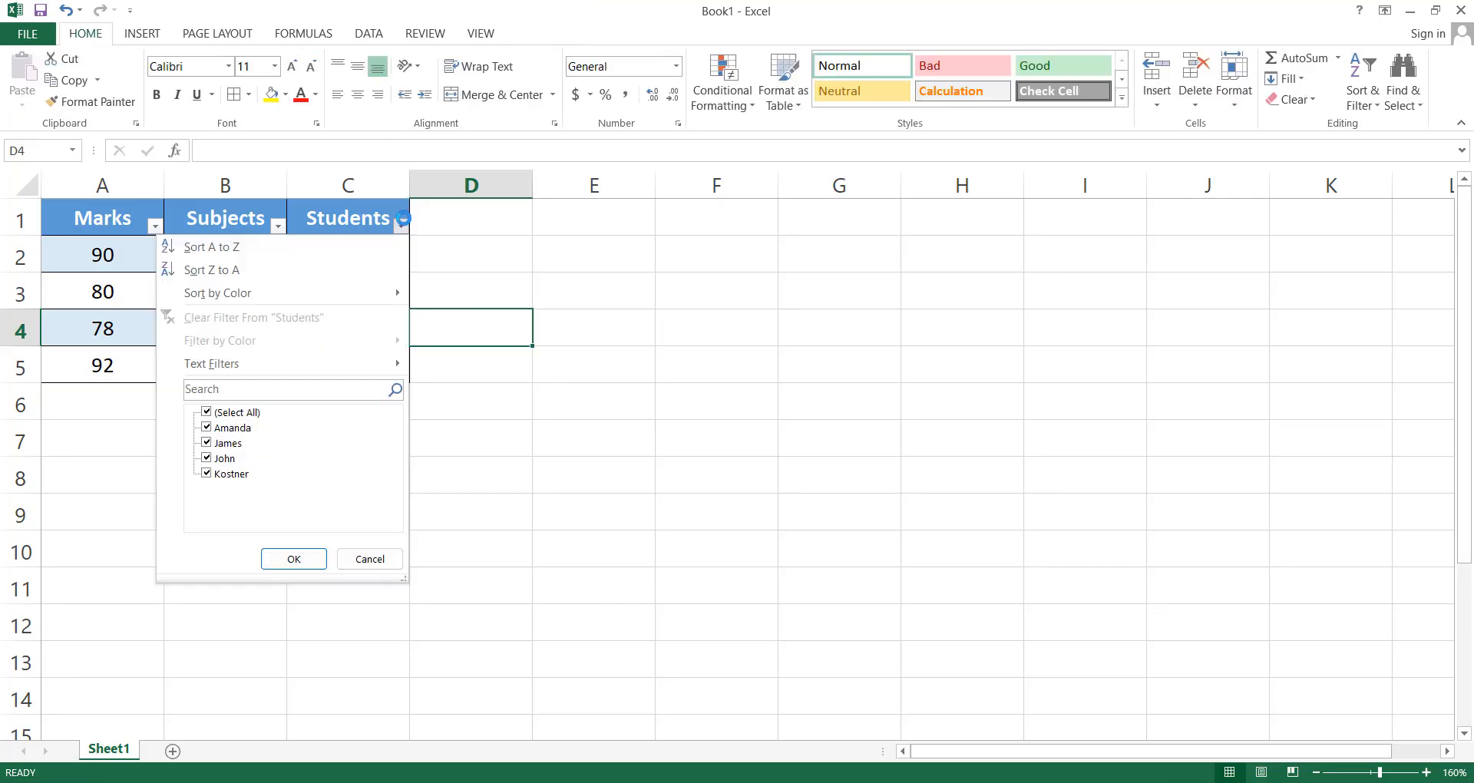
click(207, 413)
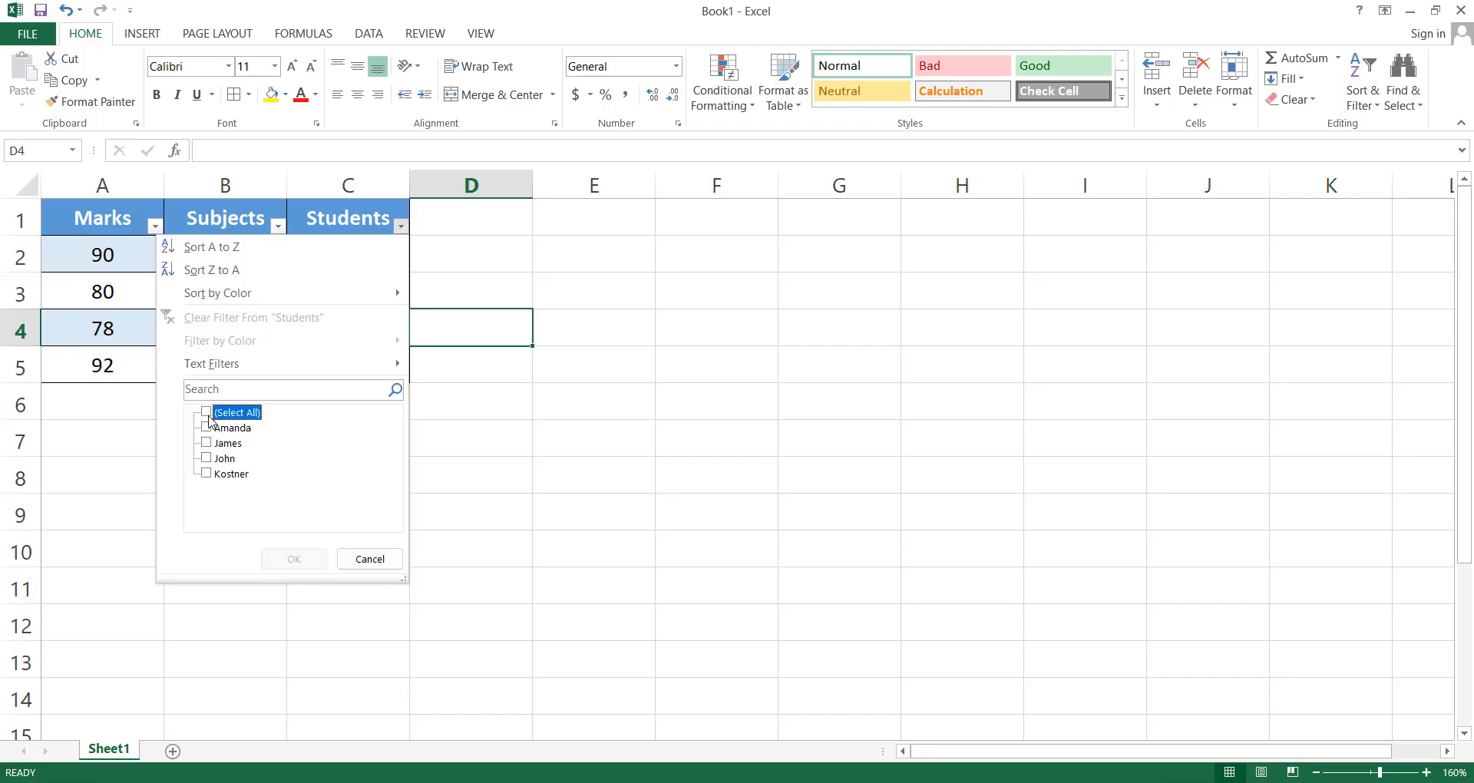
click(206, 428)
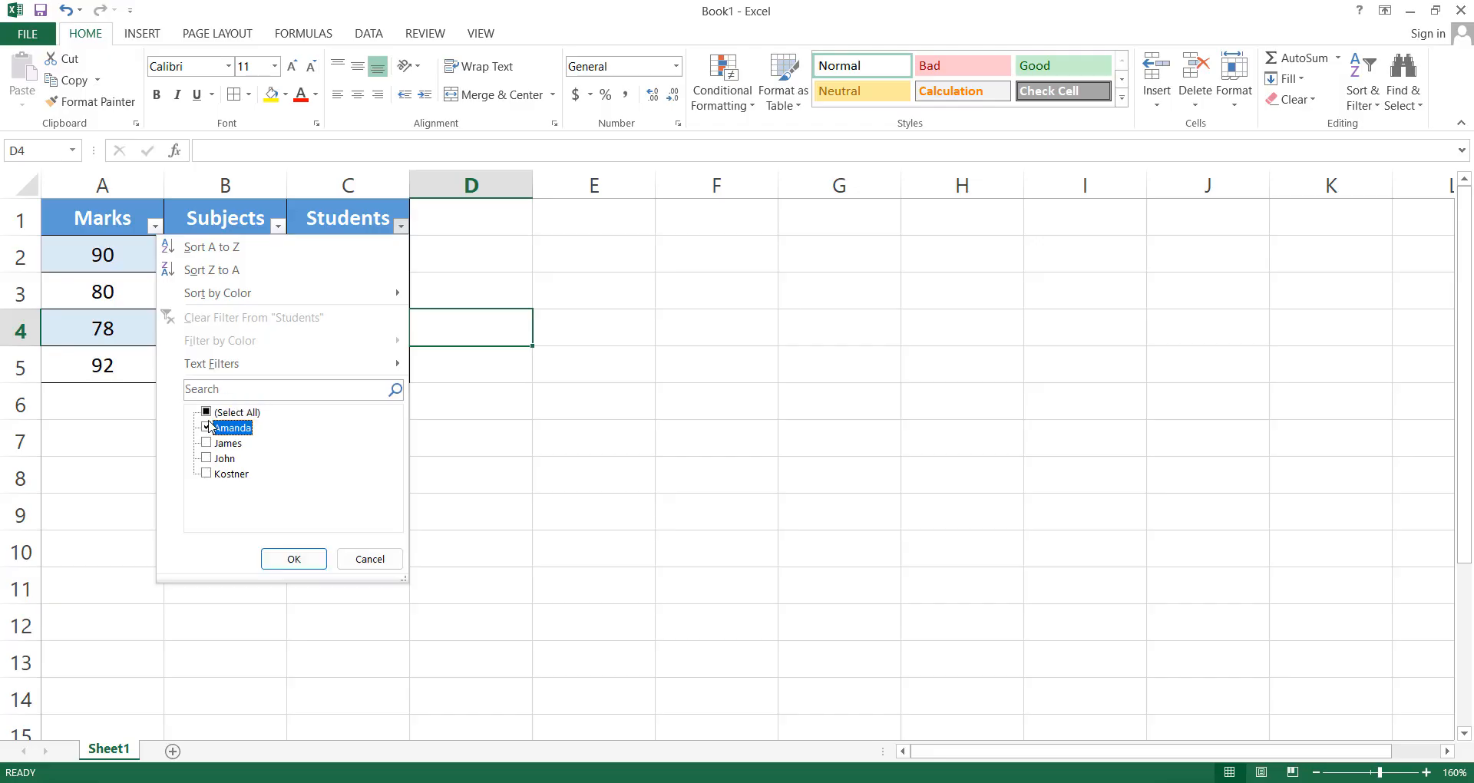
click(290, 560)
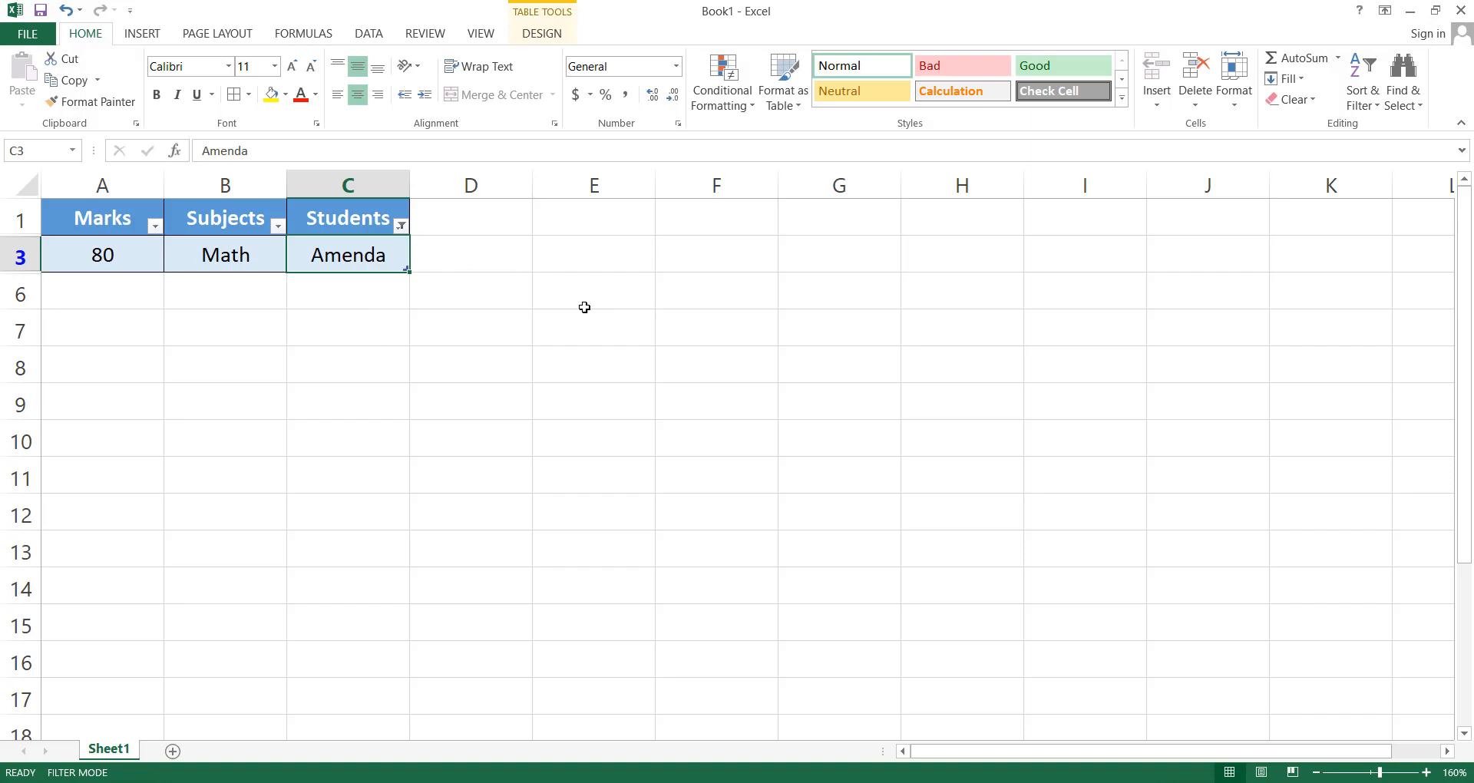
- Clear the filter from the Students column so that all rows of the table are shown
click(401, 225)
click(287, 321)
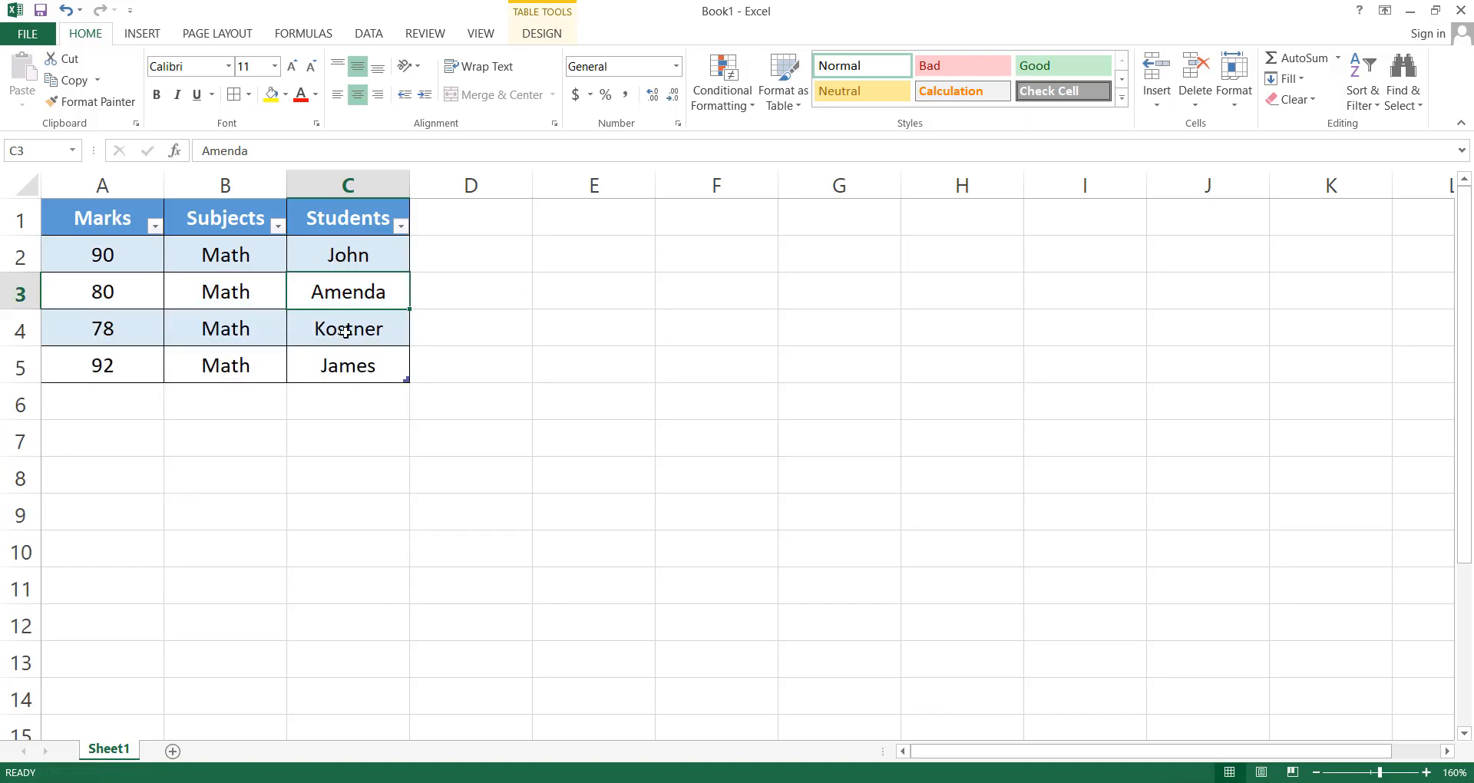
click(472, 367)
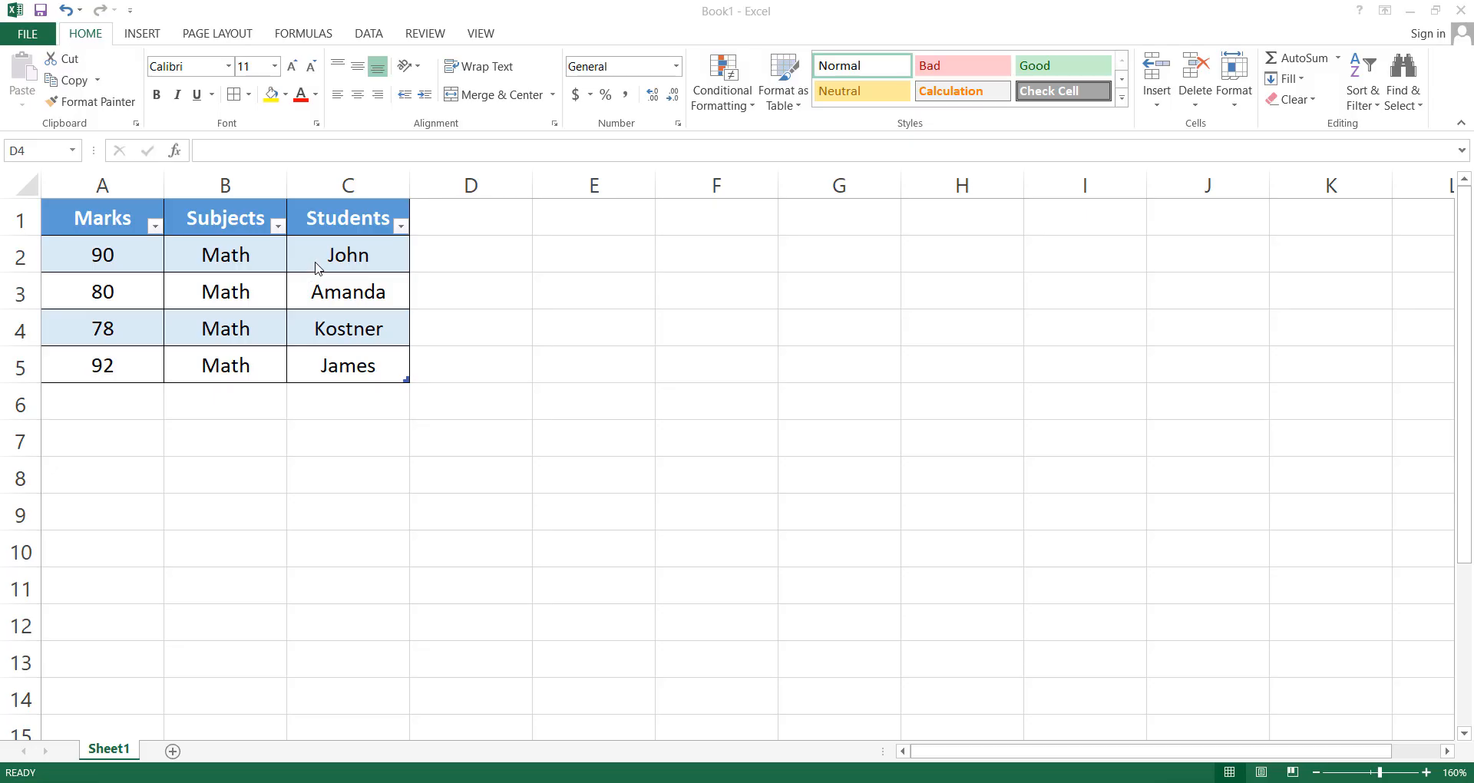
- Move the Students column in front of the Marks column so it becomes column A
click(349, 184)
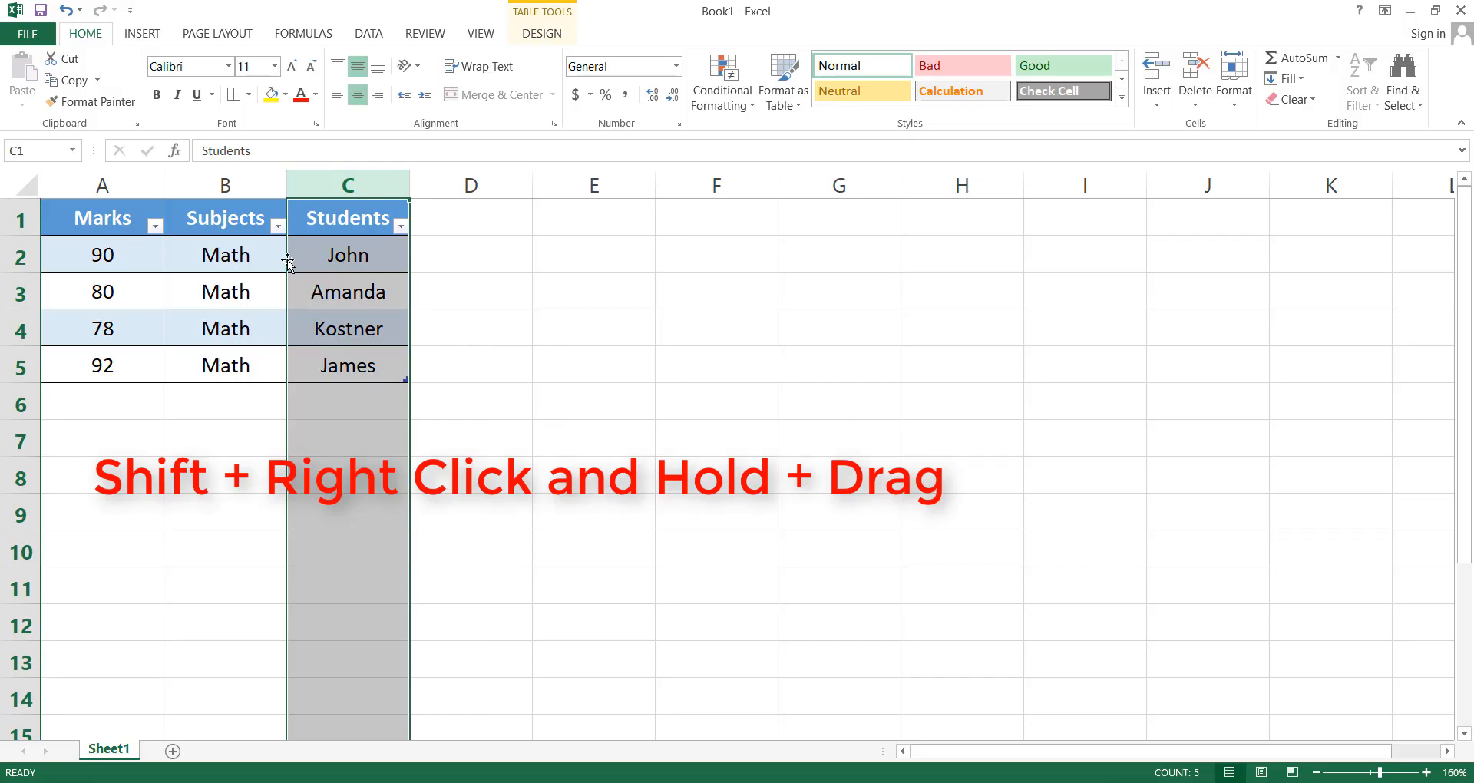
drag(288, 262, 62, 281)
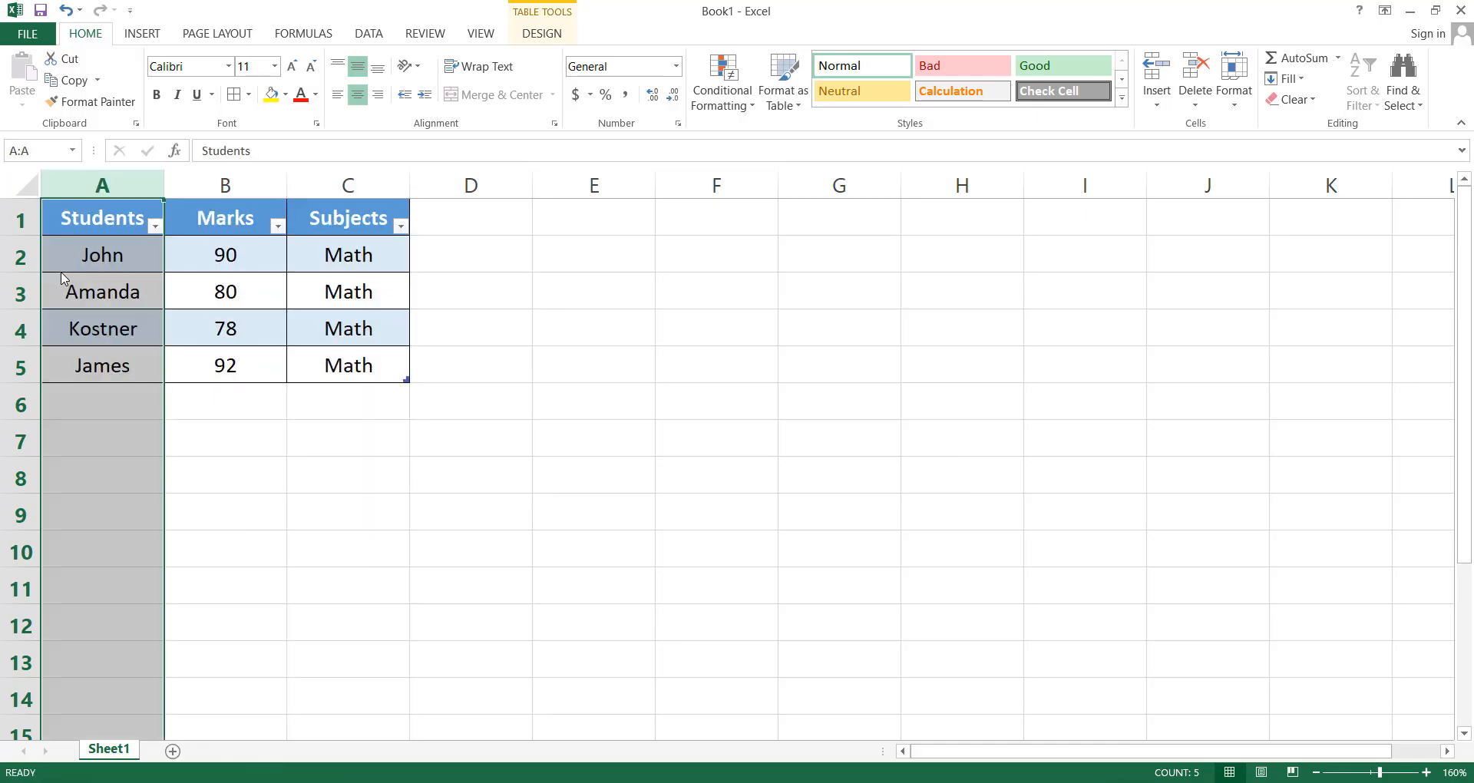
click(301, 339)
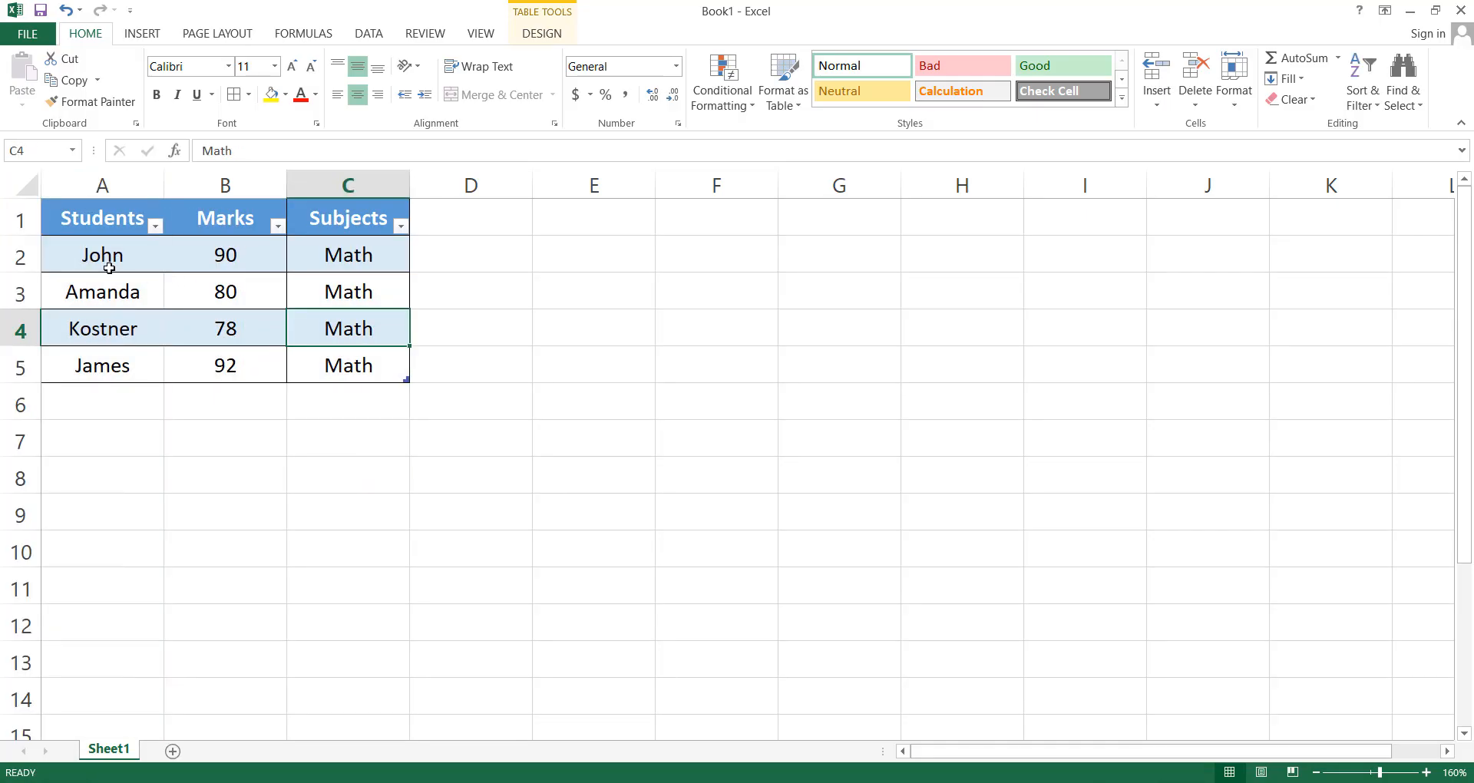
- Sort the table by Students from A to Z, and re-sort it by Marks from smallest to largest
click(156, 226)
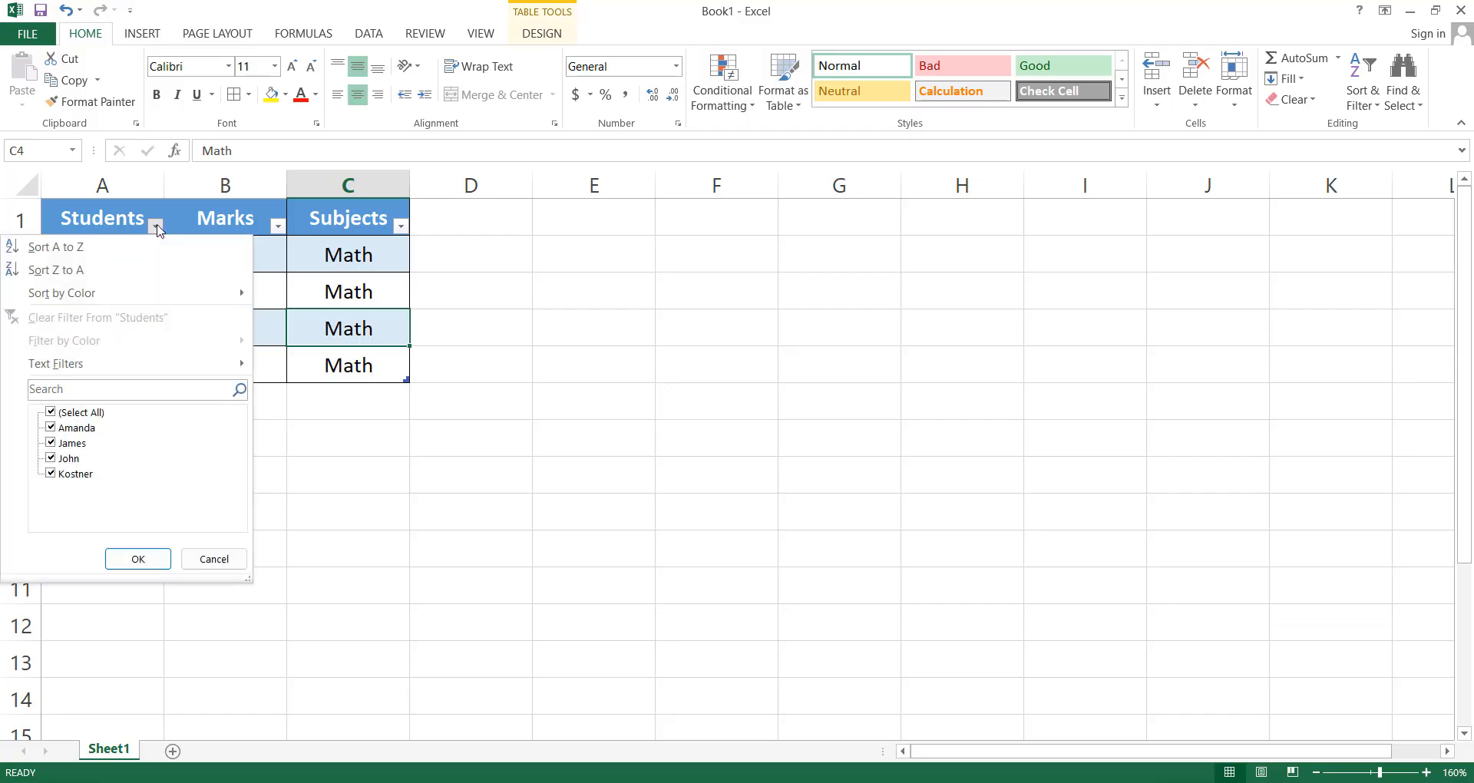
click(86, 249)
click(334, 424)
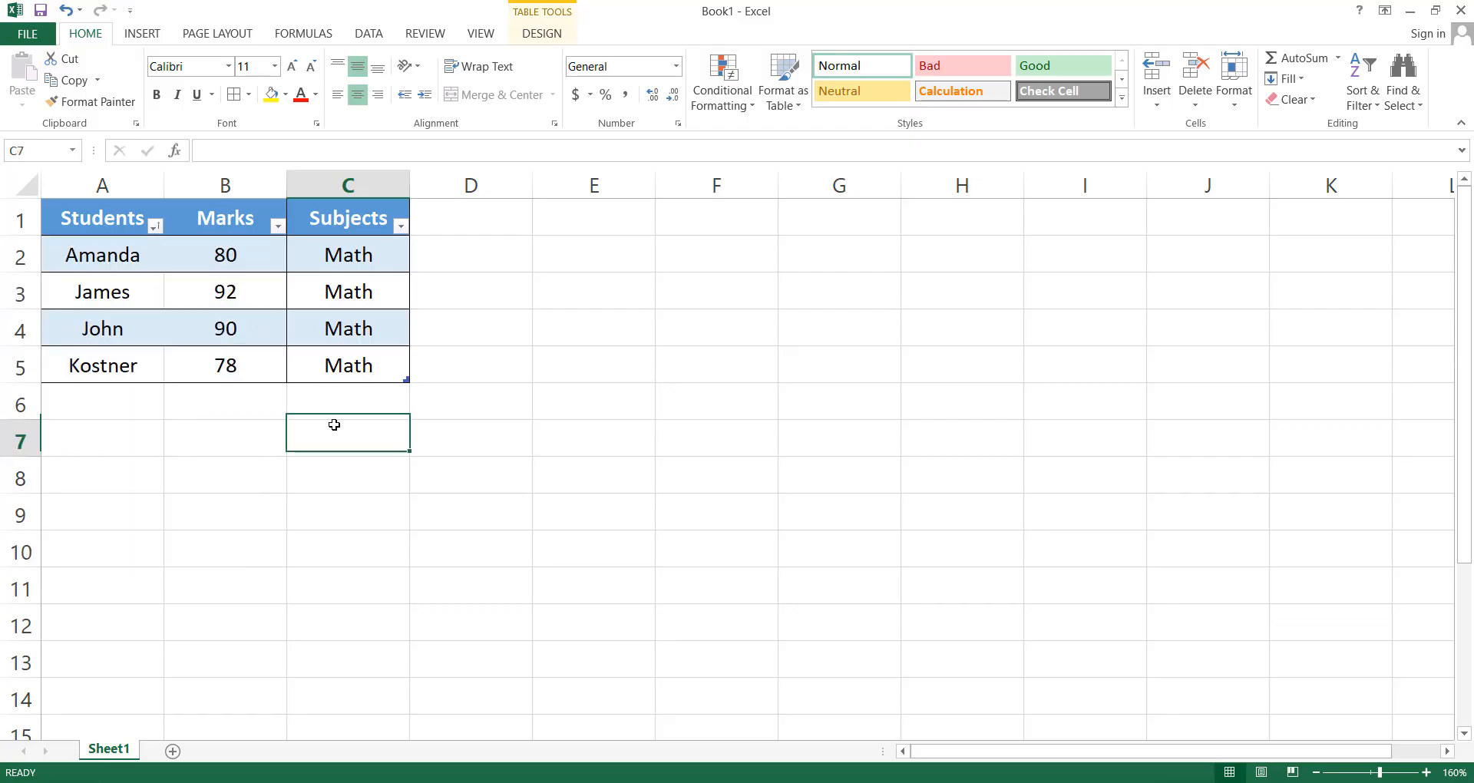
click(277, 236)
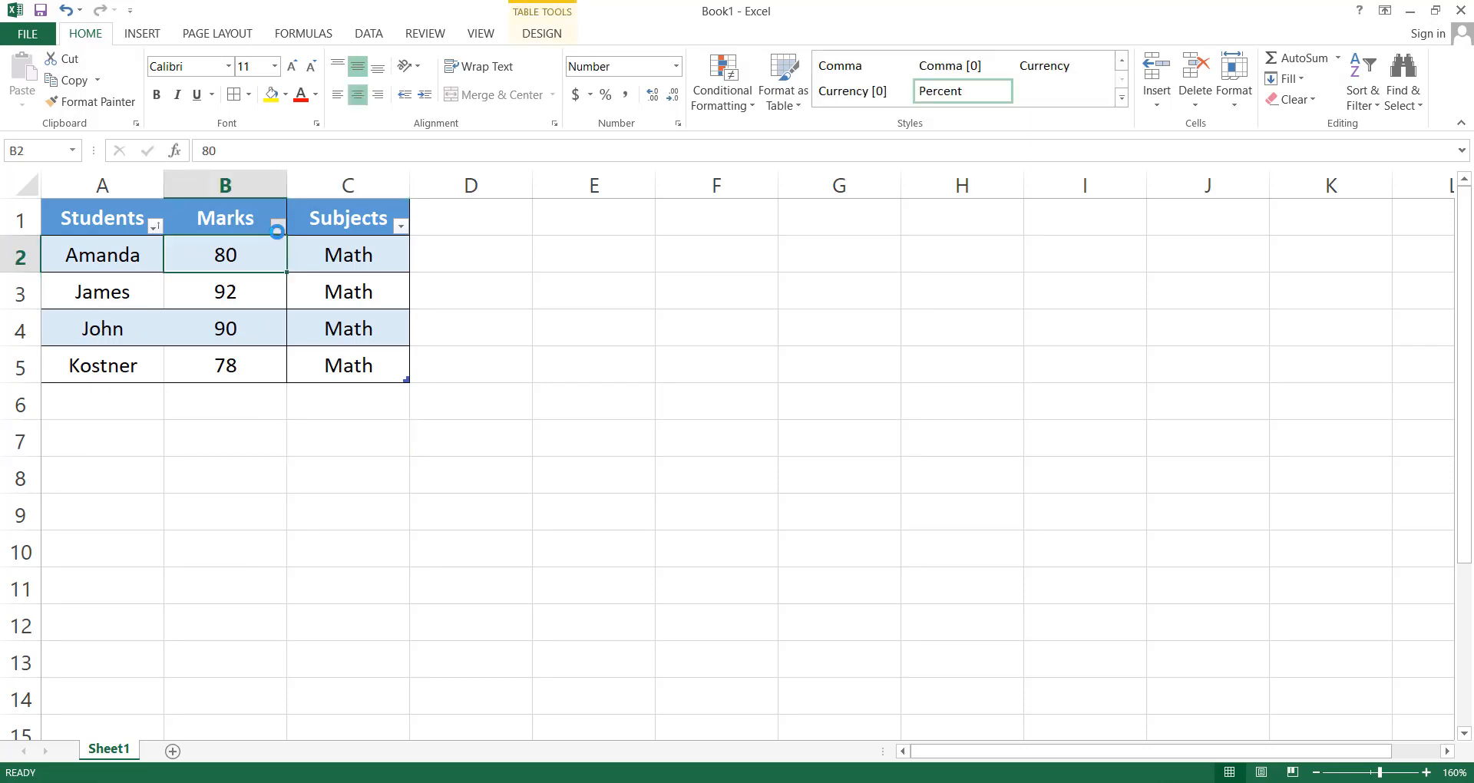
click(277, 225)
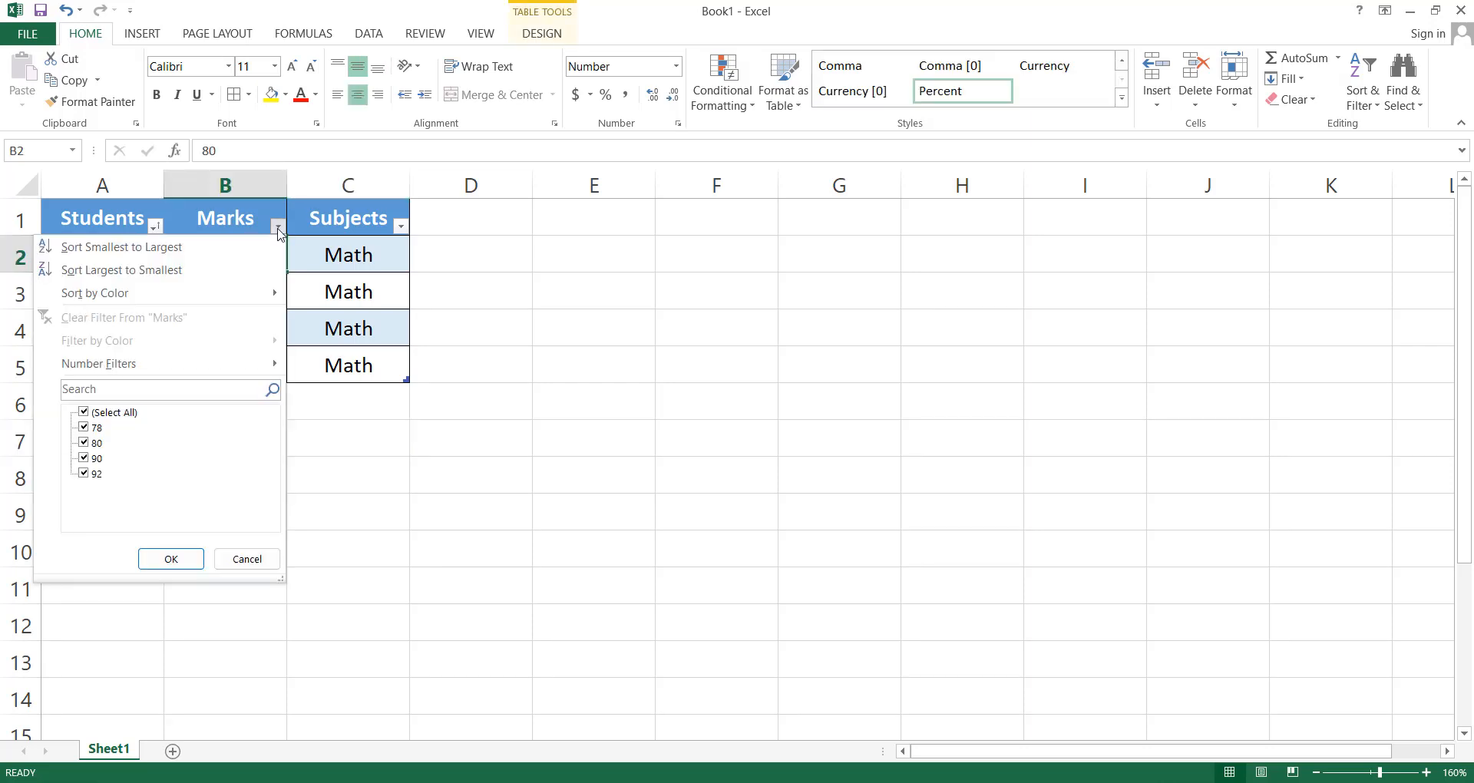
click(164, 249)
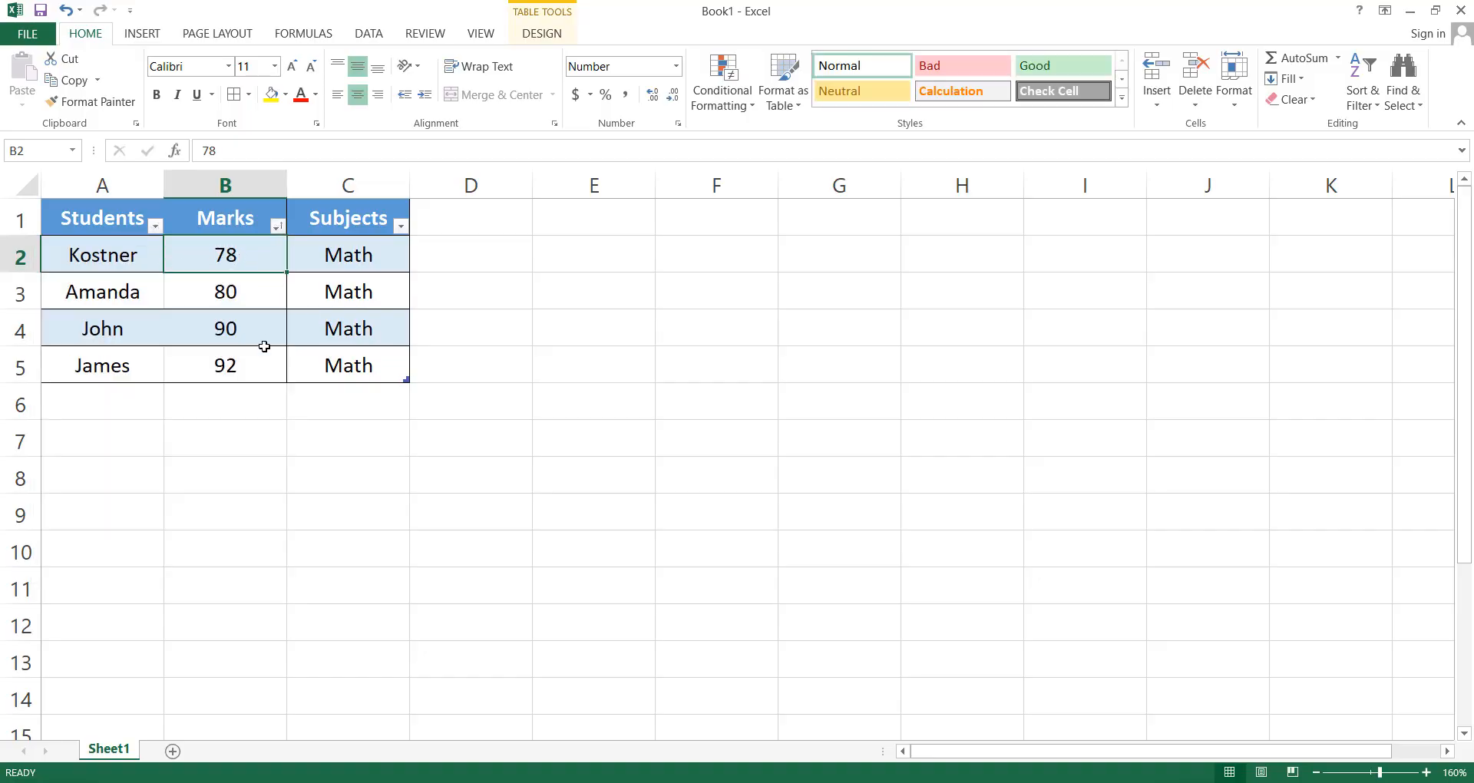
click(277, 227)
mouse_move(264, 293)
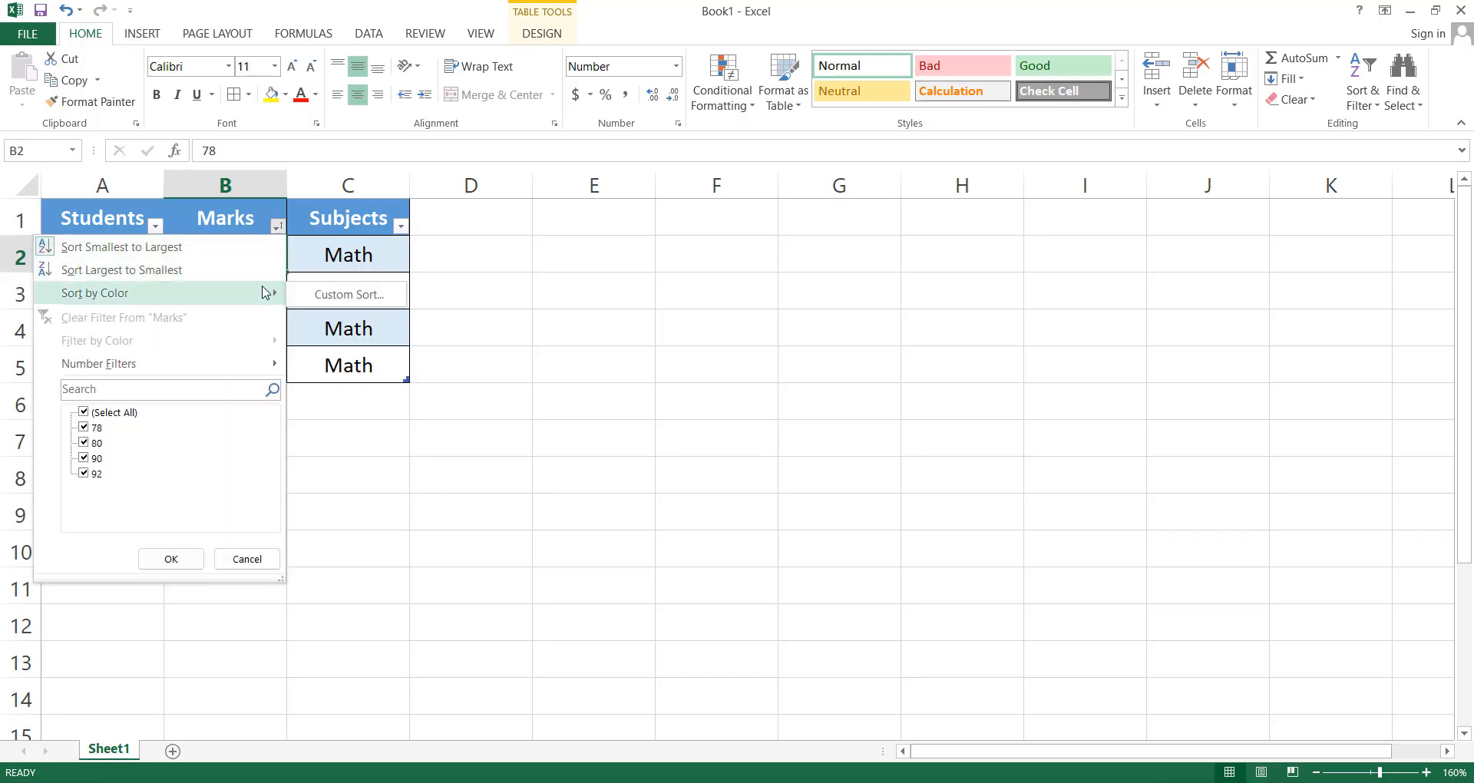
click(578, 365)
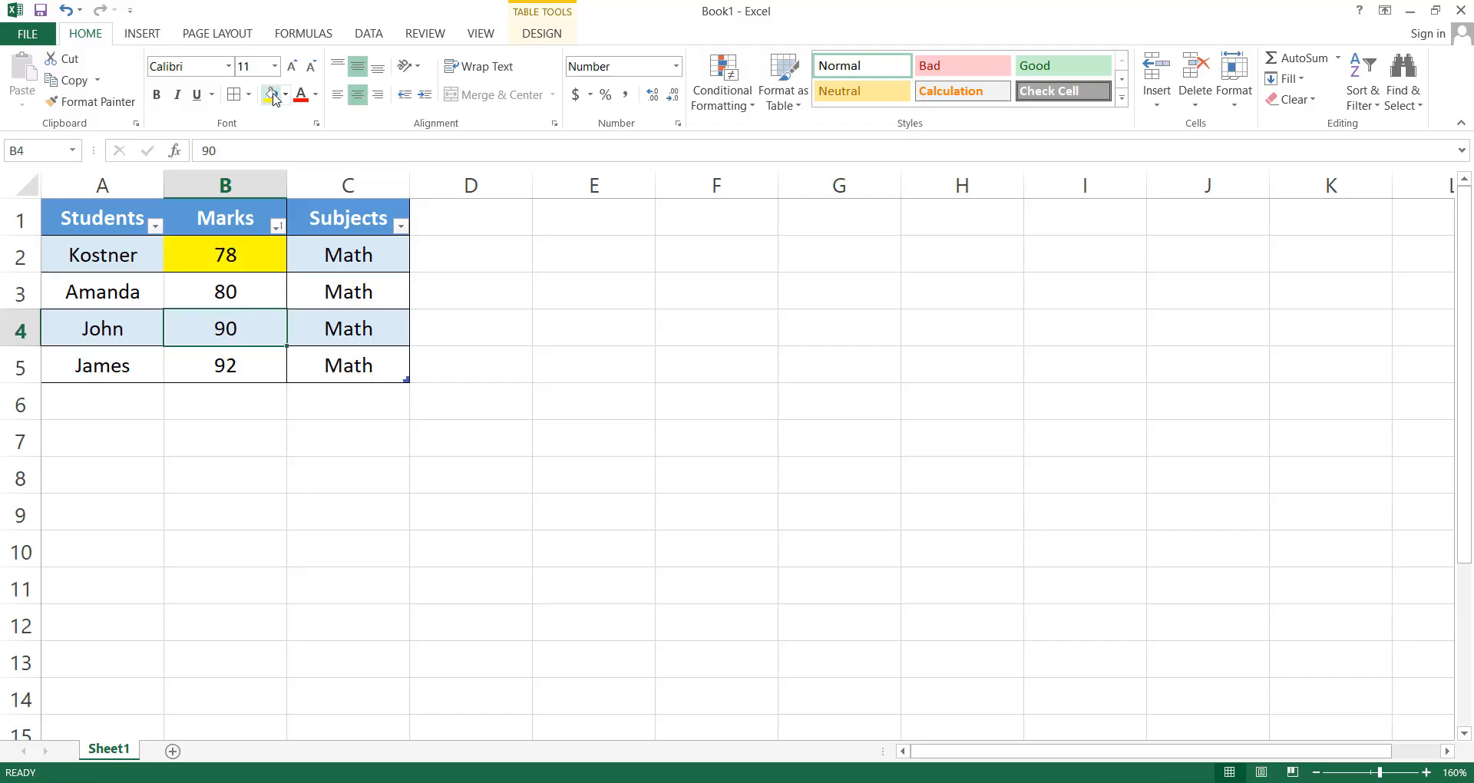
- Fill the Marks cells B4 and B5 with yellow and remove the fill from B2
click(271, 95)
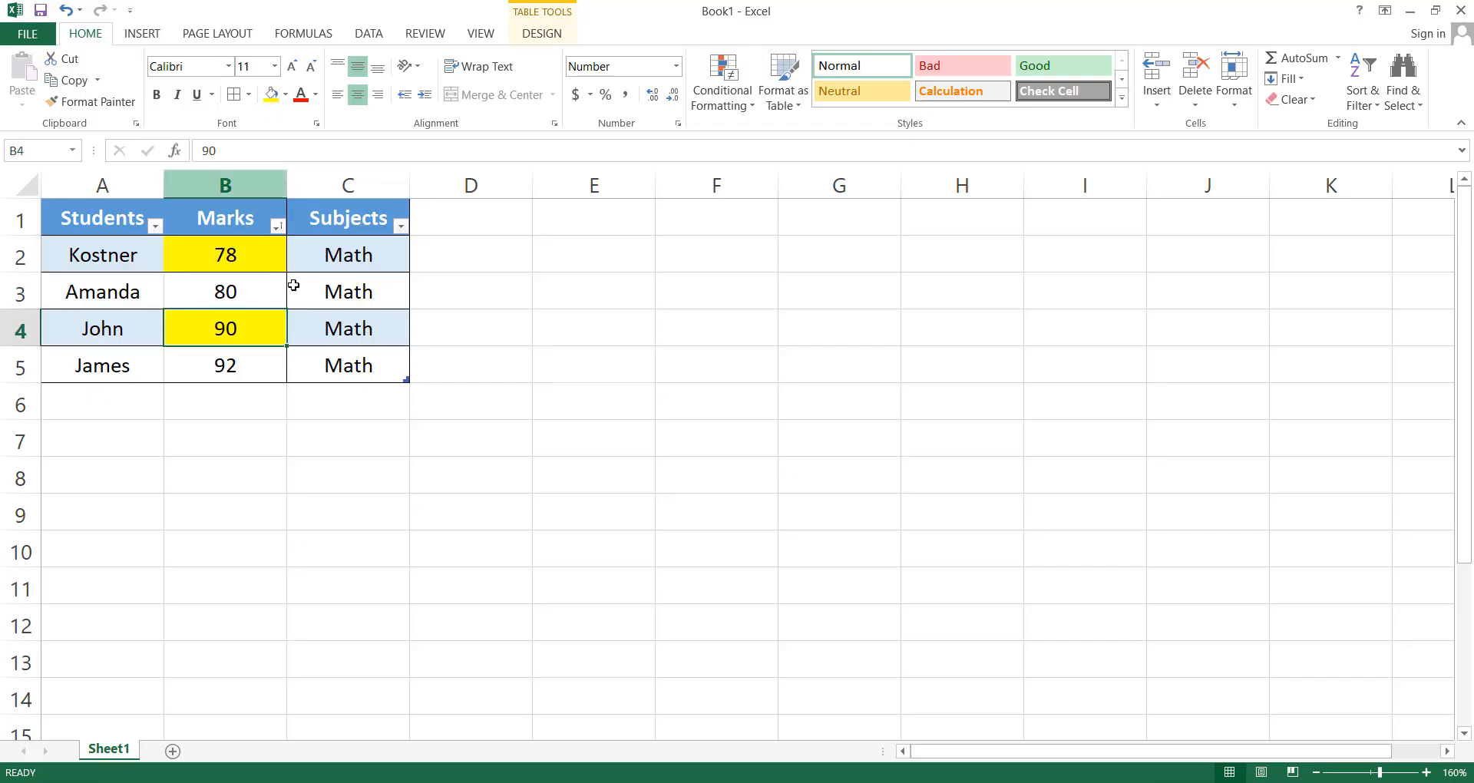
click(495, 373)
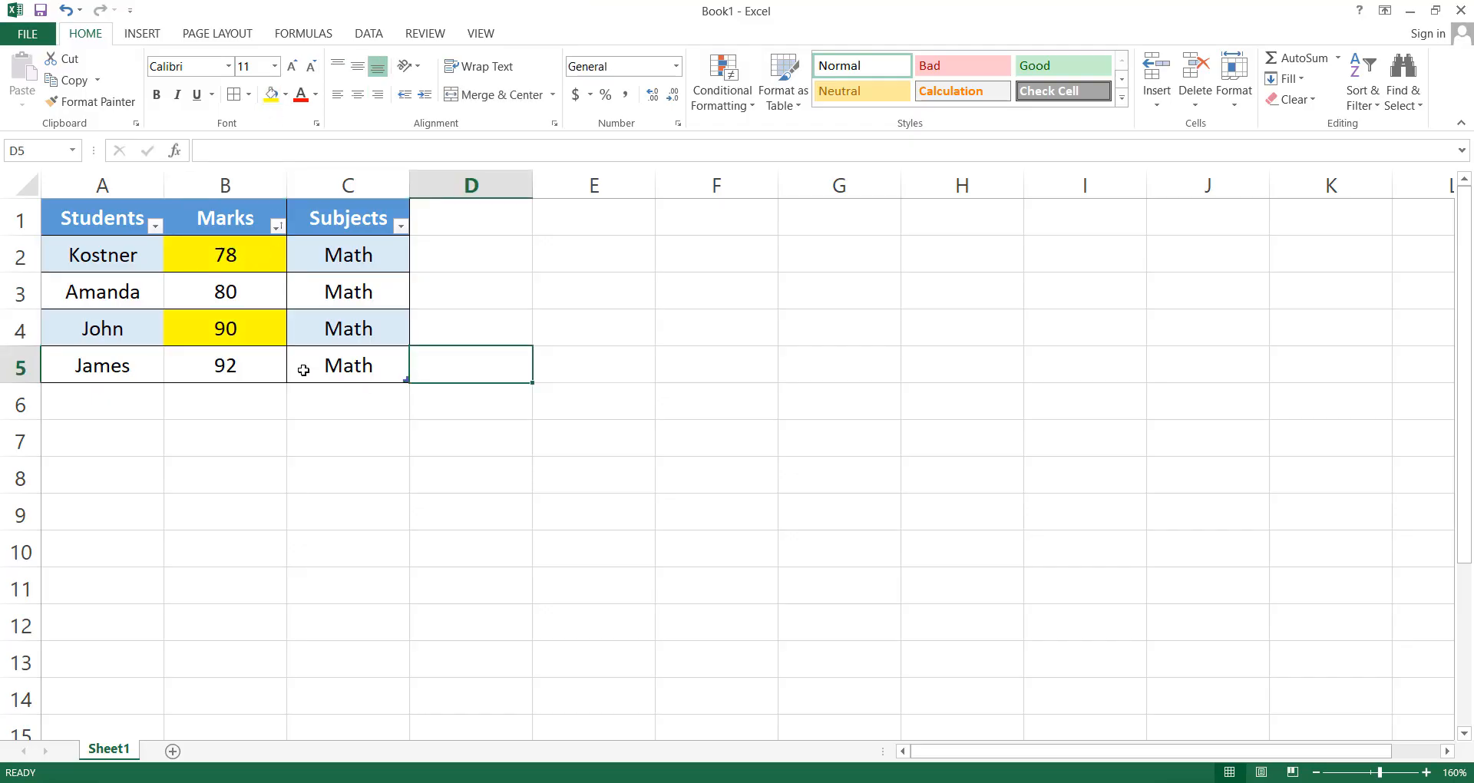
click(240, 364)
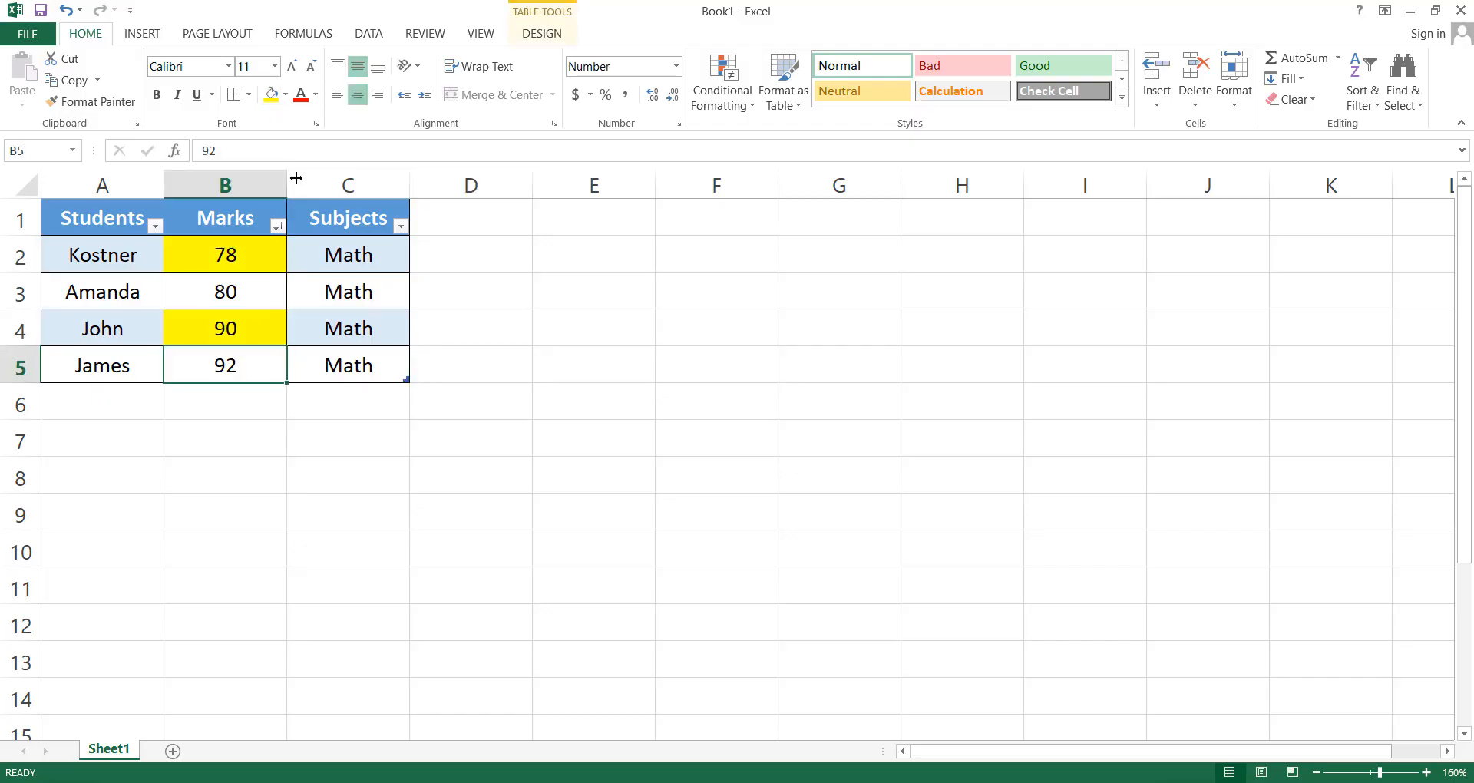
click(271, 95)
click(286, 95)
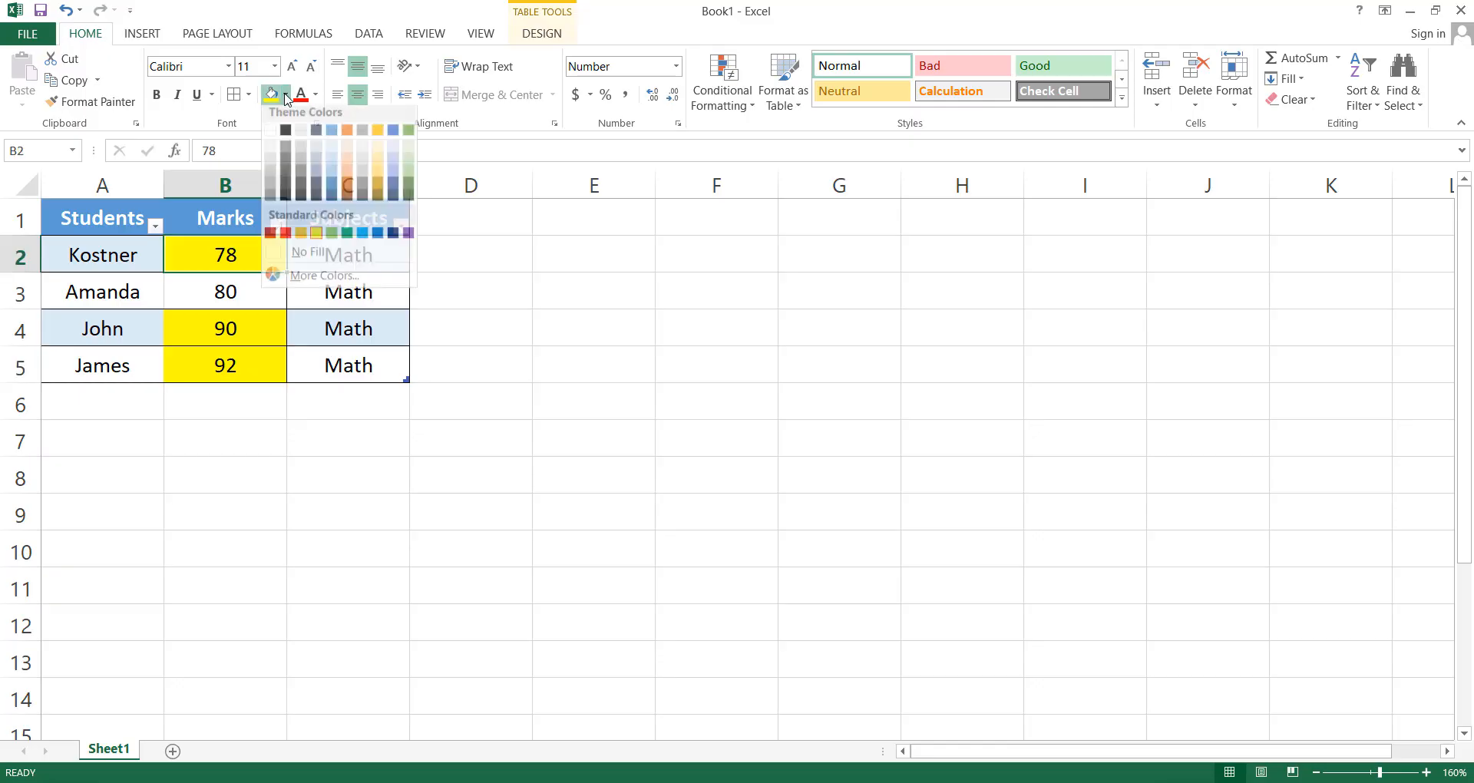
click(306, 251)
- Filter the Marks column by the yellow cell color and clear that filter again
click(276, 225)
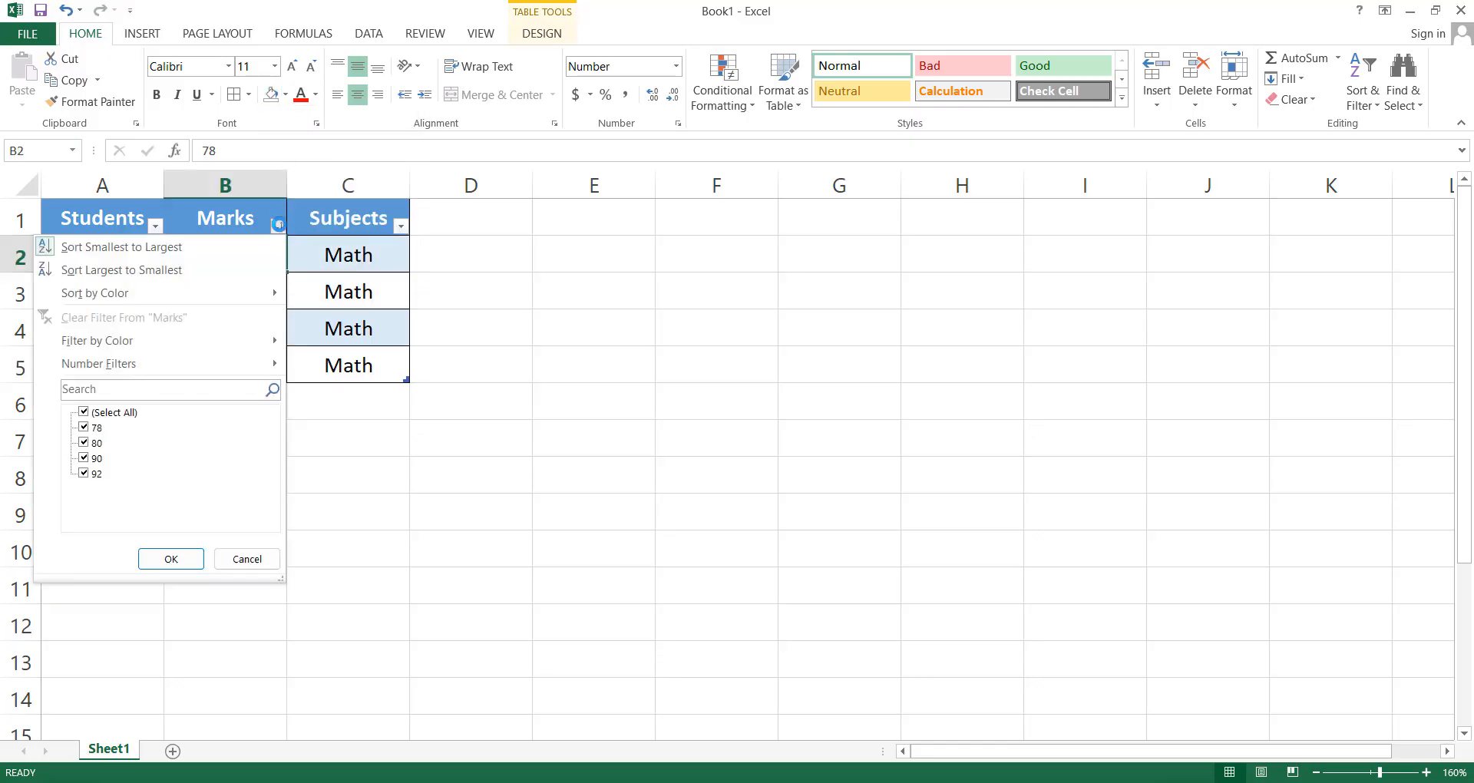
mouse_move(240, 340)
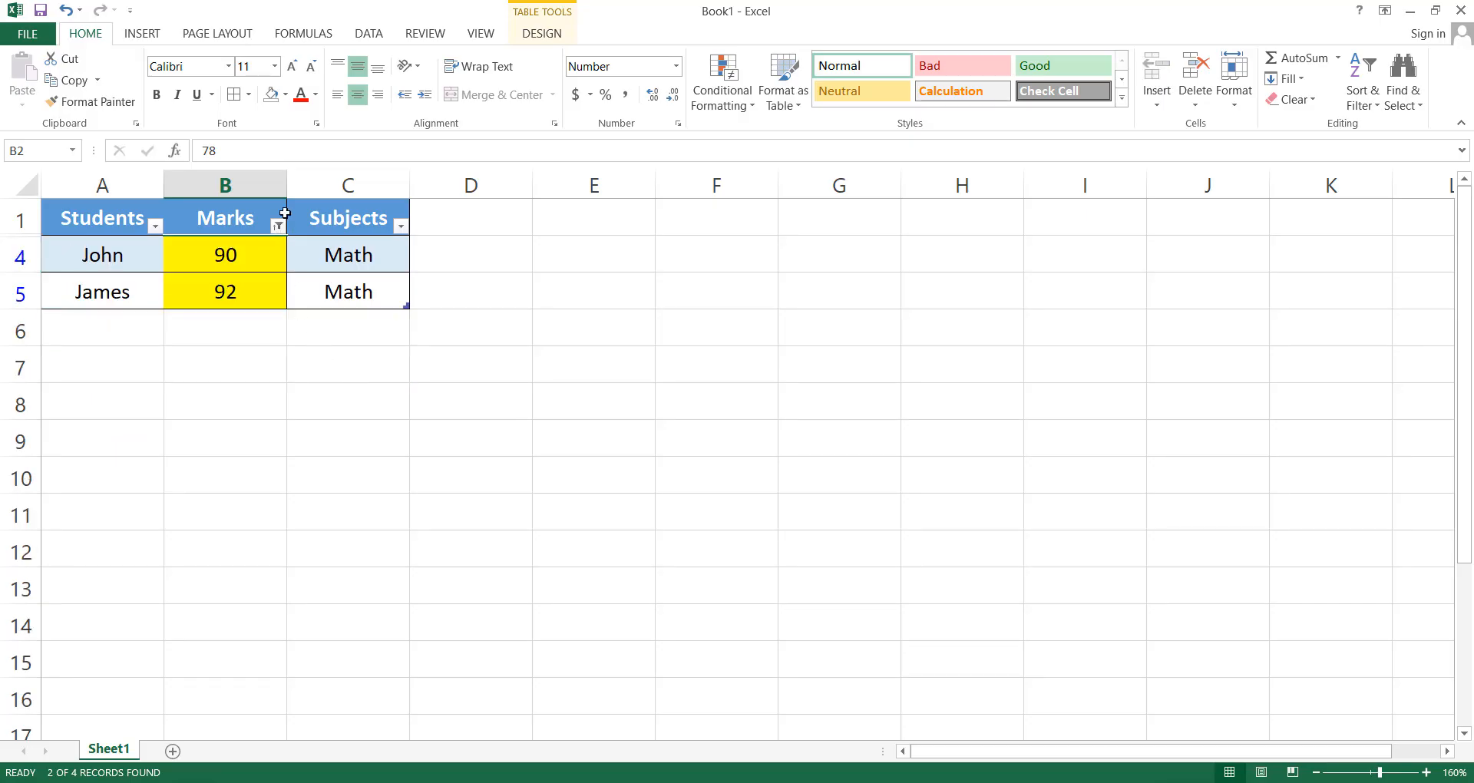
click(277, 225)
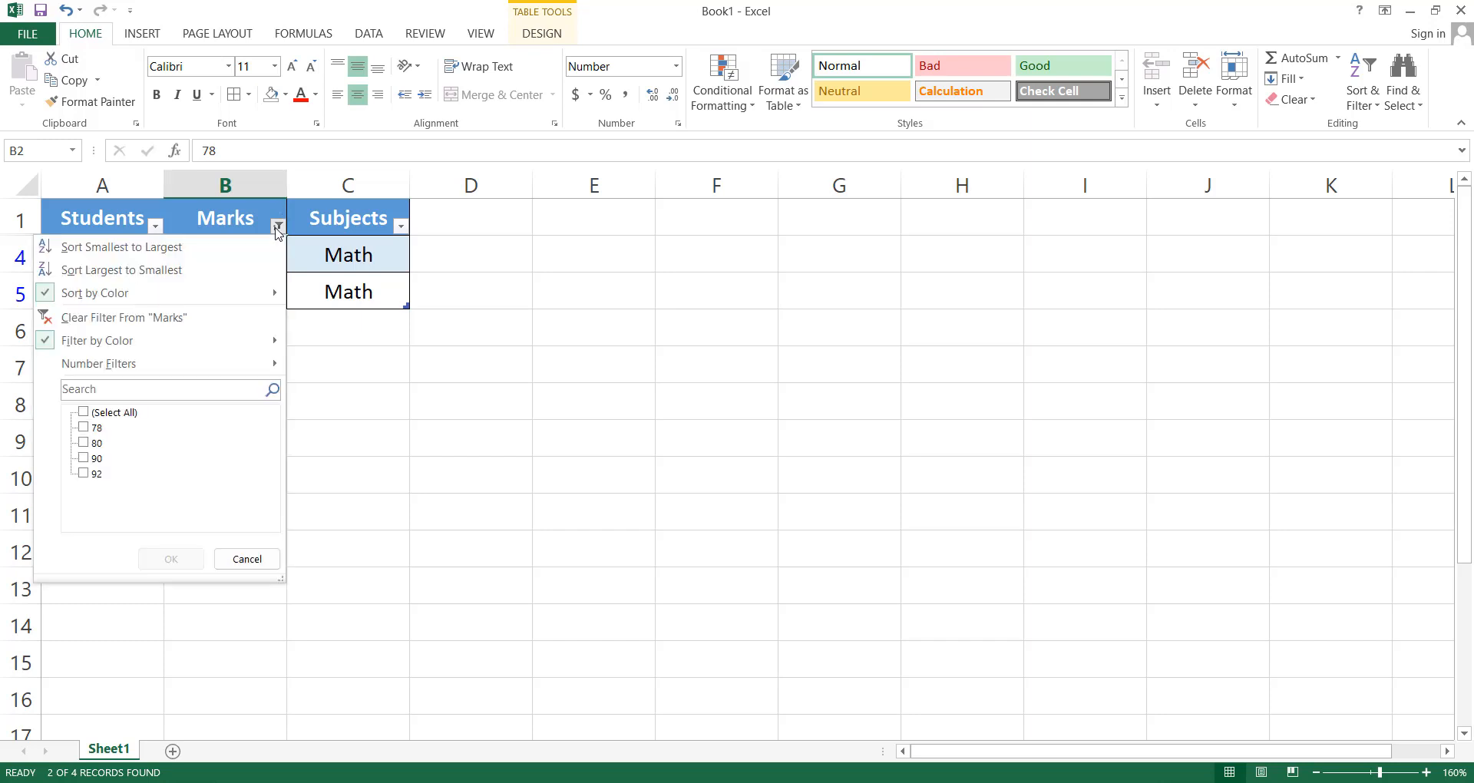
mouse_move(195, 347)
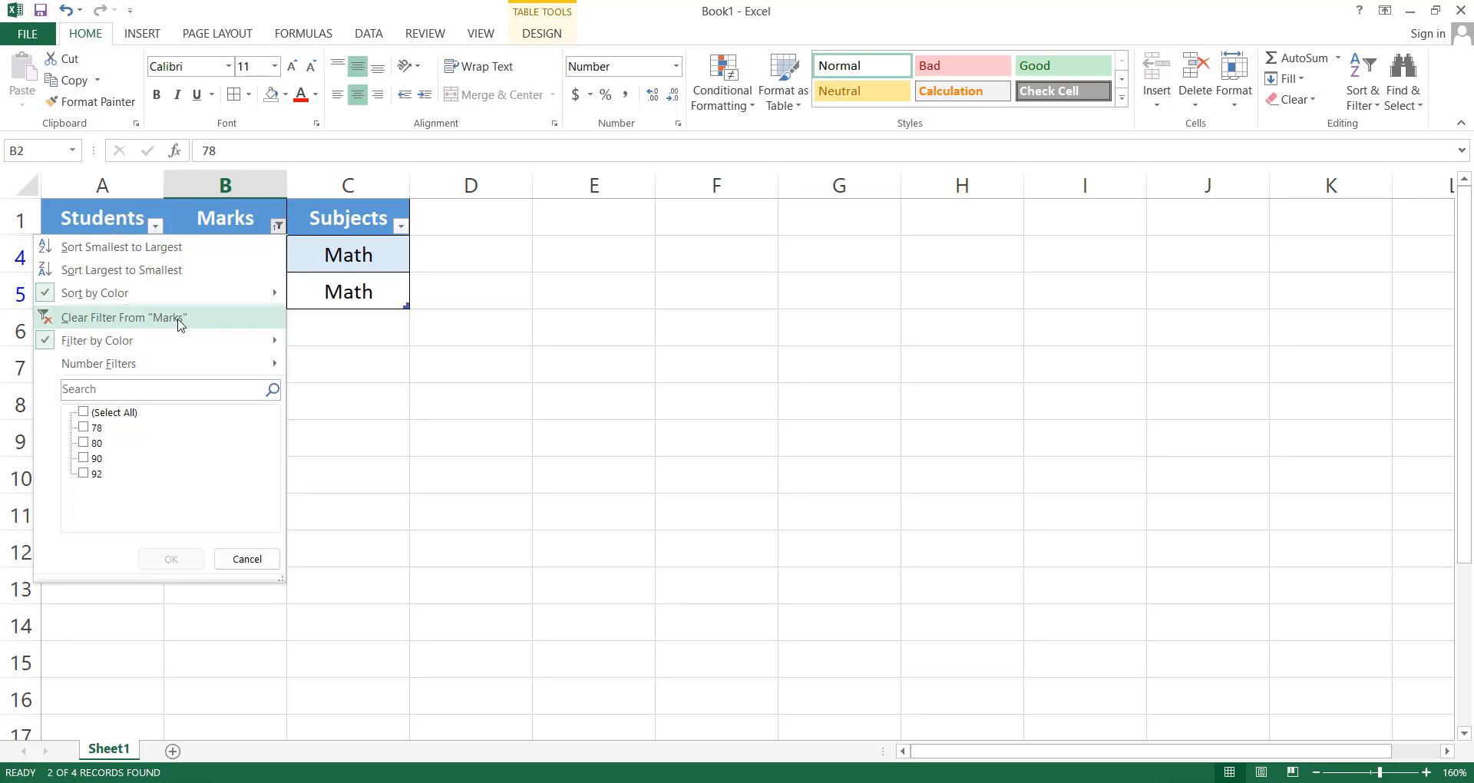
click(181, 317)
- Sort the Marks column by cell color with the yellow cells on top
click(278, 225)
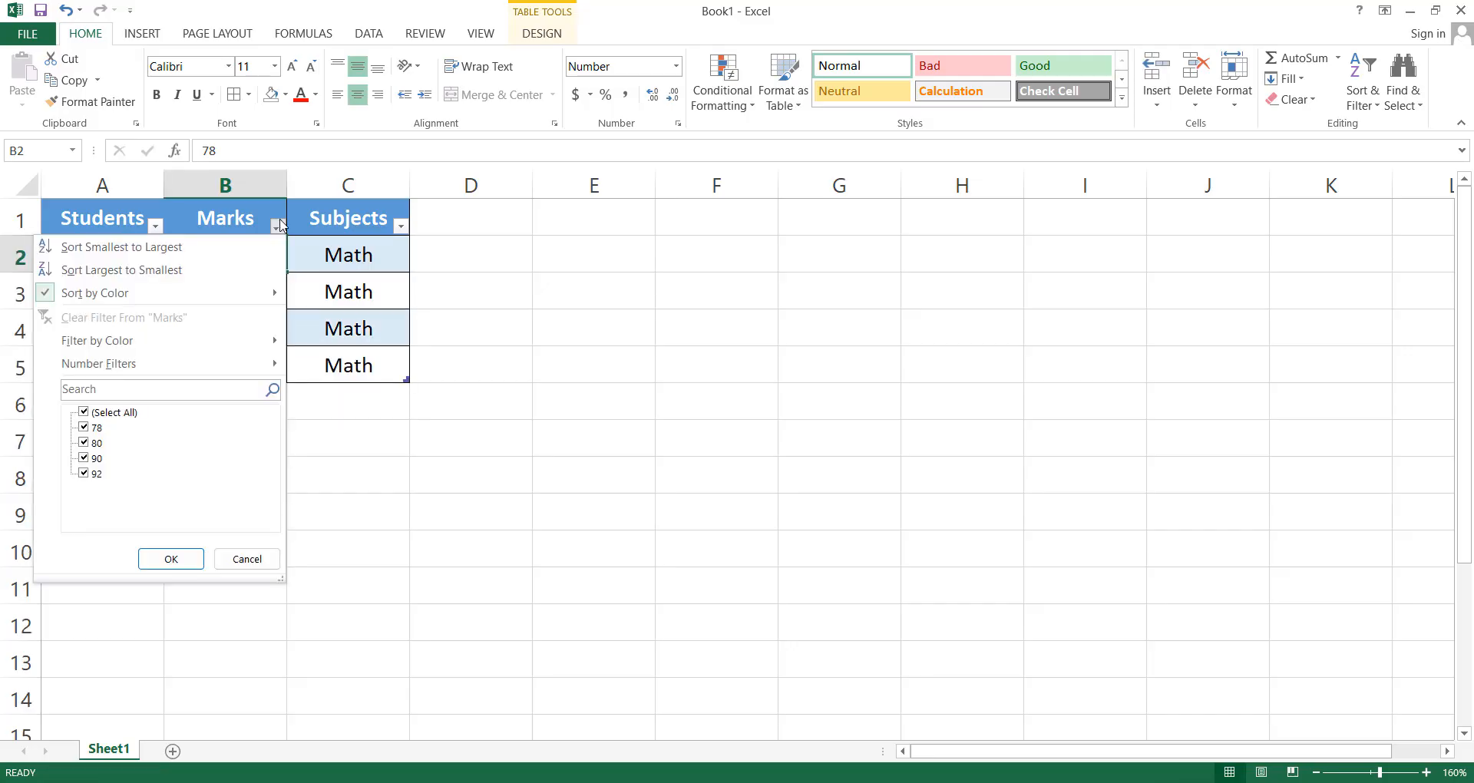
mouse_move(253, 290)
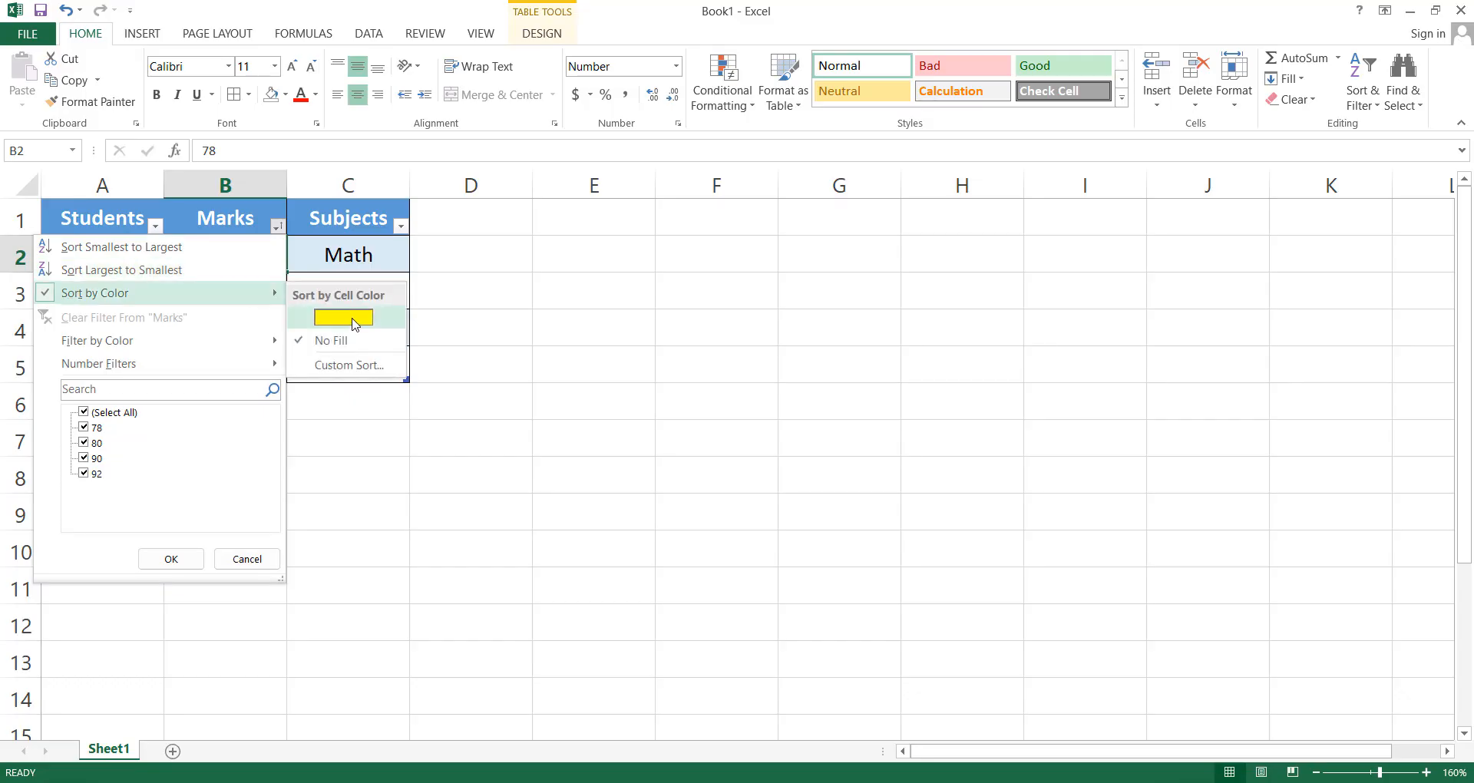
click(320, 319)
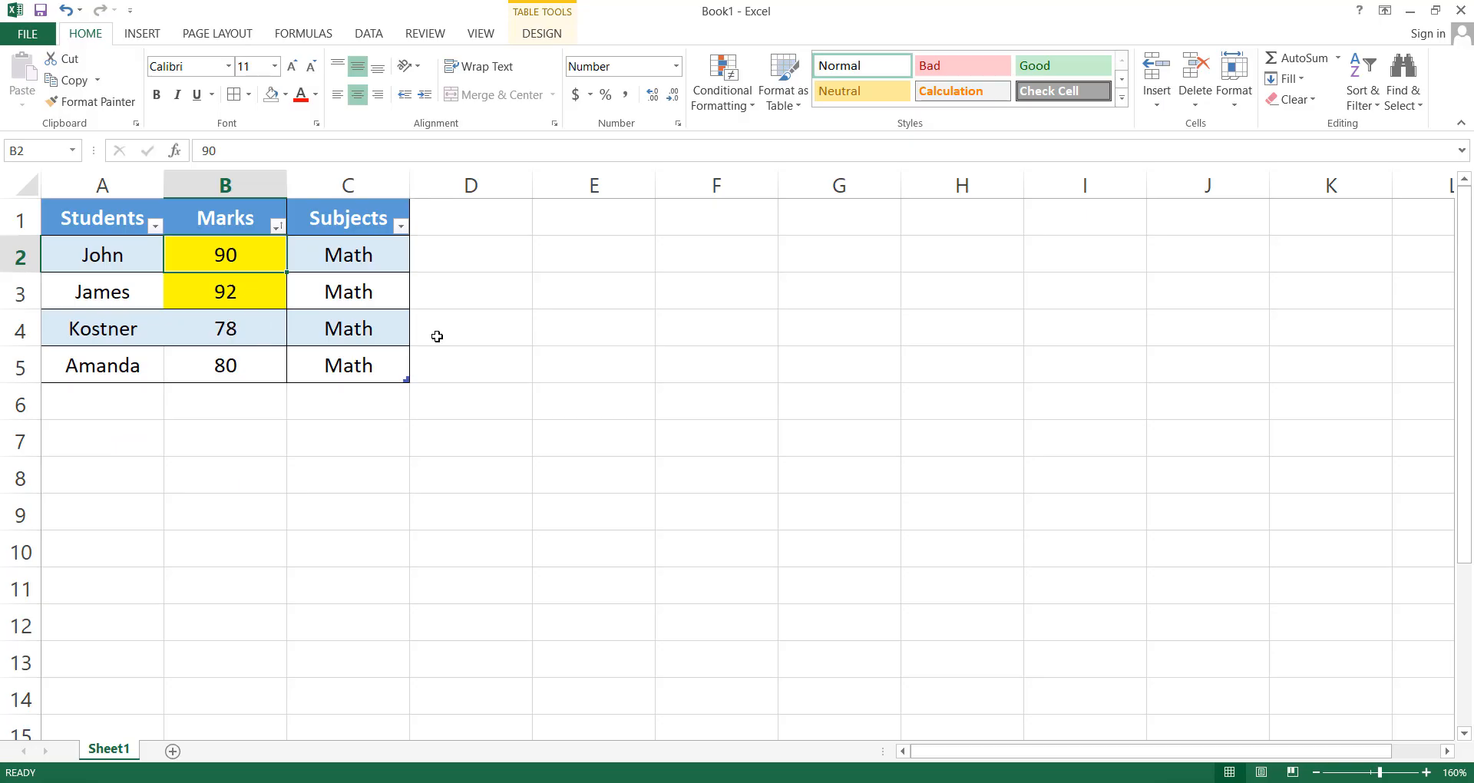
click(430, 334)
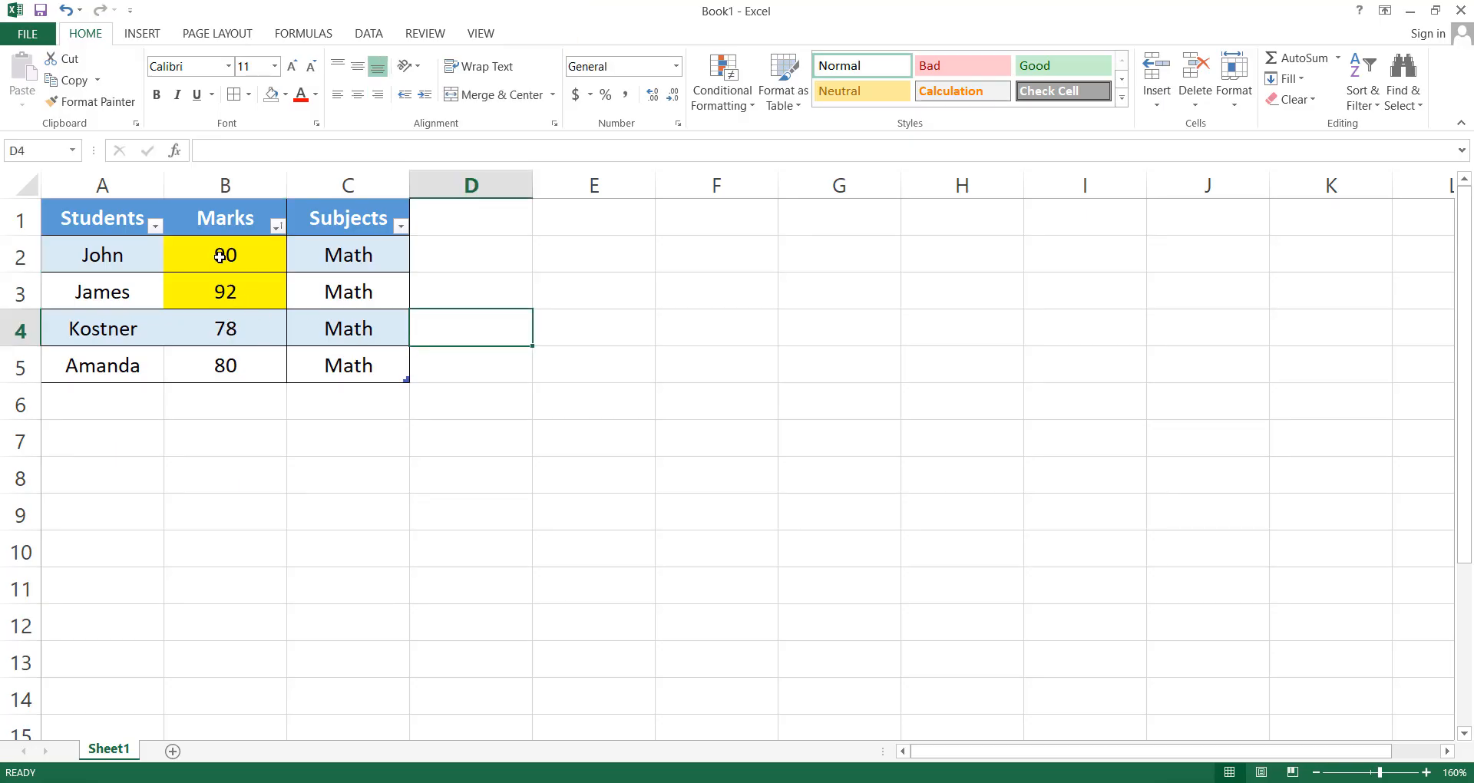
- Remove the yellow fill from the Marks cells B2 to B4
drag(220, 257, 223, 330)
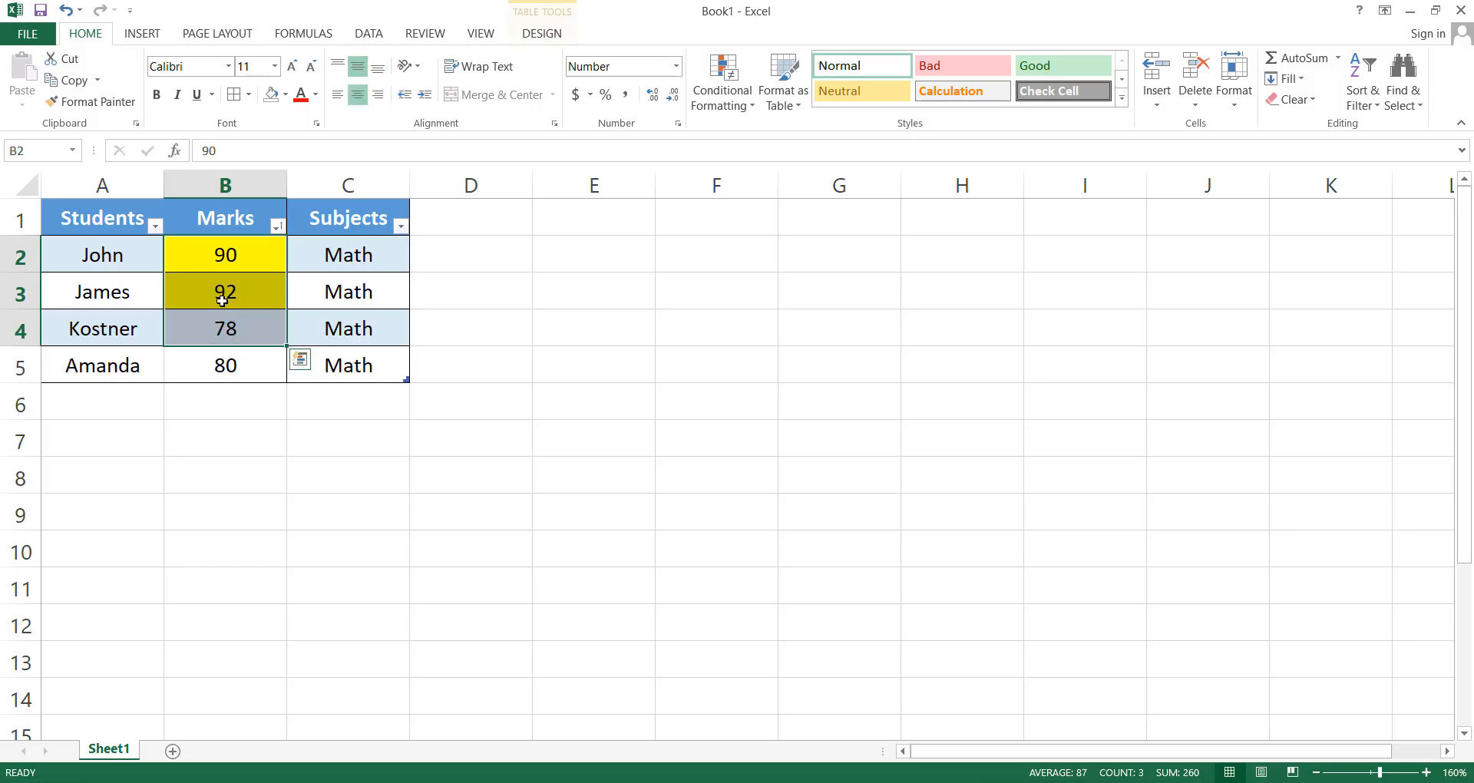
click(270, 95)
click(340, 343)
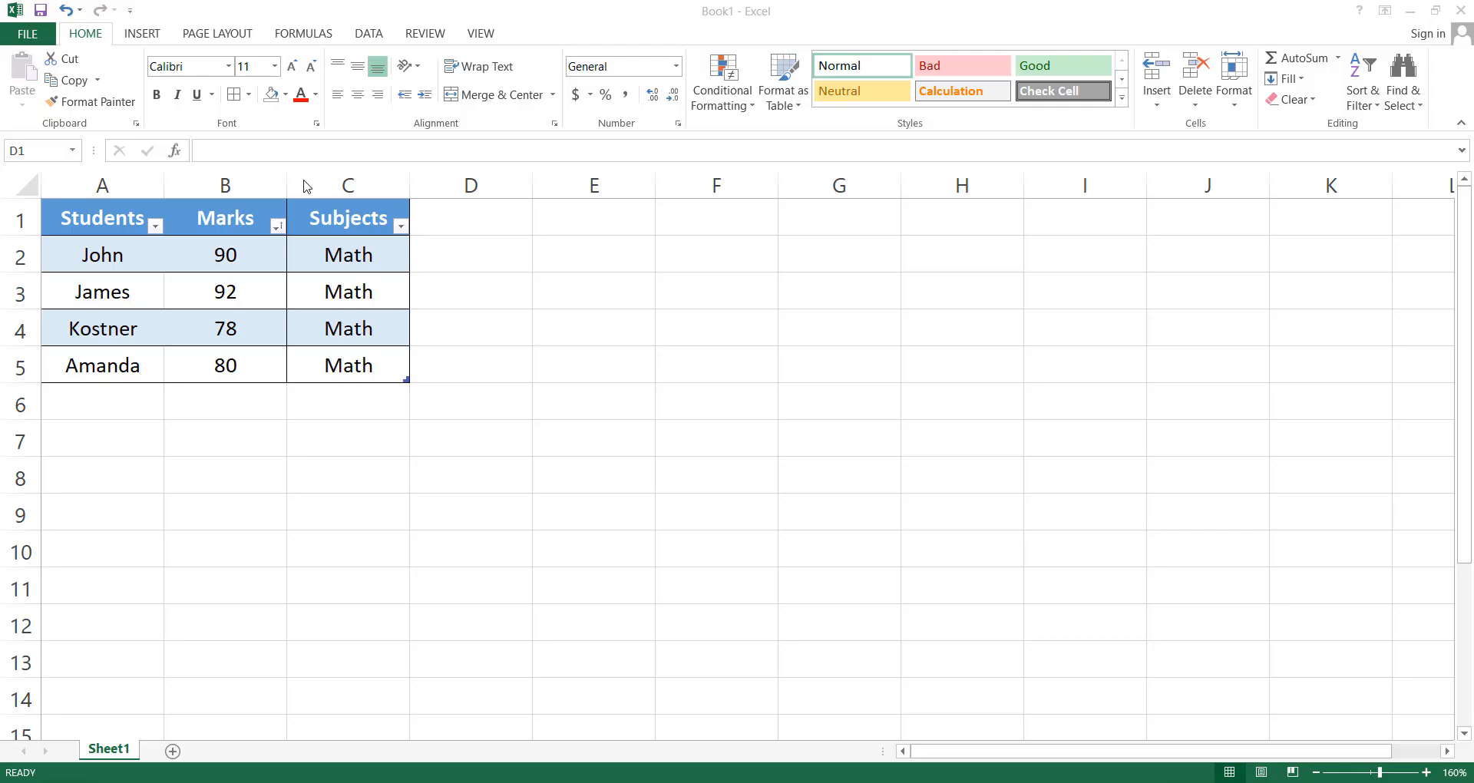
- Insert a new blank table column between Marks and Subjects
click(303, 175)
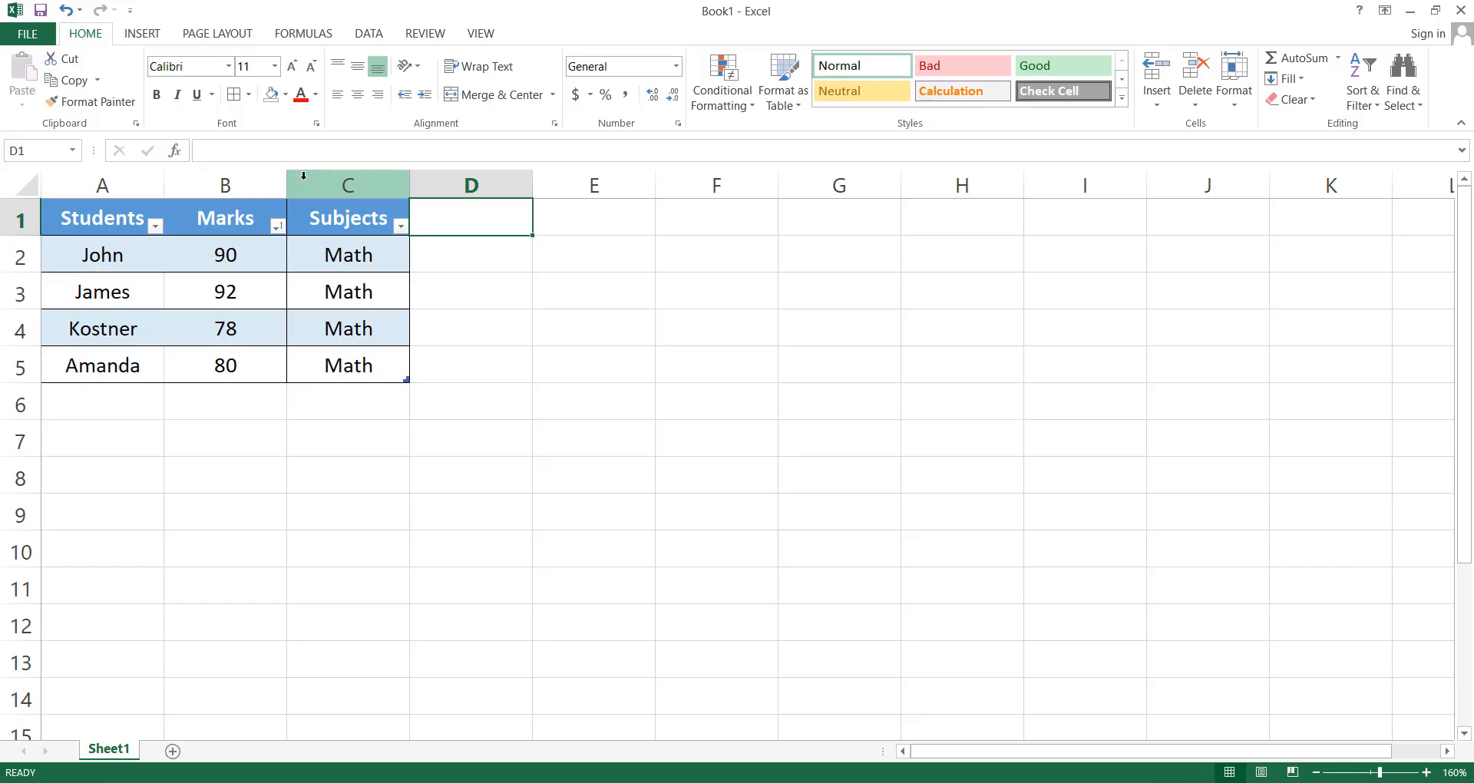
click(303, 175)
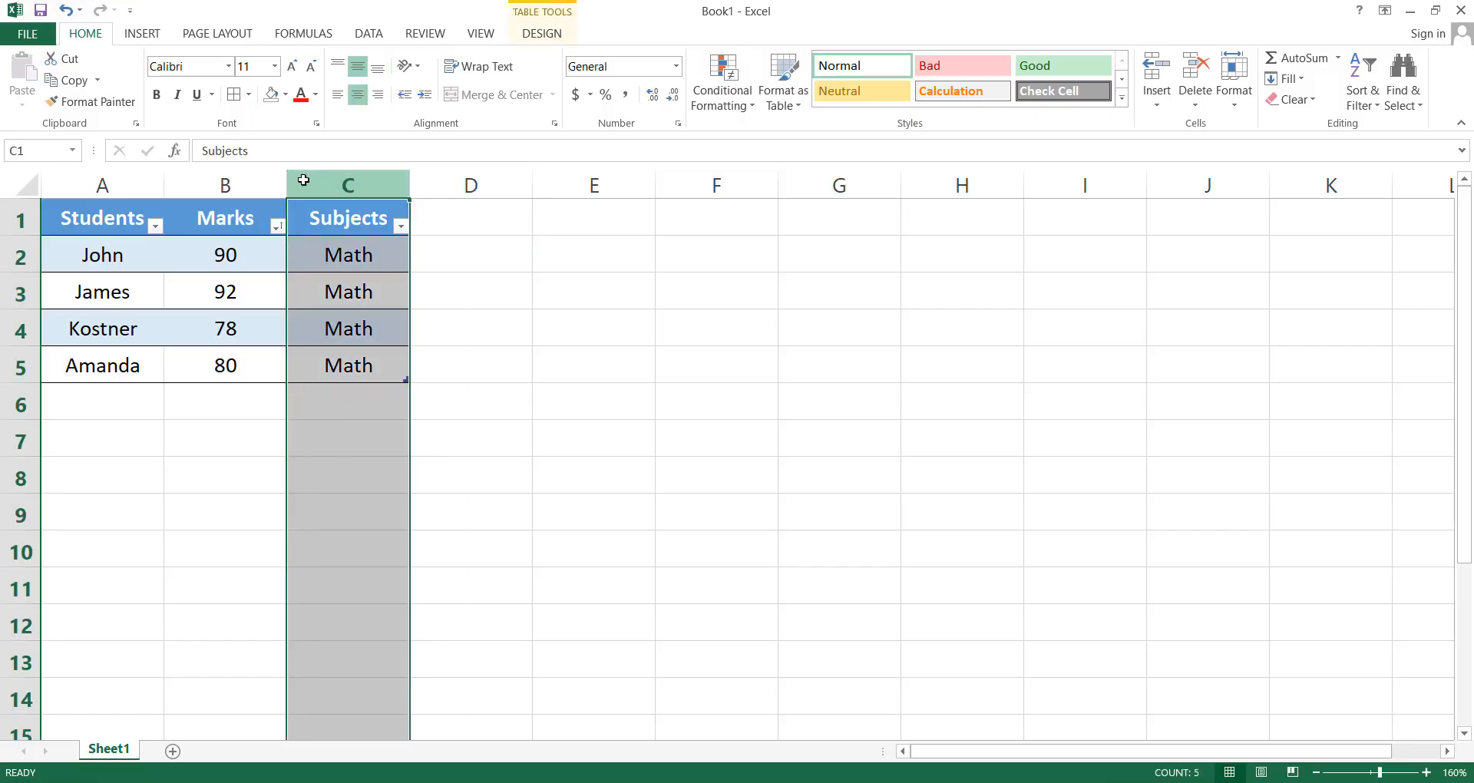
right_click(303, 175)
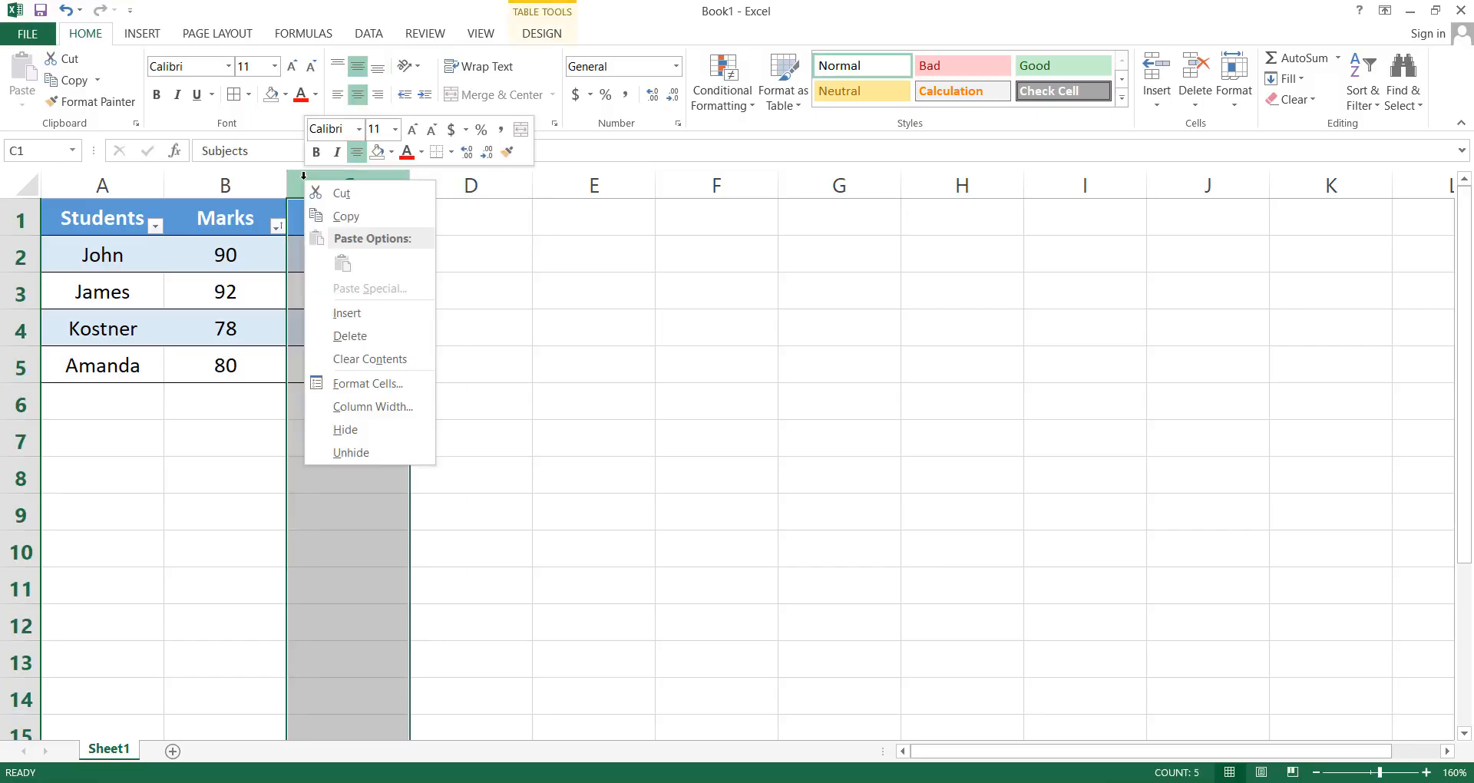
click(367, 314)
- Name the new column's header in C1 "Percentage" with a capital P
double_click(358, 218)
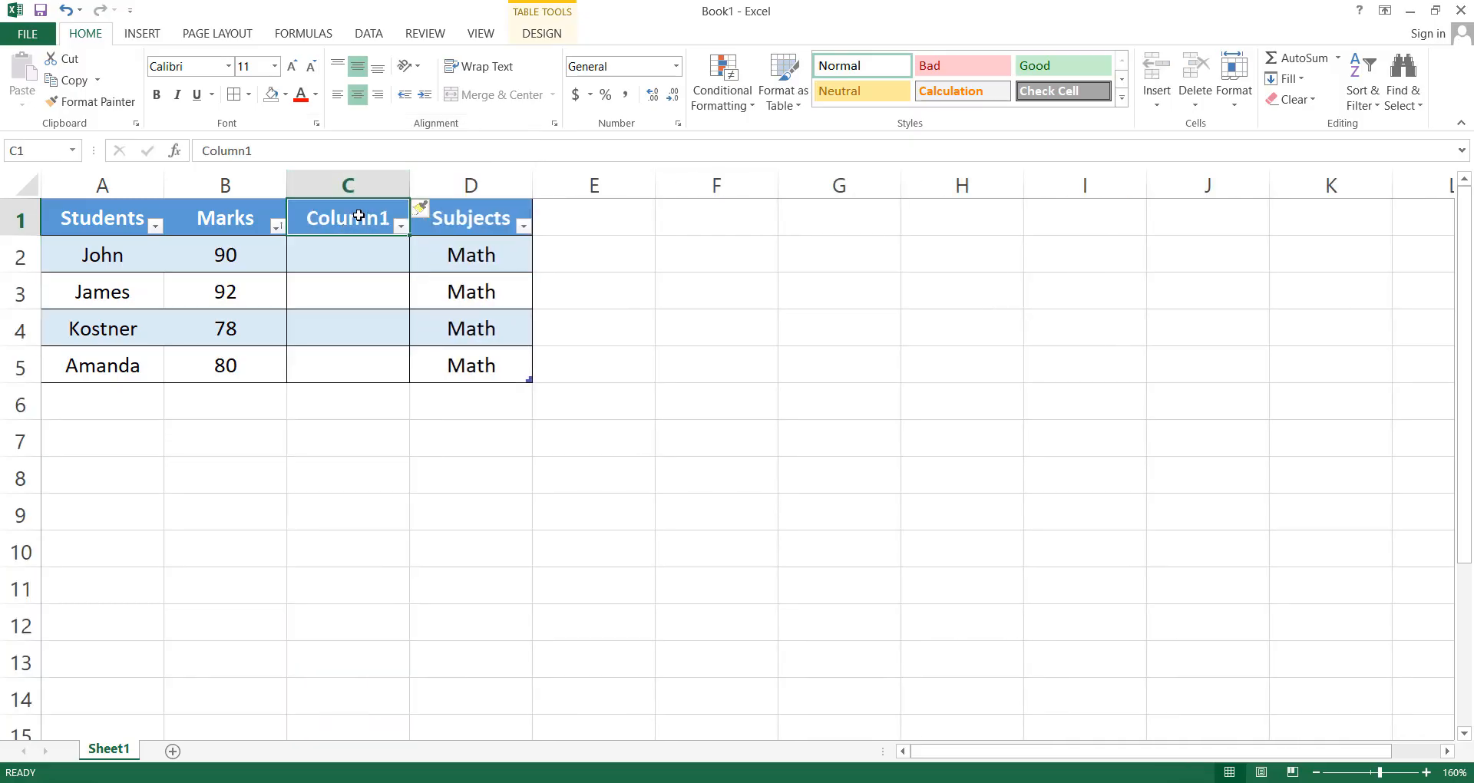
drag(390, 218, 301, 218)
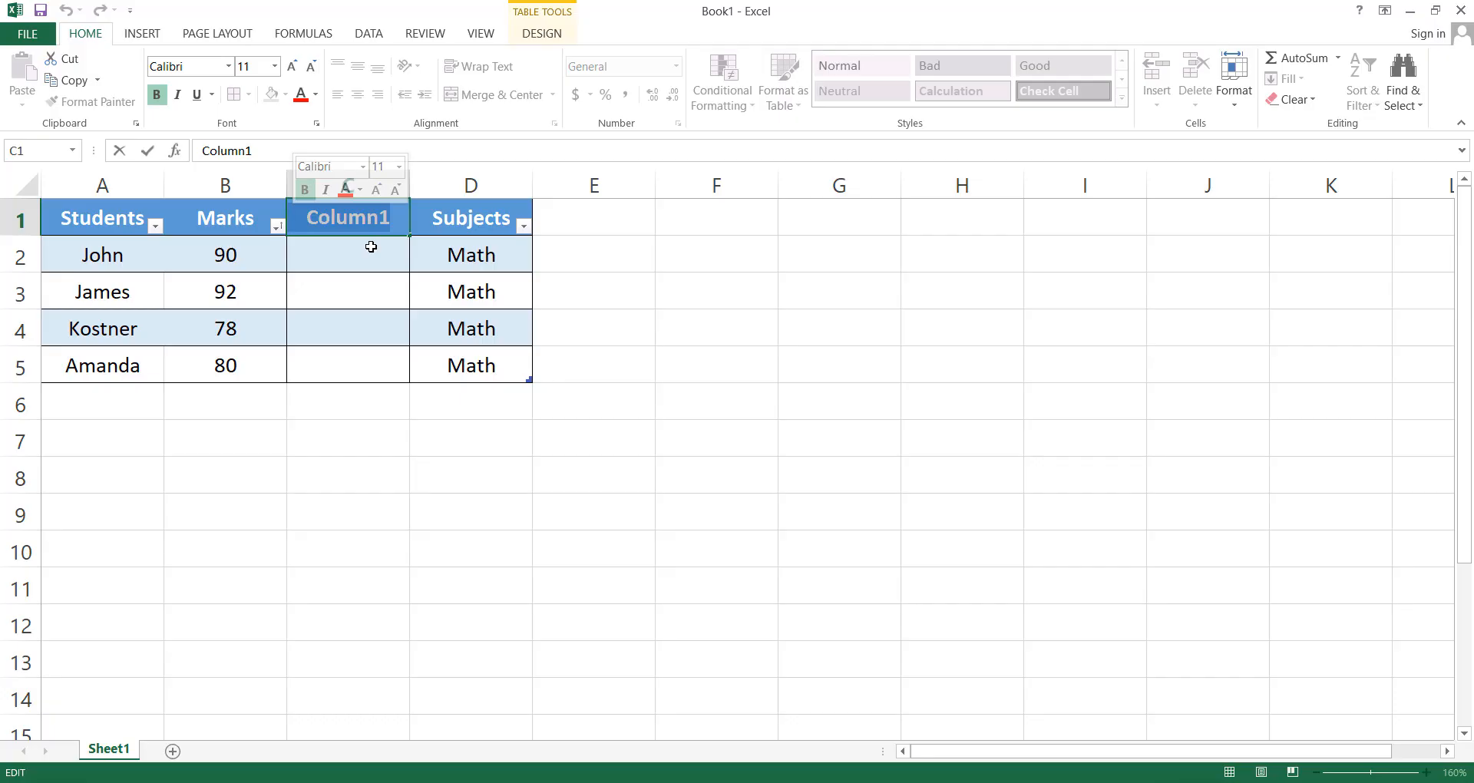
text(percentage)
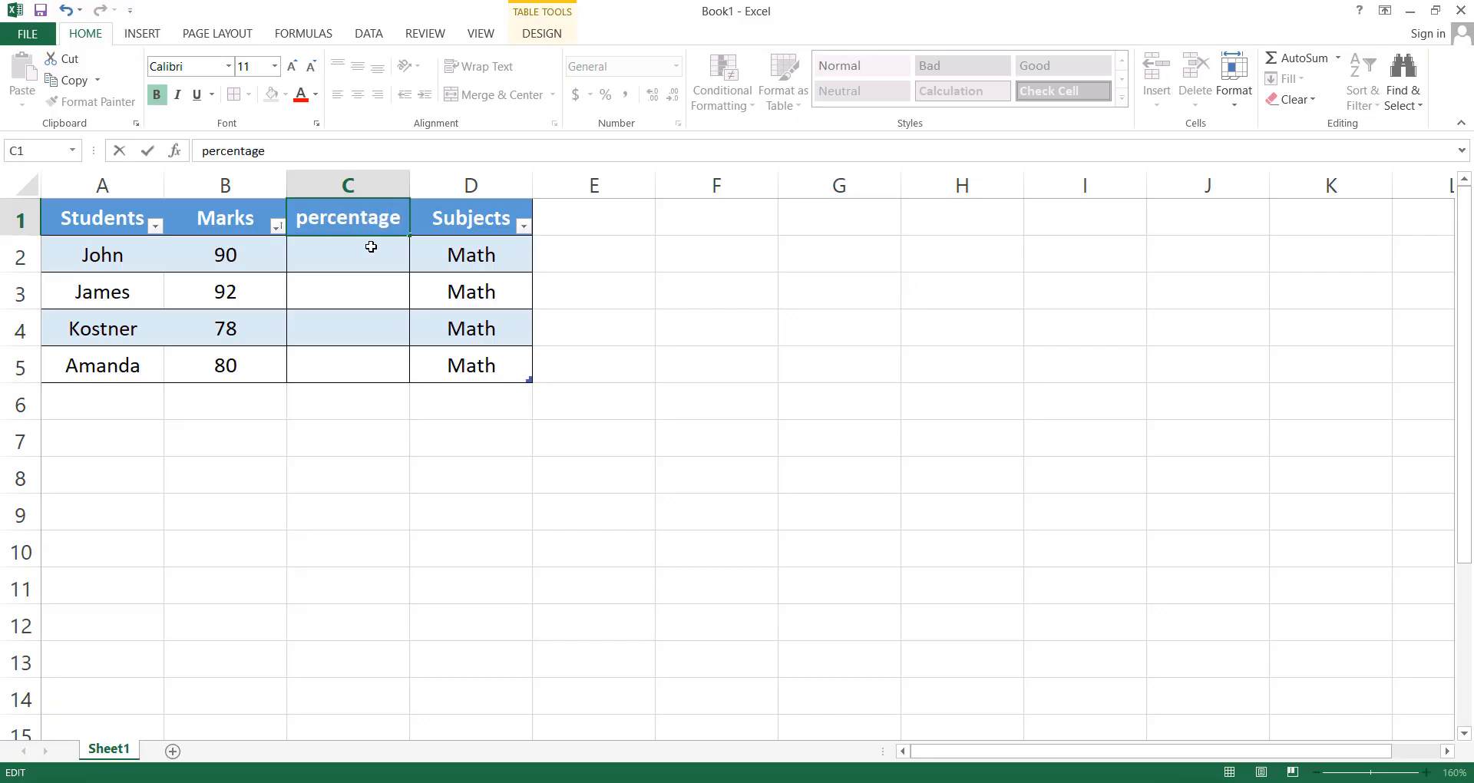
click(371, 246)
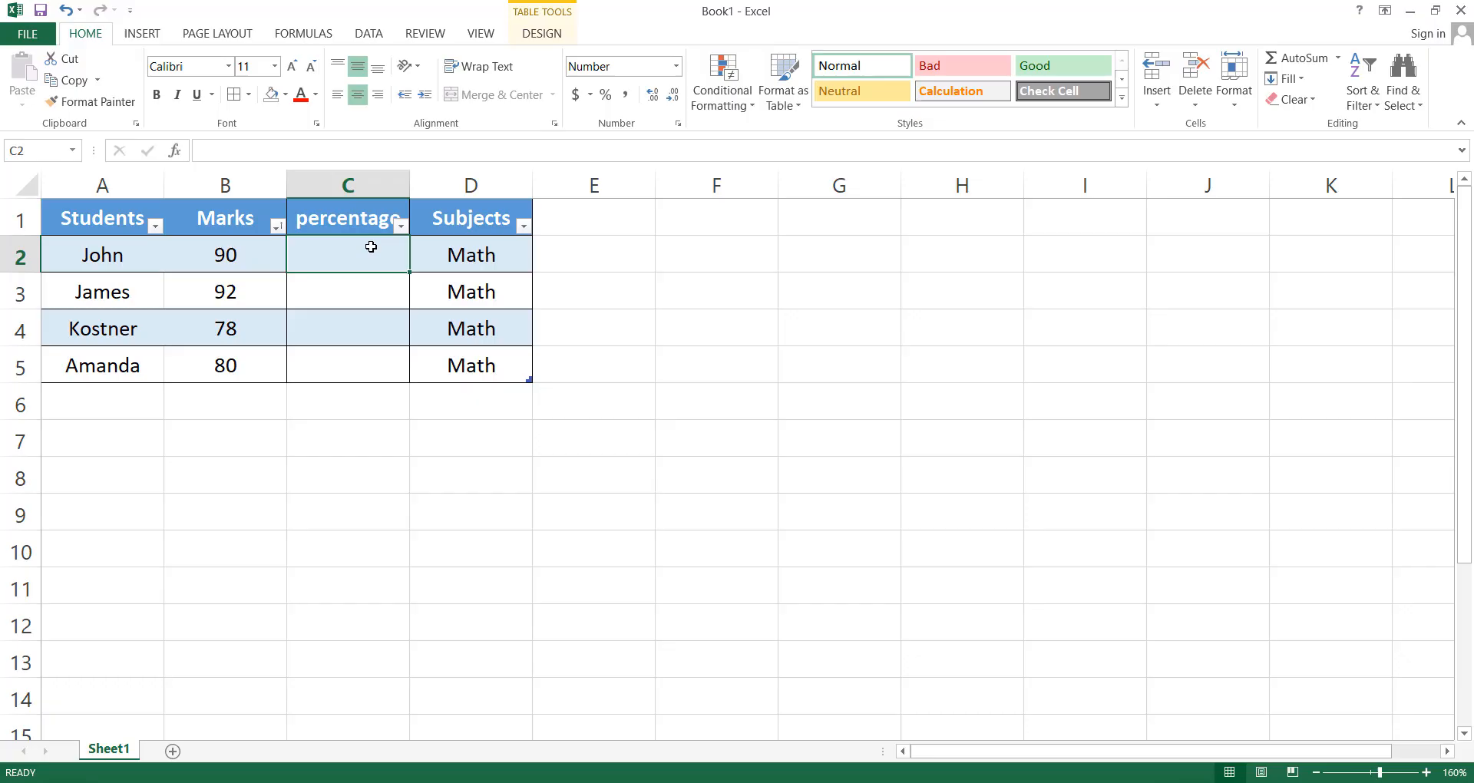
double_click(307, 220)
key(BackSpace)
text(P)
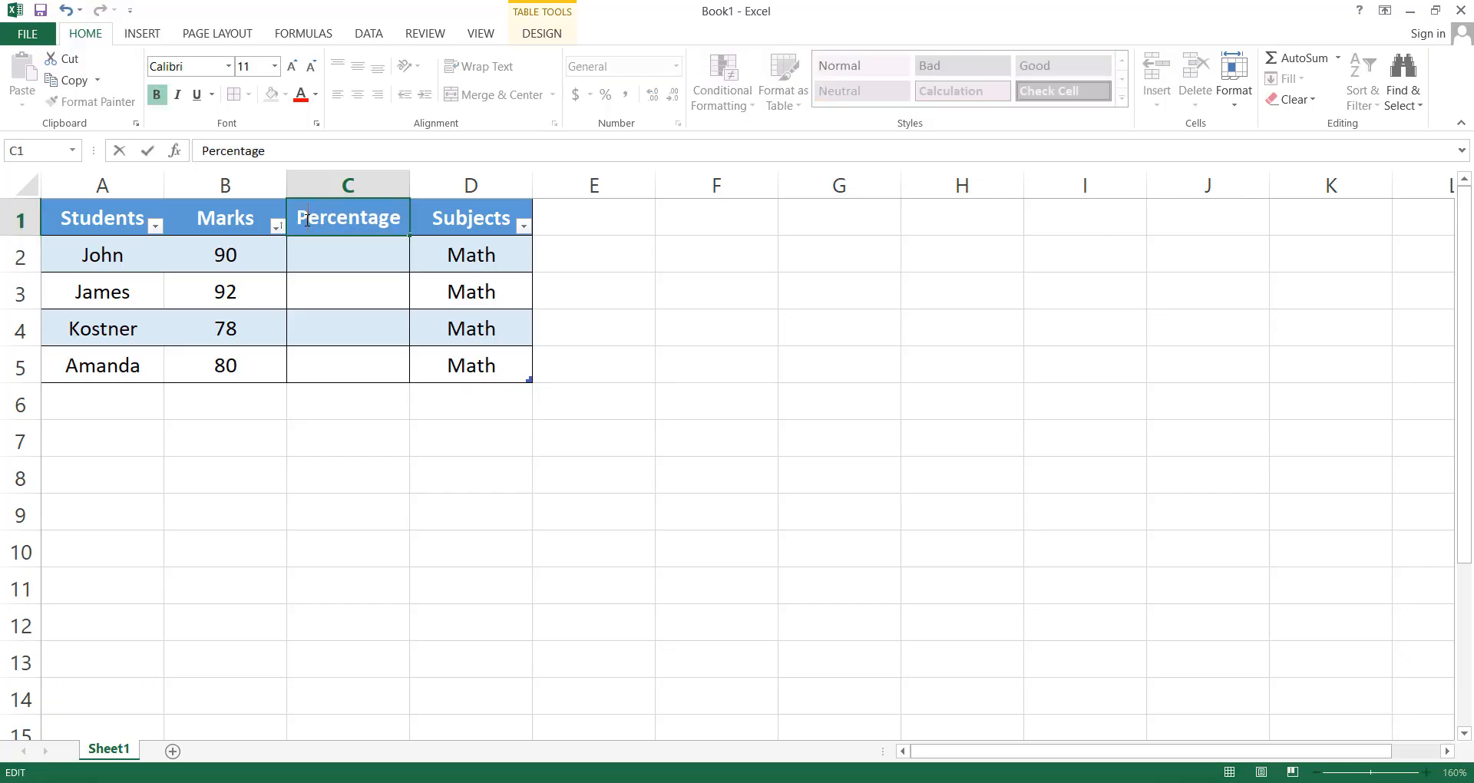
click(322, 239)
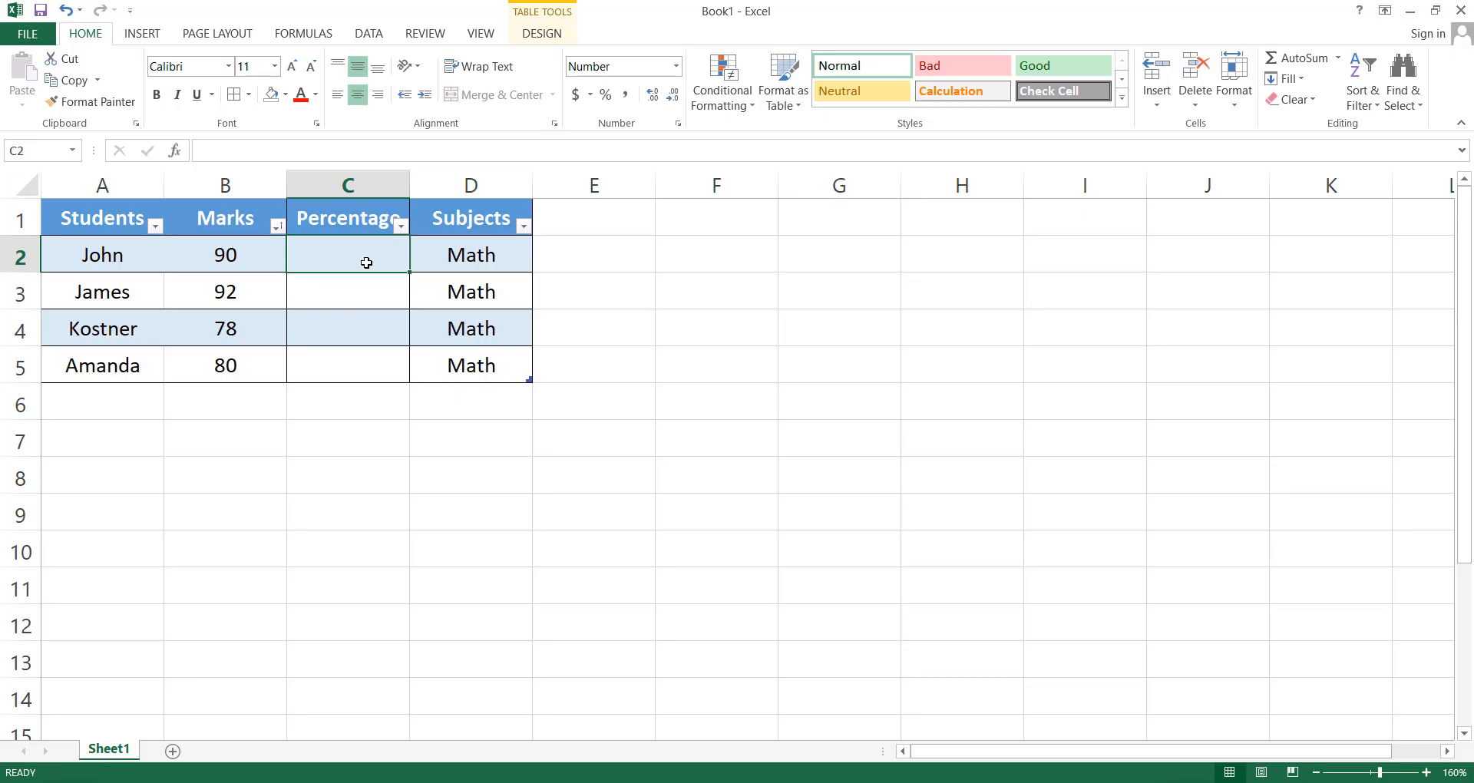
text(=)
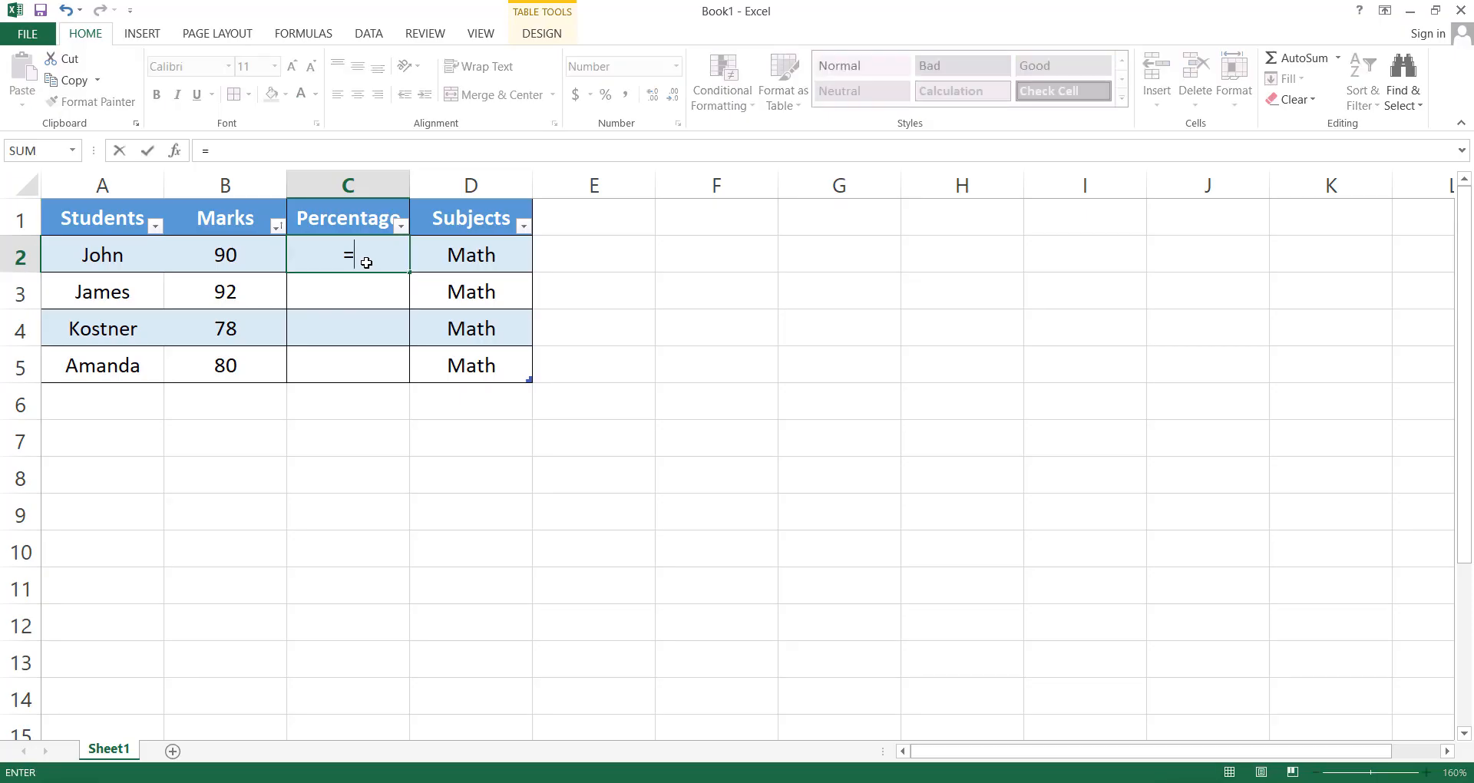
click(223, 259)
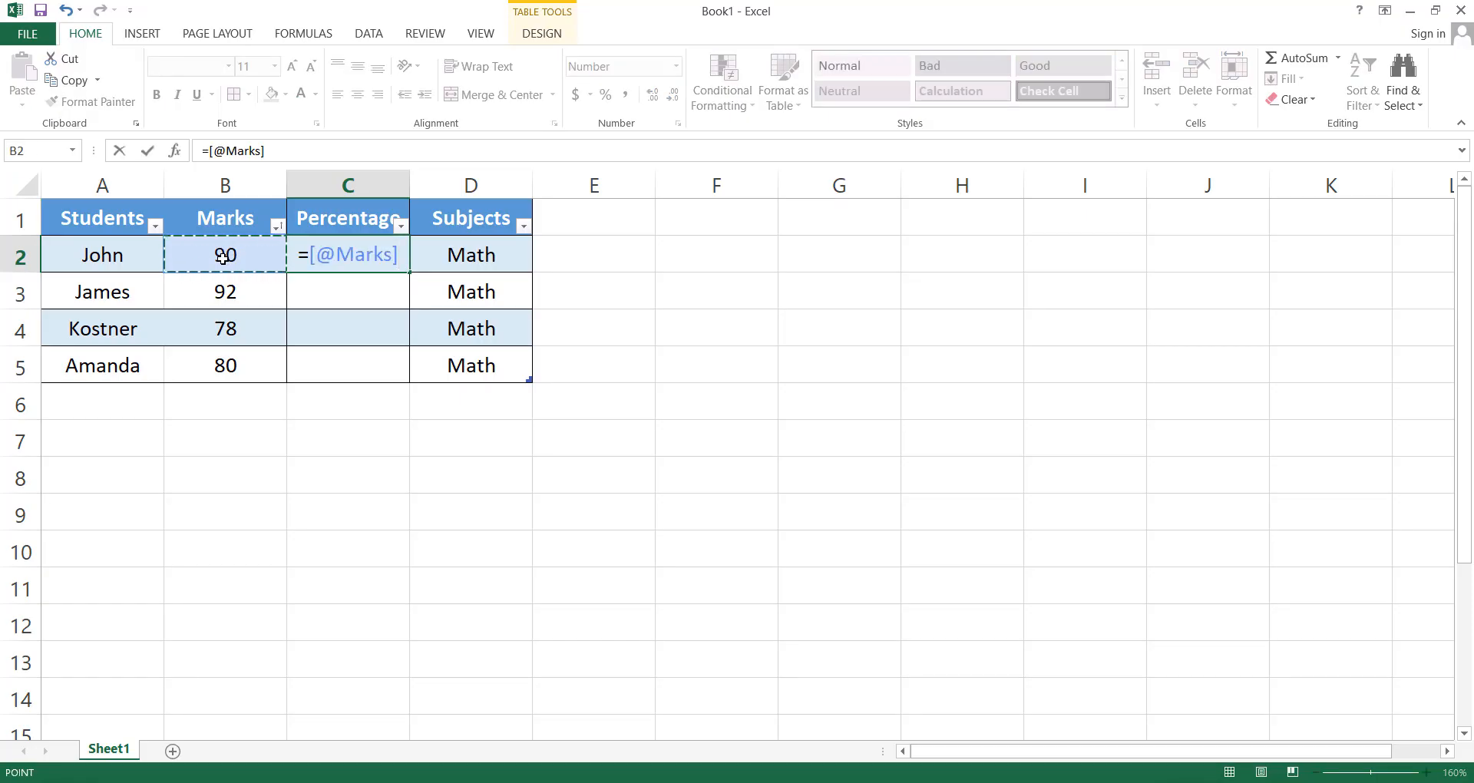
text(/)
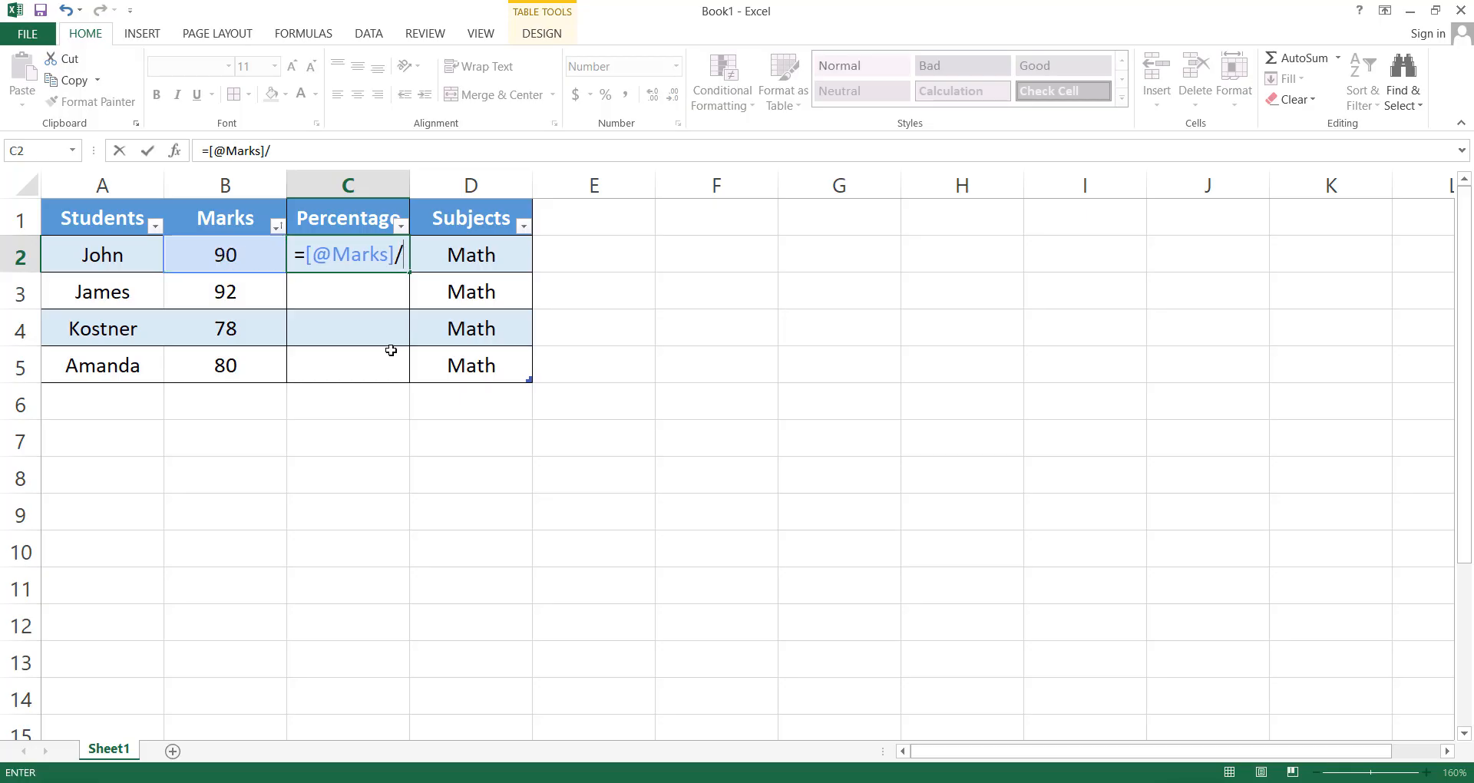
text(100*1)
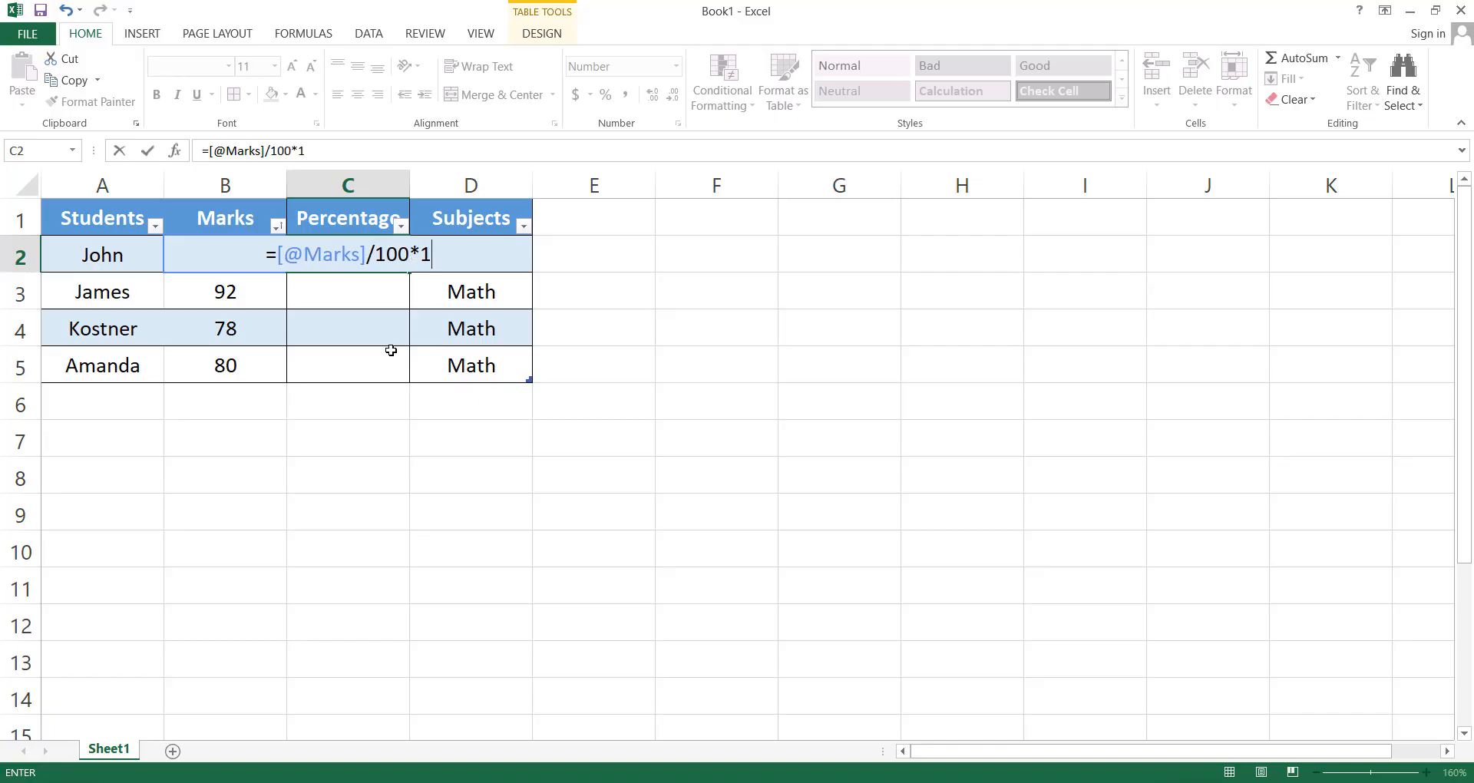
text(00)
key(ctrl+Return)
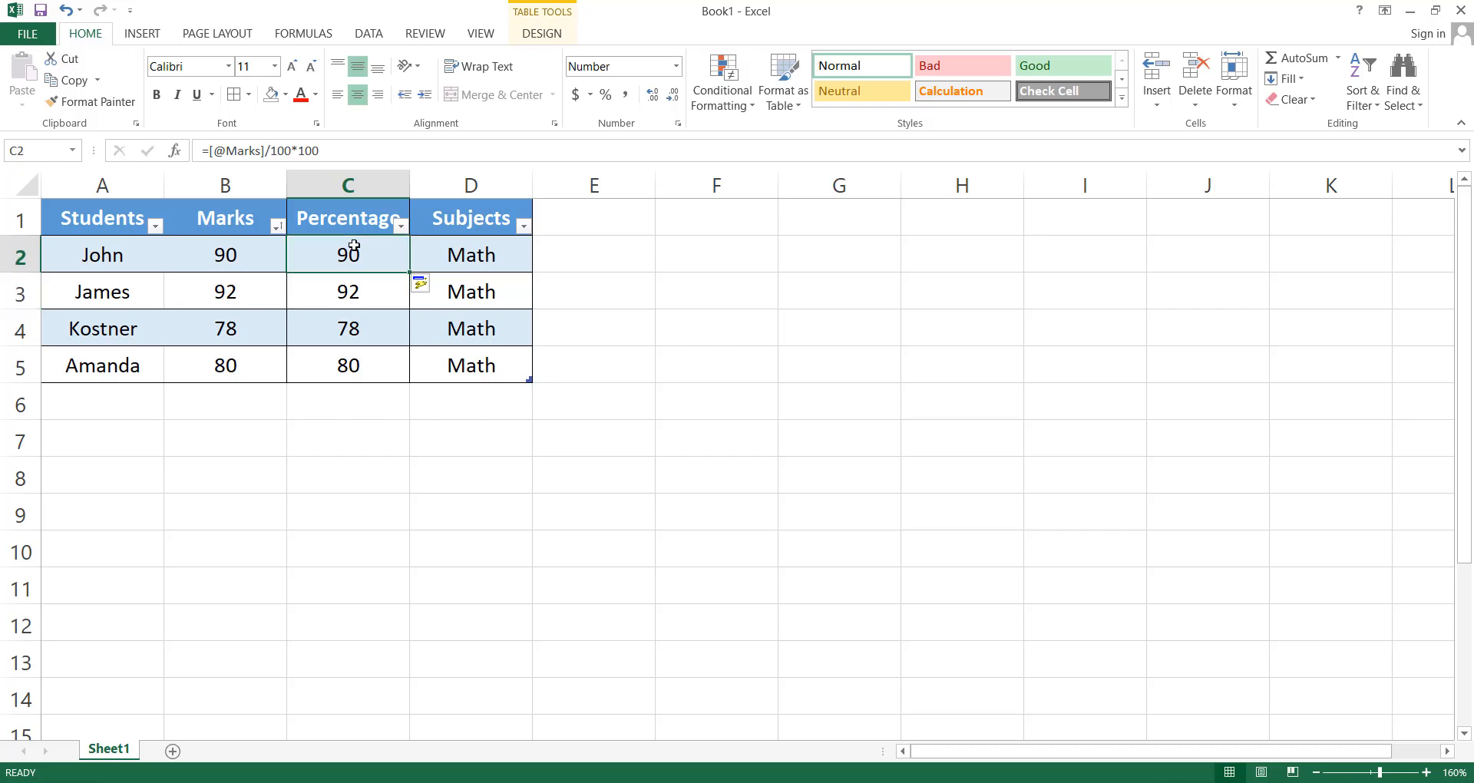
click(360, 289)
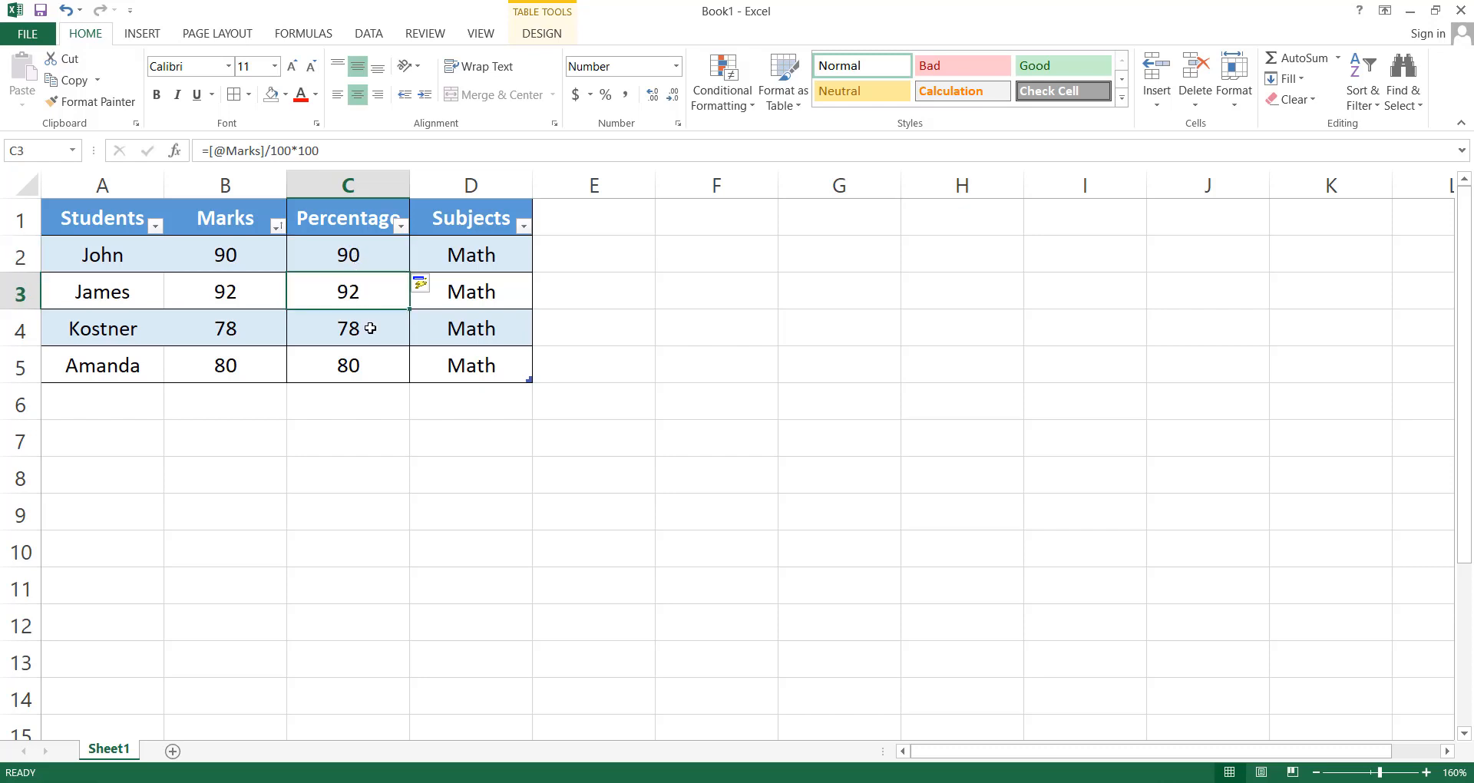
click(370, 325)
- Copy the percentage formula from C2 into E2 to E5 as a new table column beside Subjects
click(366, 257)
mouse_move(366, 257)
mouse_down()
mouse_move(349, 371)
mouse_move(347, 258)
mouse_up()
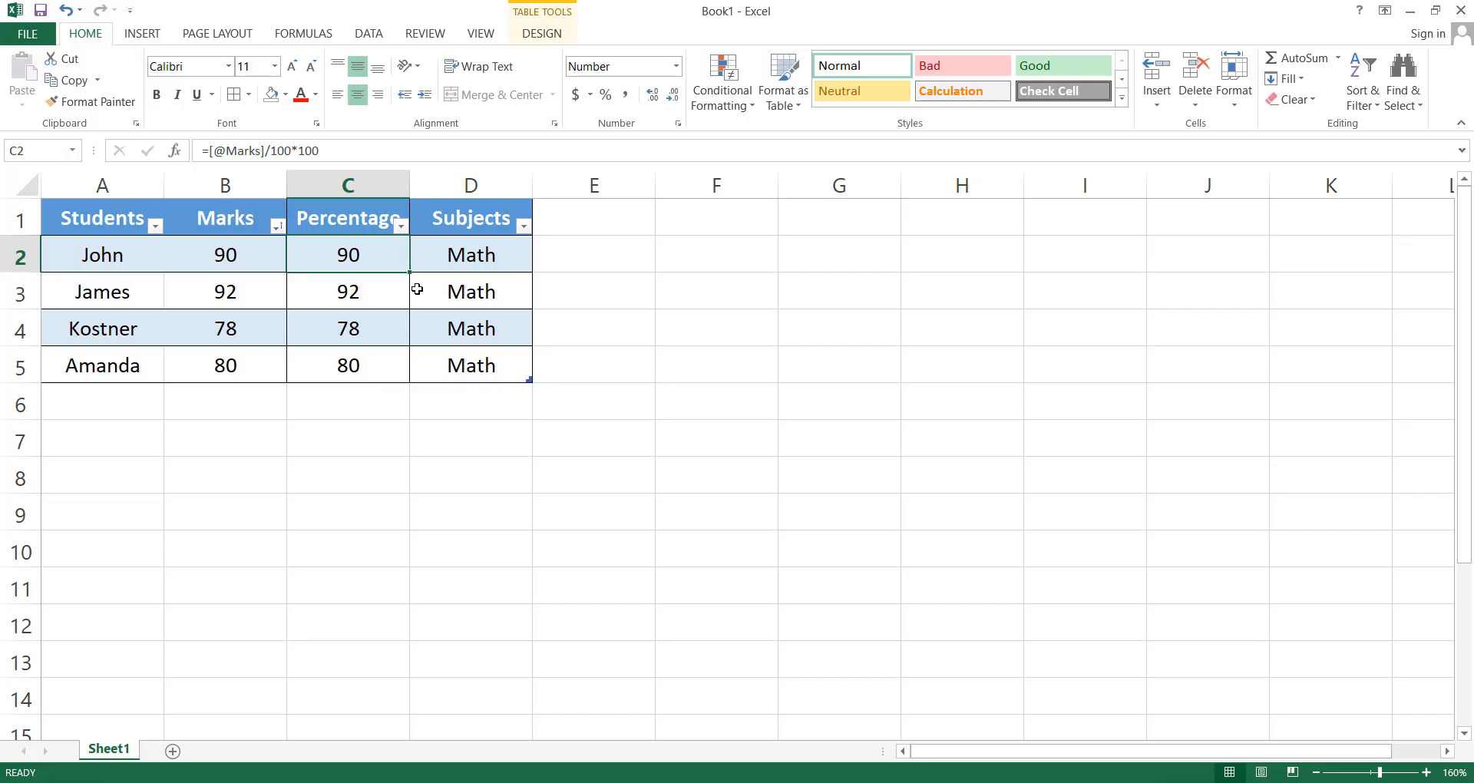
key(ctrl+c)
click(614, 248)
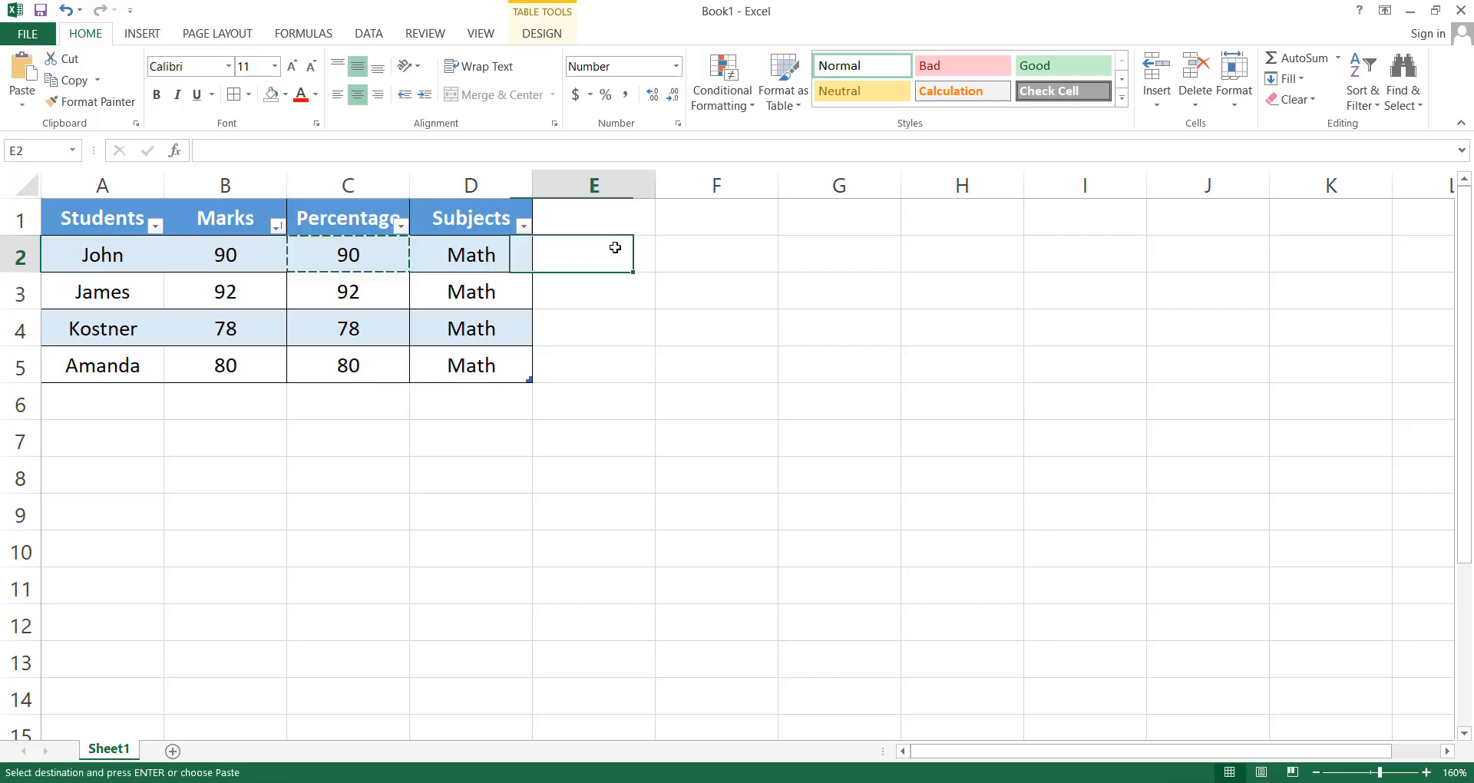
key(ctrl+v)
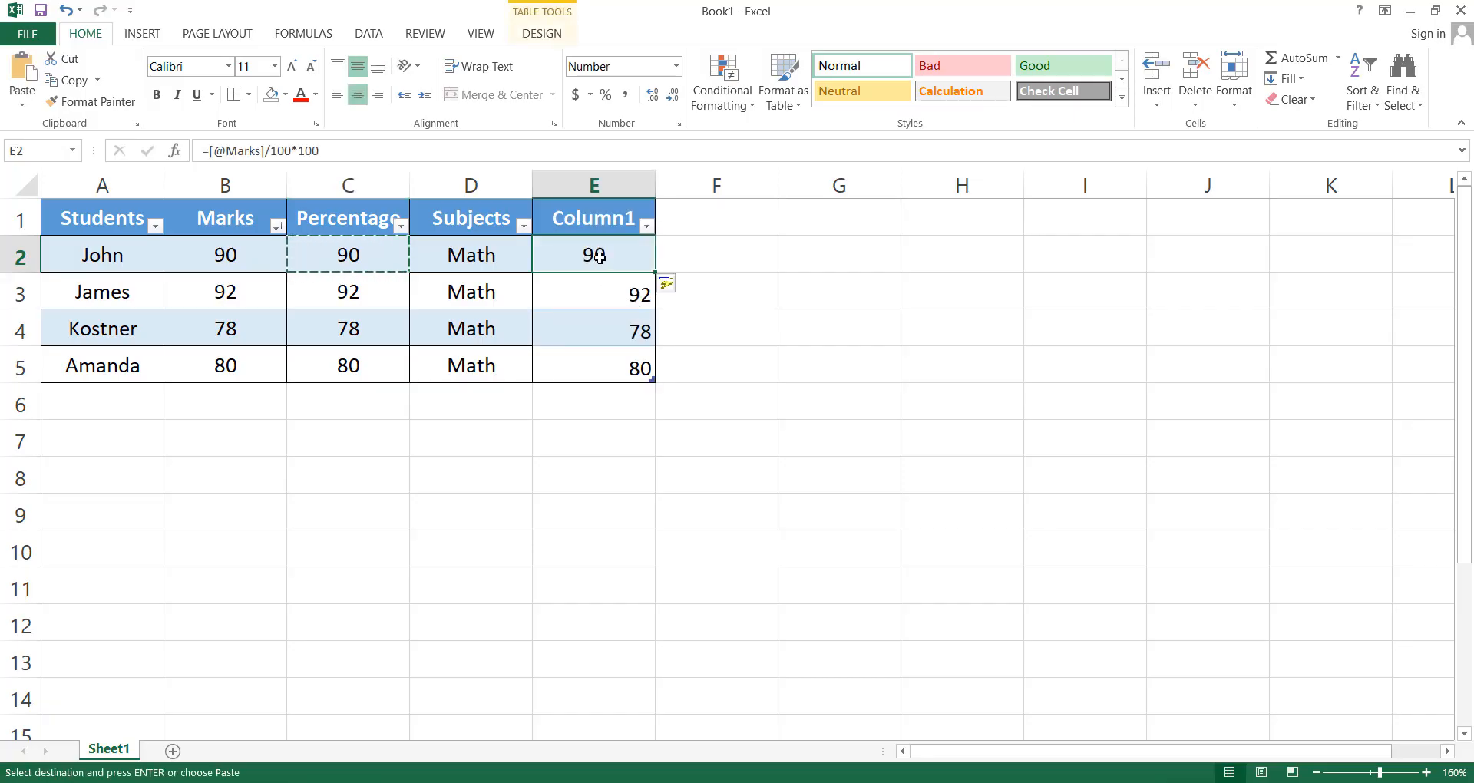
click(599, 302)
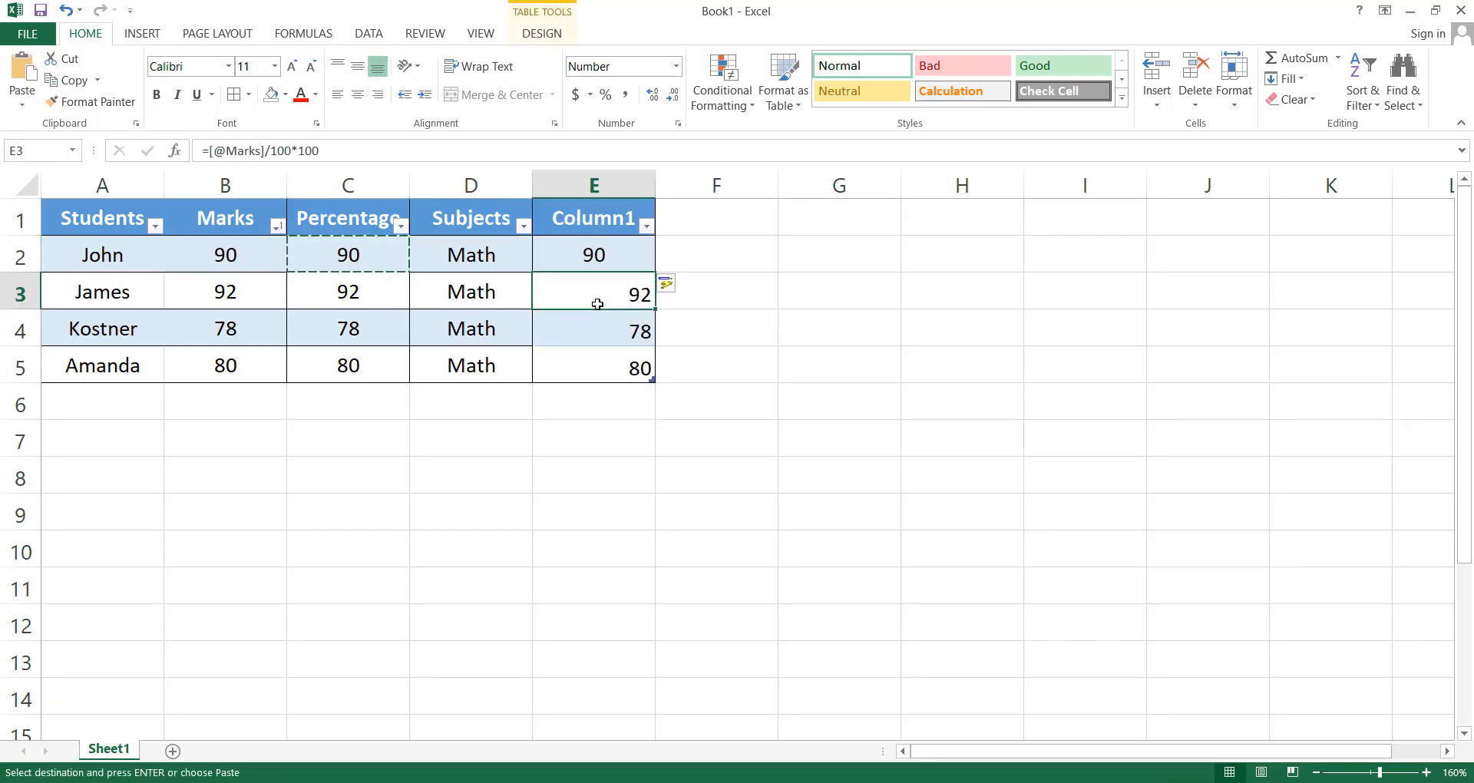
click(630, 254)
drag(630, 254, 547, 380)
key(Return)
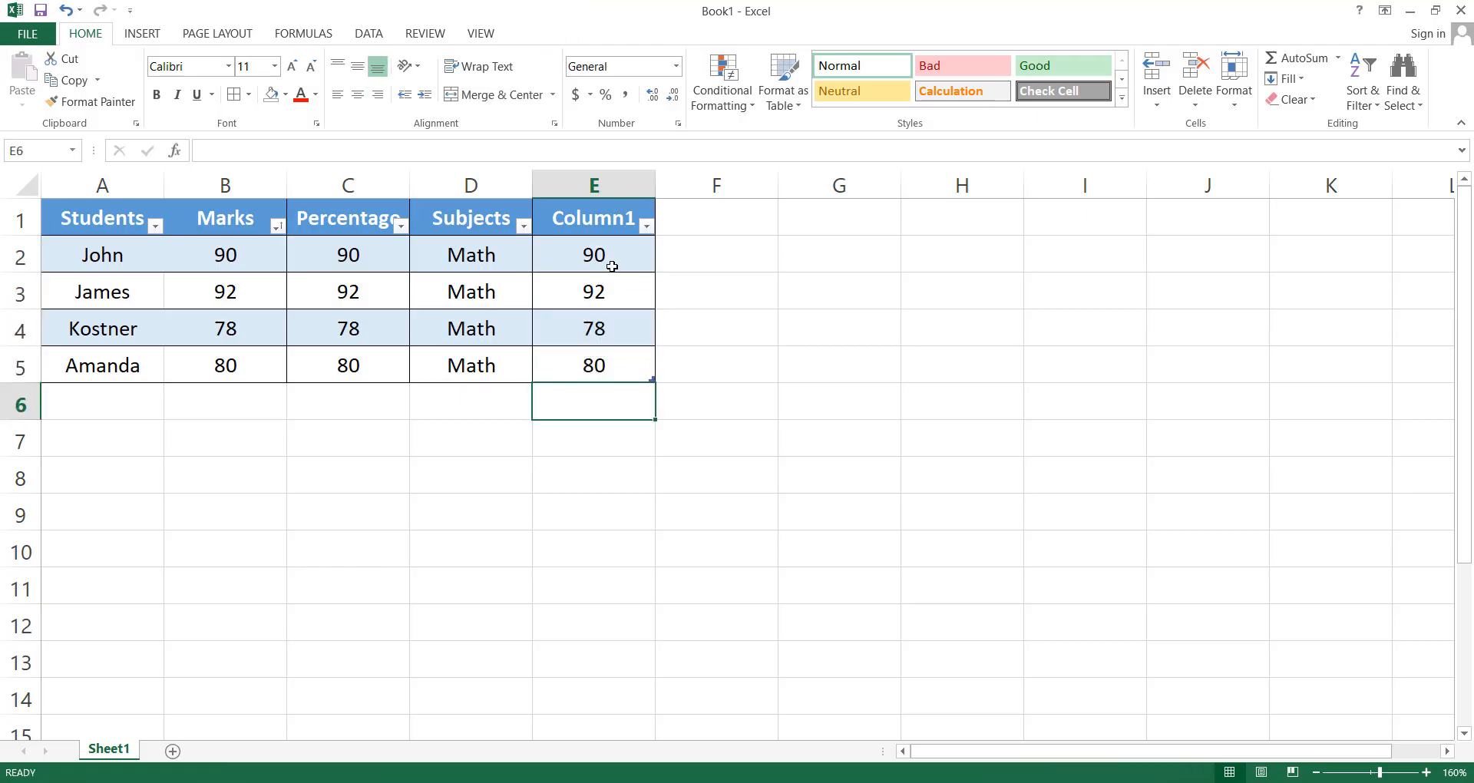
- Replace the formulas in E2 to E5 with plain values using Paste Special Values, and check the cell contents
drag(614, 258, 592, 362)
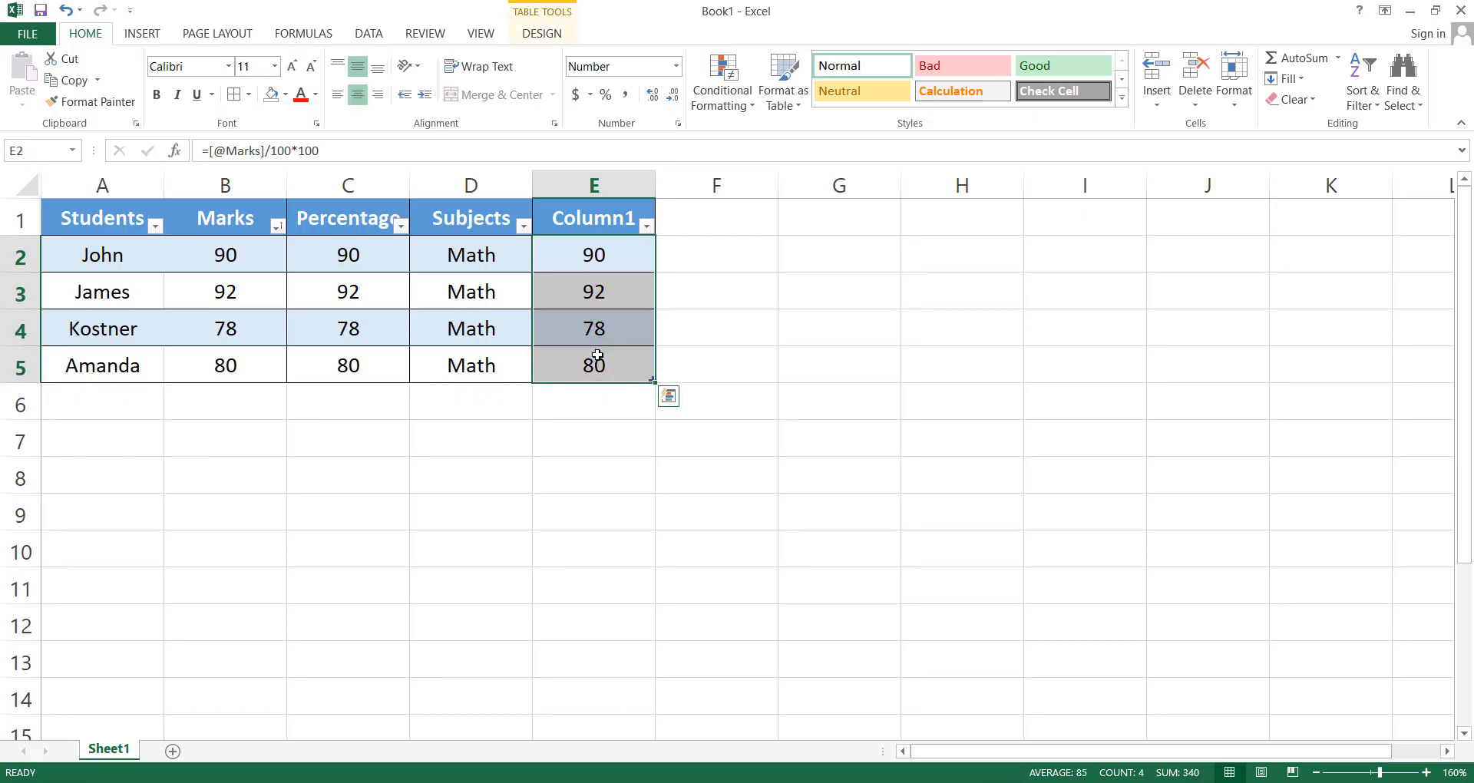
key(ctrl+c)
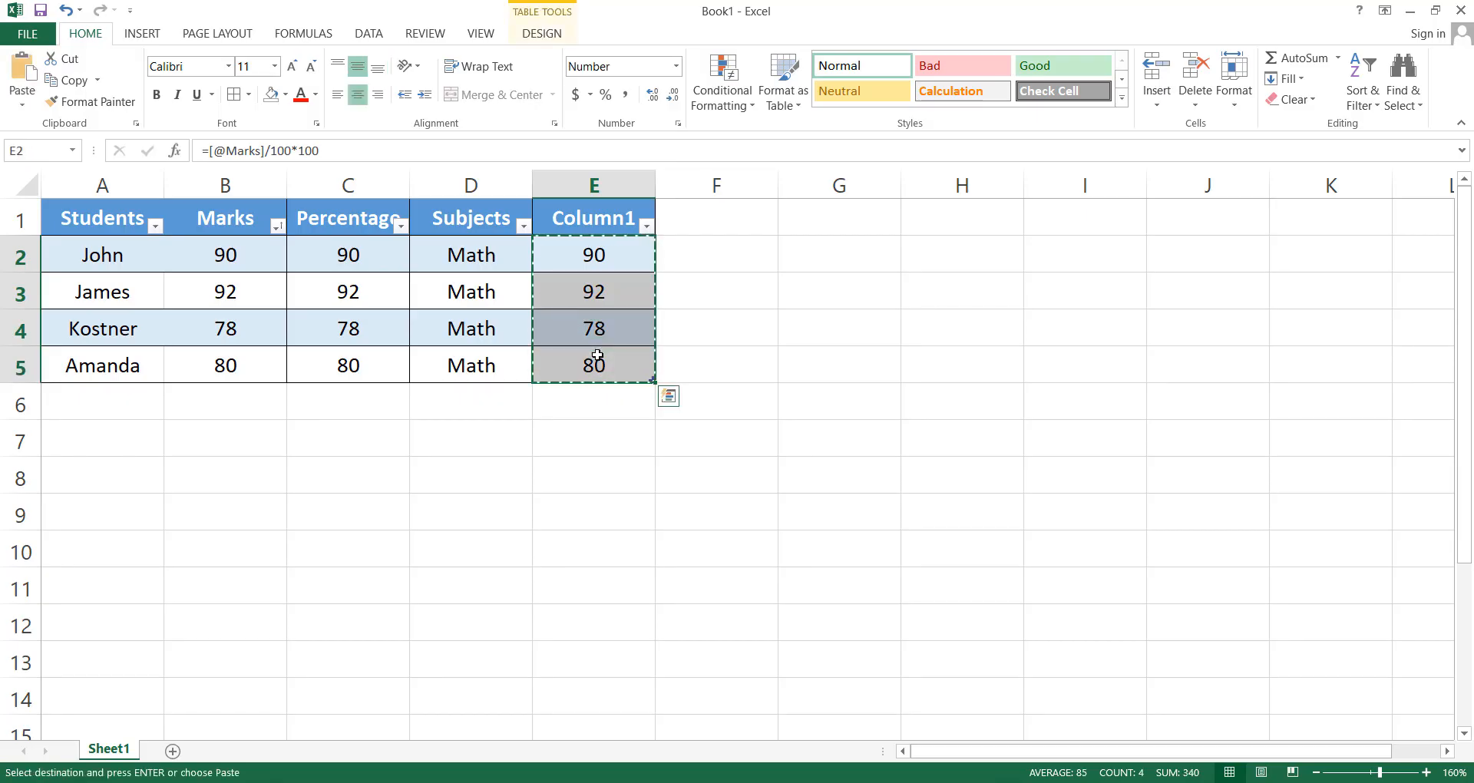
click(600, 255)
right_click(602, 256)
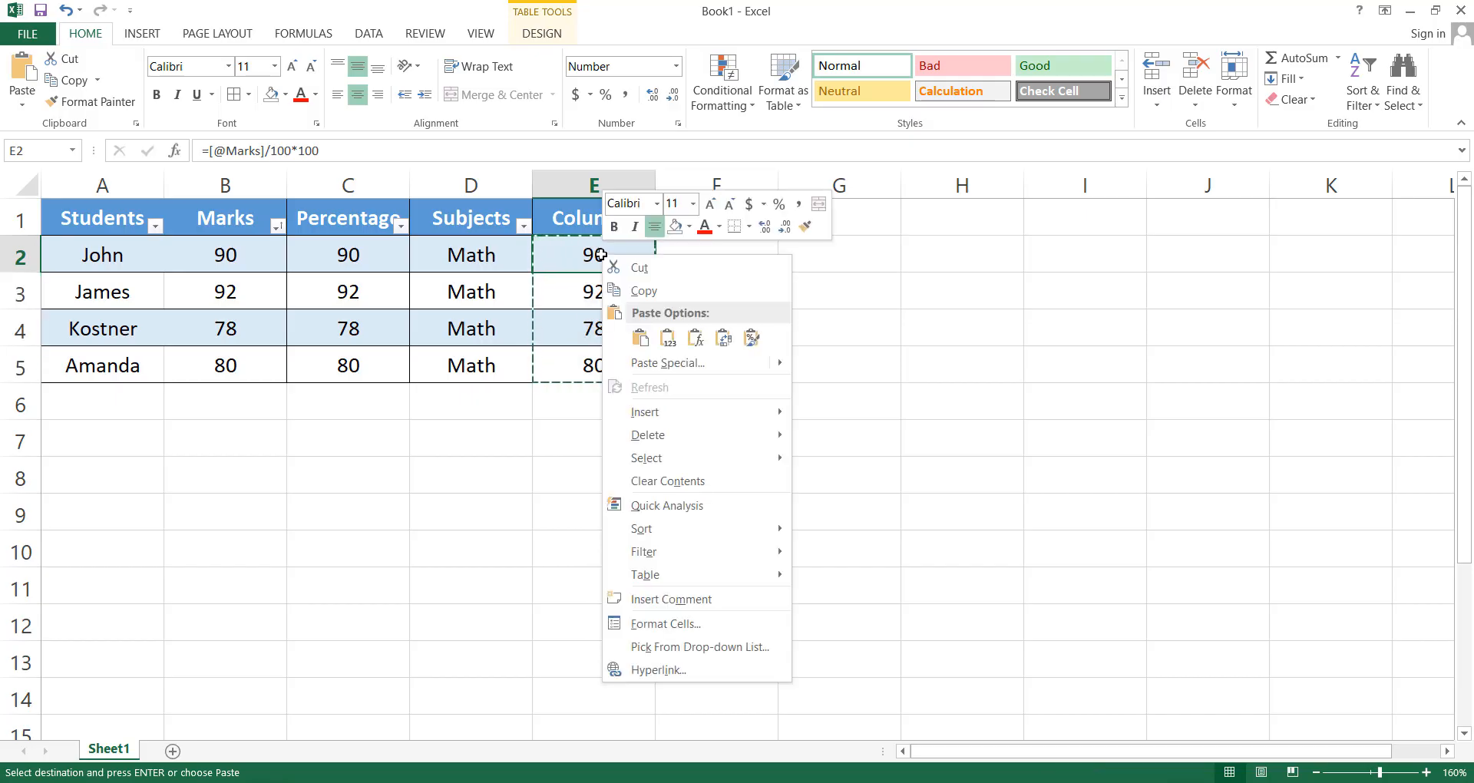
click(687, 363)
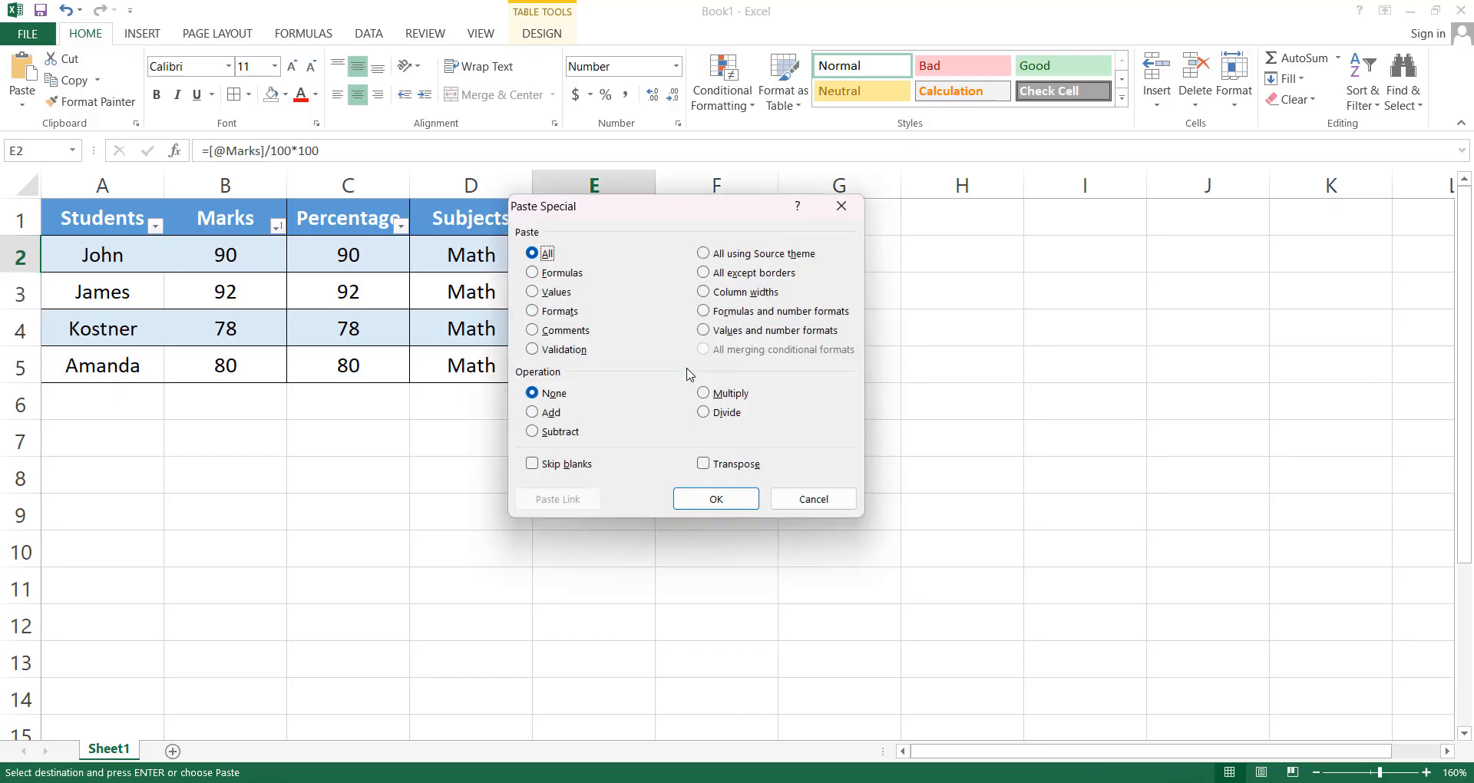
click(549, 293)
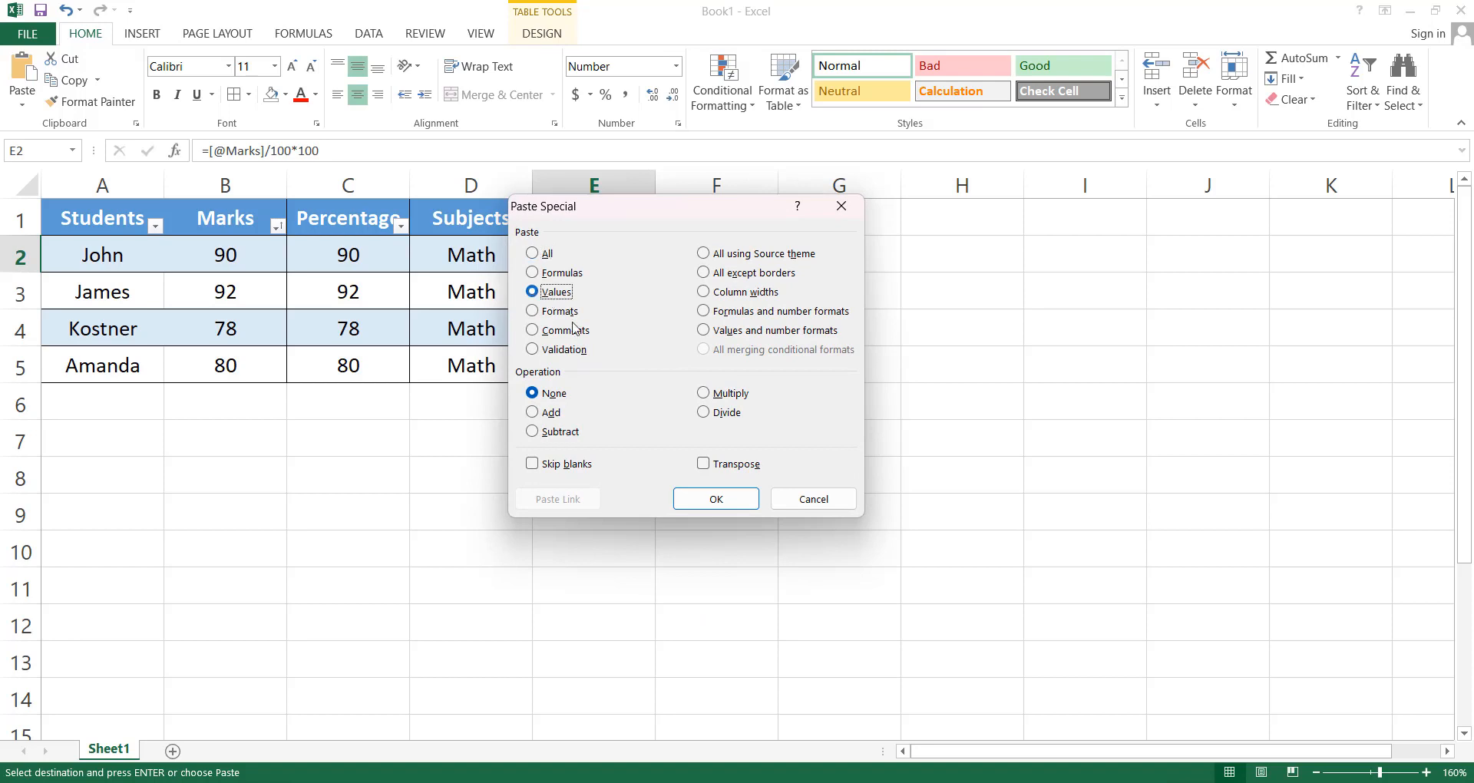
click(714, 499)
click(593, 255)
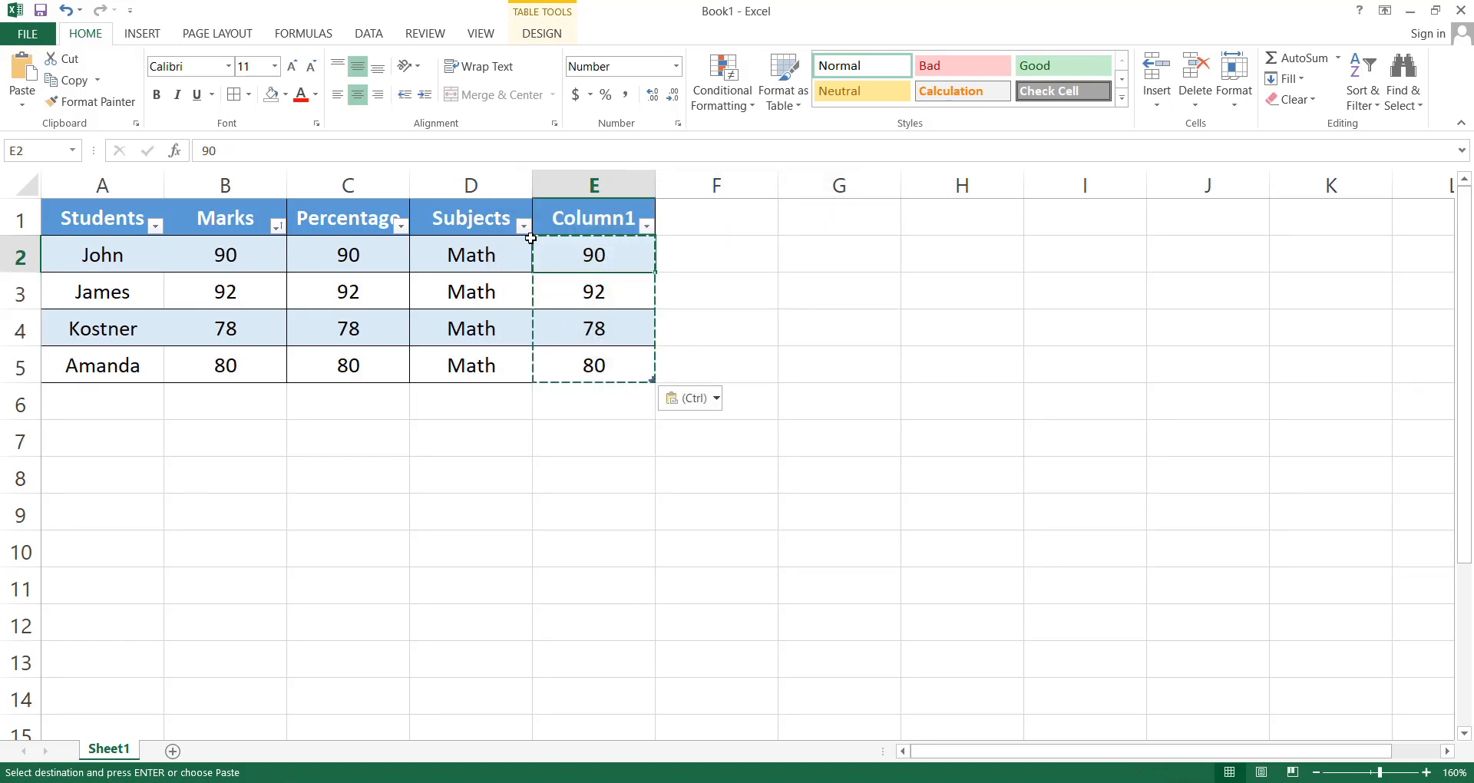
click(342, 151)
click(593, 312)
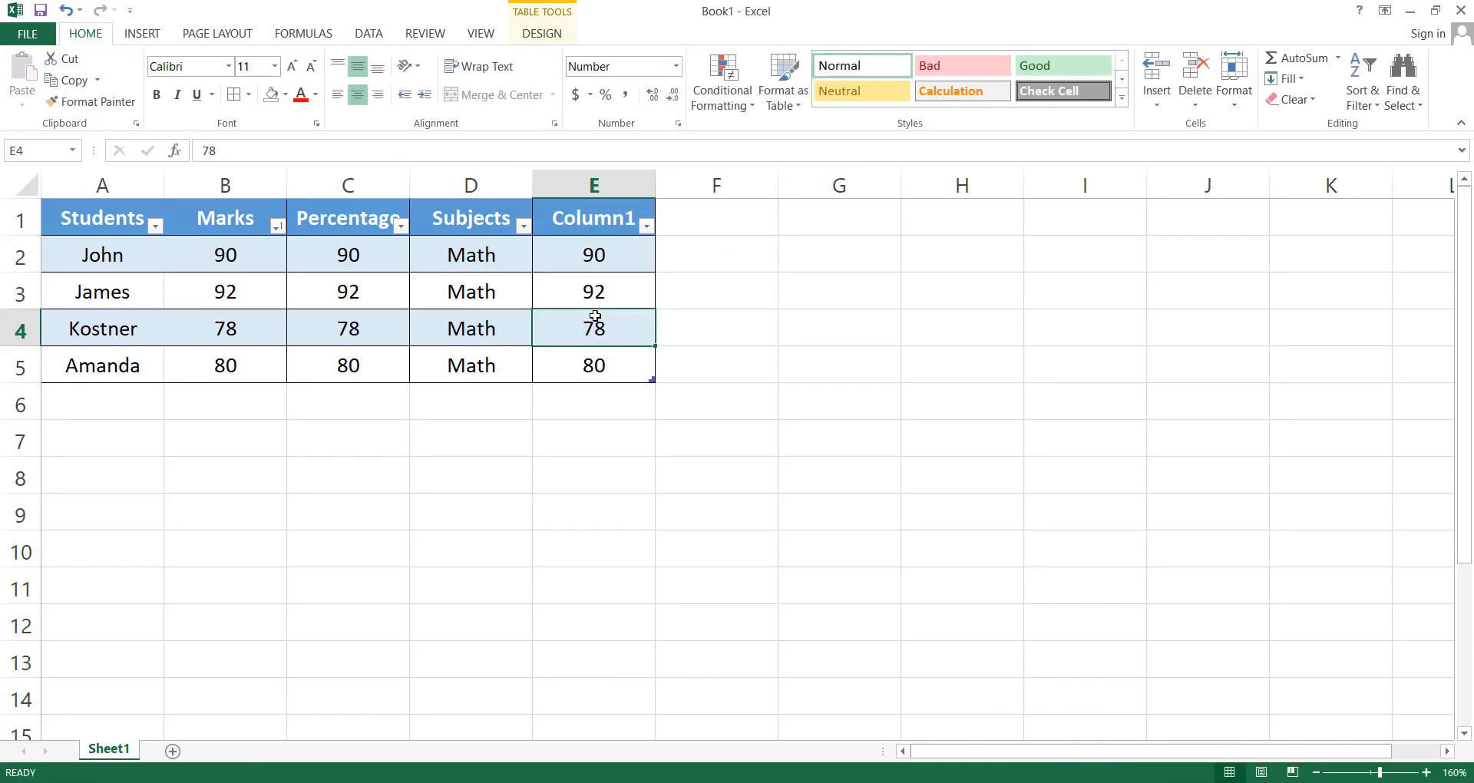
click(262, 150)
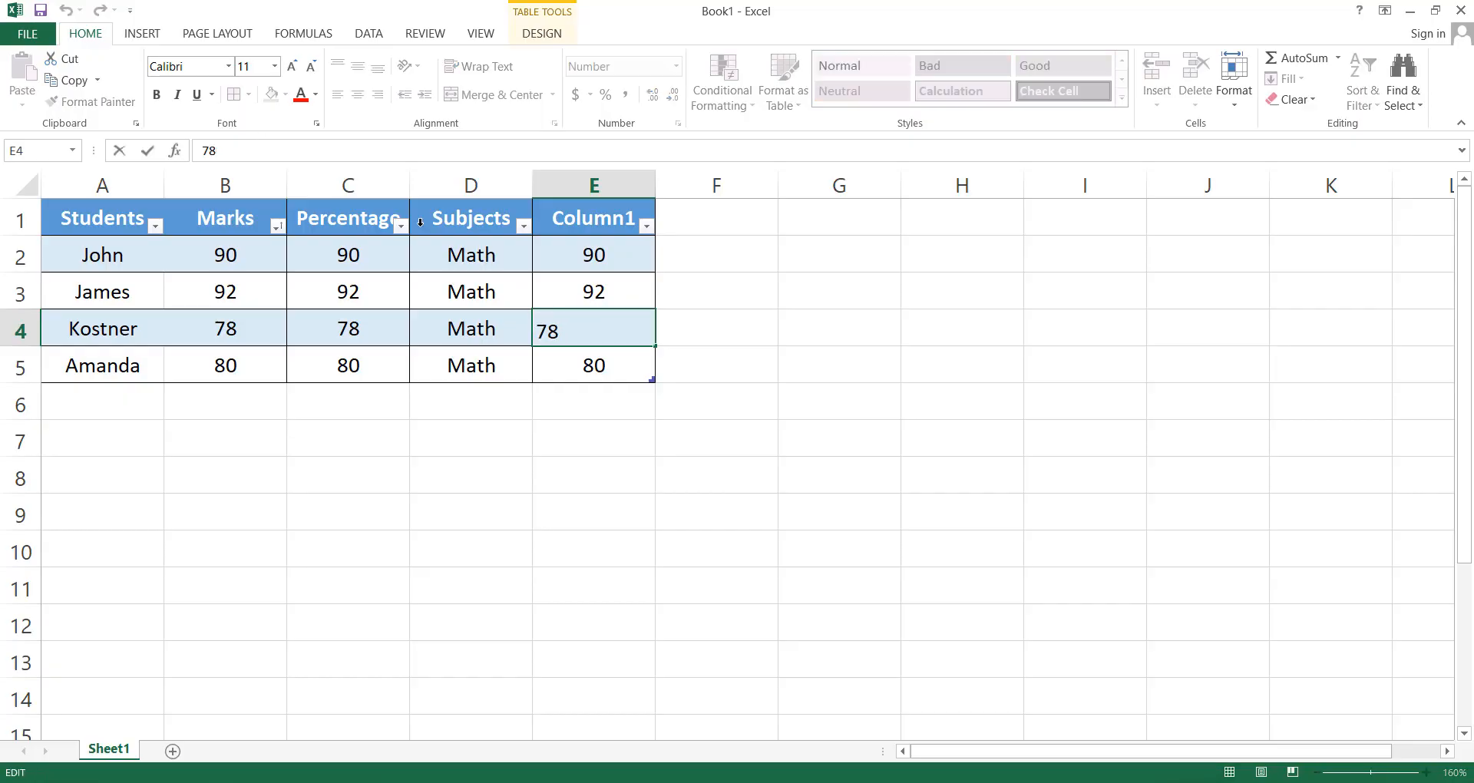
click(617, 378)
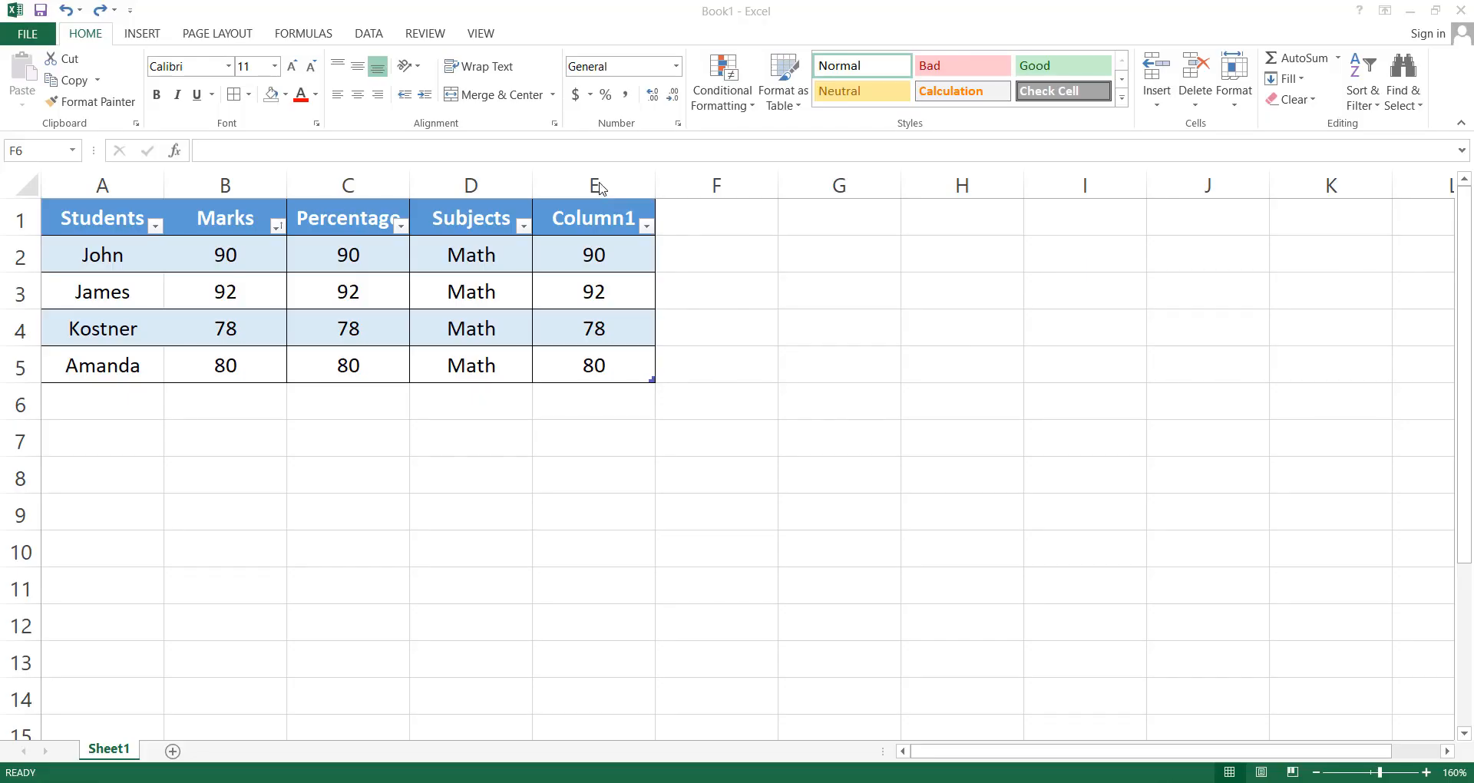
- Delete the whole column E from the sheet
click(599, 184)
right_click(599, 181)
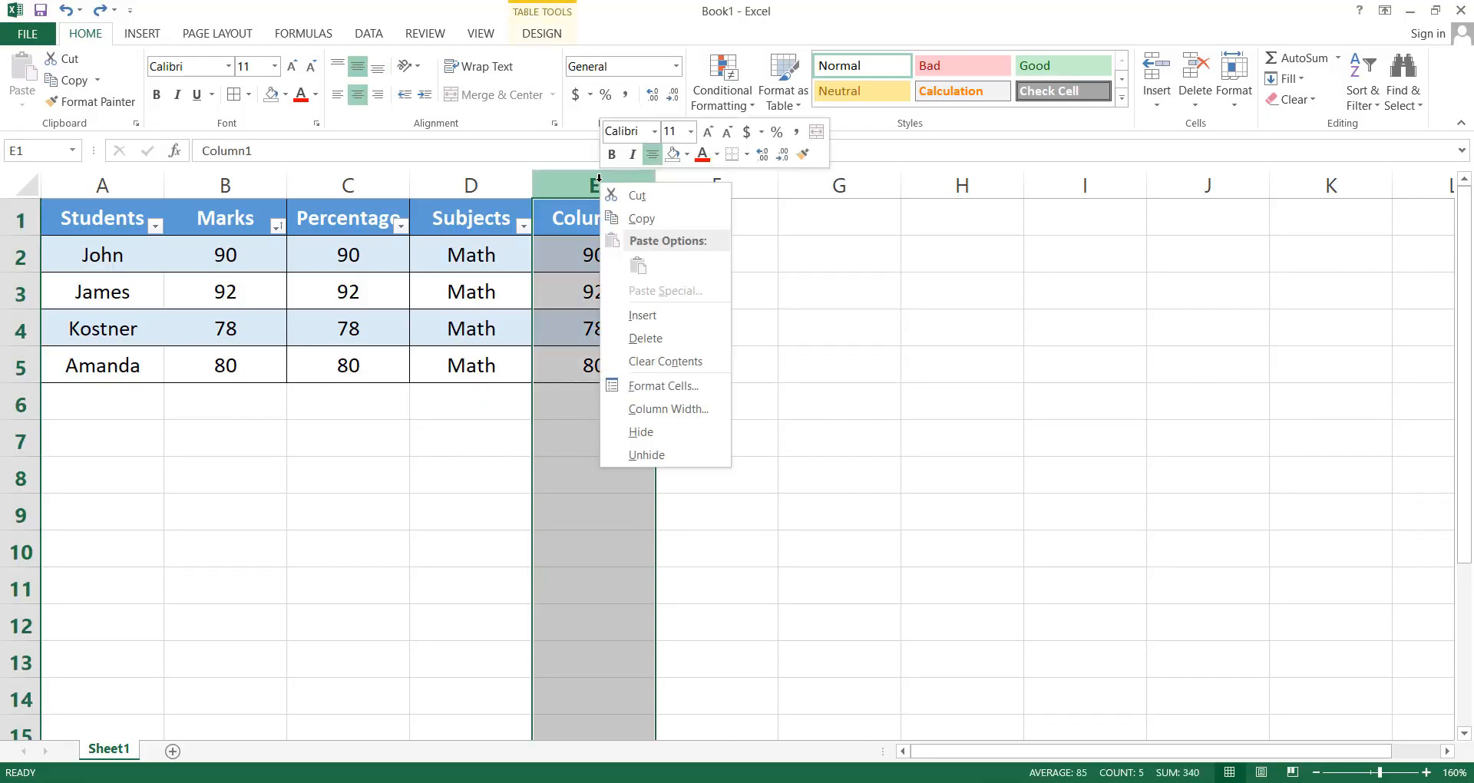
click(645, 338)
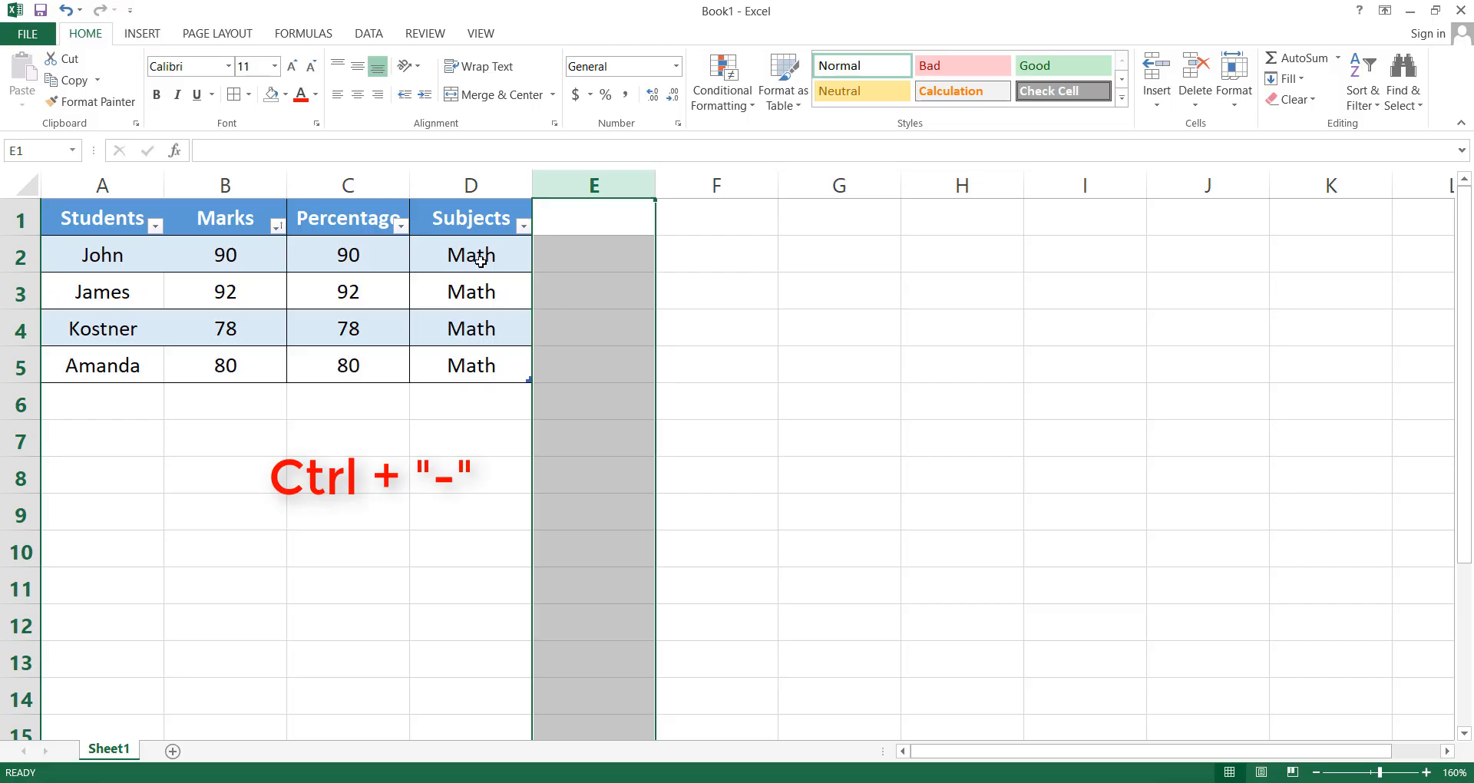
- Hide the Percentage column C and bring it back with its width auto-fitted to the contents
click(379, 187)
right_click(379, 188)
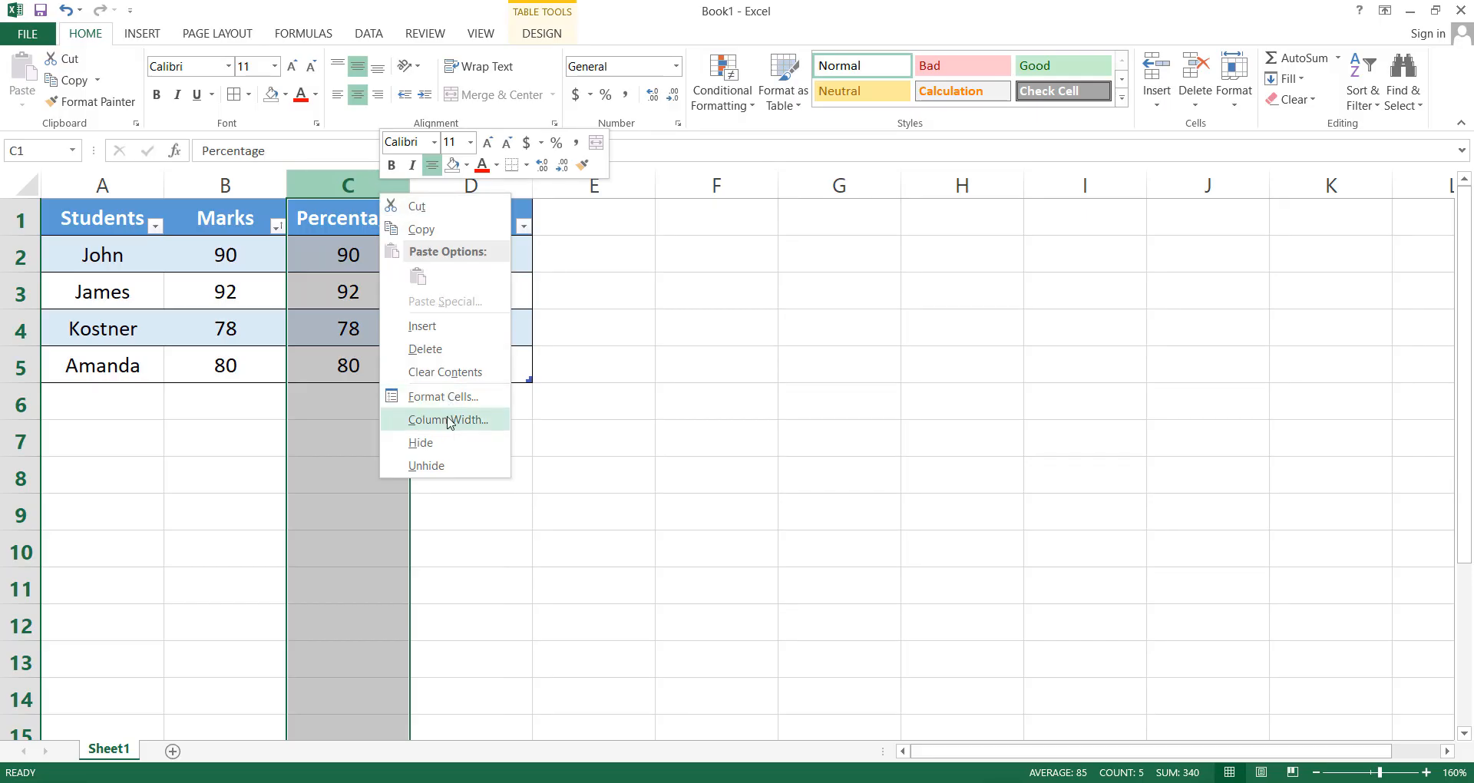
click(450, 444)
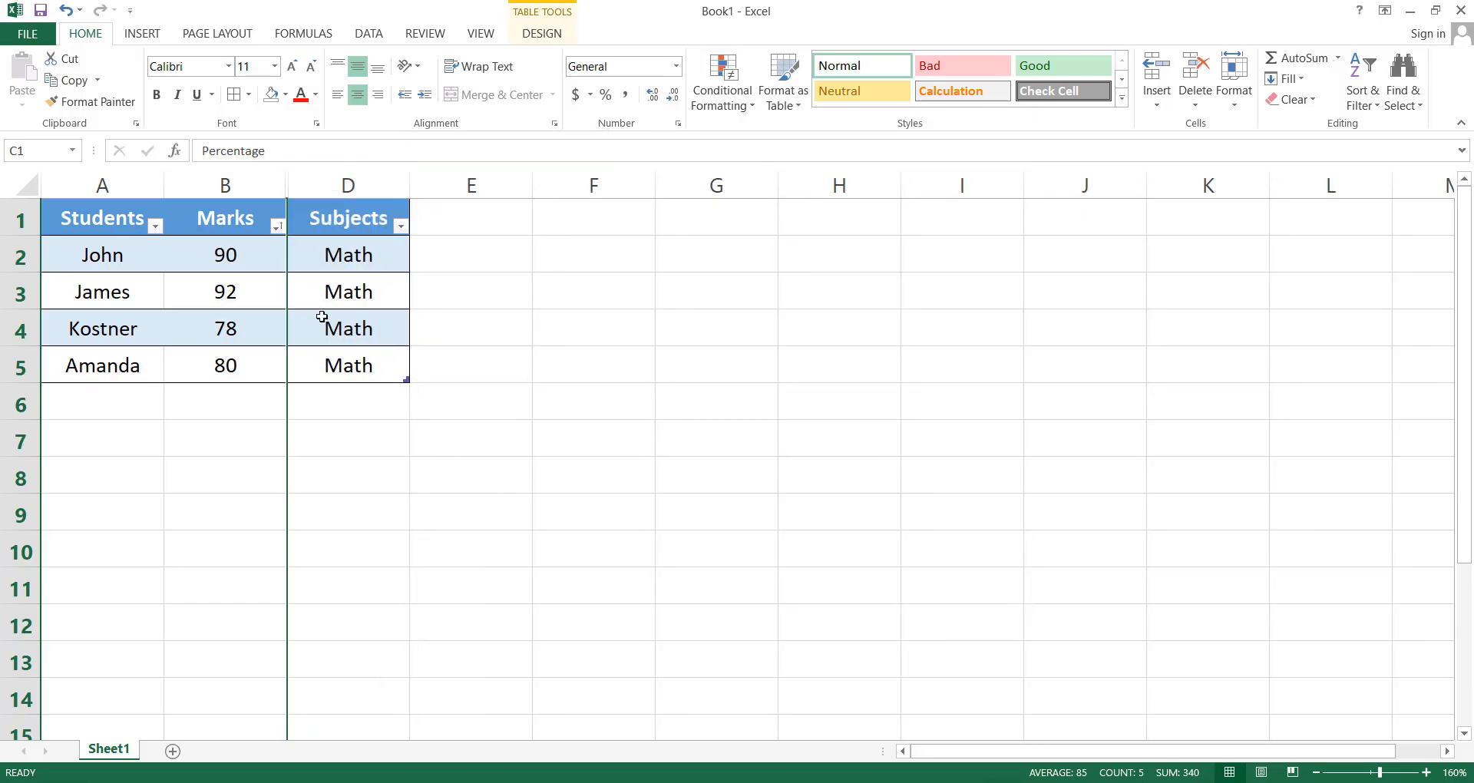
click(437, 466)
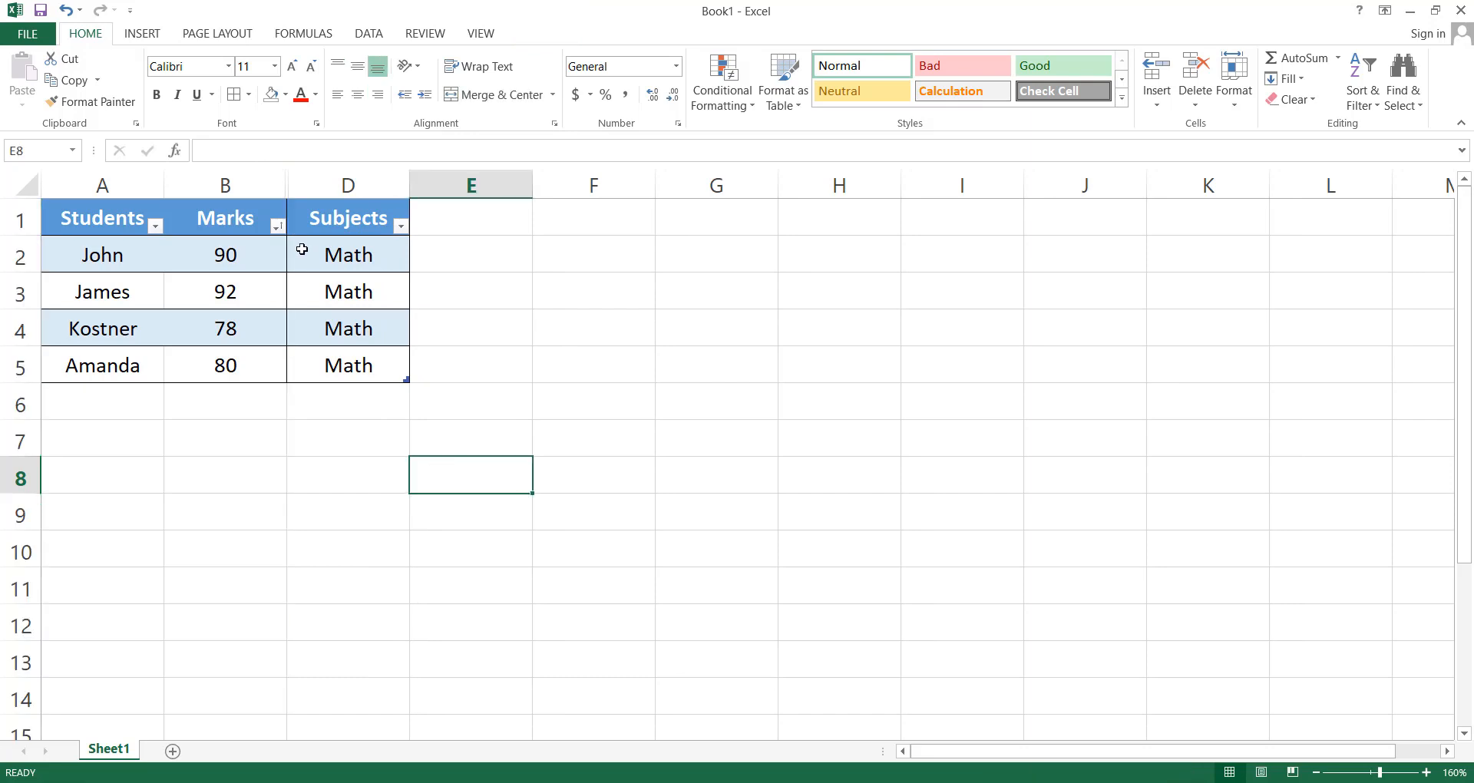
double_click(290, 185)
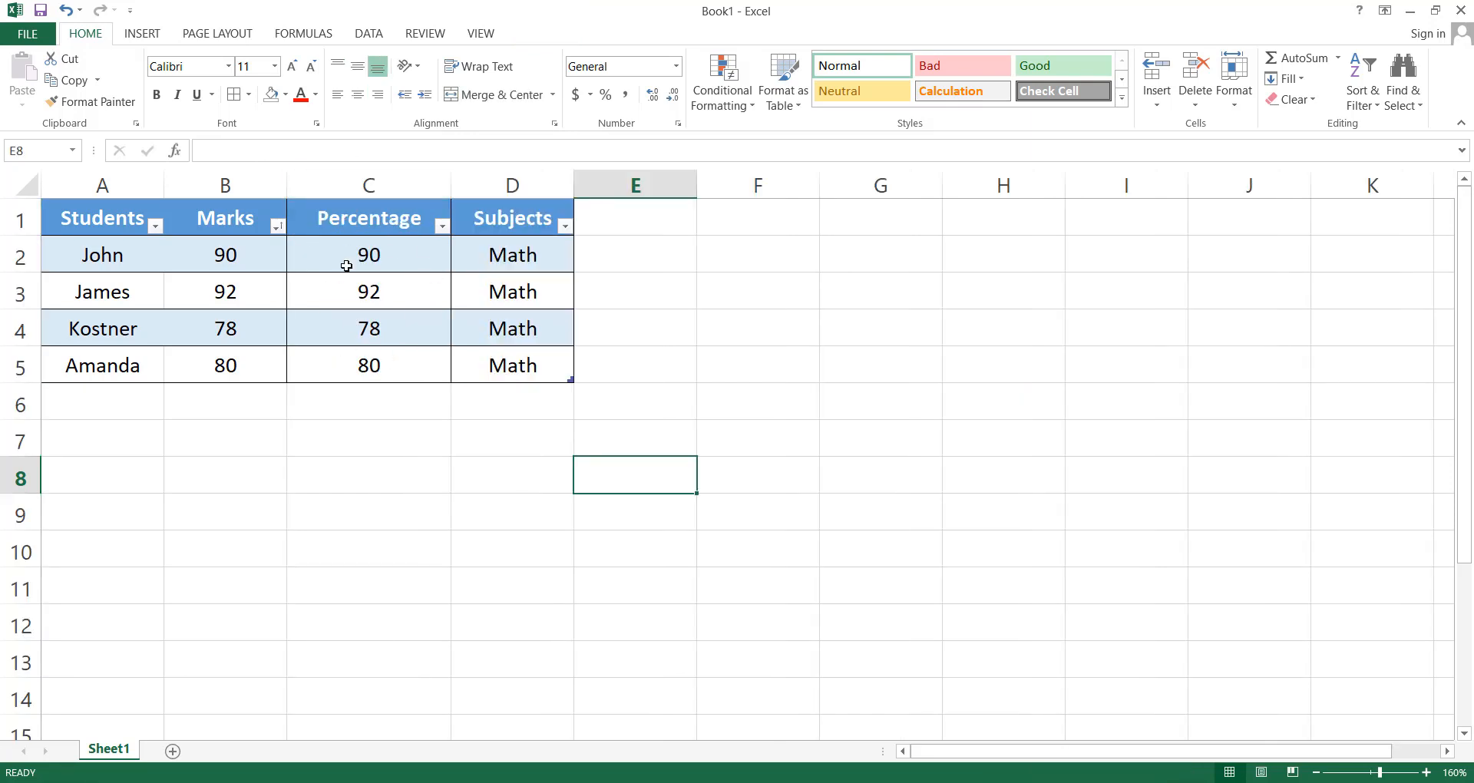
- Hide the Percentage column again and unhide it with the neighbouring Marks and Subjects columns selected
right_click(407, 186)
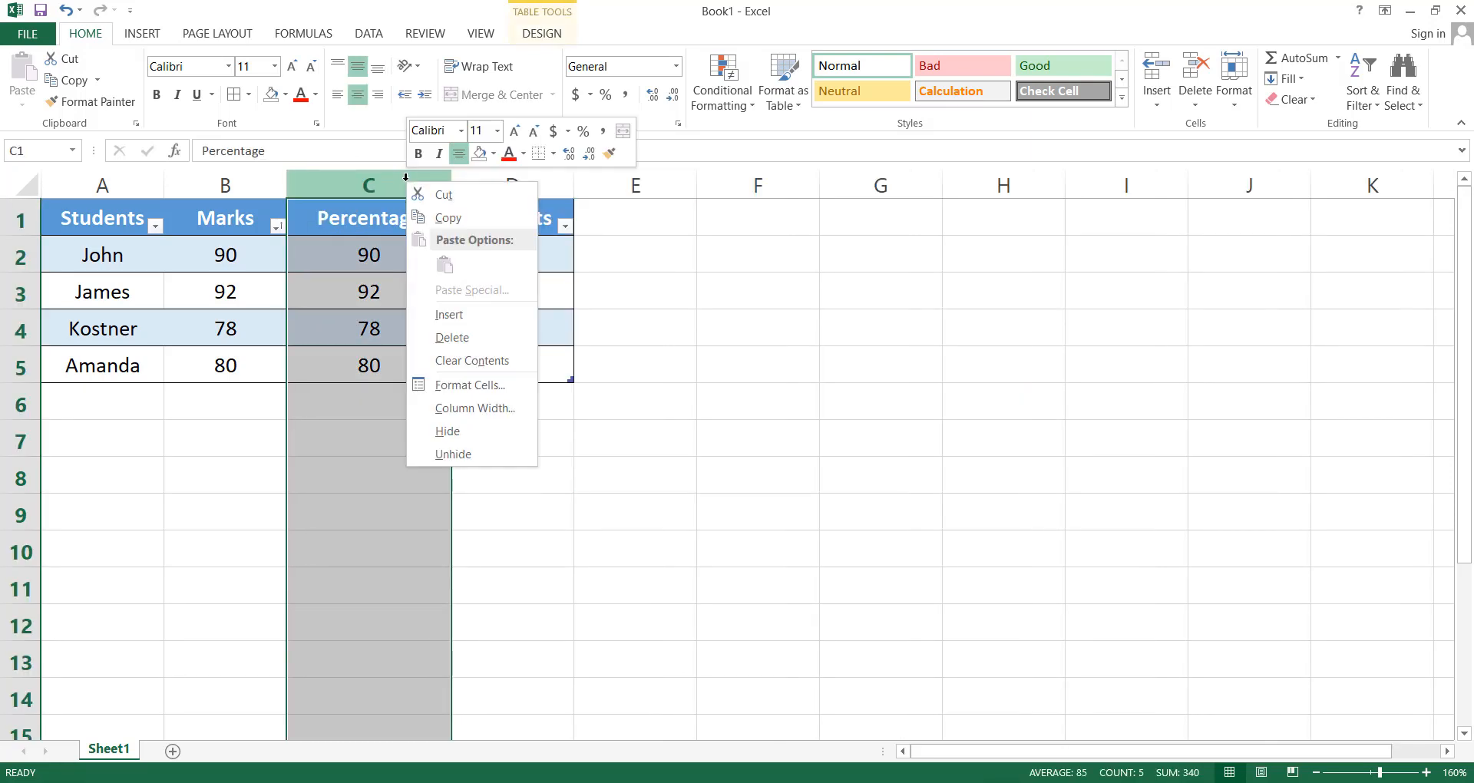
click(478, 431)
click(510, 471)
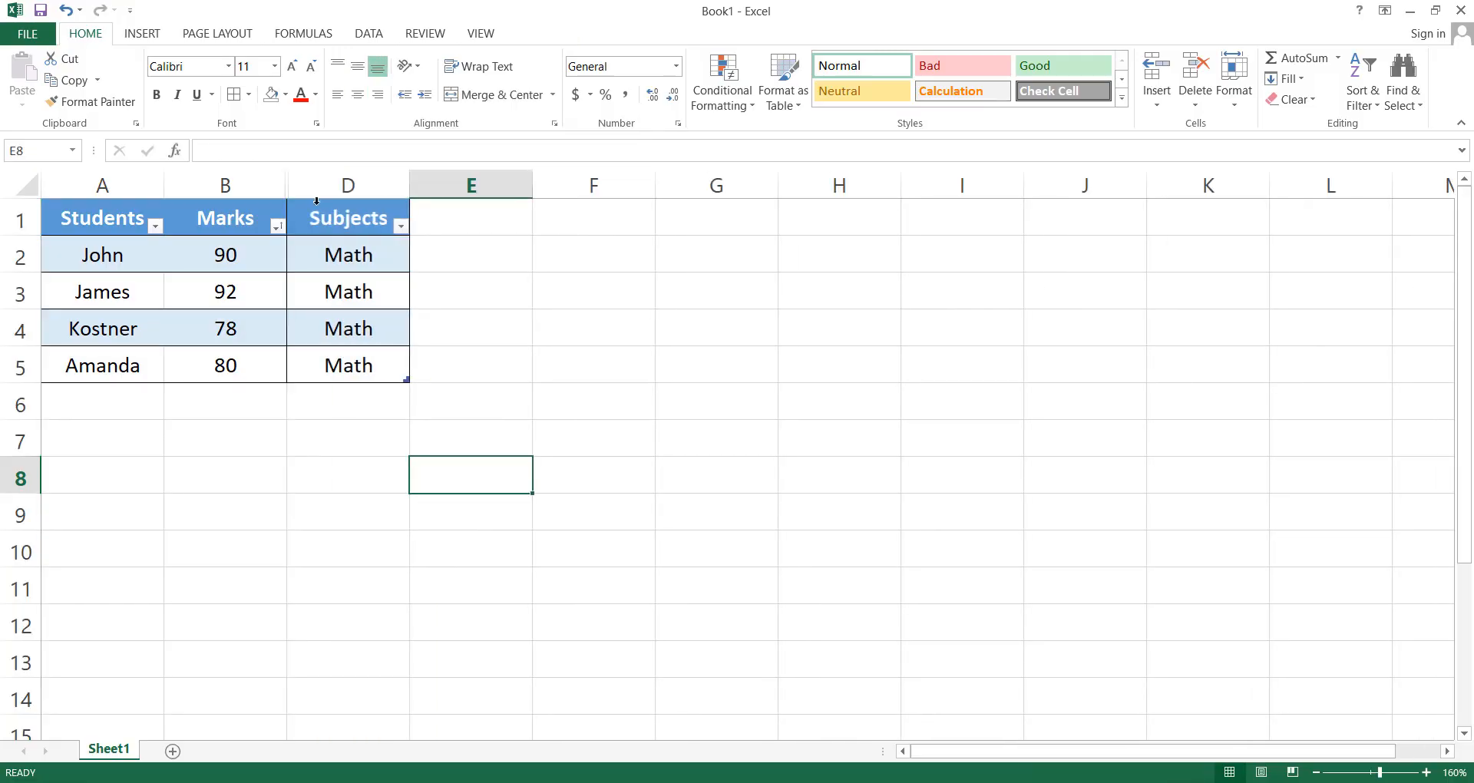
click(264, 174)
drag(264, 173, 327, 179)
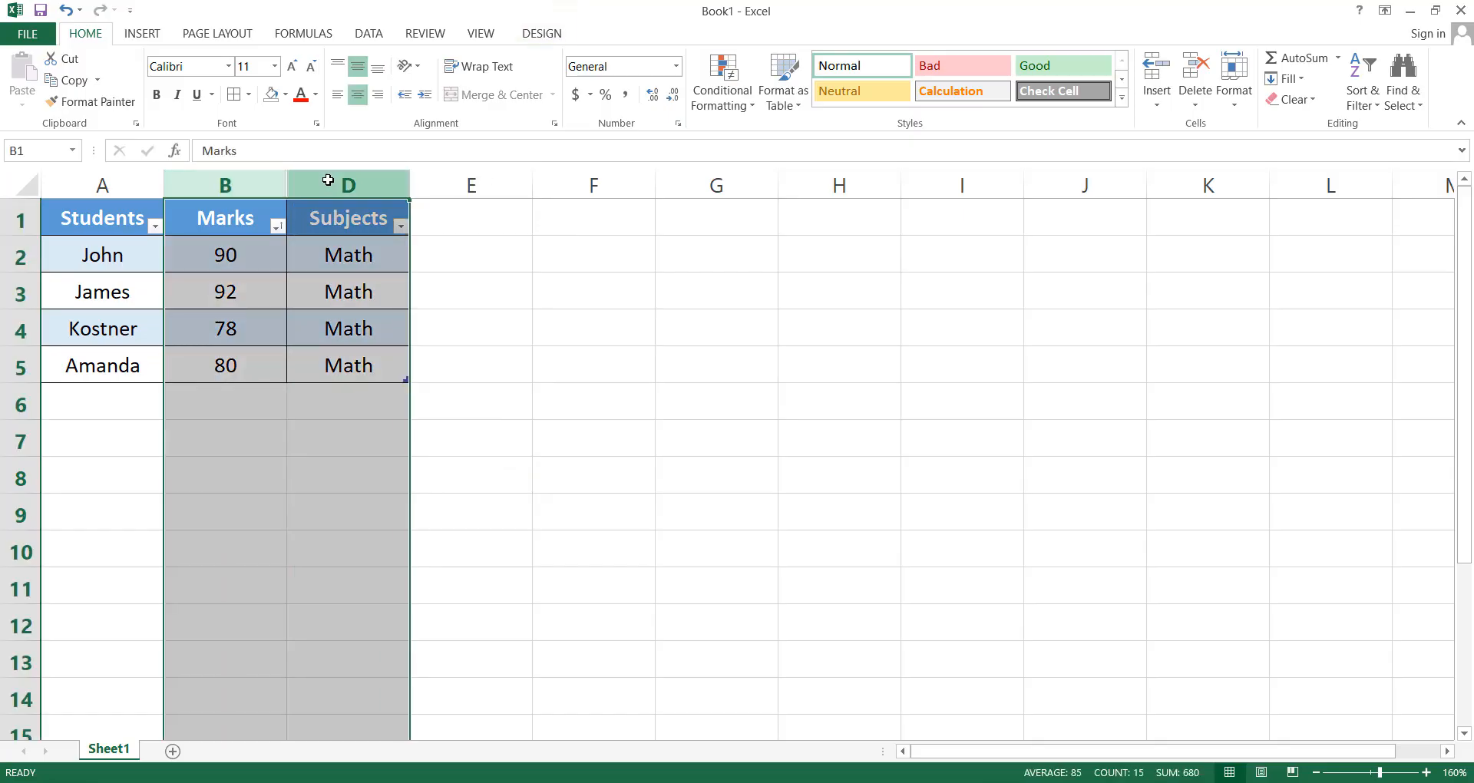
right_click(296, 183)
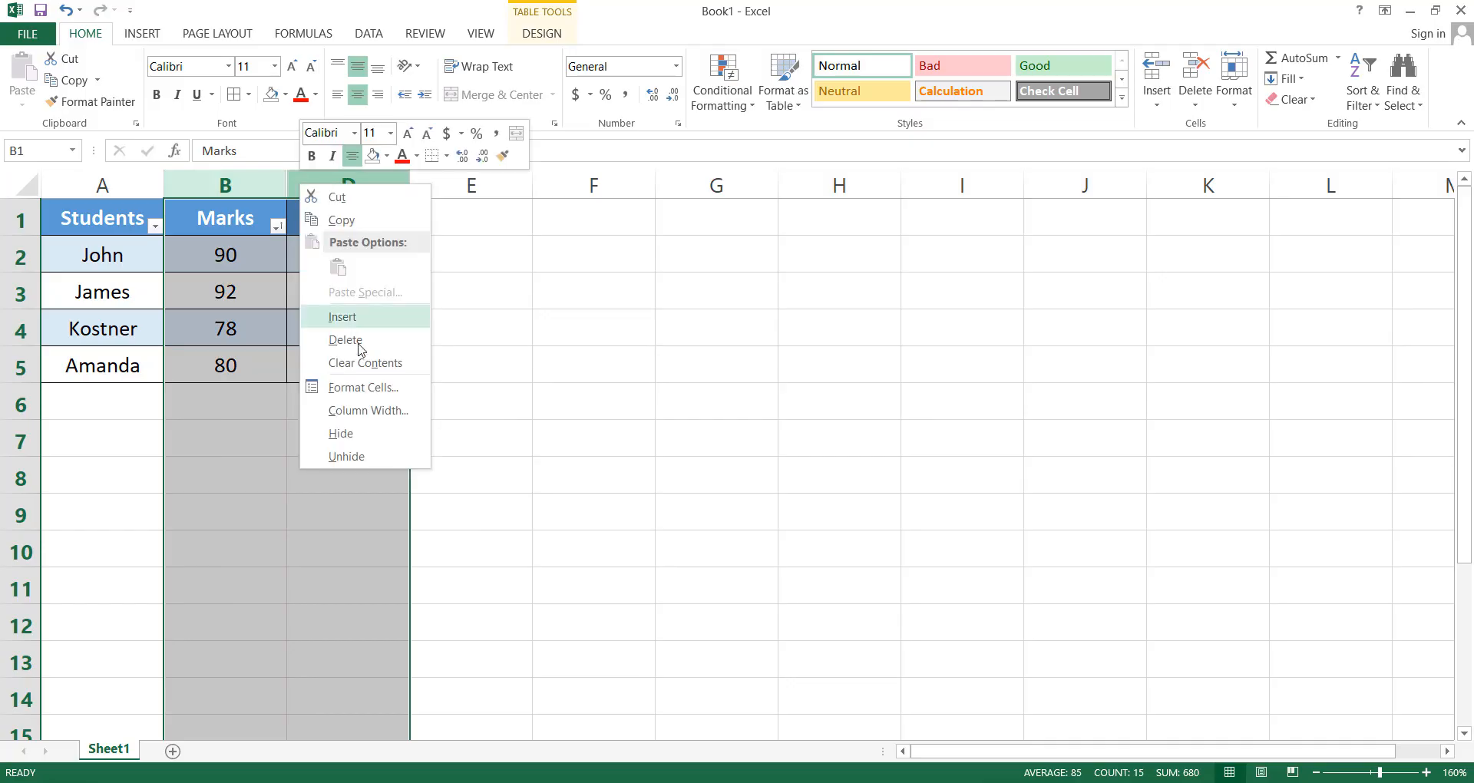
click(382, 459)
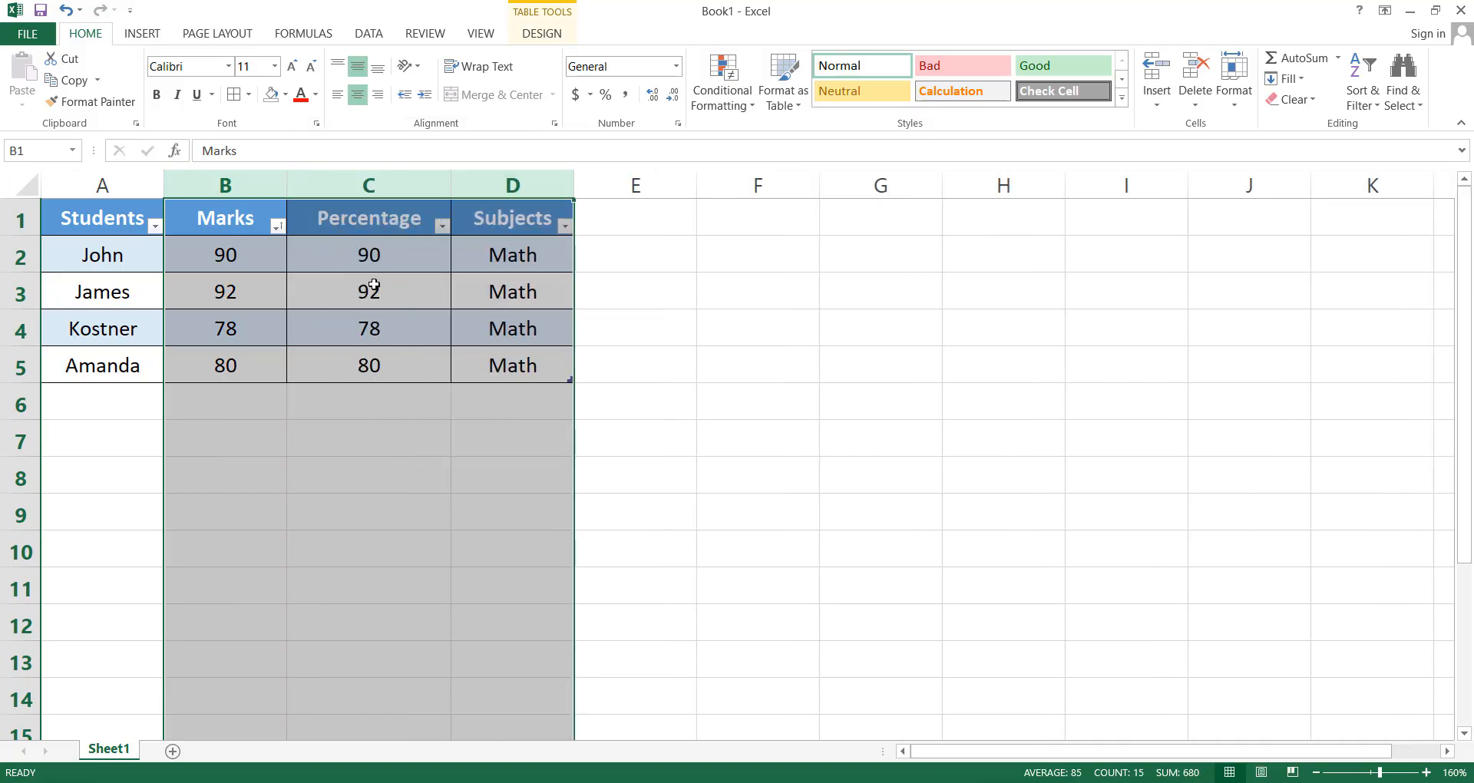
click(401, 293)
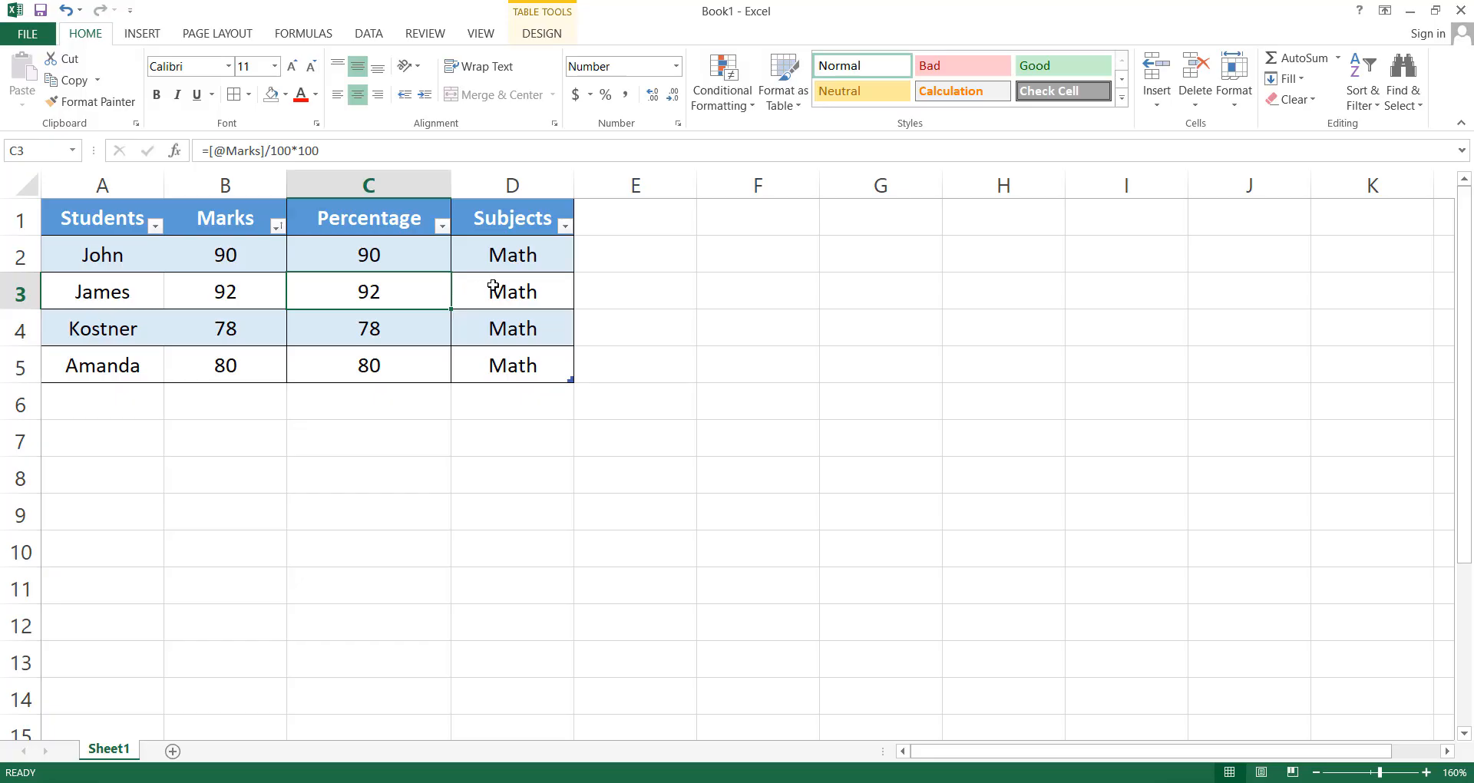
- Total the Percentage column in C6 with AutoSum
click(373, 412)
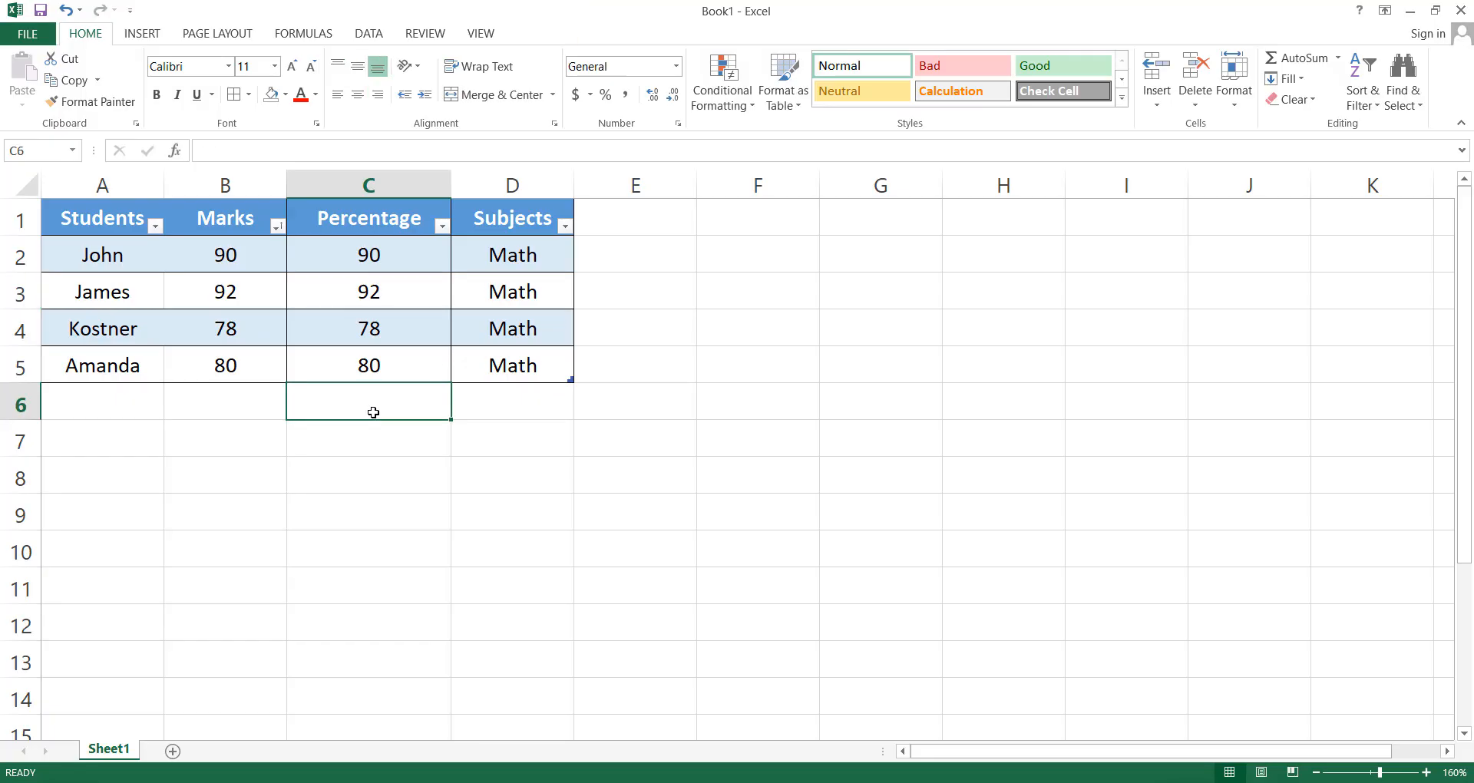
click(1303, 59)
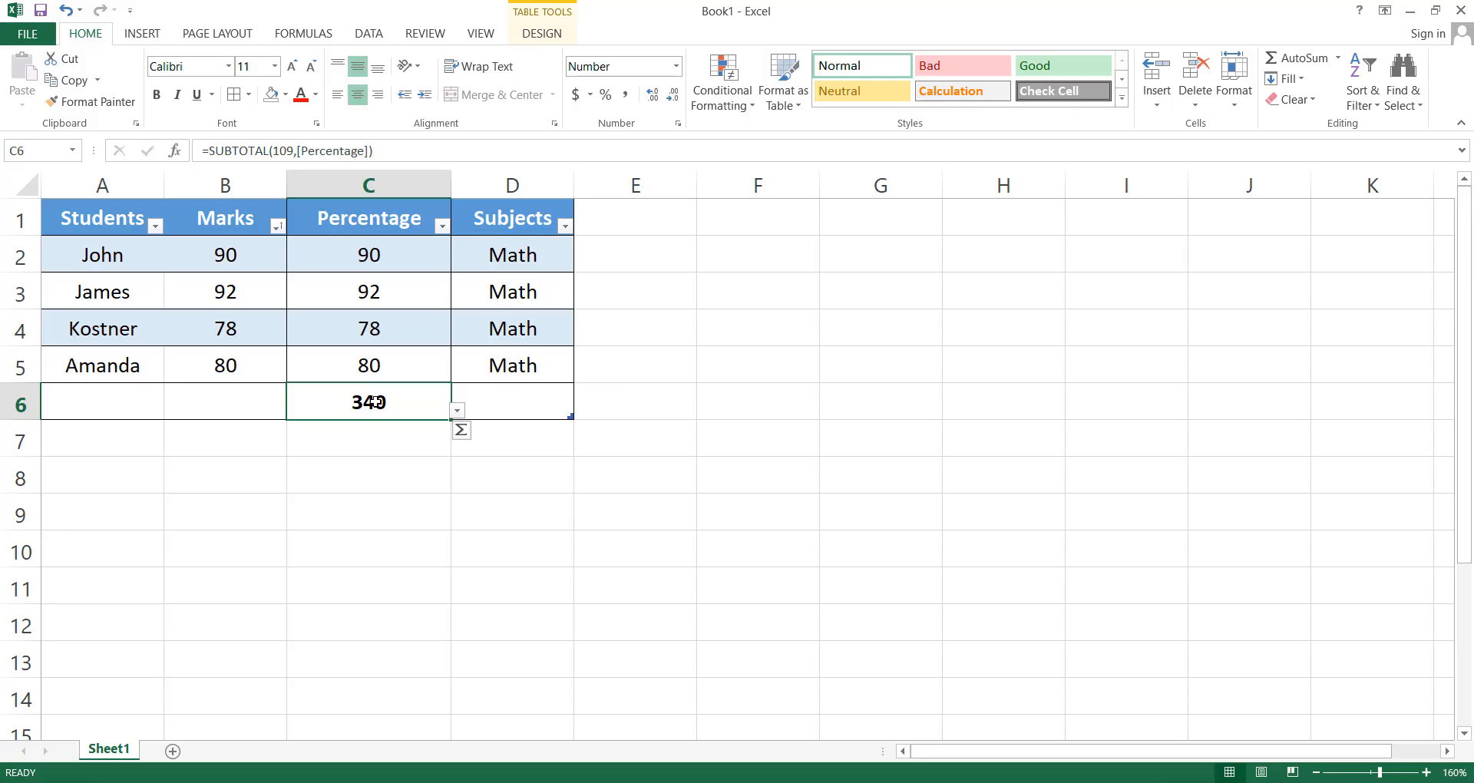
click(248, 409)
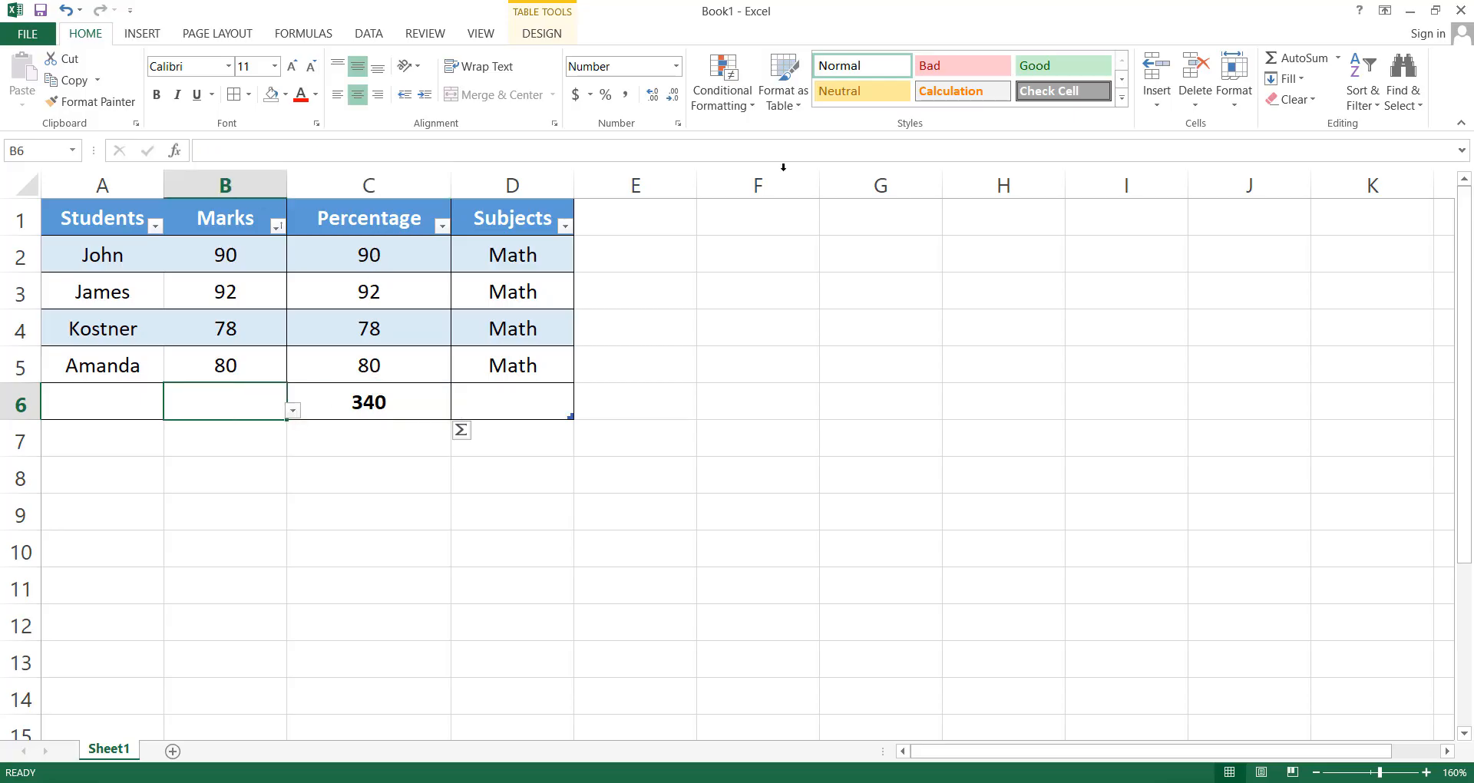
- Total the Marks column in B6 with AutoSum and change the marks in B4 to 90 and B5 to 100
click(1288, 63)
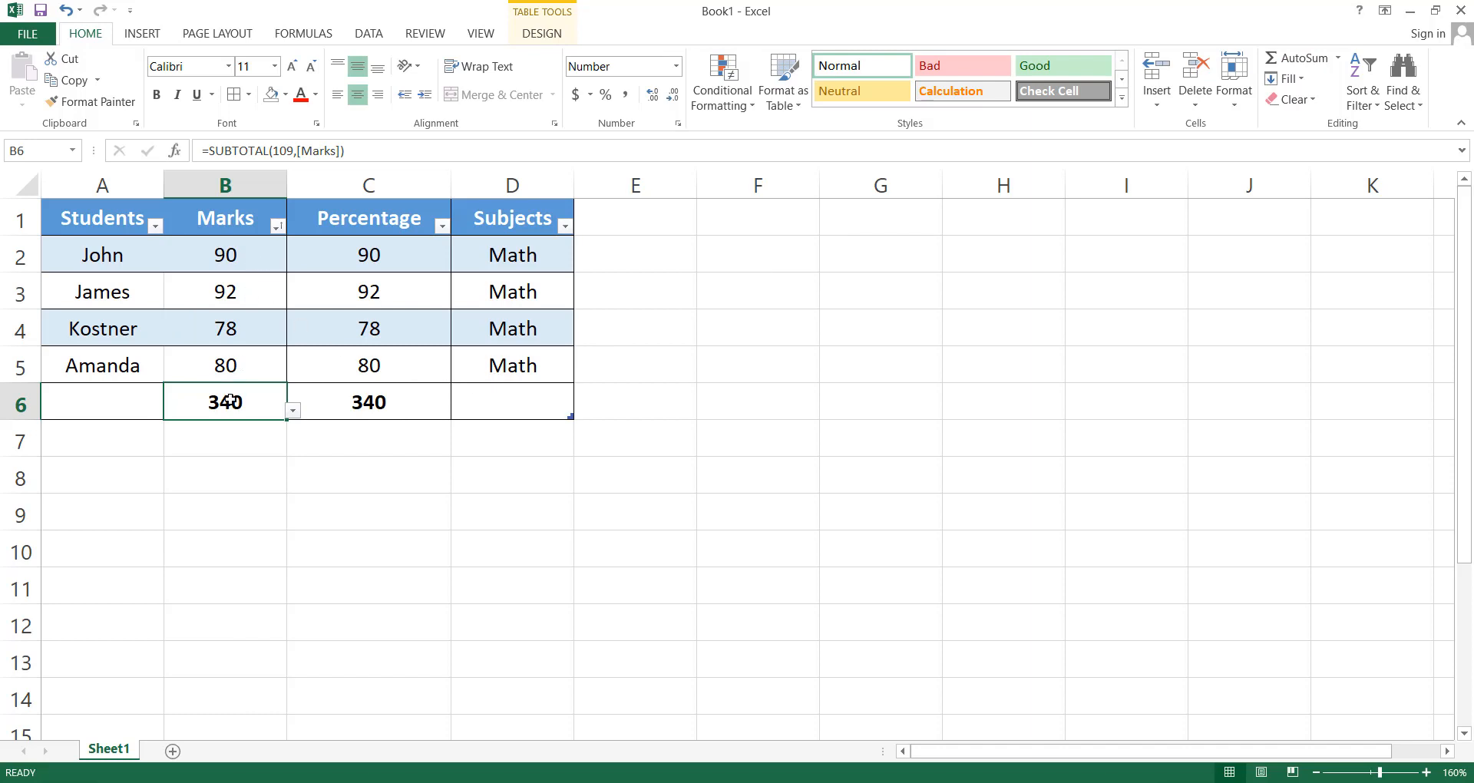
click(240, 315)
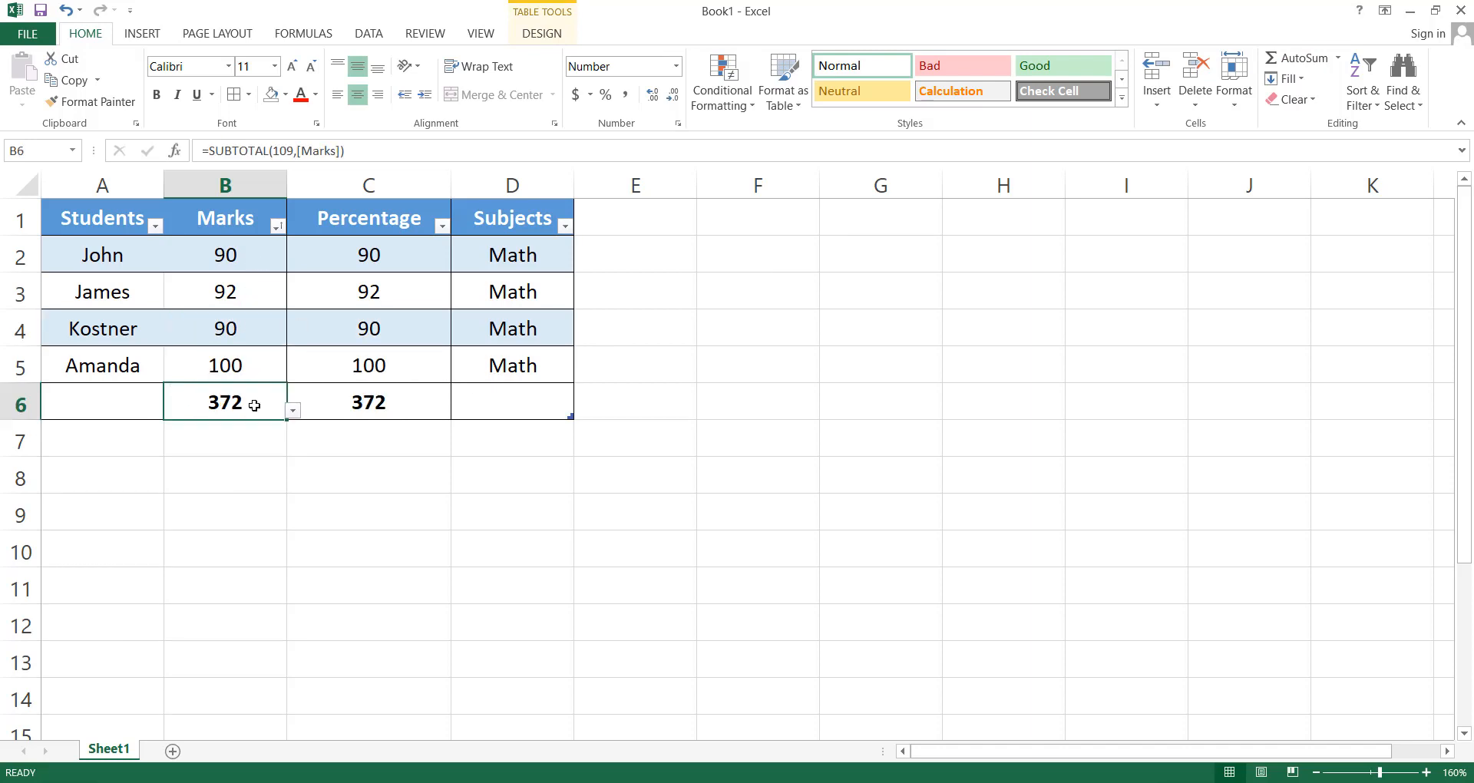
- Try Count and Average as the summary function for the Marks column in B6, finishing with Min
click(294, 413)
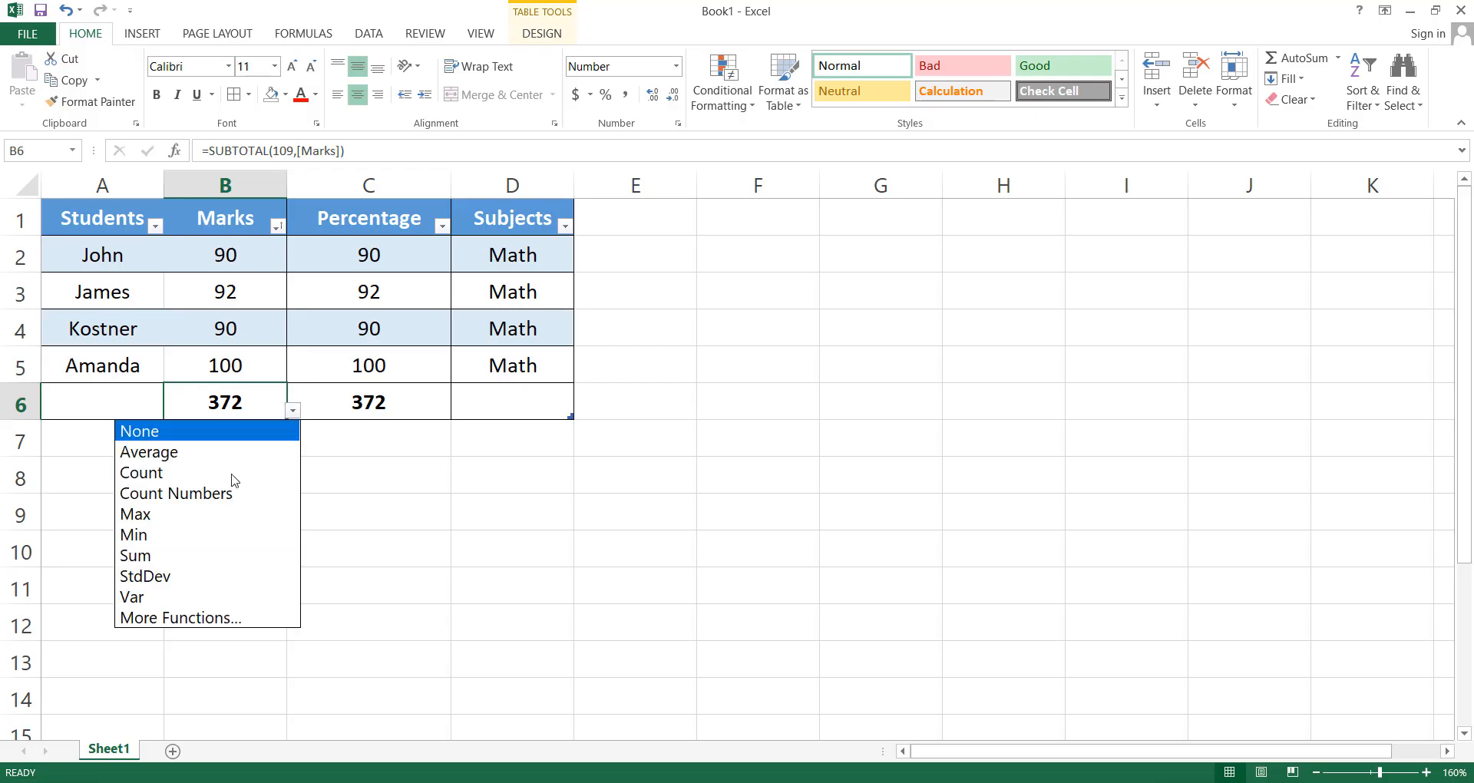
click(175, 473)
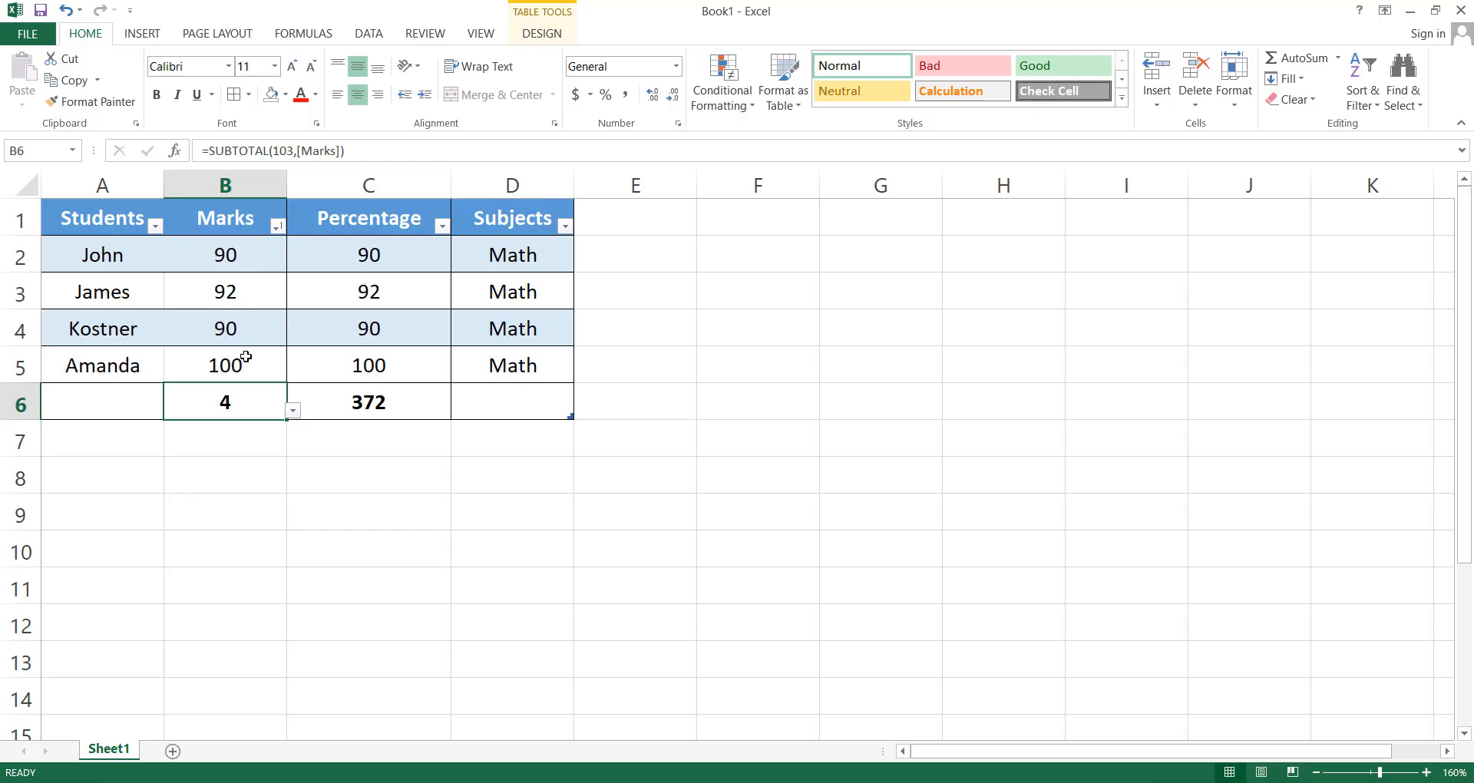
click(293, 413)
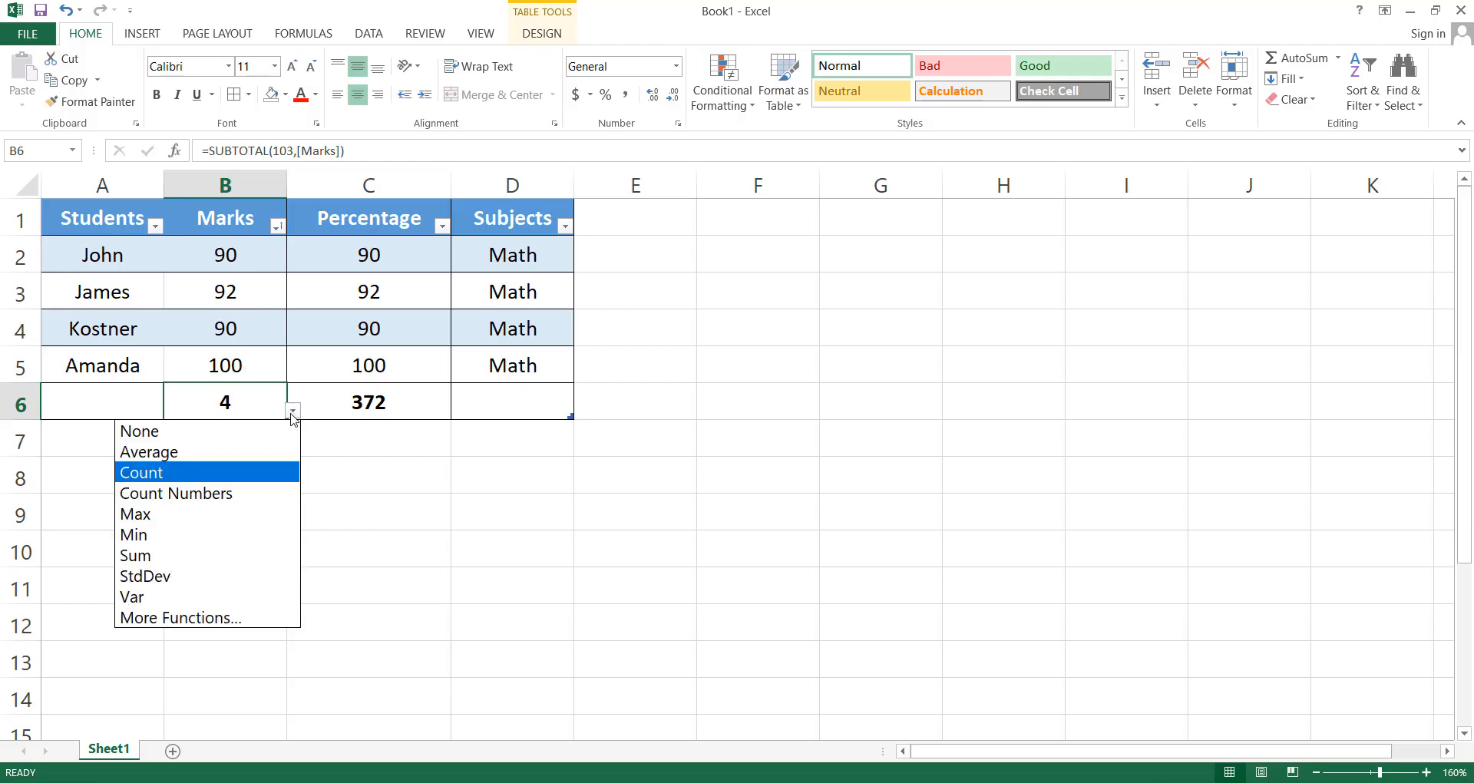
click(219, 453)
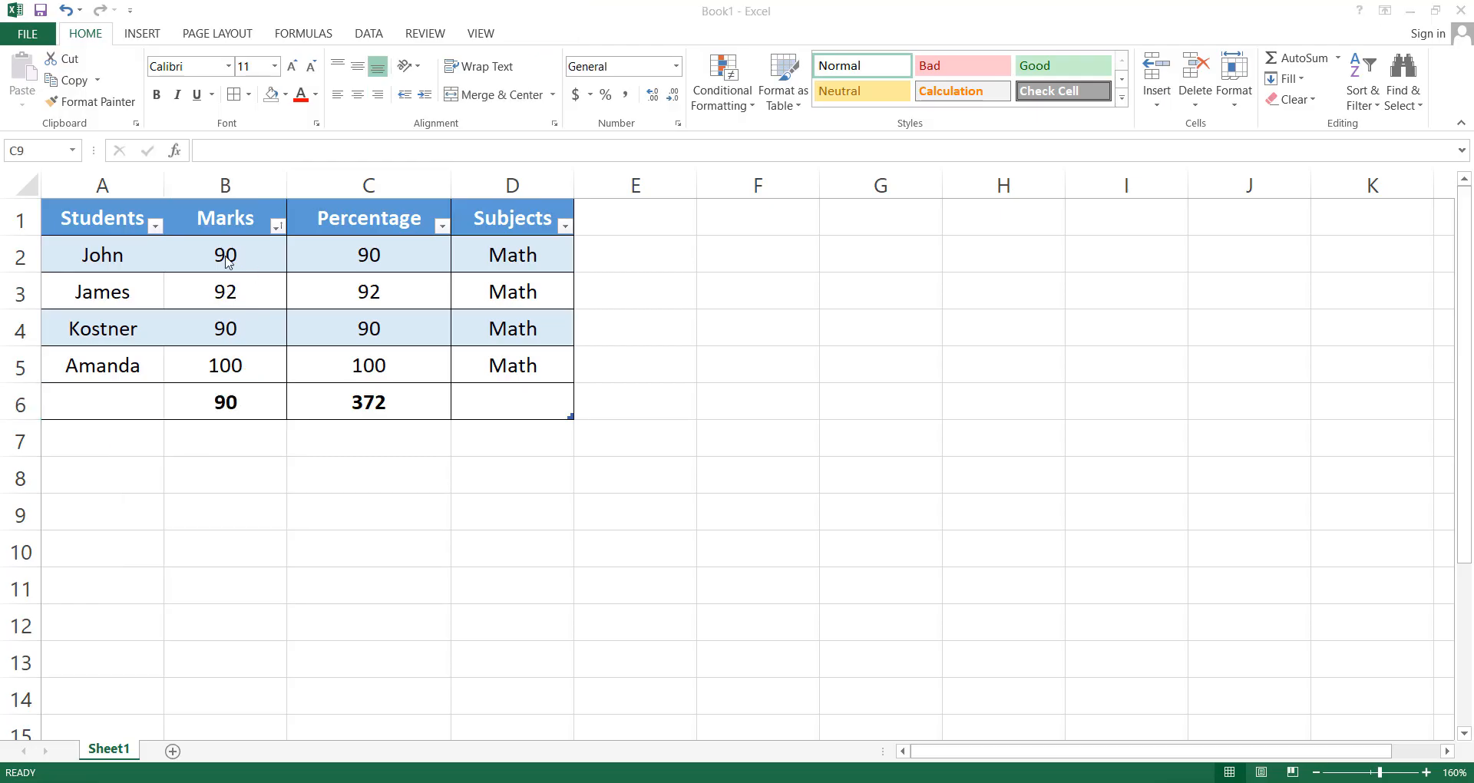
- Preview Color Scales, Data Bars and Icon Sets conditional formatting on the marks in B2:B5
drag(255, 258, 250, 357)
click(751, 100)
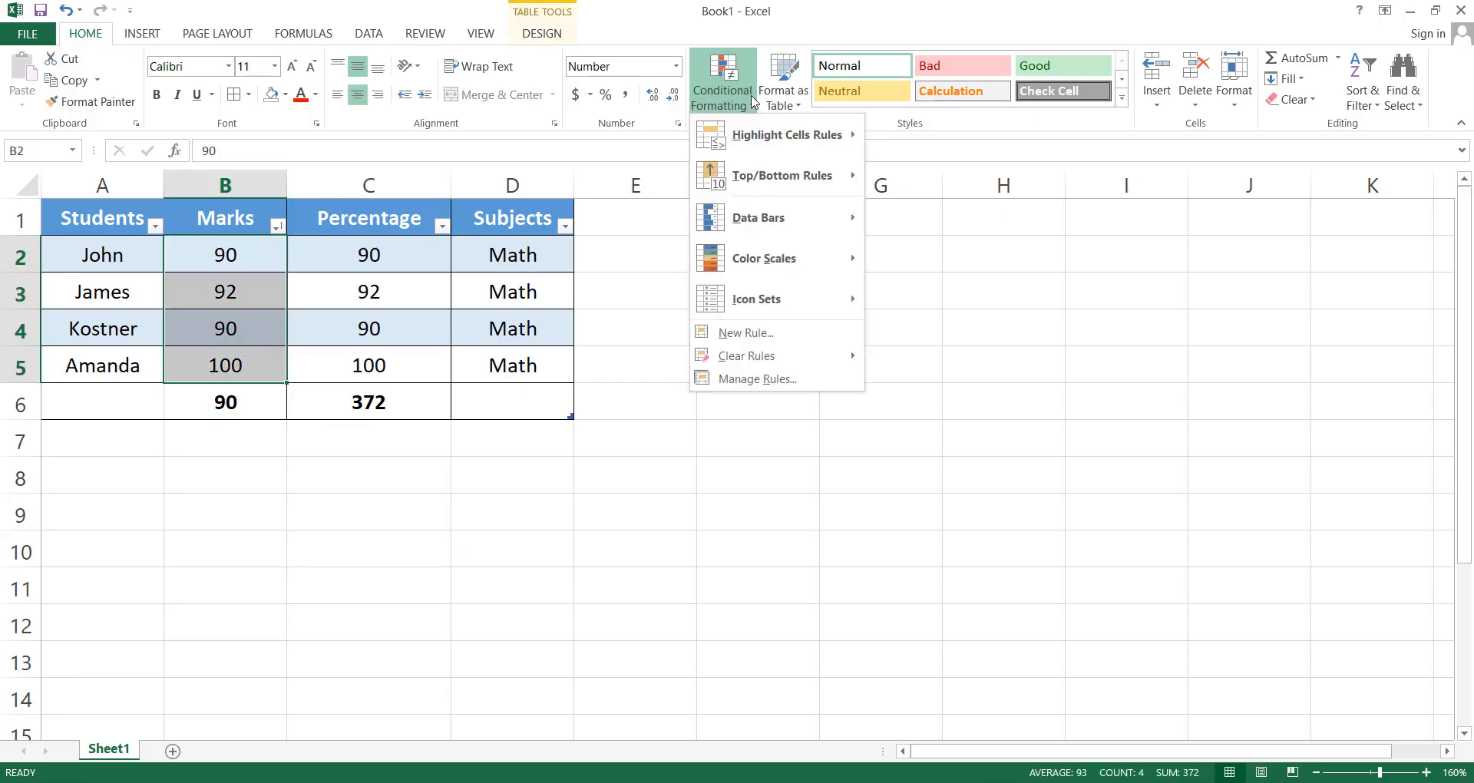
mouse_move(783, 258)
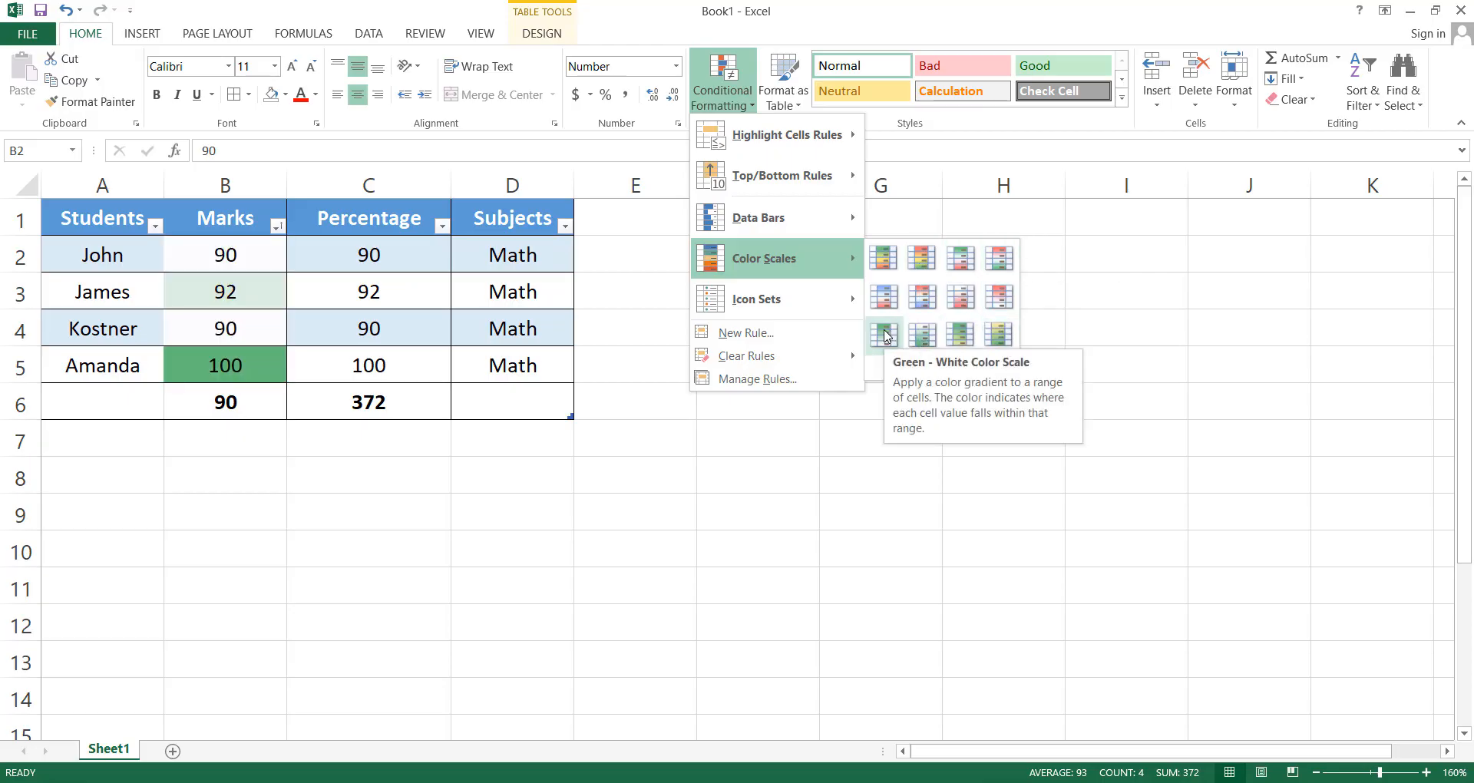
mouse_move(841, 217)
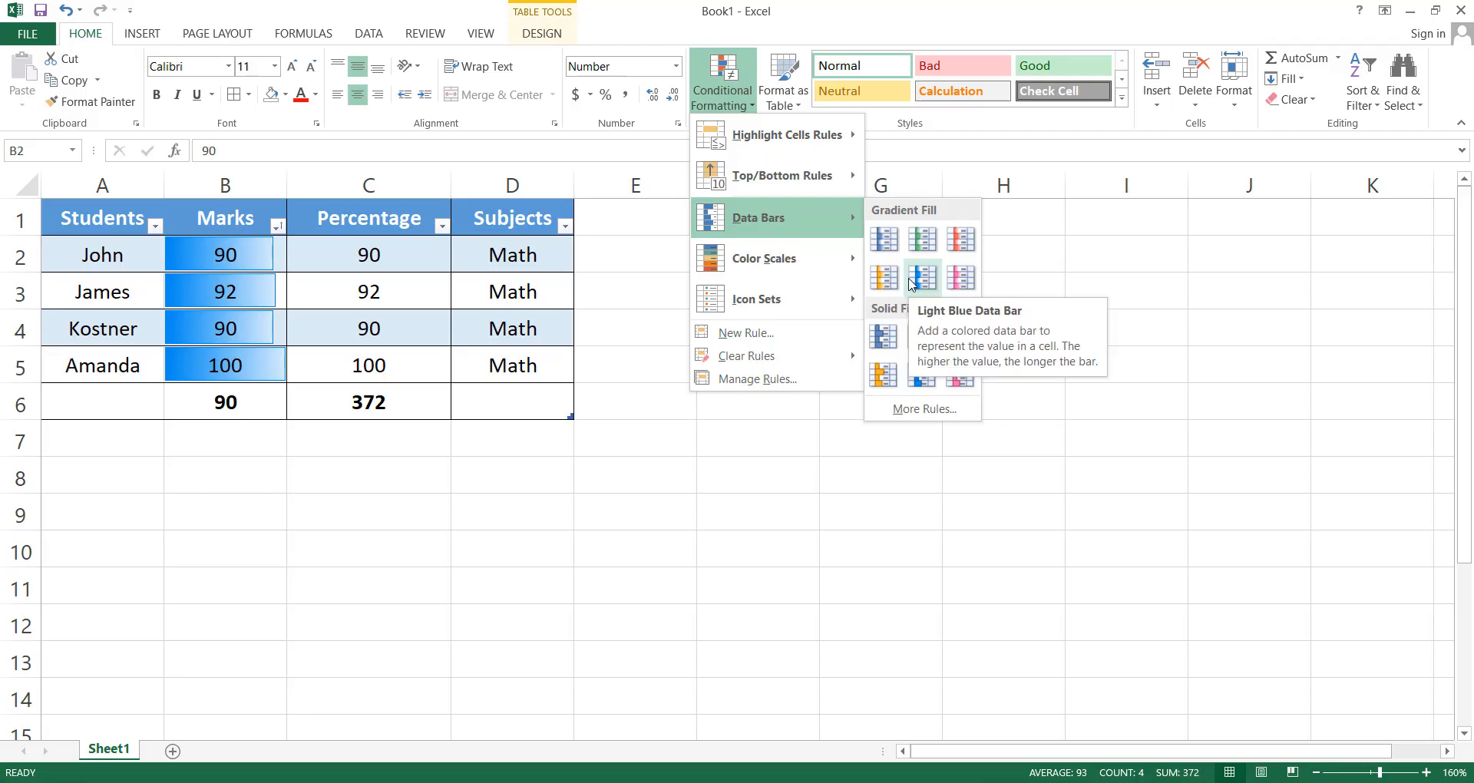
mouse_move(808, 317)
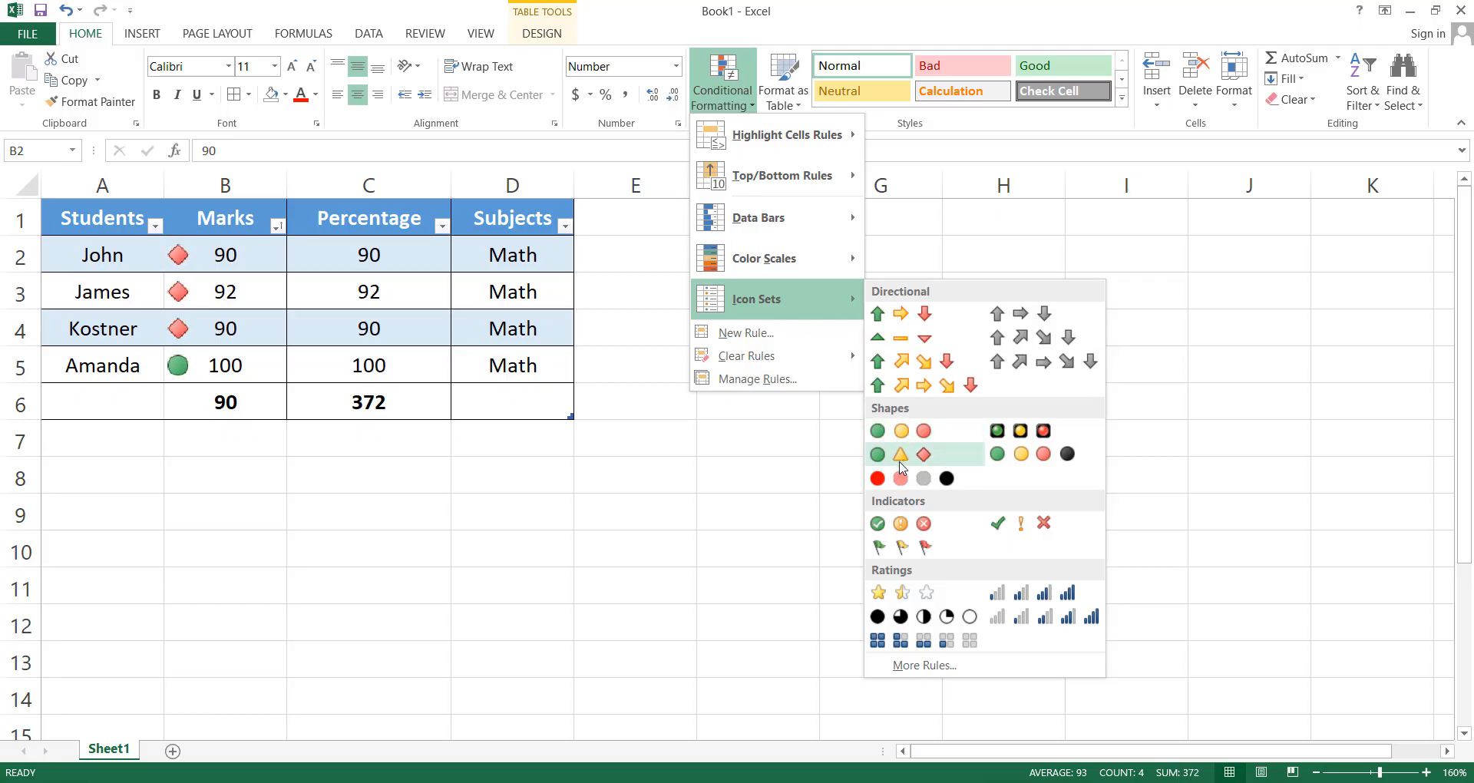
- Select the student names and marks in A2:B5 and preview 3-D Column and 2-D Bar charts for them
drag(192, 256, 109, 355)
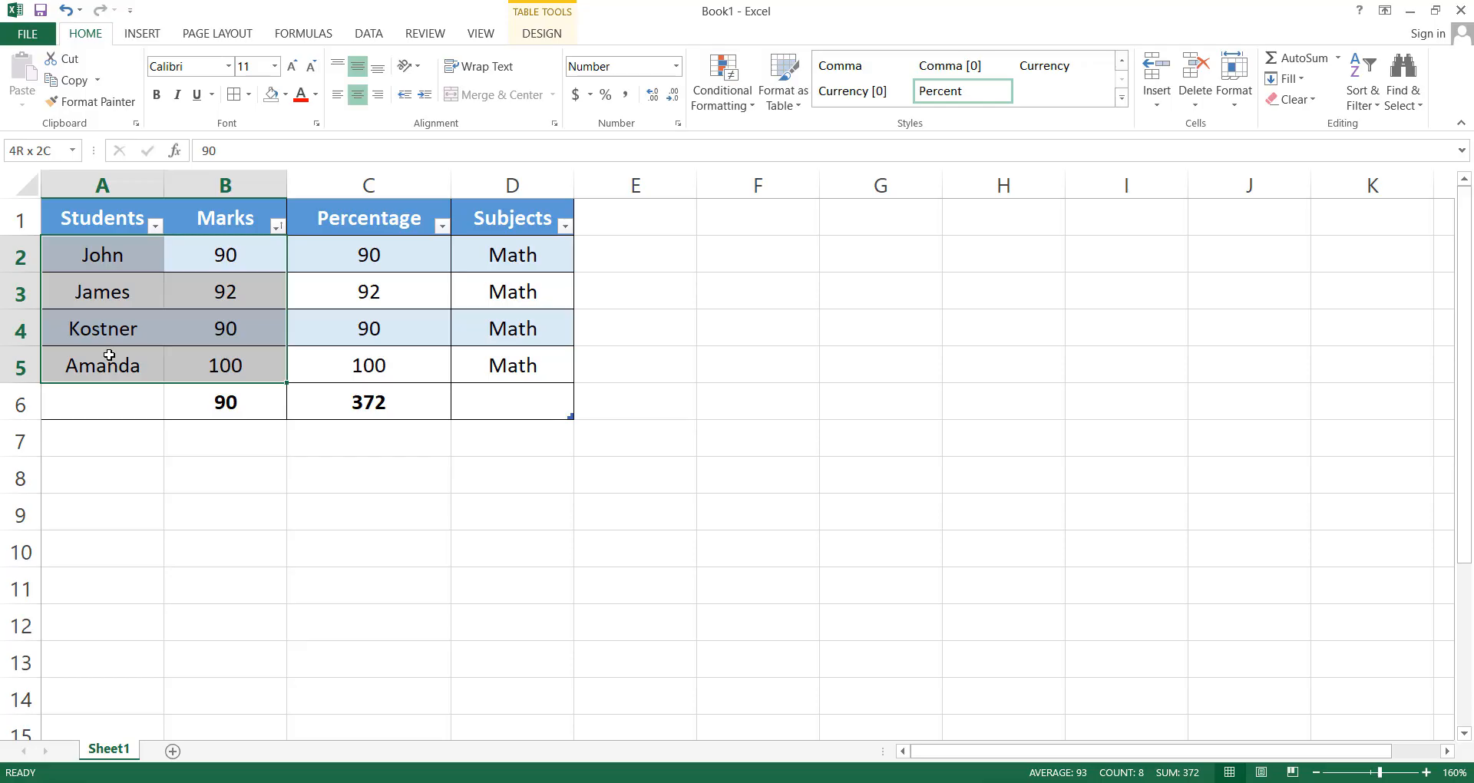
drag(109, 355, 109, 355)
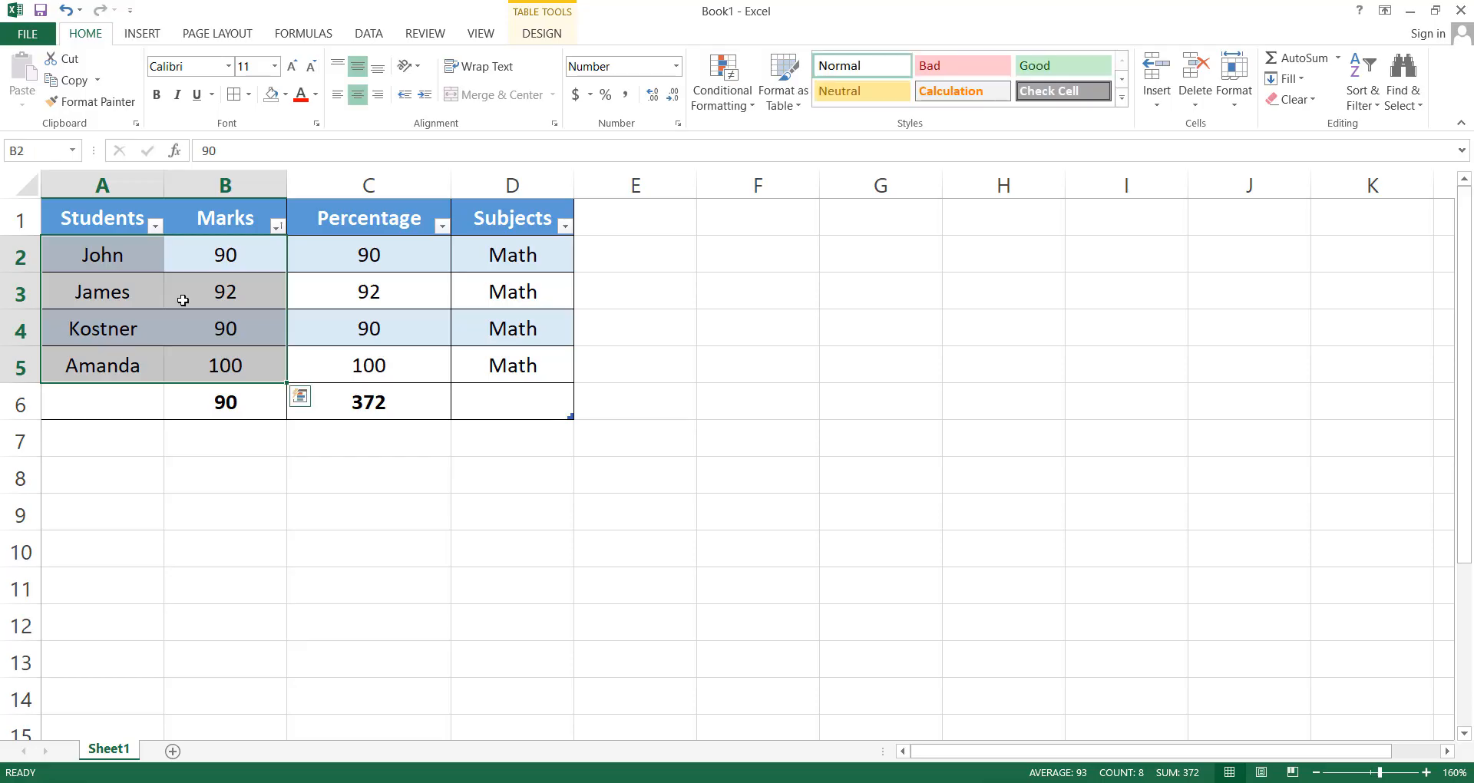
click(369, 33)
click(146, 34)
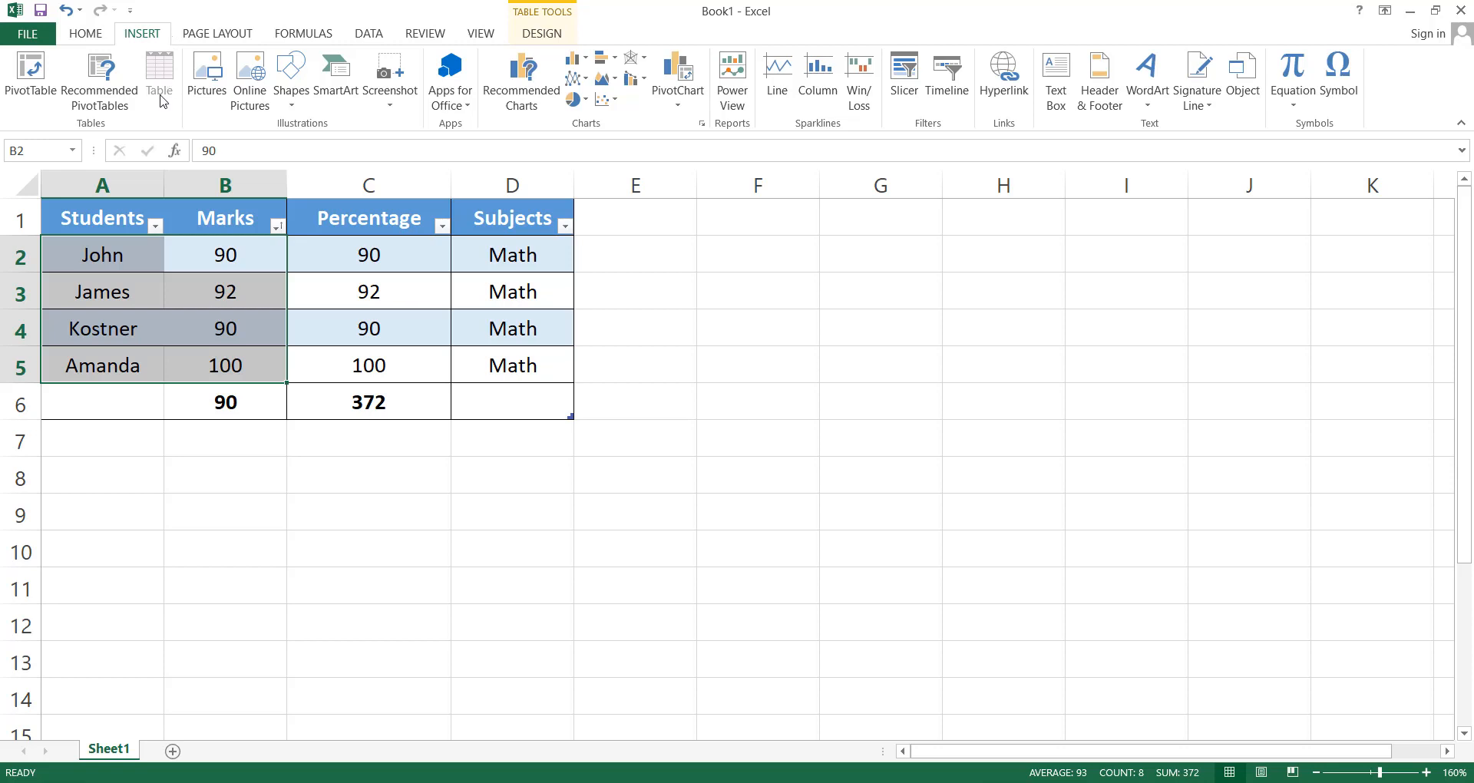
click(579, 61)
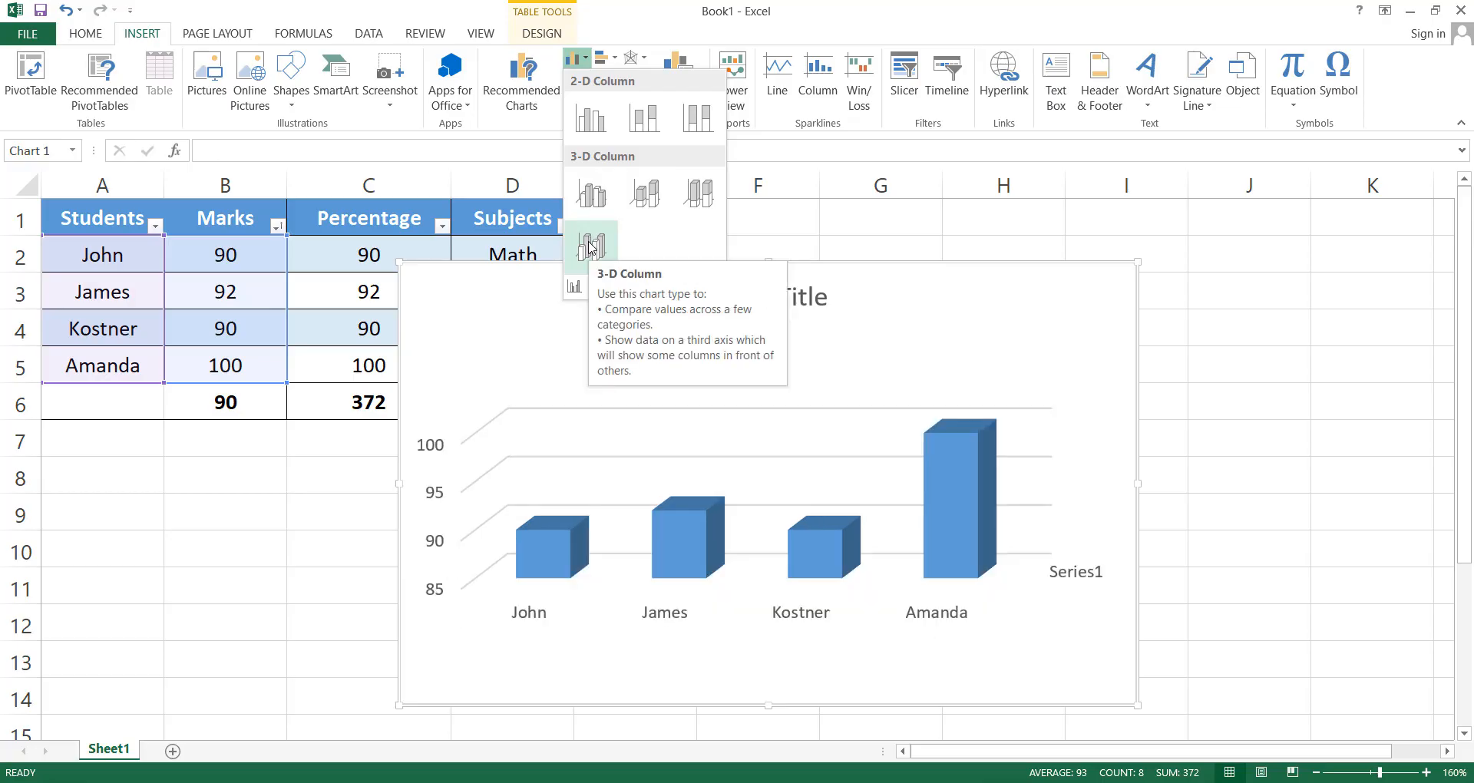
click(615, 59)
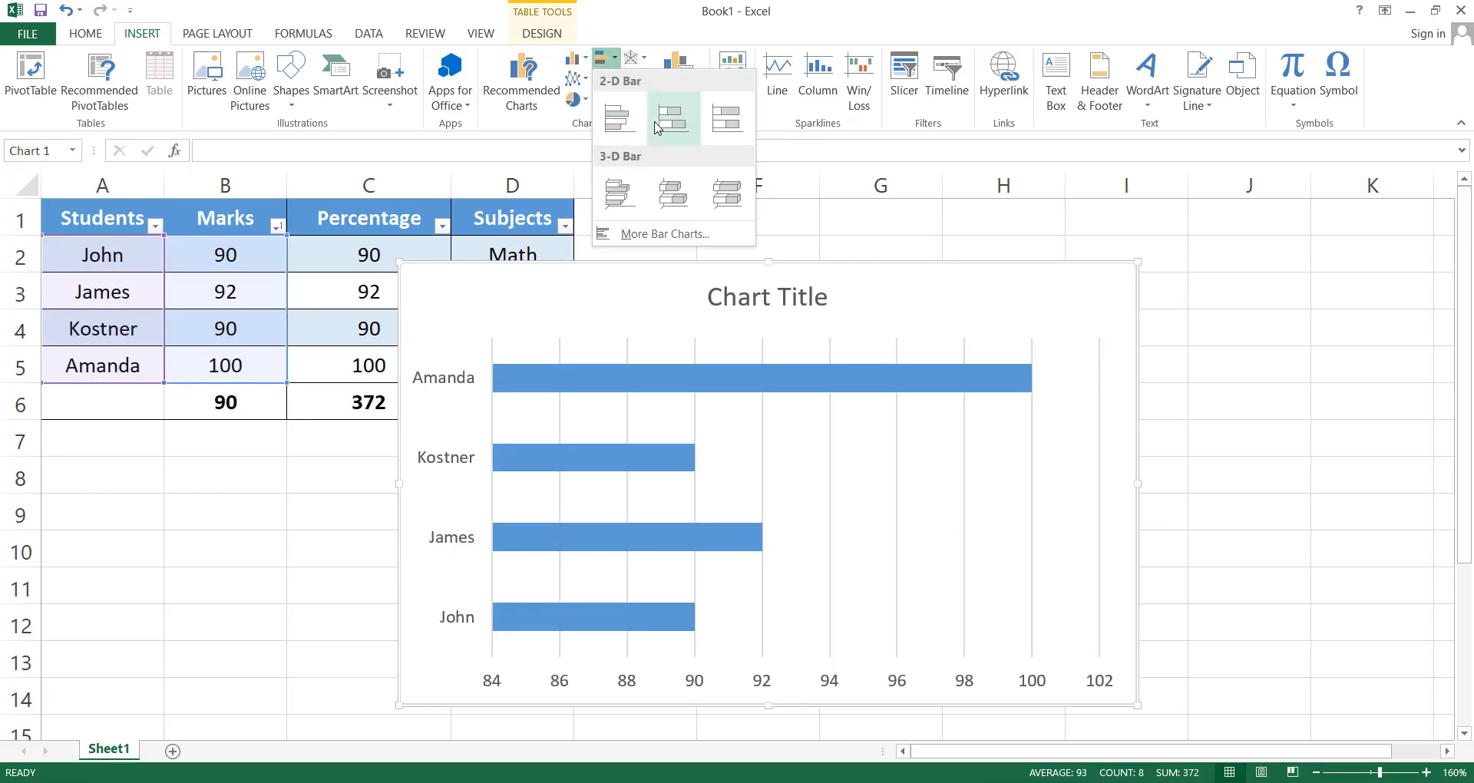
- Look through the line and pie chart types for the selected students and marks, previewing the Doughnut chart
click(576, 79)
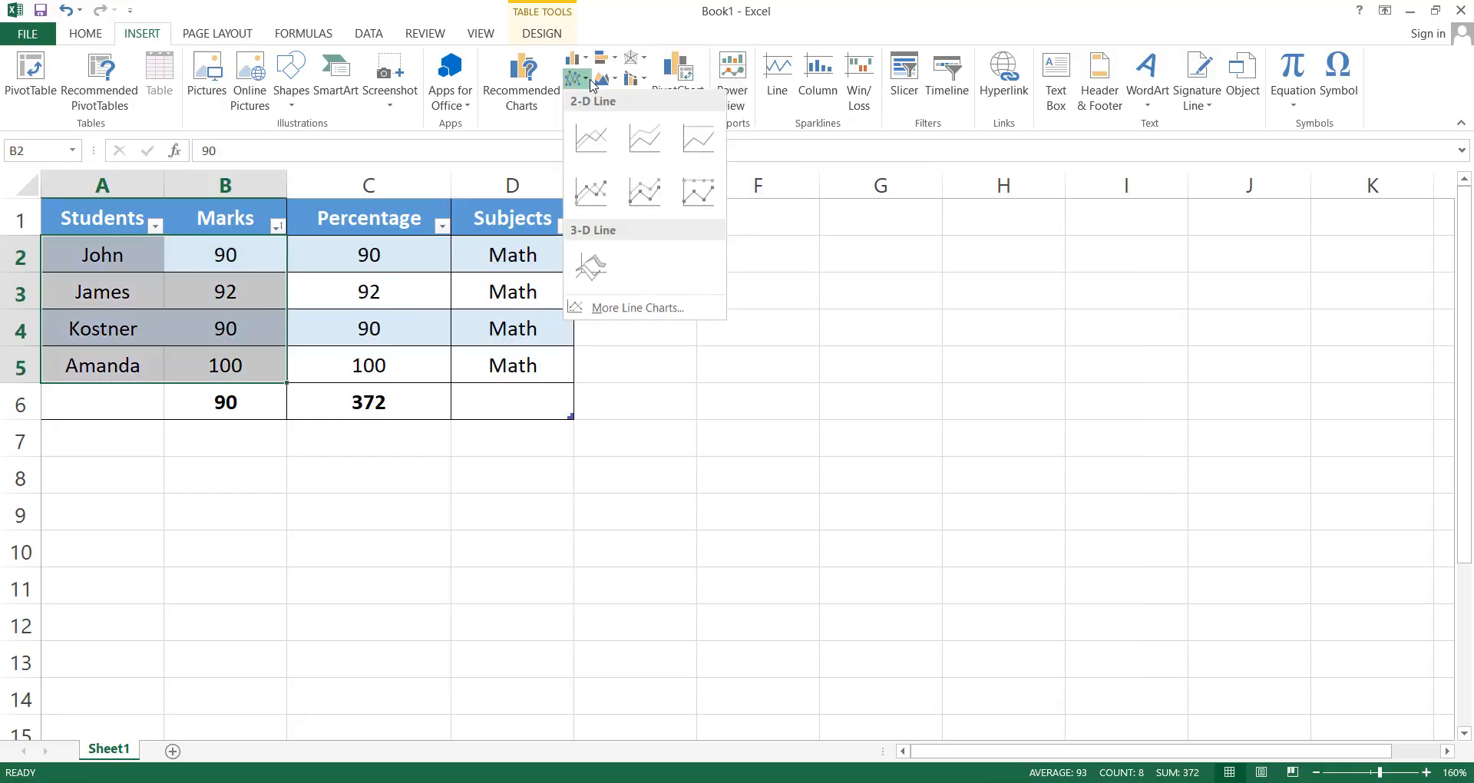
click(605, 445)
click(583, 104)
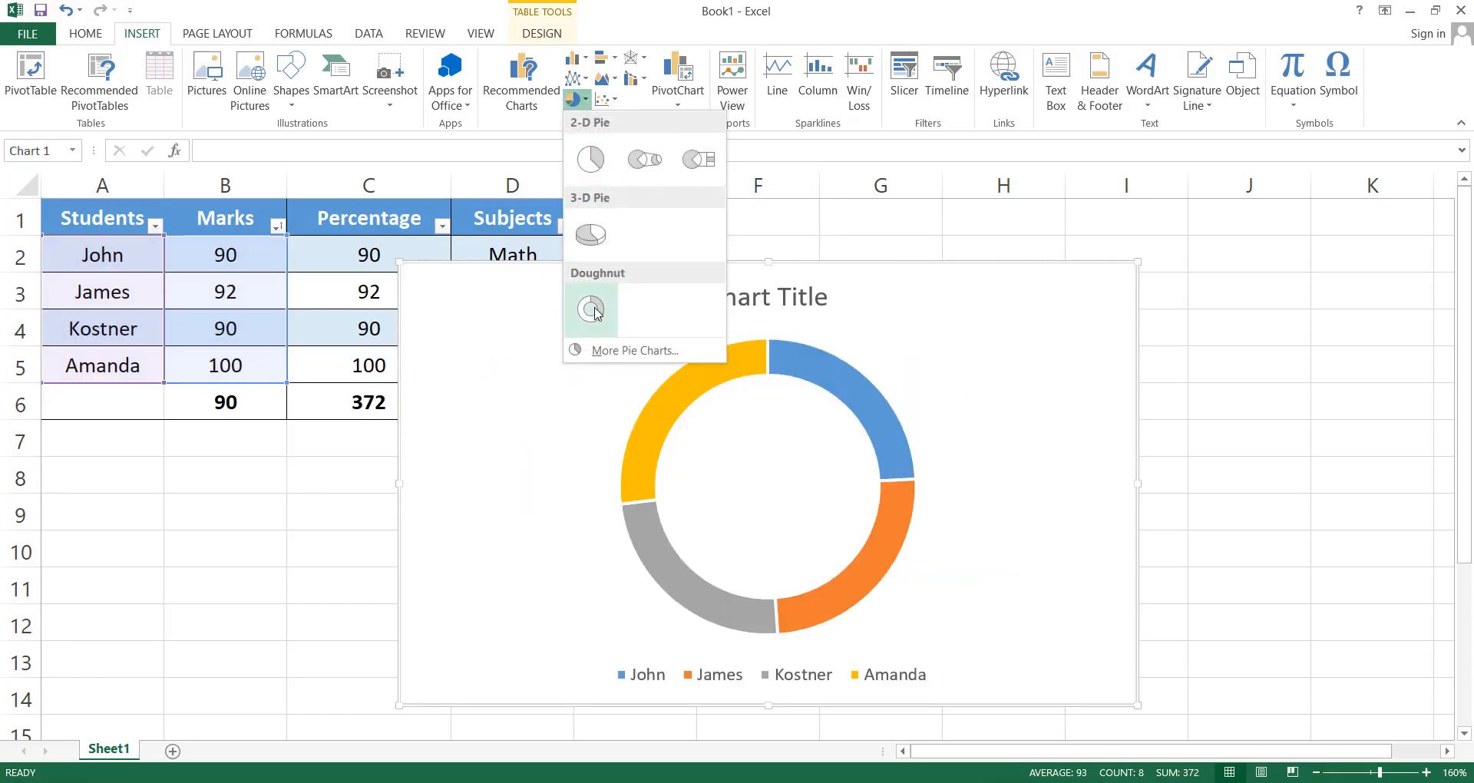
click(338, 500)
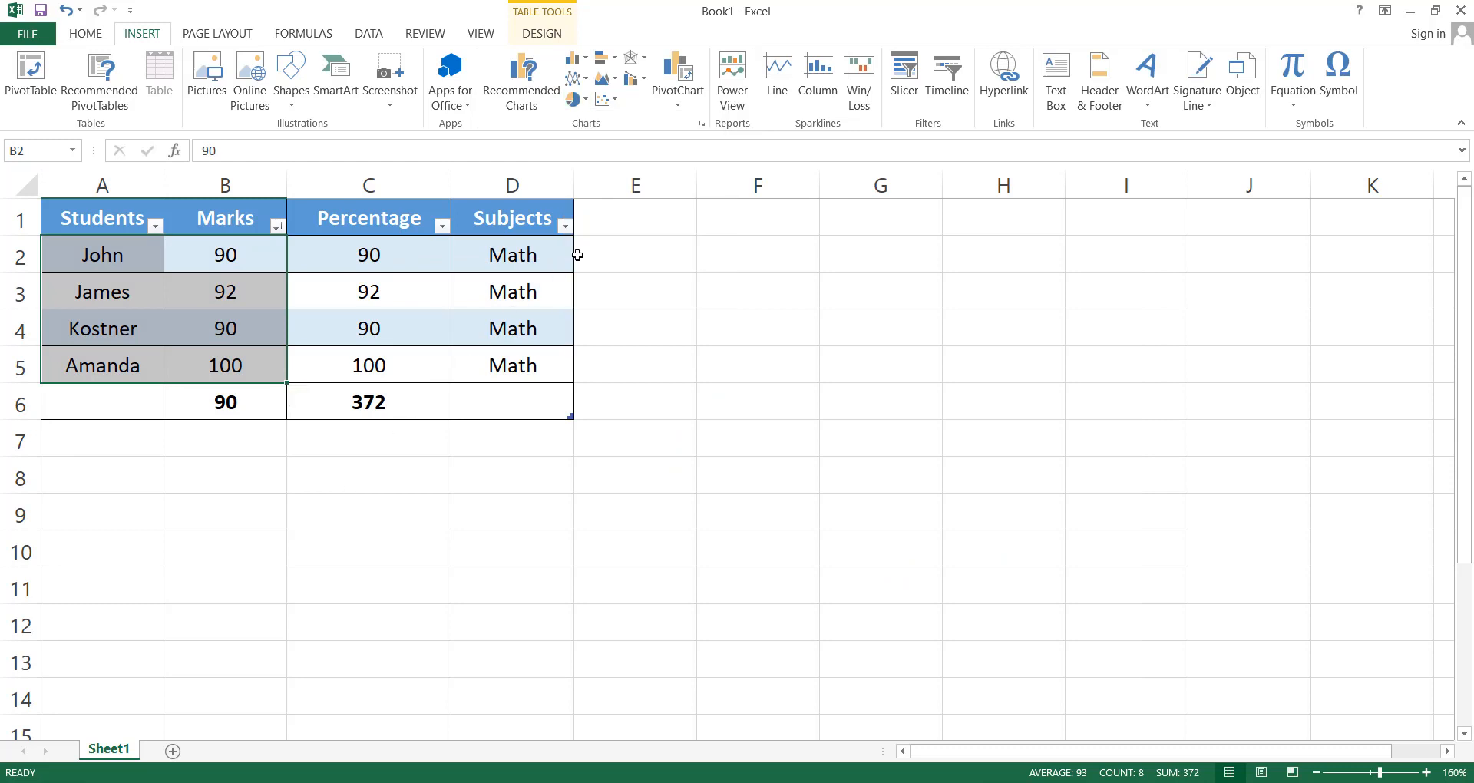